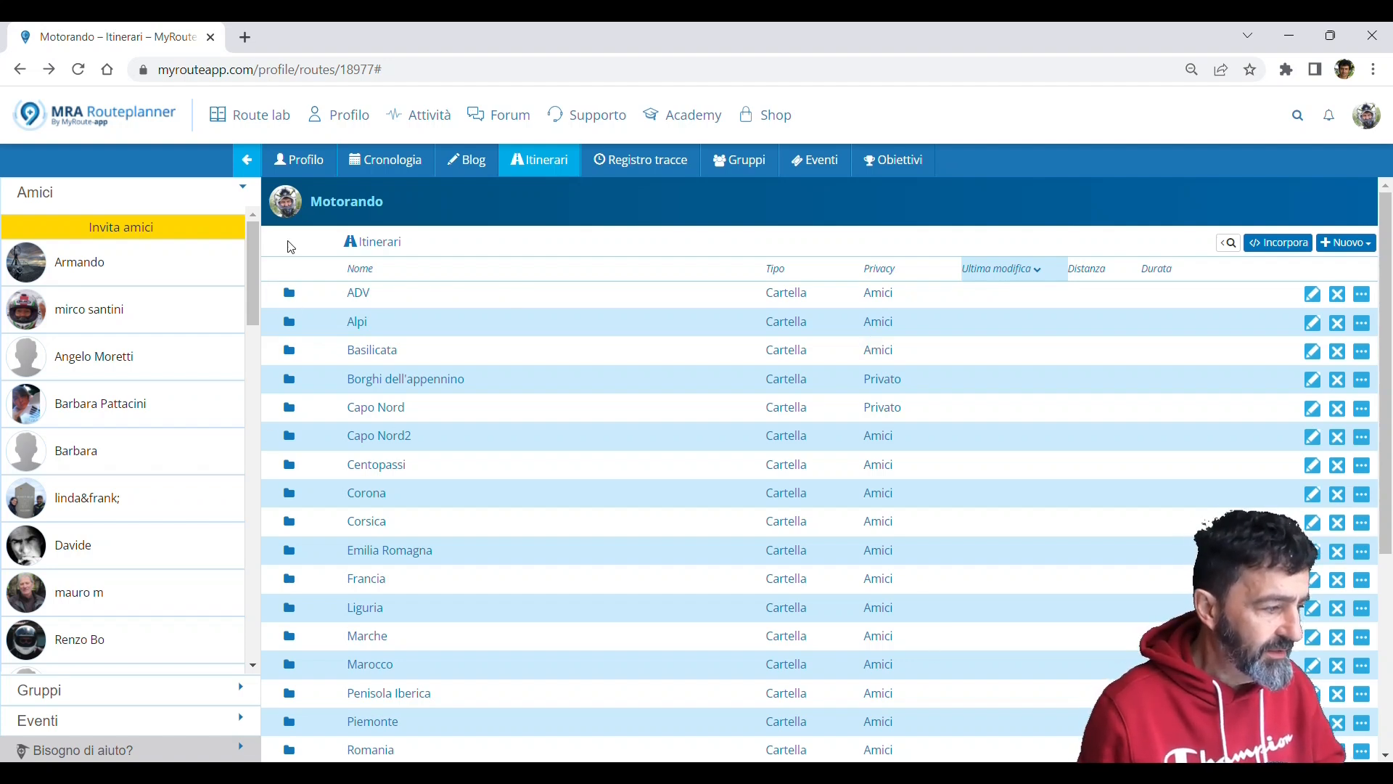
{"action": "scroll", "coordinate": [122, 396], "scroll_direction": "down", "scroll_amount": 2}
{"action": "scroll", "coordinate": [123, 396], "scroll_direction": "down", "scroll_amount": 4}
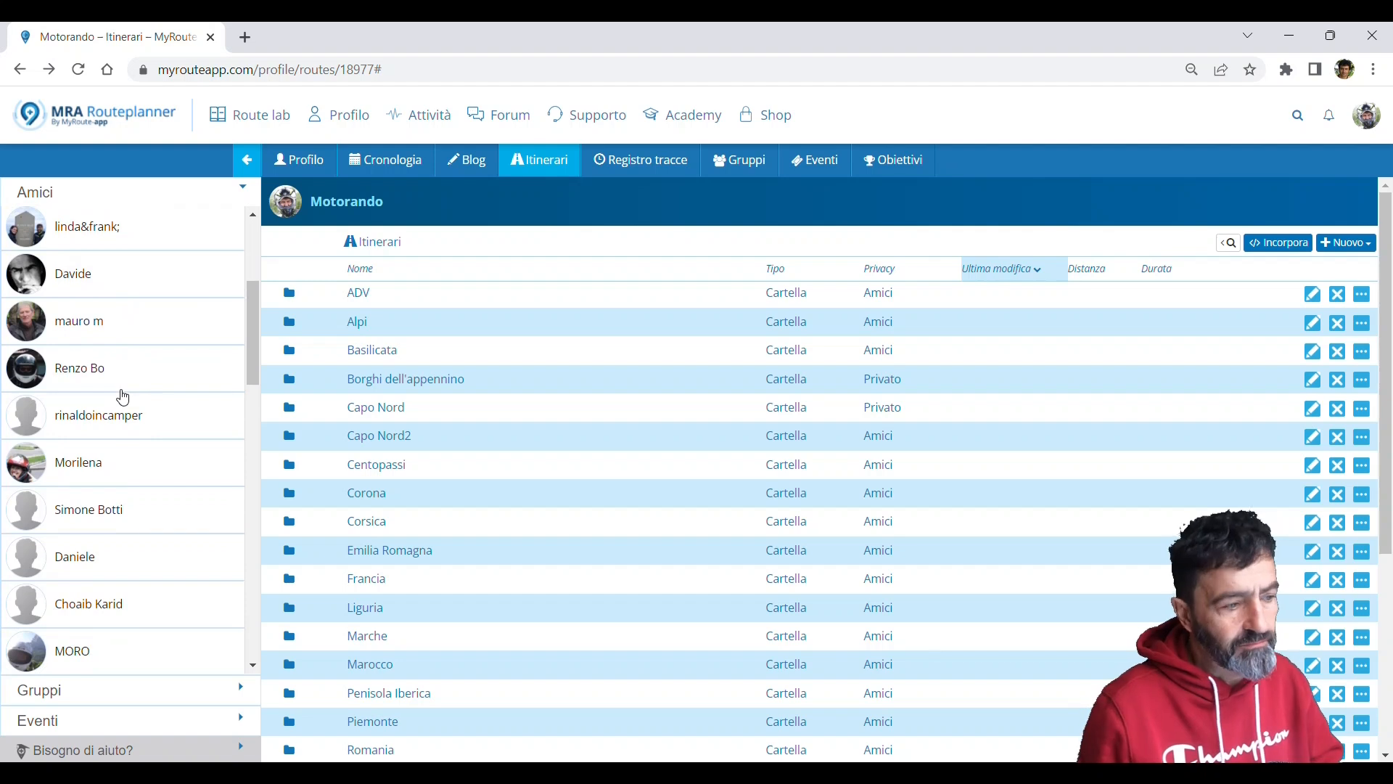
{"action": "scroll", "coordinate": [120, 387], "scroll_direction": "up", "scroll_amount": 7}
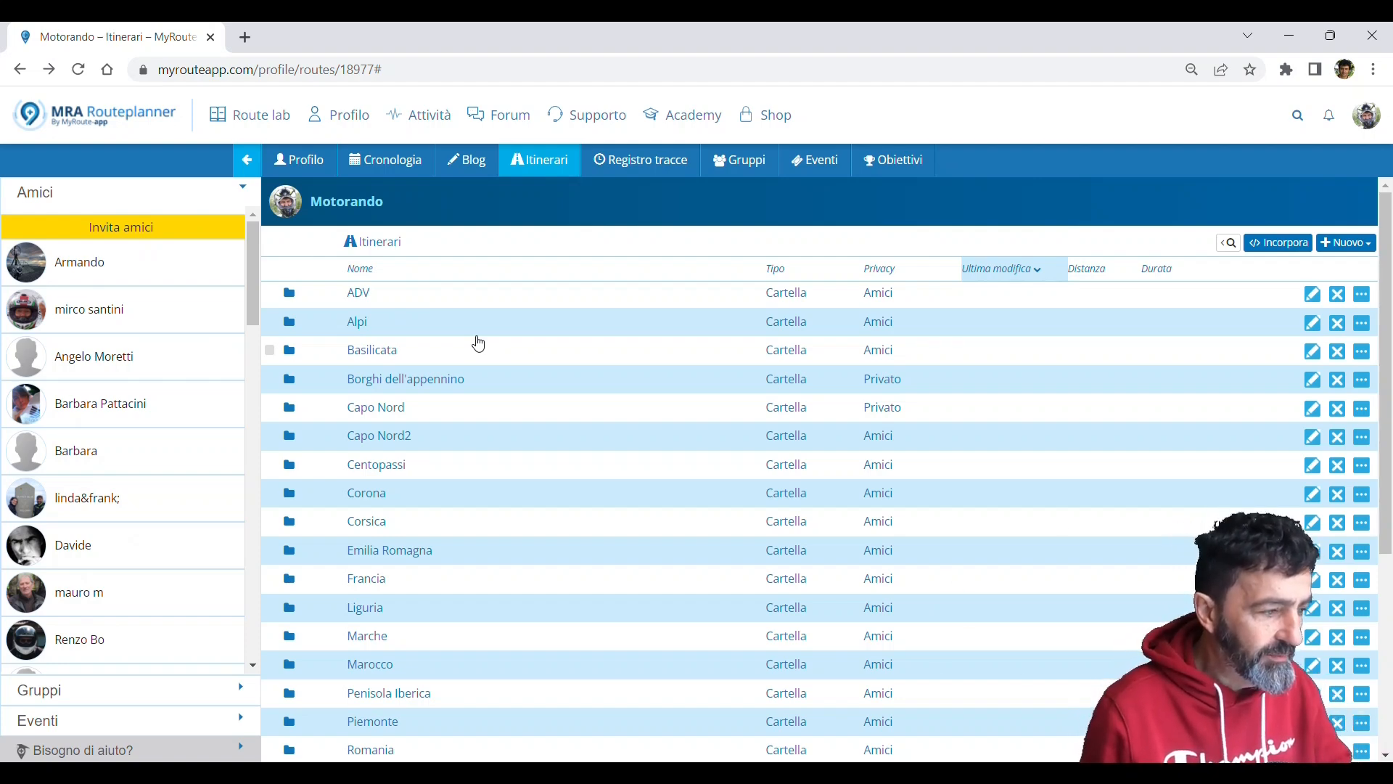
{"action": "scroll", "coordinate": [468, 366], "scroll_direction": "down", "scroll_amount": 4}
{"action": "scroll", "coordinate": [461, 392], "scroll_direction": "up", "scroll_amount": 5}
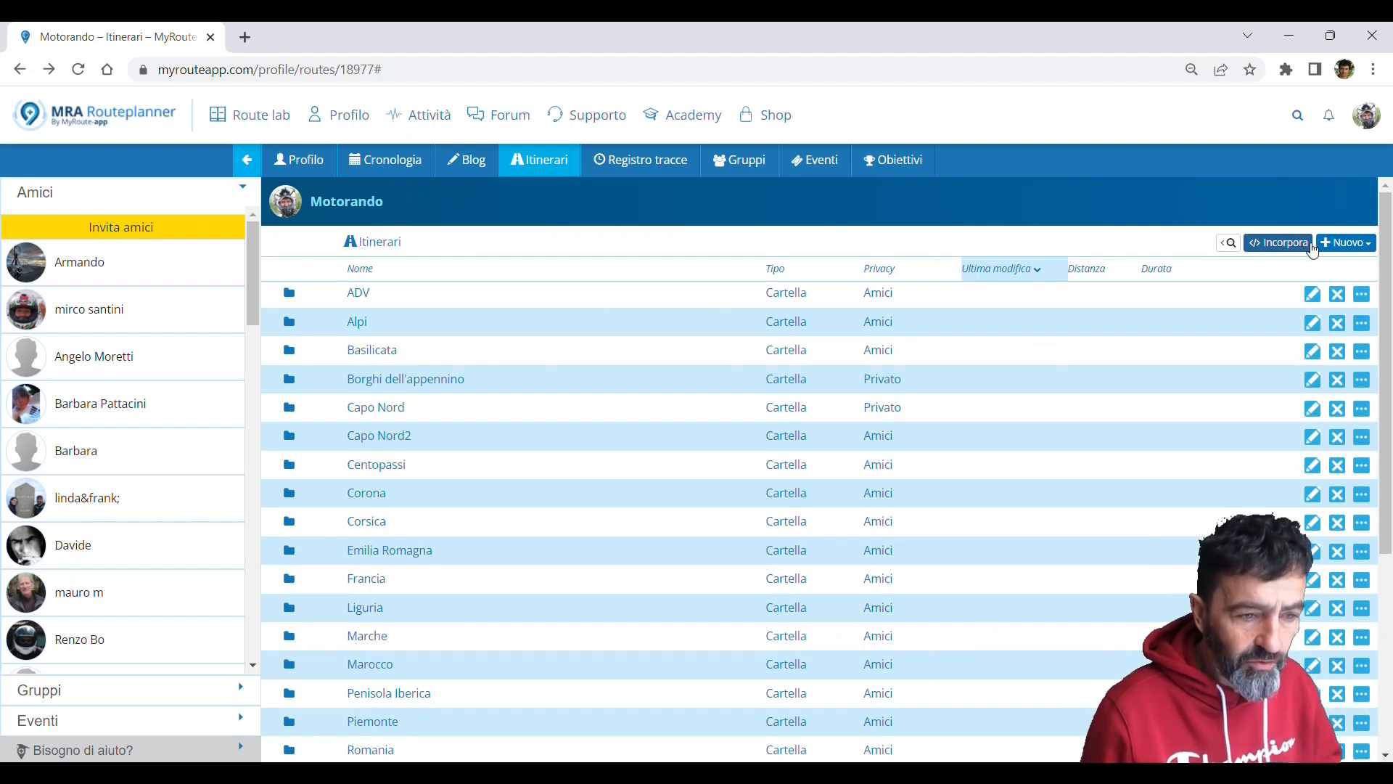
- Create a new itinerary named Myroute with privacy mode Privato and transport mode Alla guida
{"action": "left_click", "coordinate": [1361, 249]}
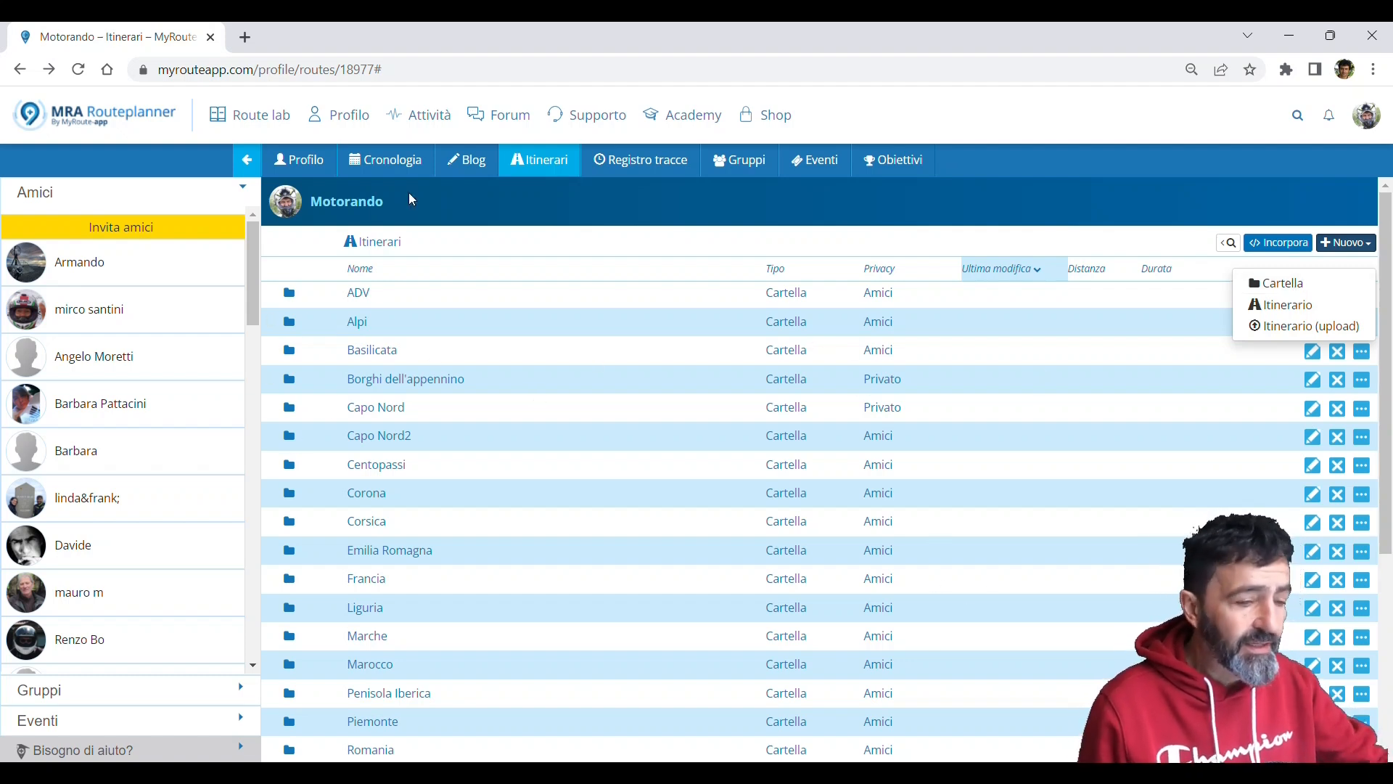
{"action": "left_click", "coordinate": [1306, 303]}
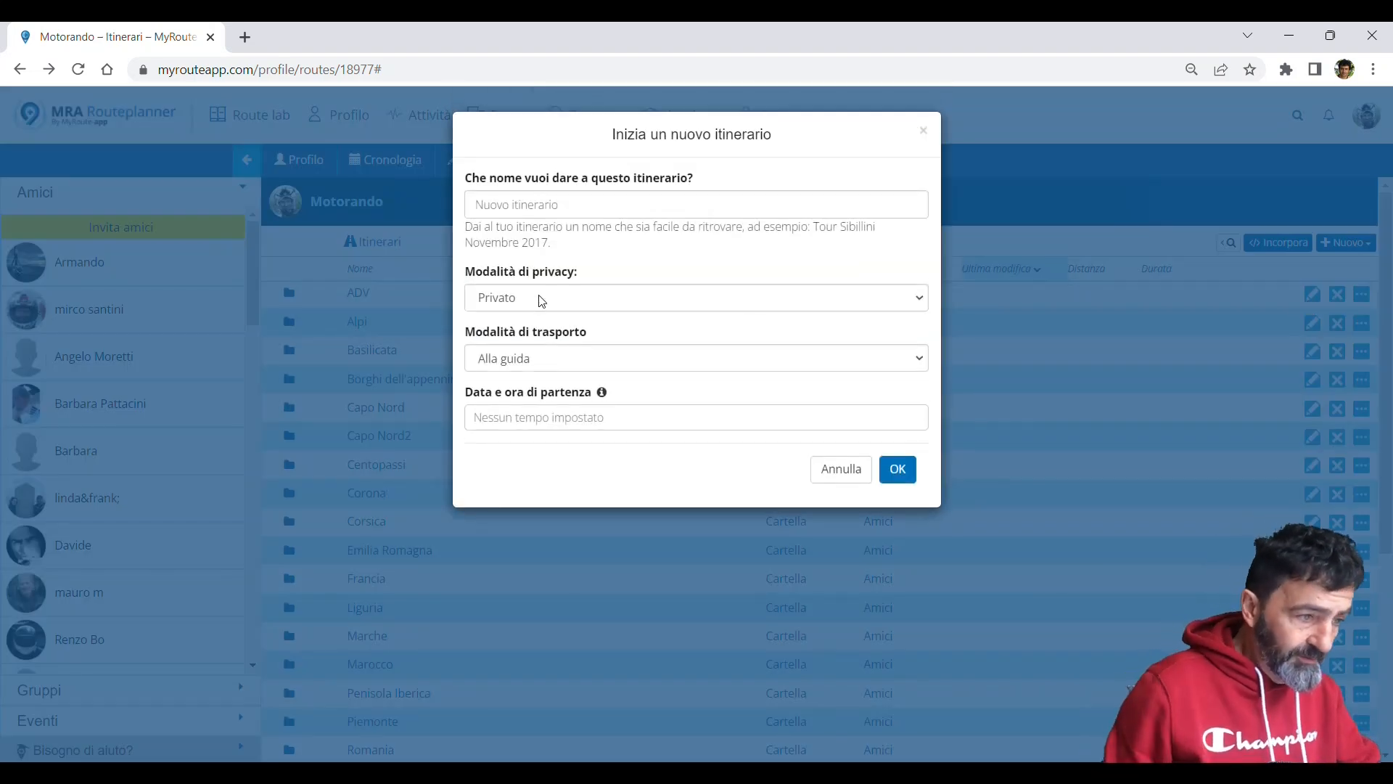
{"action": "left_click", "coordinate": [561, 211]}
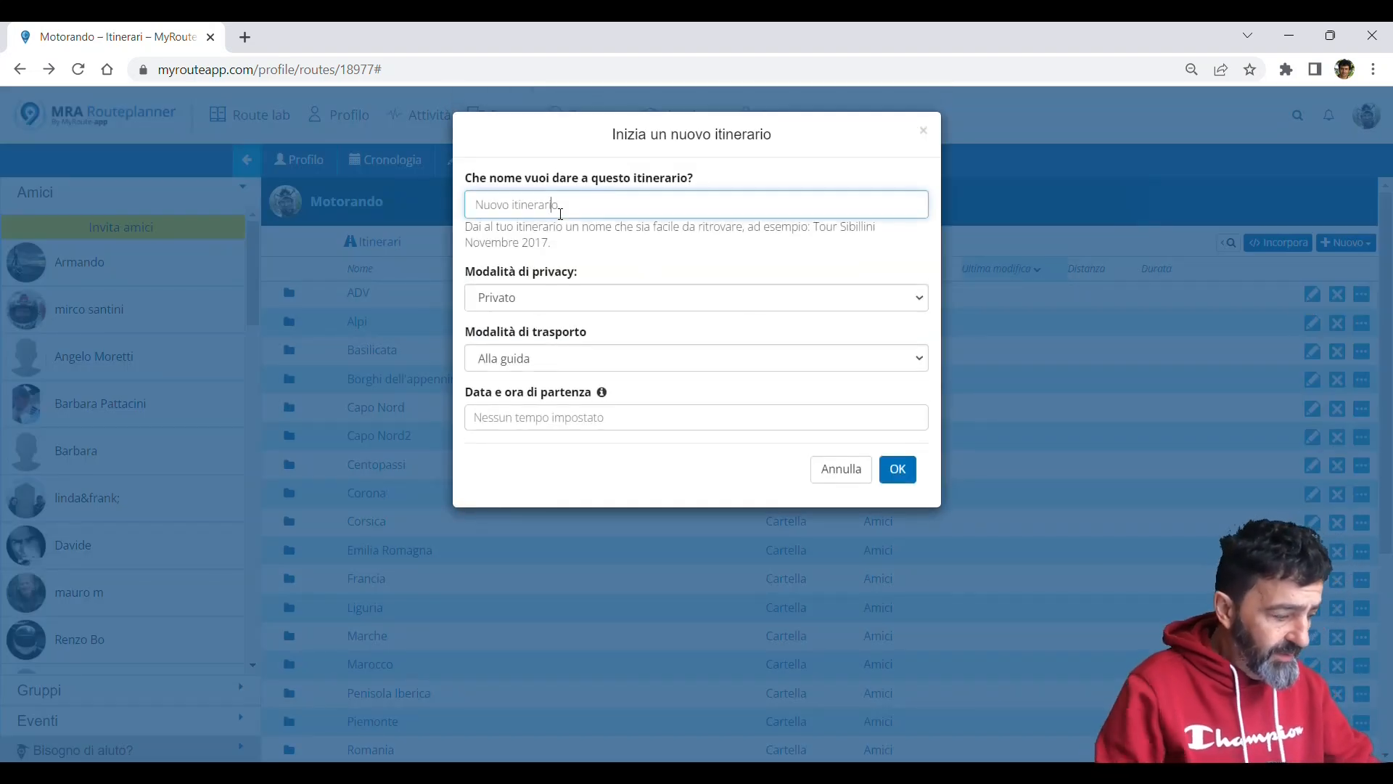
{"action": "left_click_drag", "start_coordinate": [581, 206], "coordinate": [408, 202]}
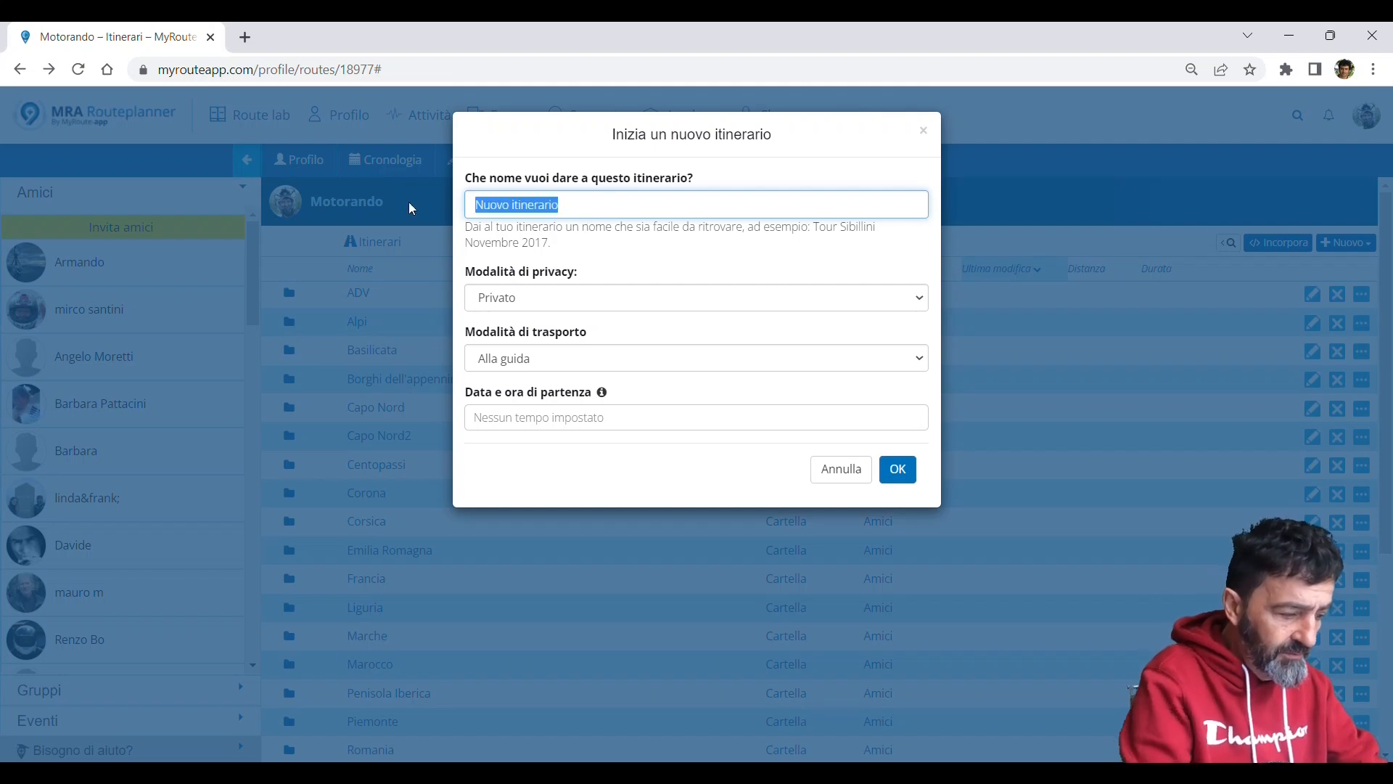
{"action": "type", "text": "Myroute"}
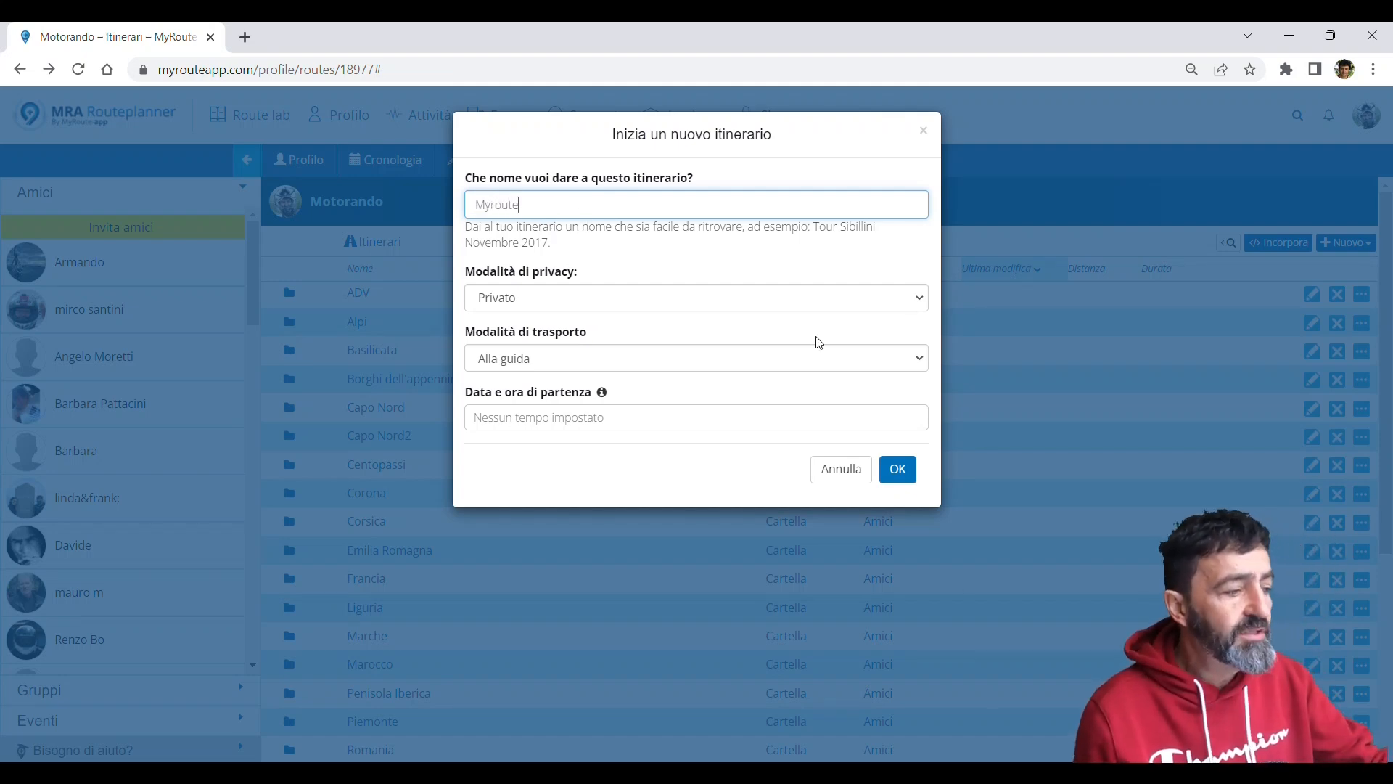
{"action": "left_click", "coordinate": [922, 308]}
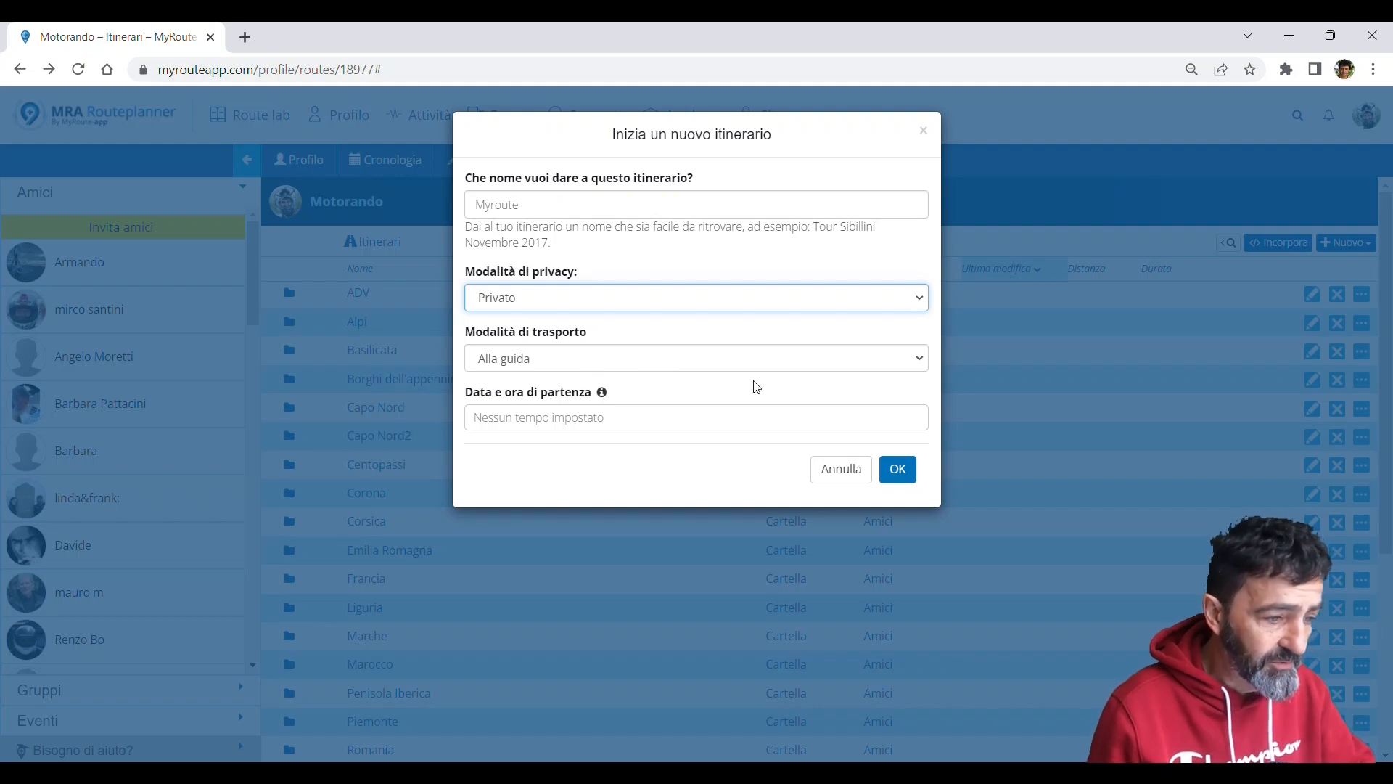
{"action": "left_click", "coordinate": [913, 361]}
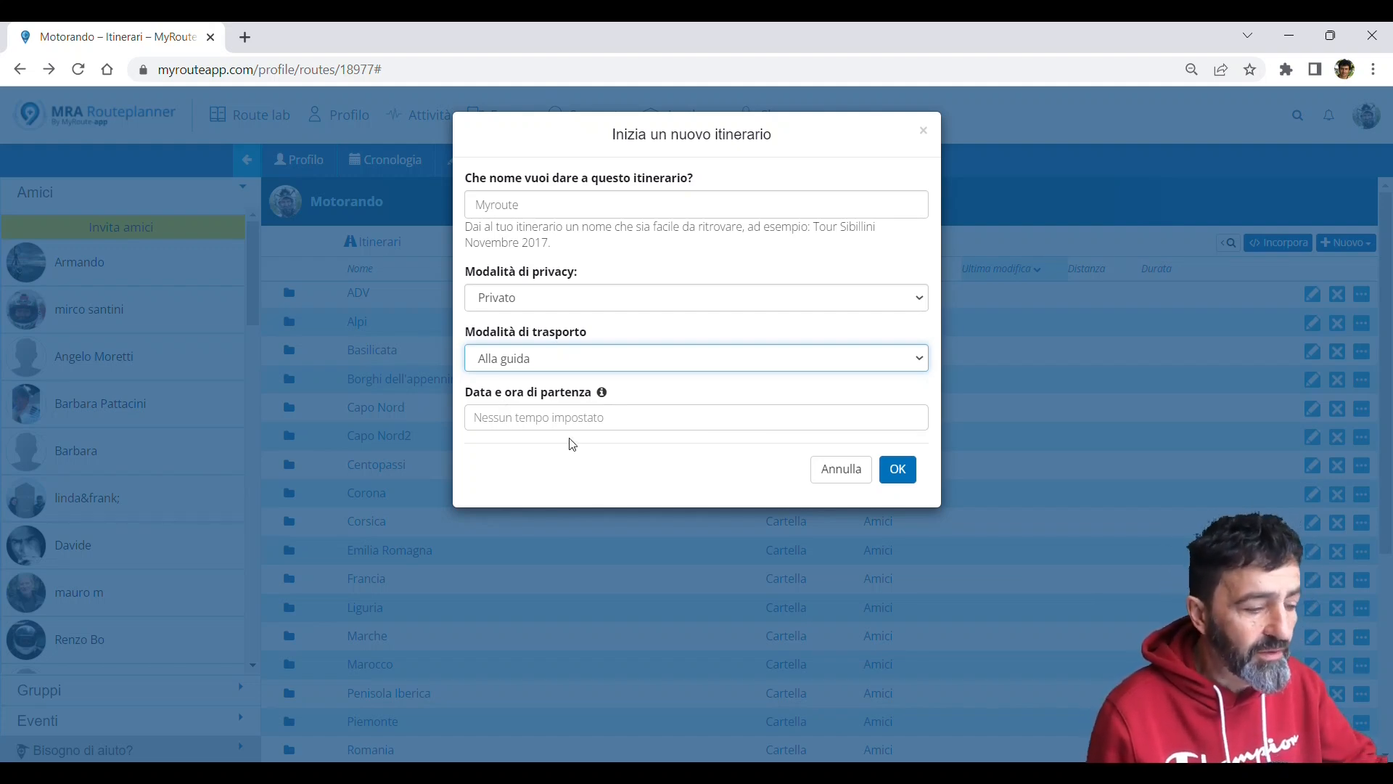
{"action": "left_click", "coordinate": [897, 470]}
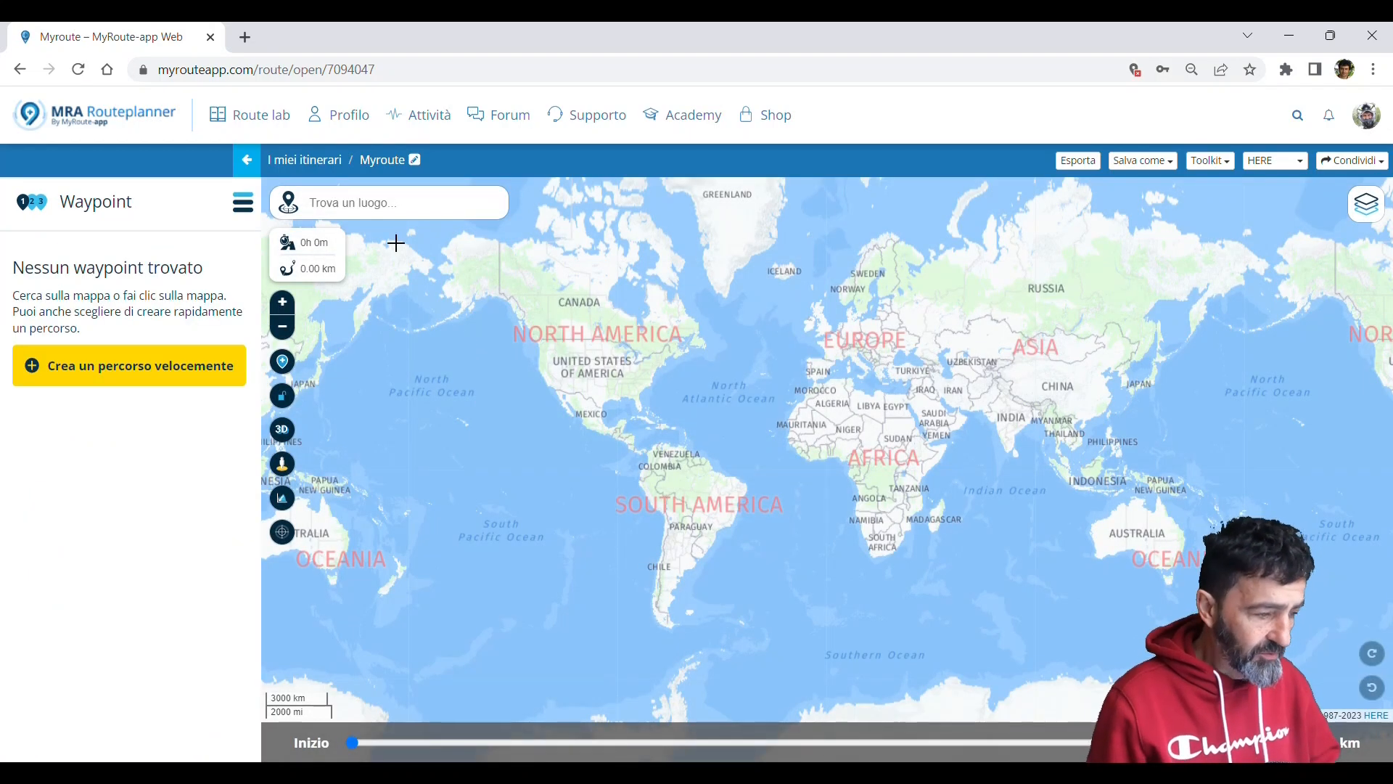
- Search for sassuolo and add Sassuolo, Emilia Romagna, Italia as the first waypoint, accepting the suggested name
{"action": "left_click", "coordinate": [384, 210]}
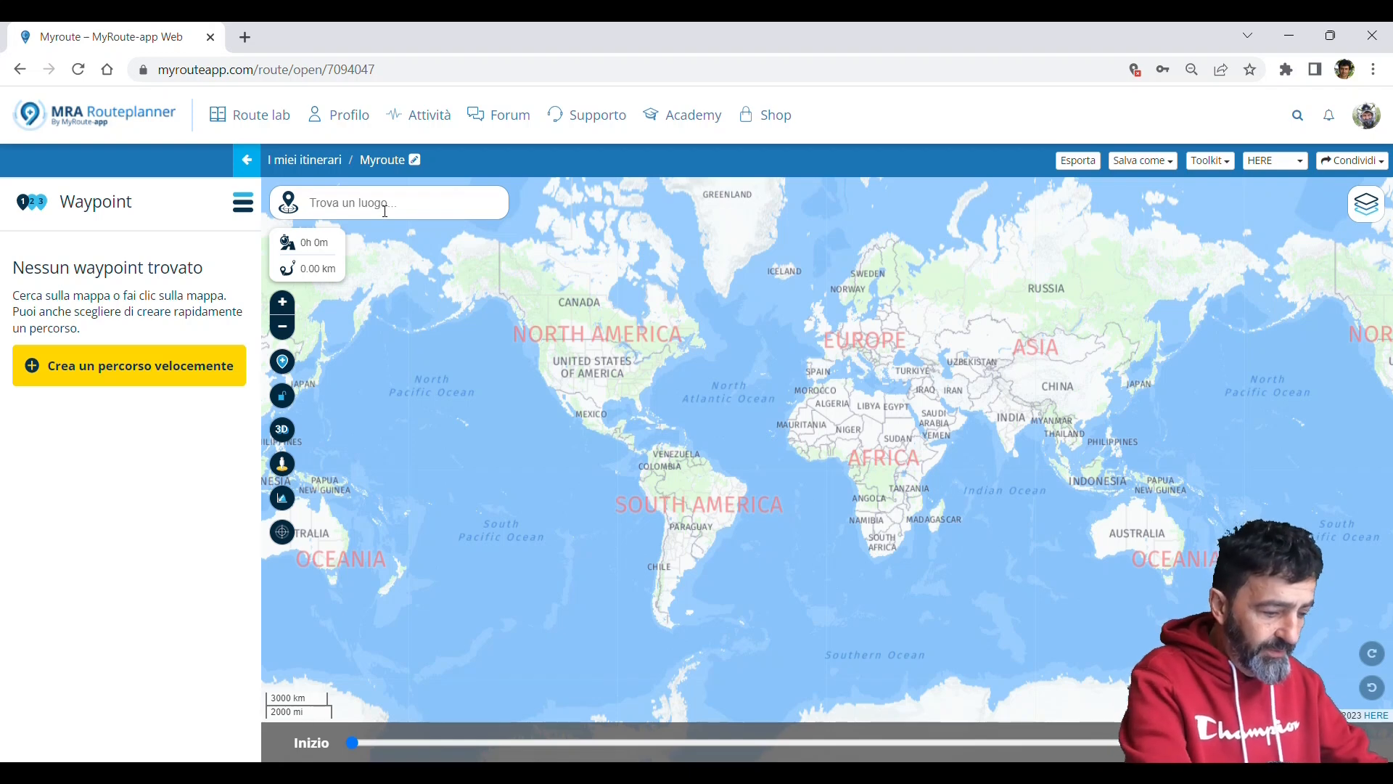
{"action": "type", "text": "sassu"}
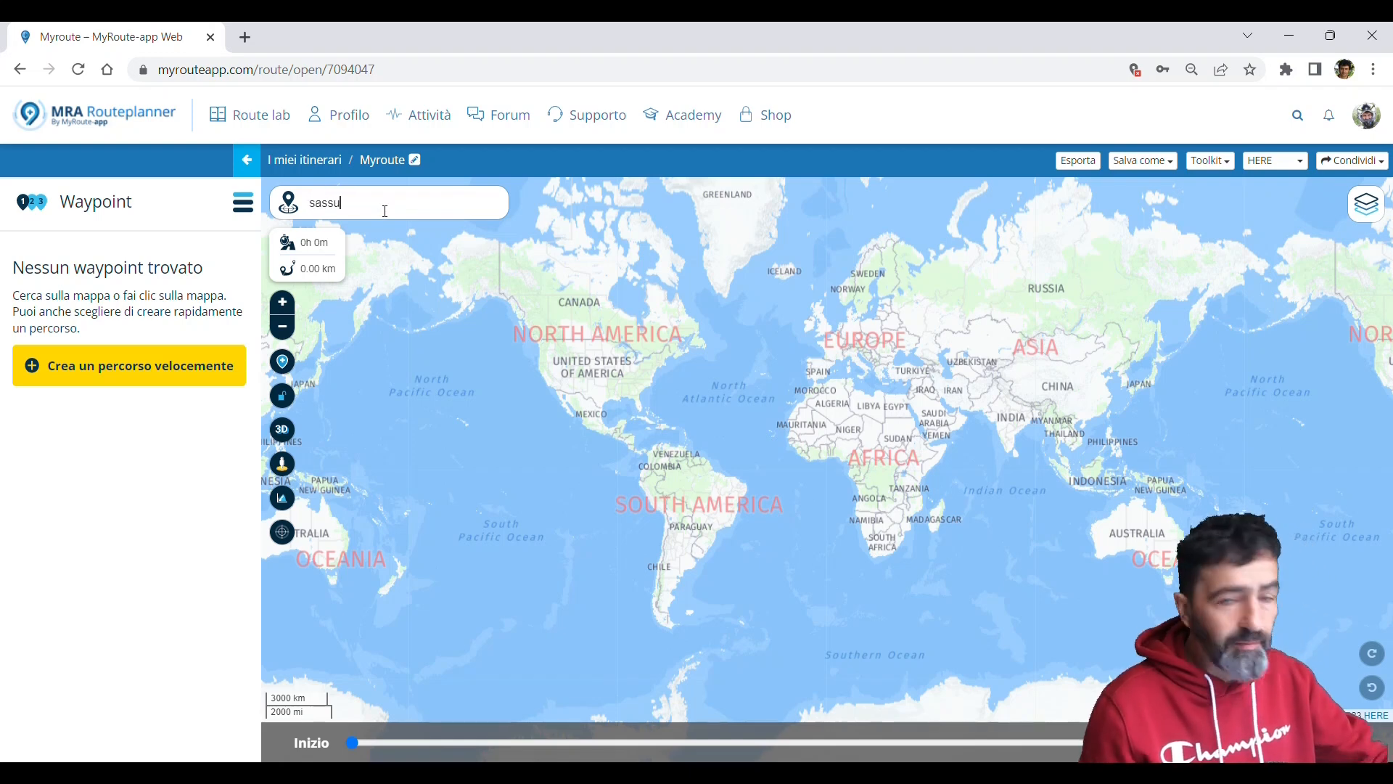
{"action": "type", "text": "olo"}
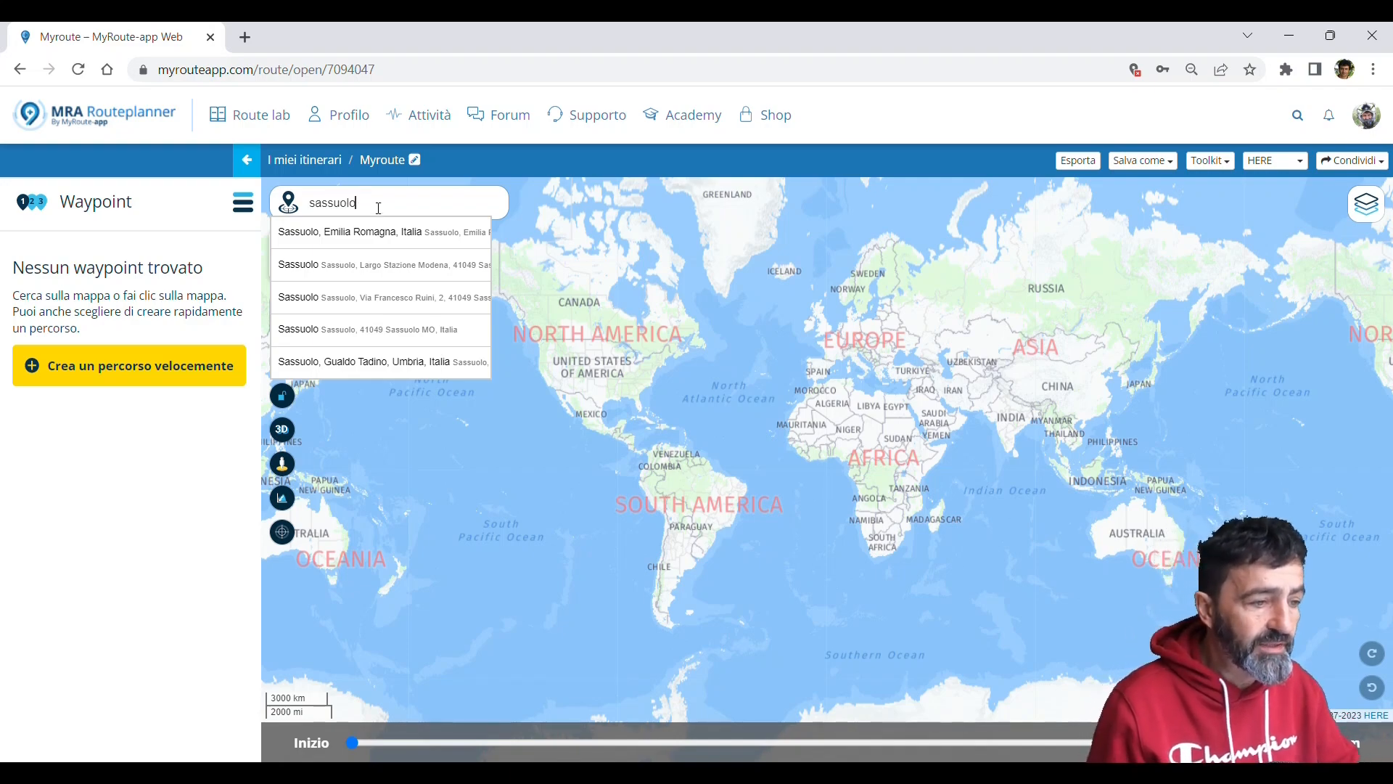
{"action": "left_click", "coordinate": [359, 226]}
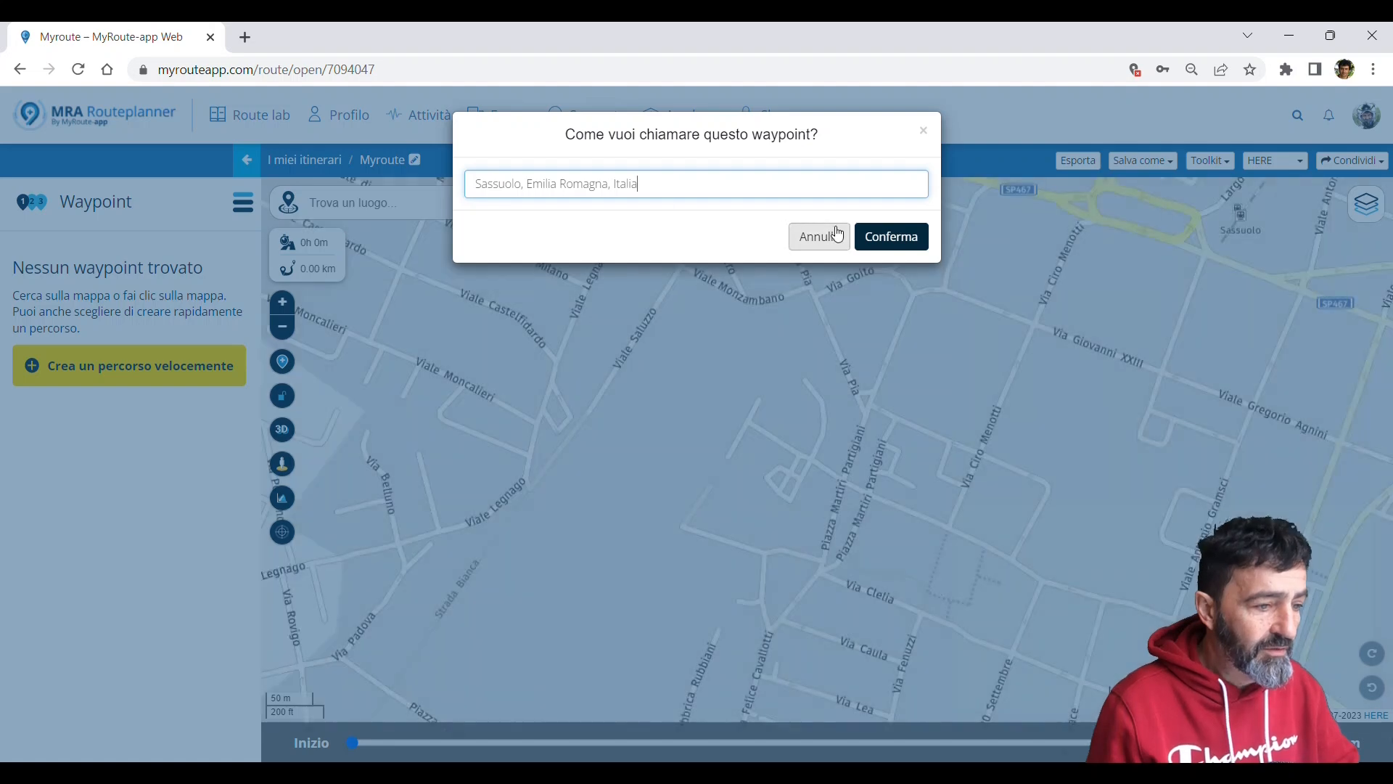
{"action": "left_click", "coordinate": [891, 238]}
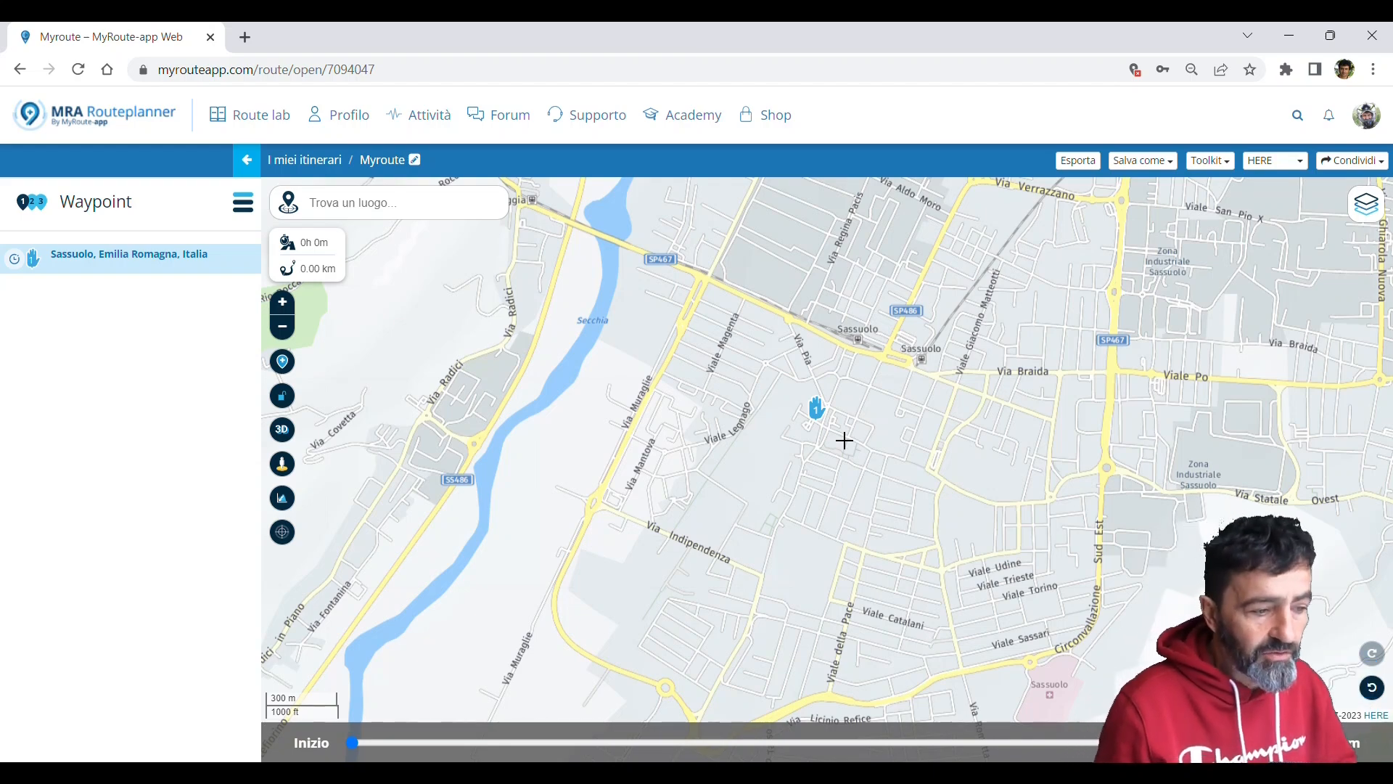
- Move the Sassuolo waypoint to the SP467 crossing of the Secchia near Veggia and name it Via Radici in Monte
{"action": "scroll", "coordinate": [799, 420], "scroll_direction": "down", "scroll_amount": 2}
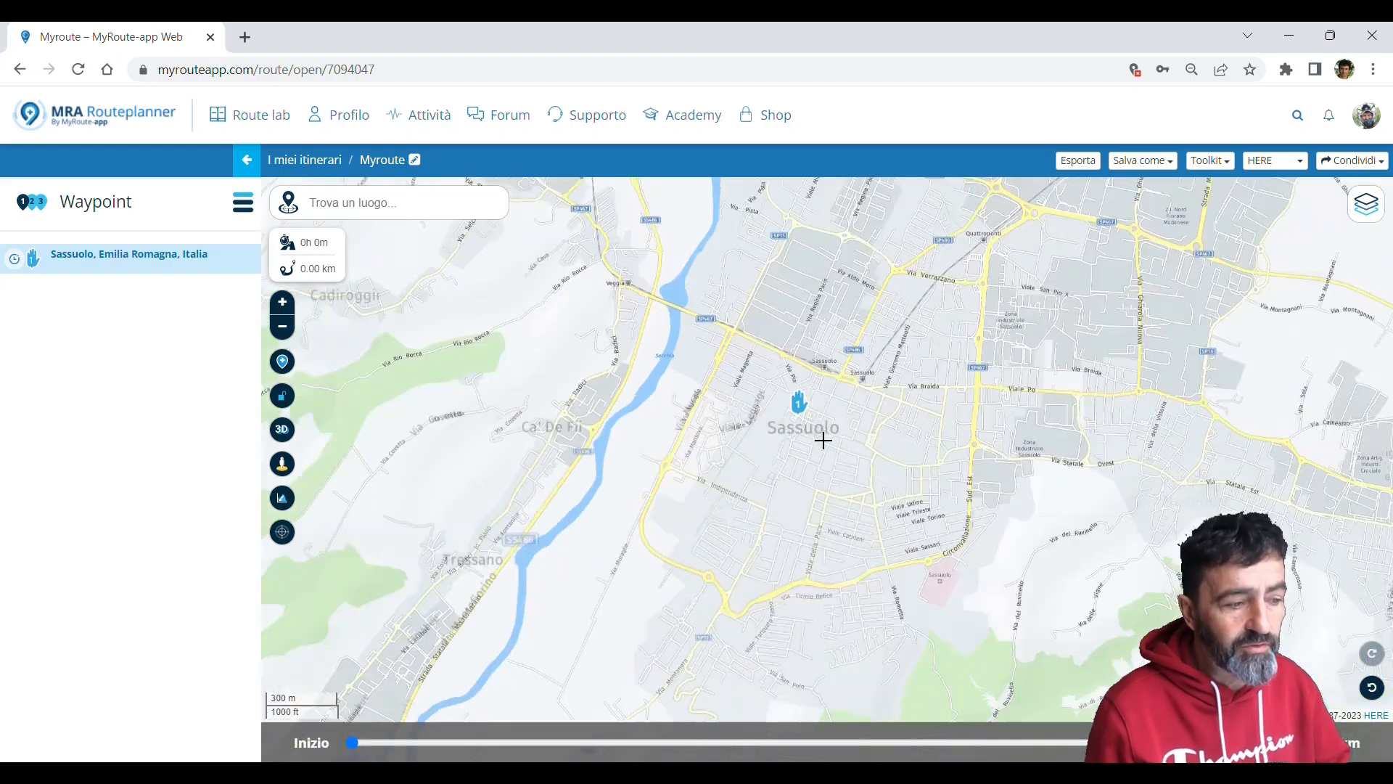
{"action": "scroll", "coordinate": [806, 419], "scroll_direction": "up", "scroll_amount": 2}
{"action": "left_click_drag", "start_coordinate": [771, 429], "coordinate": [880, 450]}
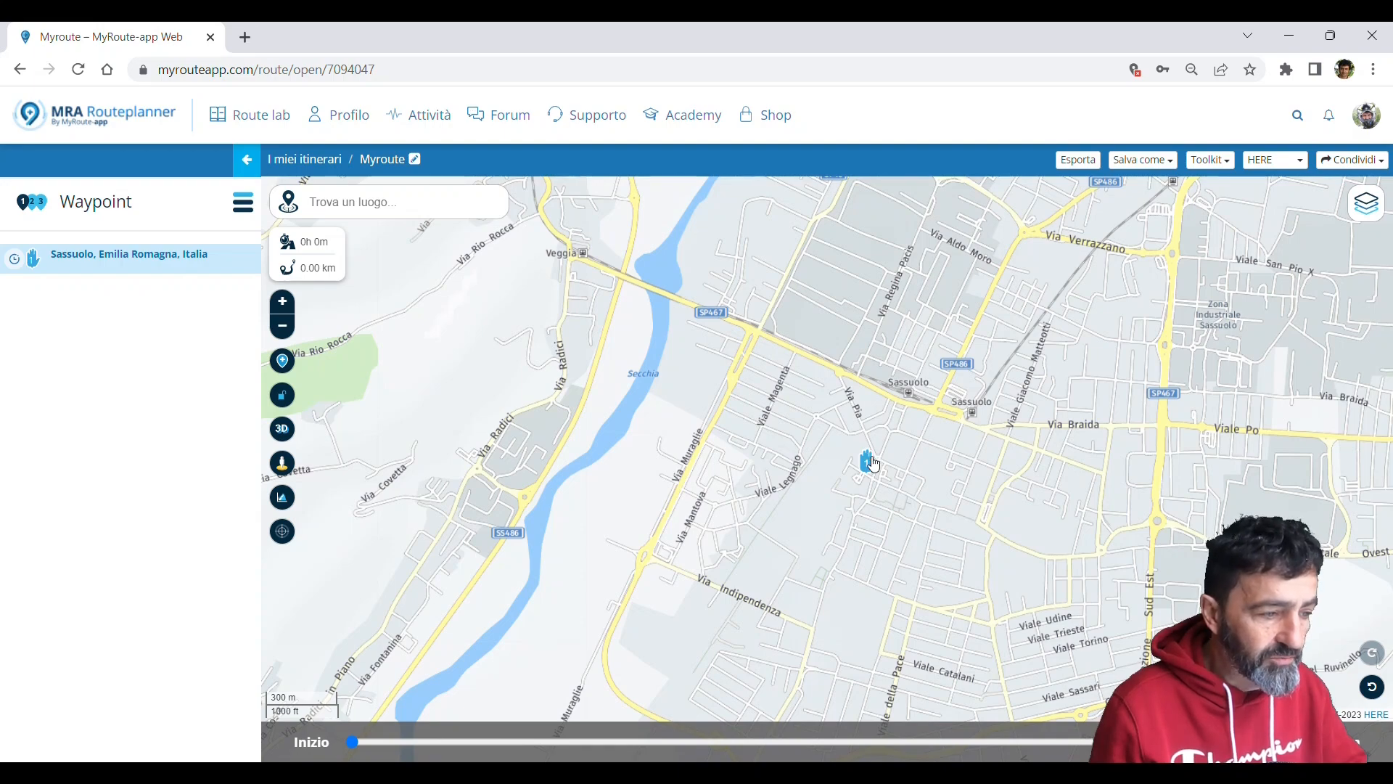
{"action": "mouse_move", "coordinate": [876, 466]}
{"action": "left_mouse_down"}
{"action": "mouse_move", "coordinate": [699, 291]}
{"action": "mouse_move", "coordinate": [655, 279]}
{"action": "left_mouse_up"}
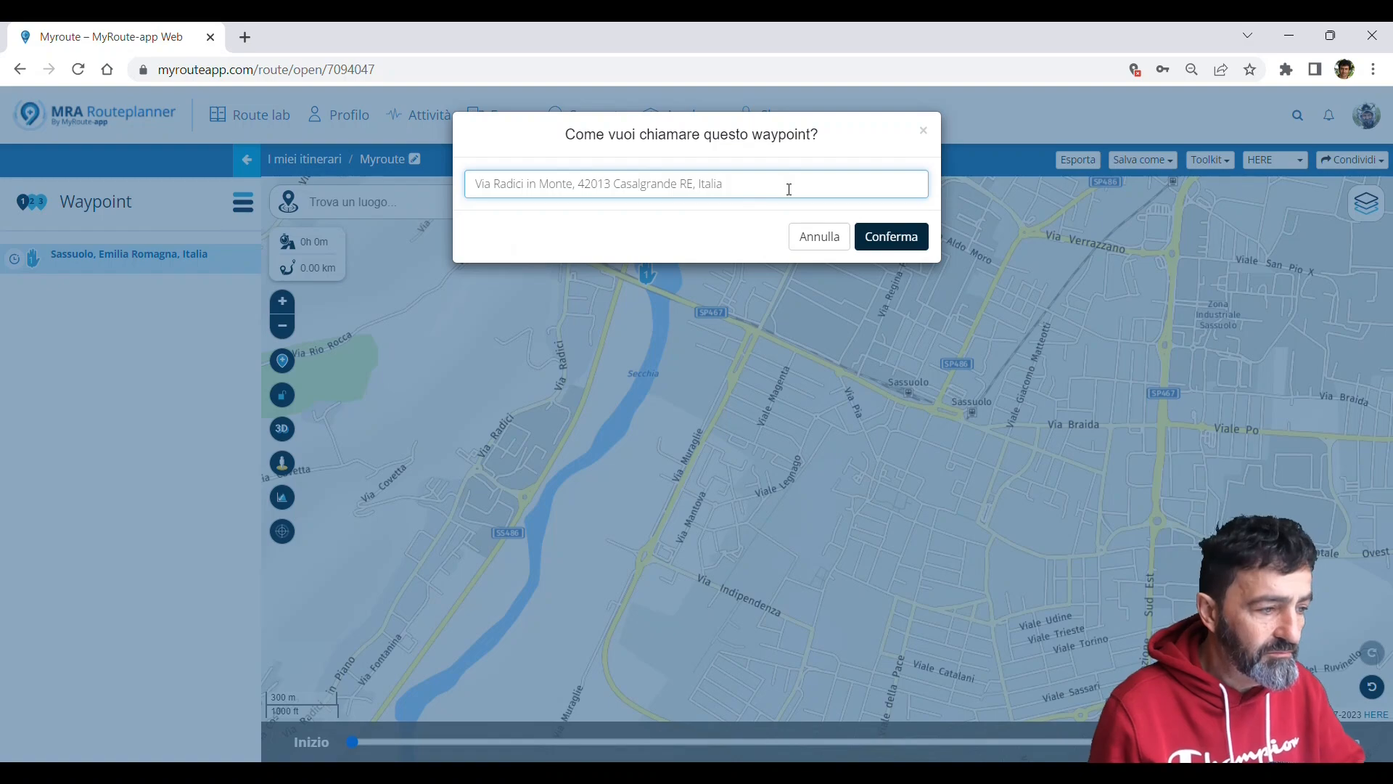
{"action": "left_click_drag", "start_coordinate": [789, 189], "coordinate": [583, 190]}
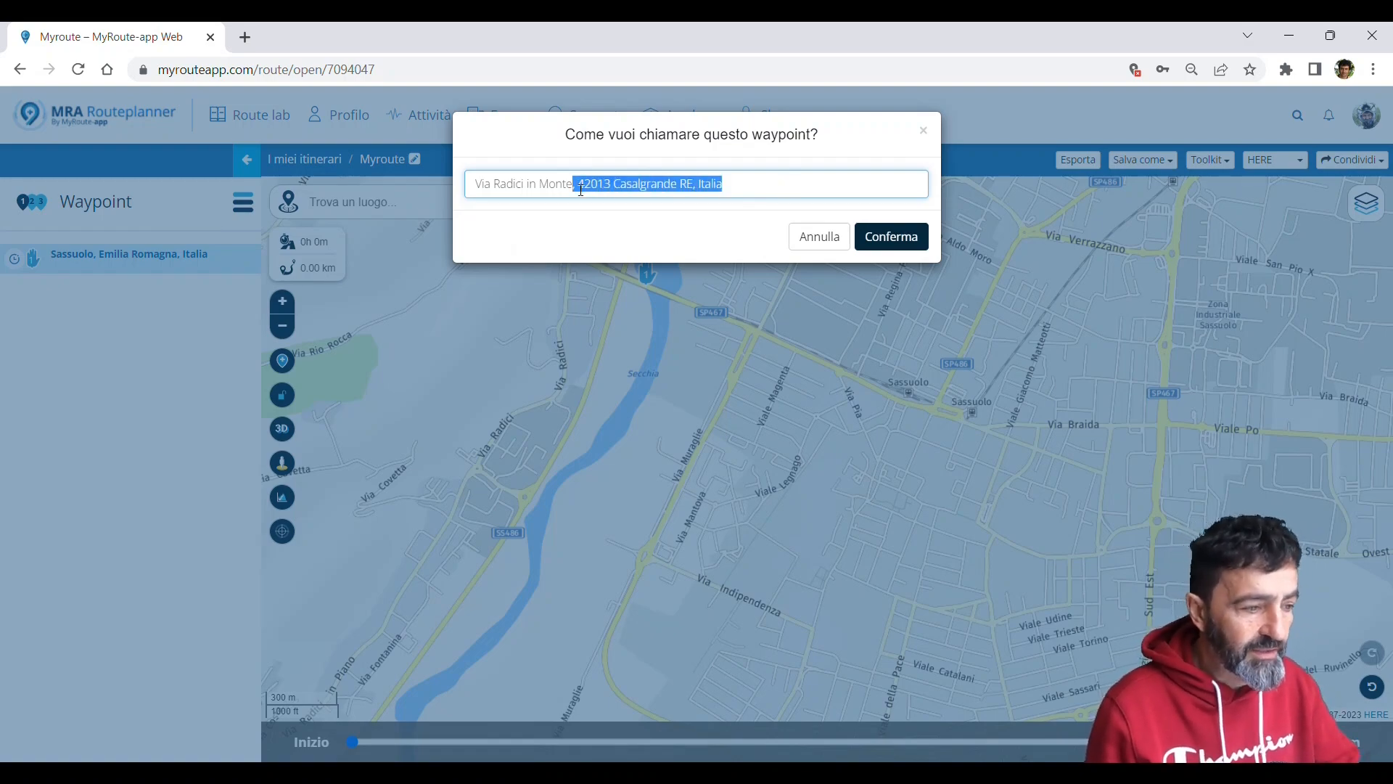
{"action": "key", "text": "BackSpace"}
{"action": "left_click", "coordinate": [883, 242]}
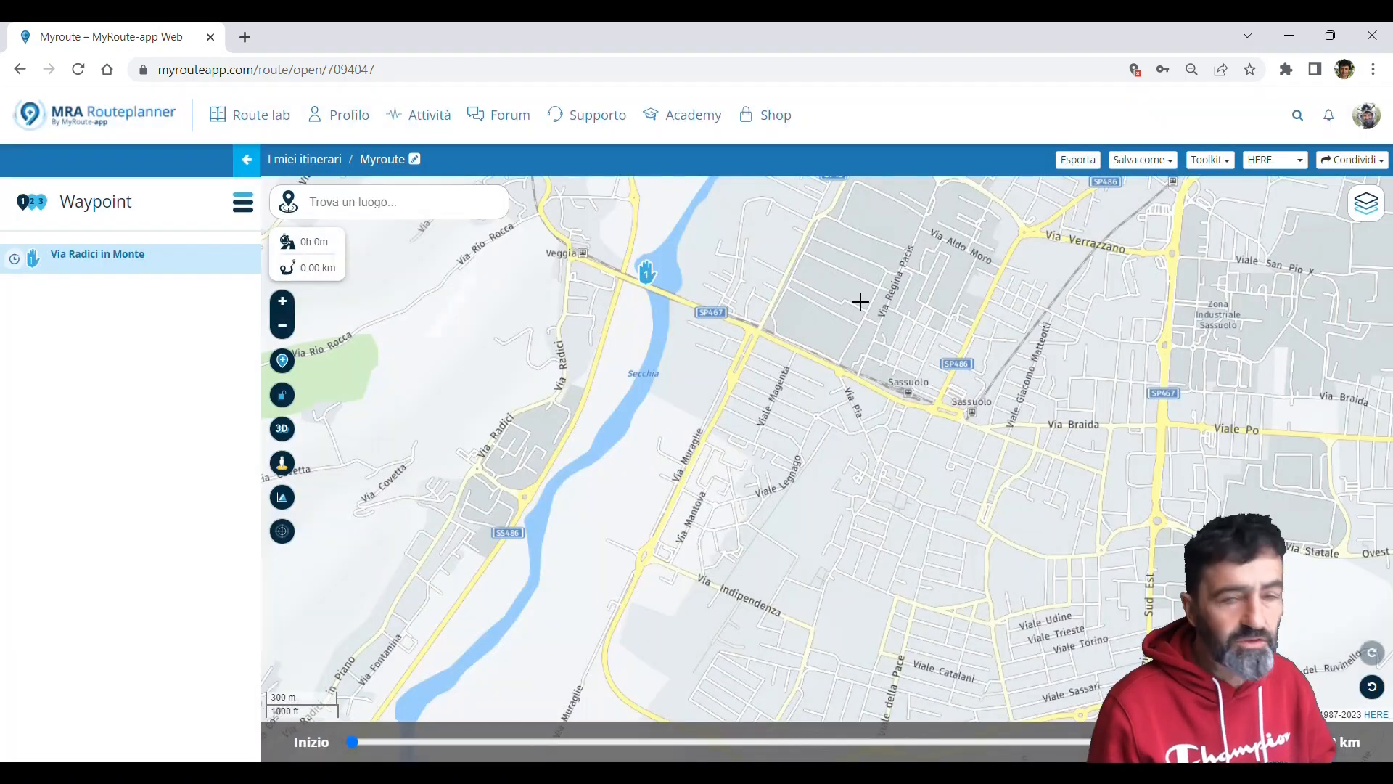
- Search for passo della raticosa and add the Firenzuola result as a waypoint, shortening its name to Passo della Raticosa
{"action": "scroll", "coordinate": [727, 304], "scroll_direction": "down", "scroll_amount": 3}
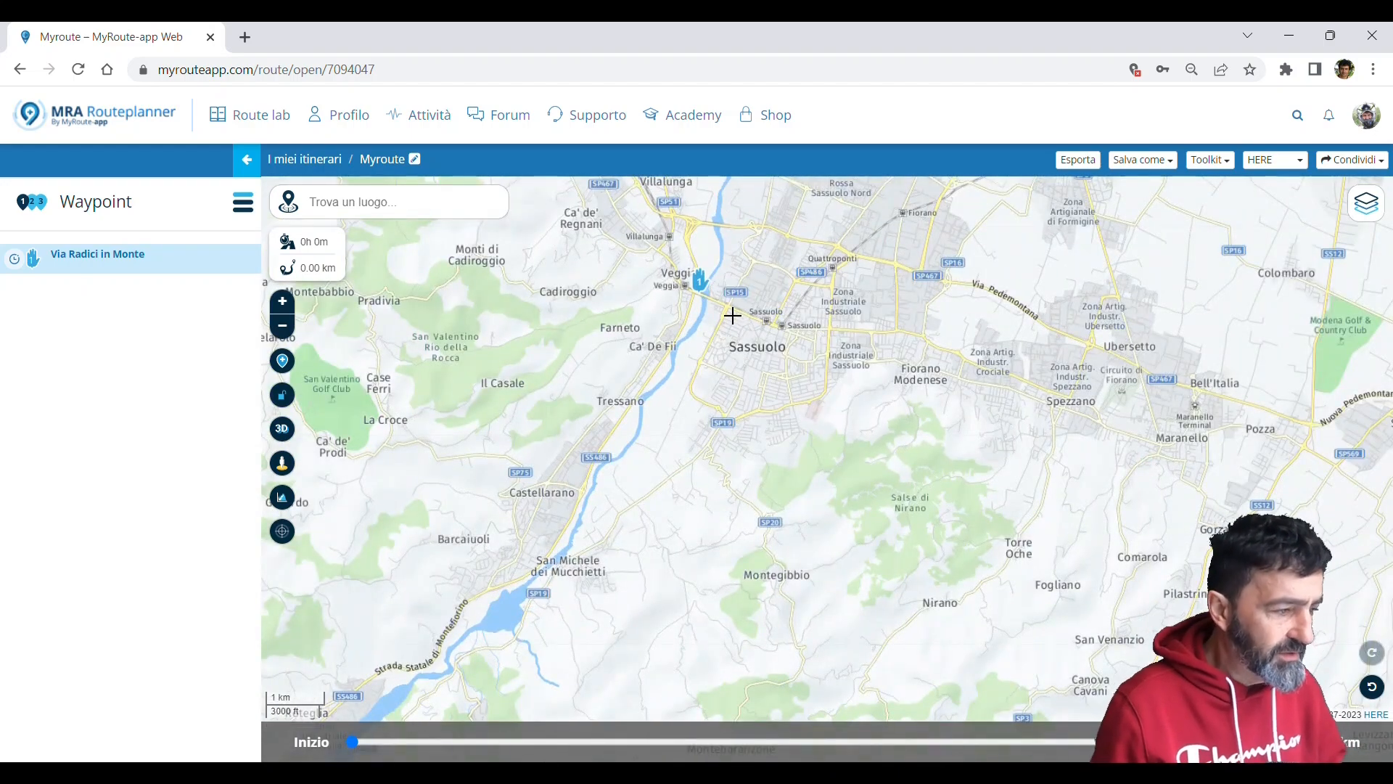
{"action": "left_click", "coordinate": [344, 216]}
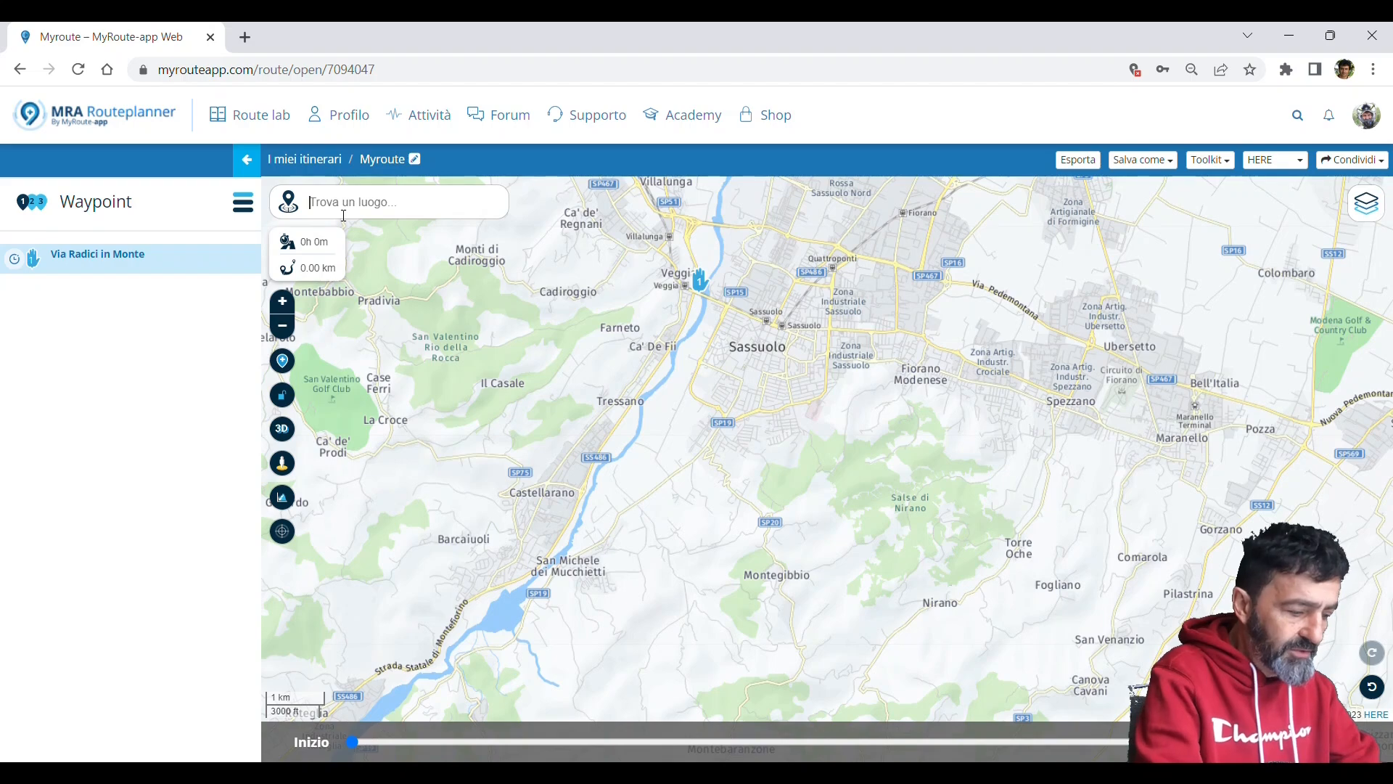
{"action": "type", "text": "passo"}
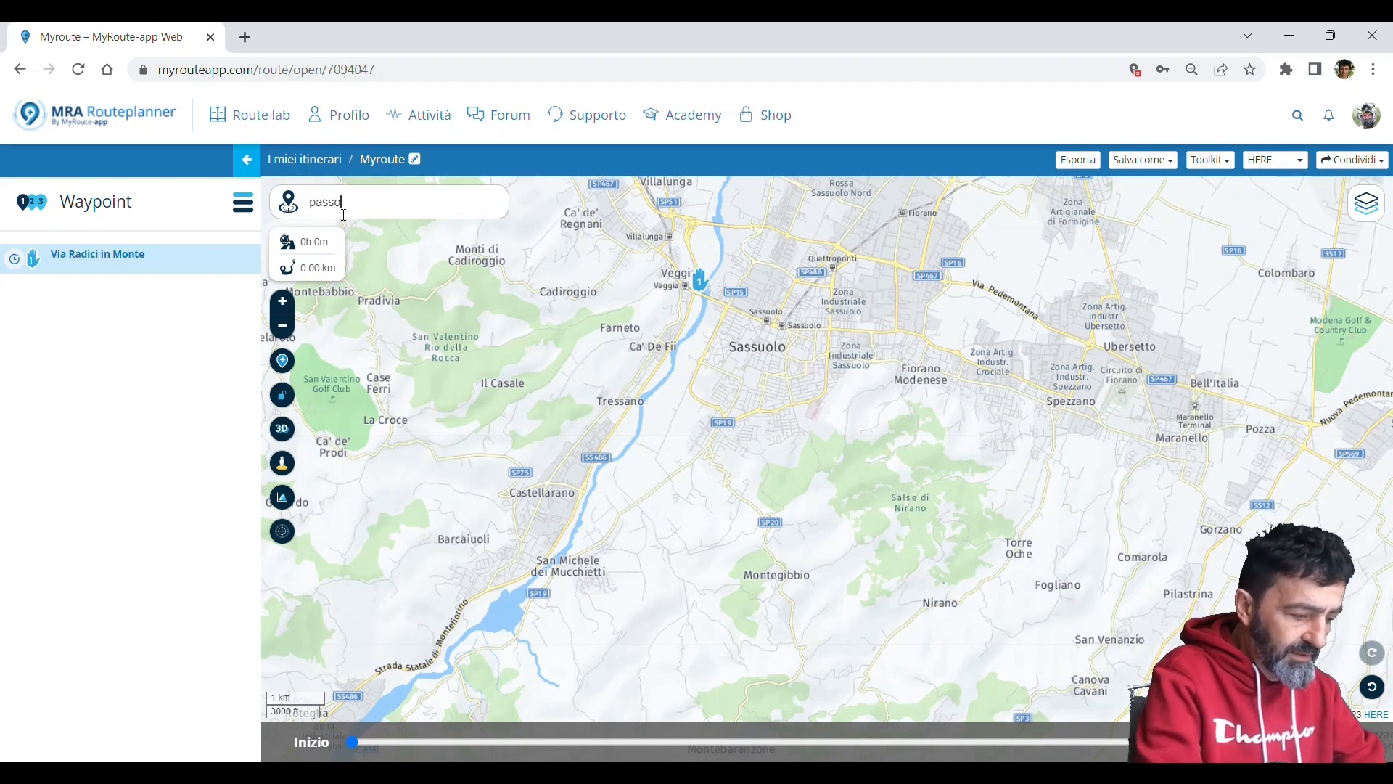
{"action": "type", "text": " della raticosa"}
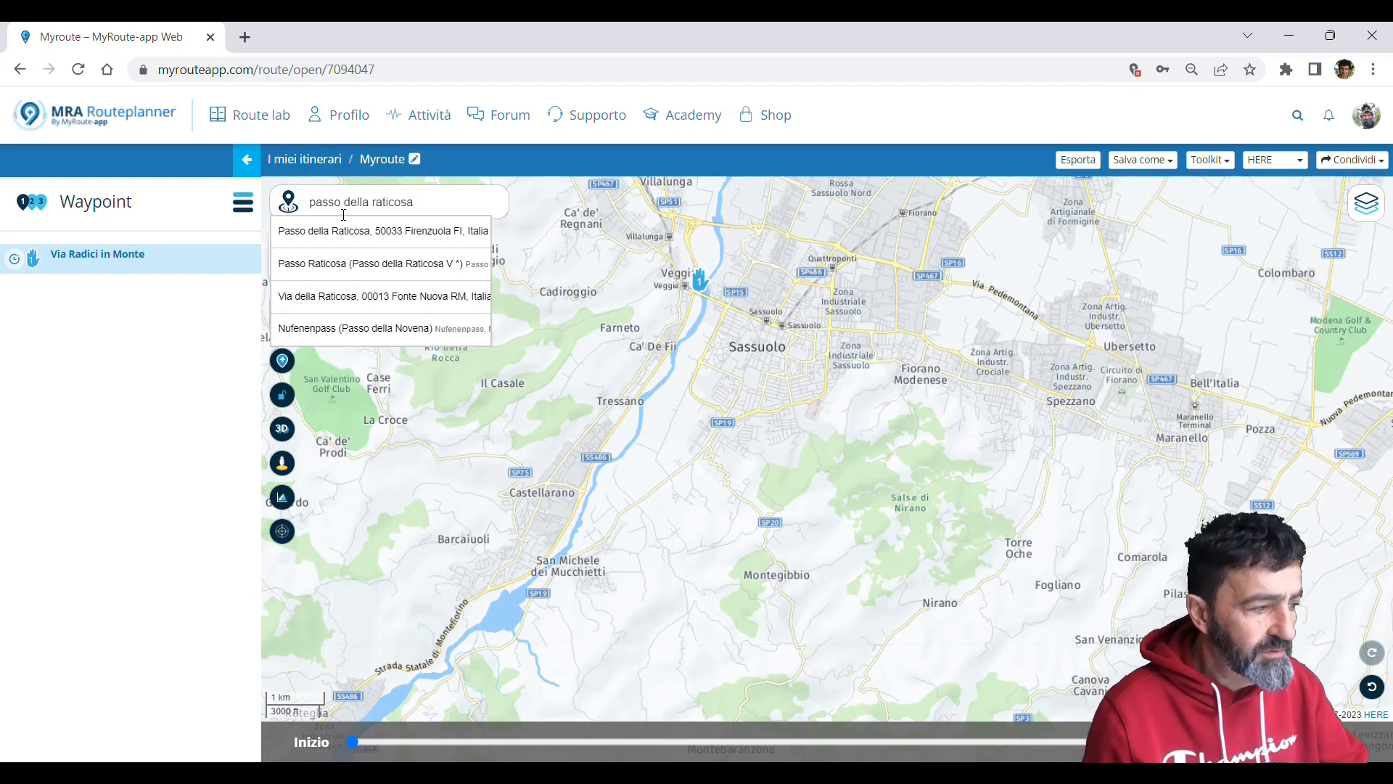
{"action": "left_click", "coordinate": [382, 248]}
{"action": "left_click_drag", "start_coordinate": [815, 188], "coordinate": [591, 177]}
{"action": "key", "text": "BackSpace"}
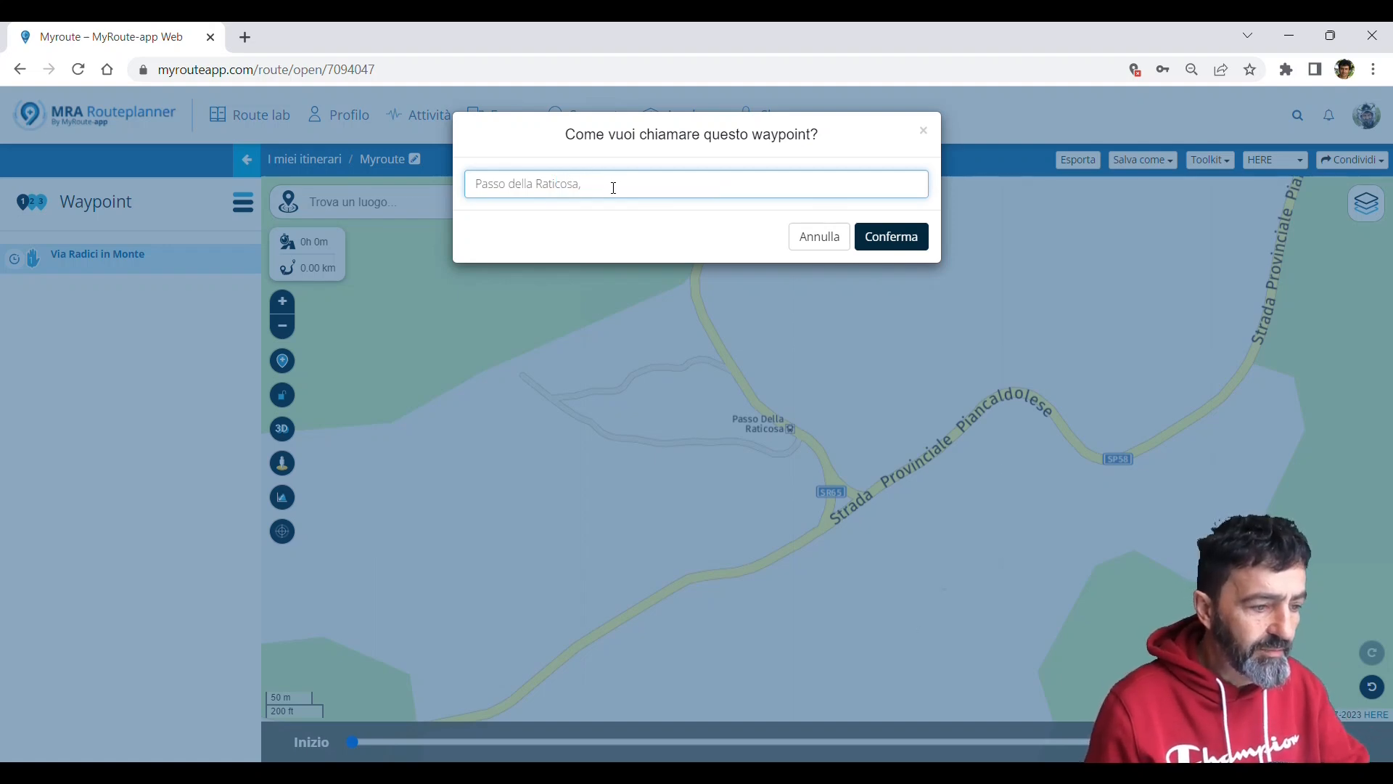
{"action": "left_click", "coordinate": [900, 238]}
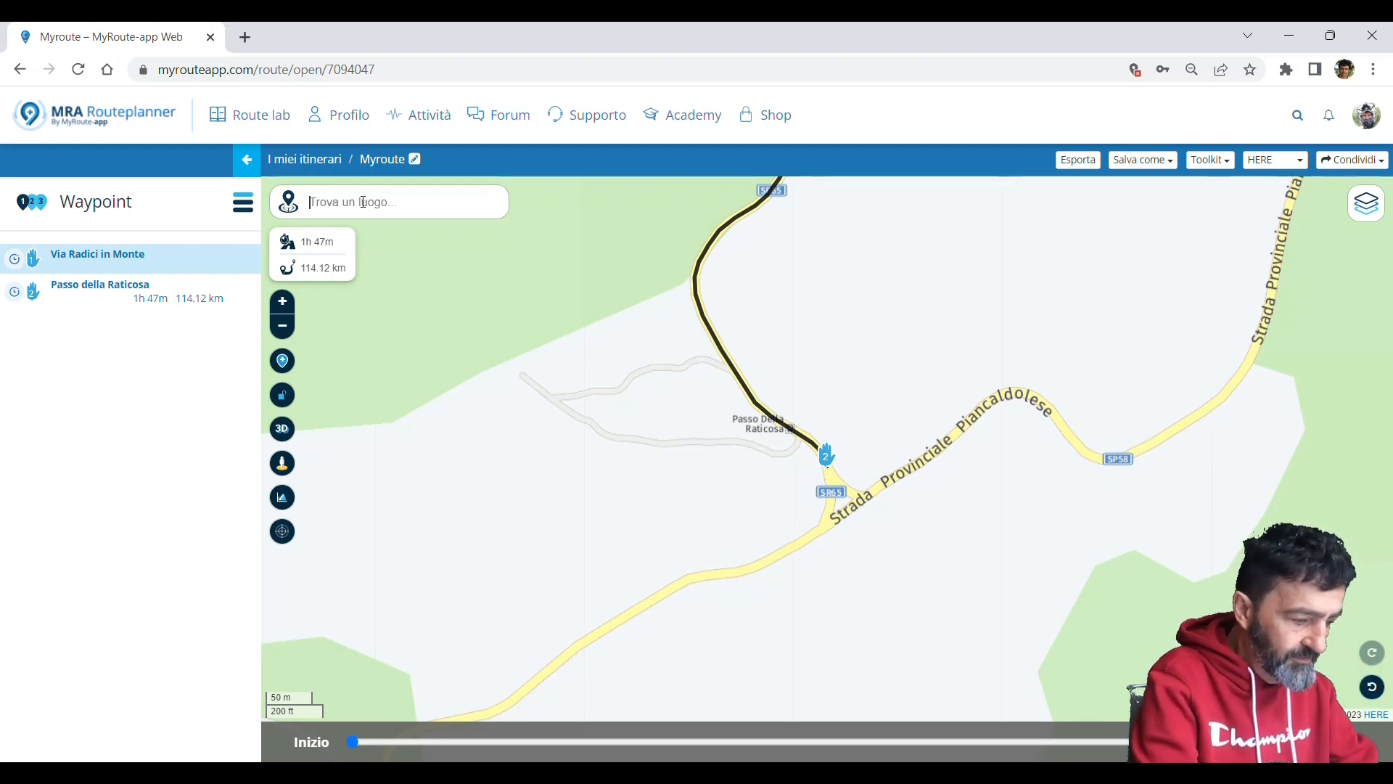
- Search for passo del giogo and add Passo del Giogo V * as the third waypoint
{"action": "left_click", "coordinate": [363, 202]}
{"action": "type", "text": "passo"}
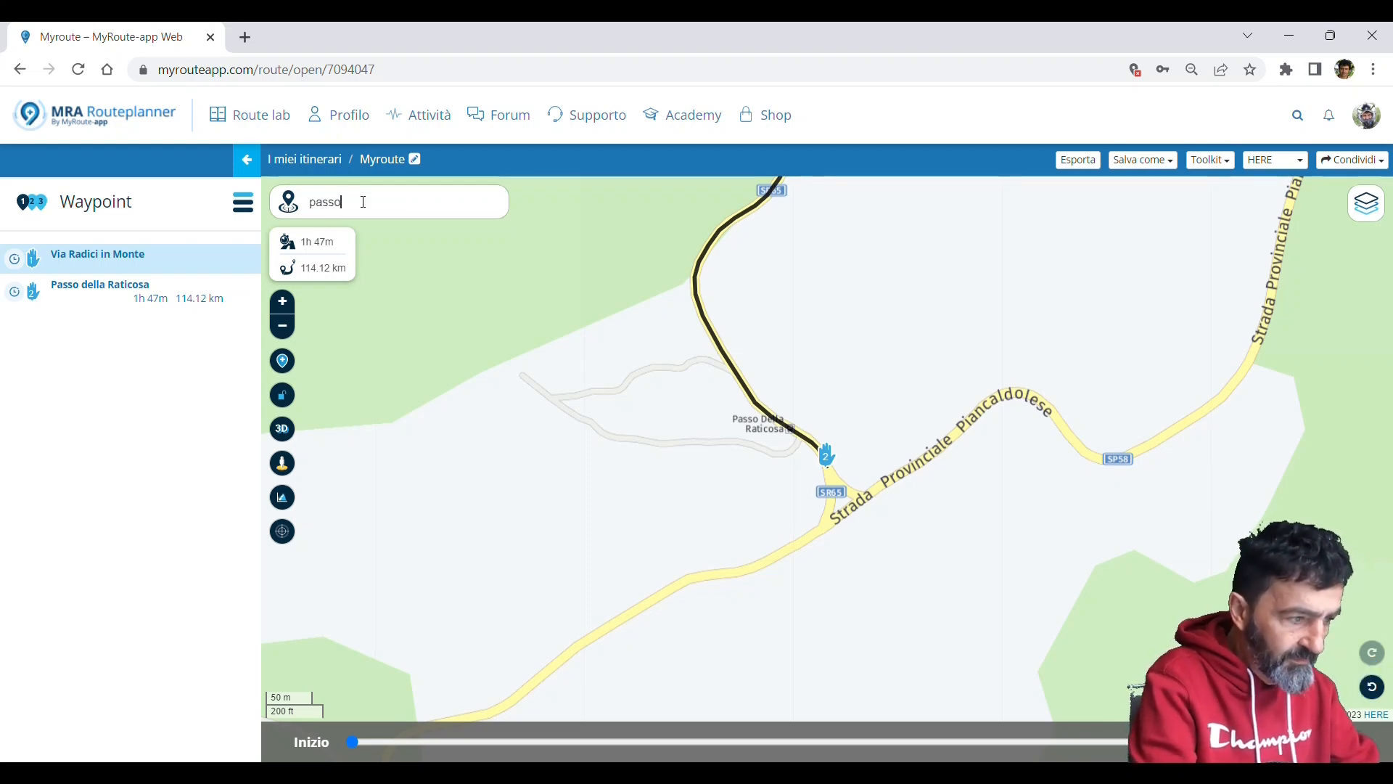
{"action": "type", "text": " del giogo"}
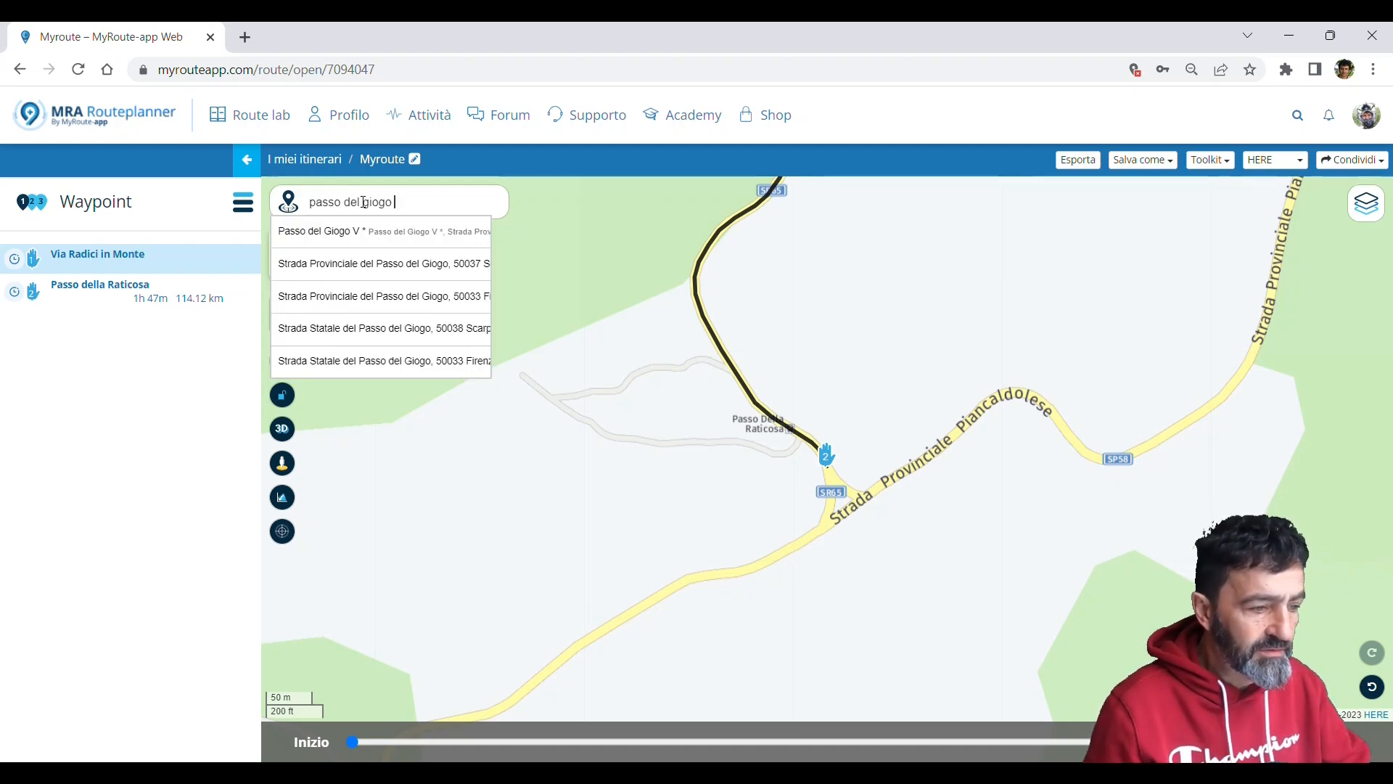
{"action": "left_click", "coordinate": [361, 231]}
{"action": "left_click", "coordinate": [899, 242]}
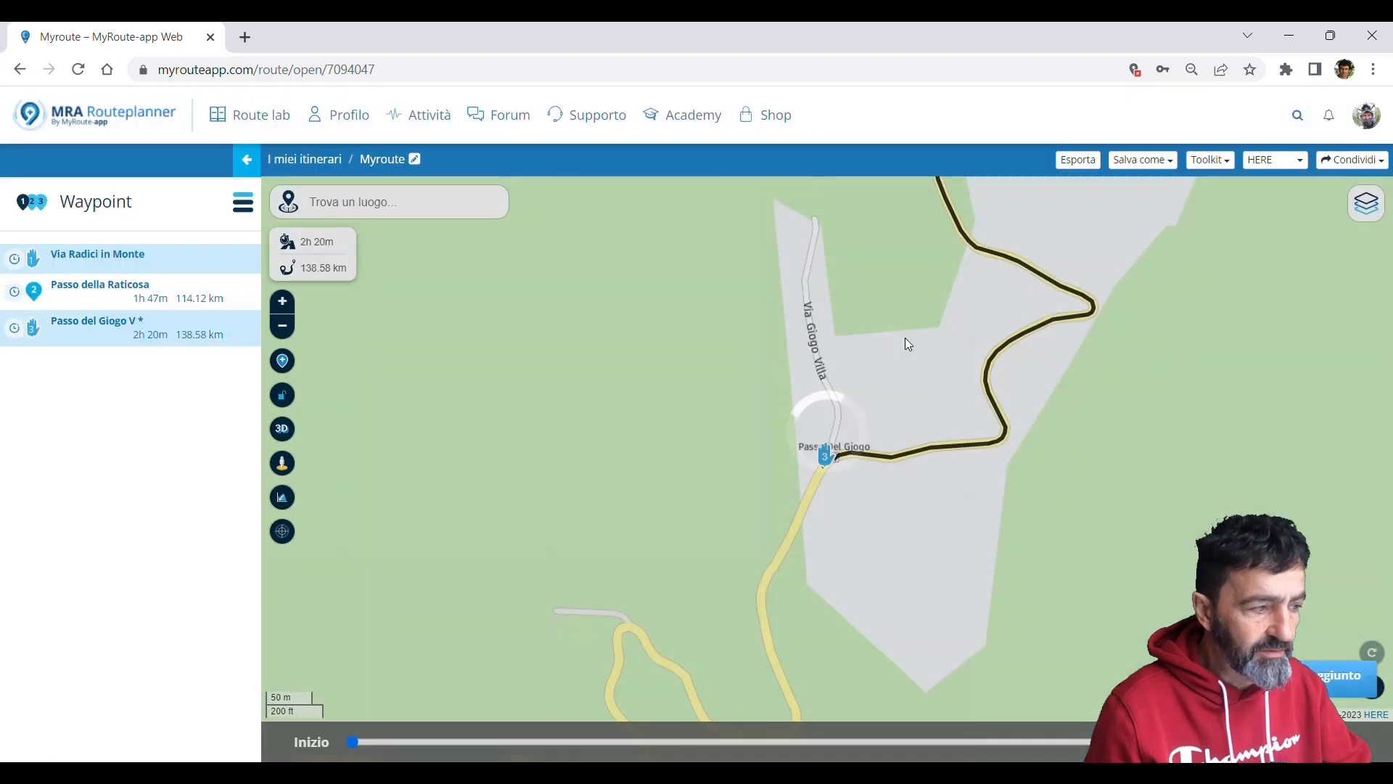
- Search for Autodromo del Mugello and add the first matching place as the fourth waypoint under its suggested name
{"action": "scroll", "coordinate": [915, 373], "scroll_direction": "down", "scroll_amount": 2}
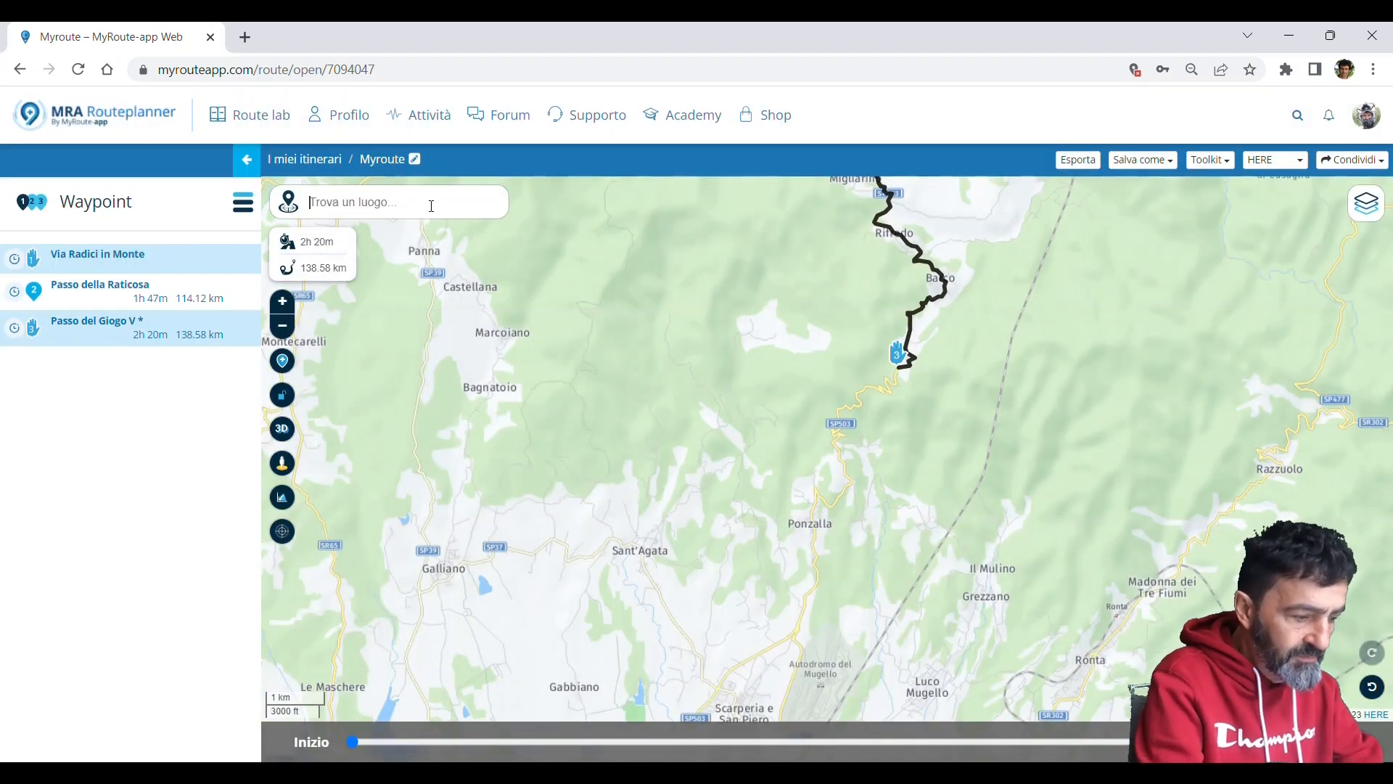
{"action": "left_click", "coordinate": [431, 206]}
{"action": "type", "text": "Au"}
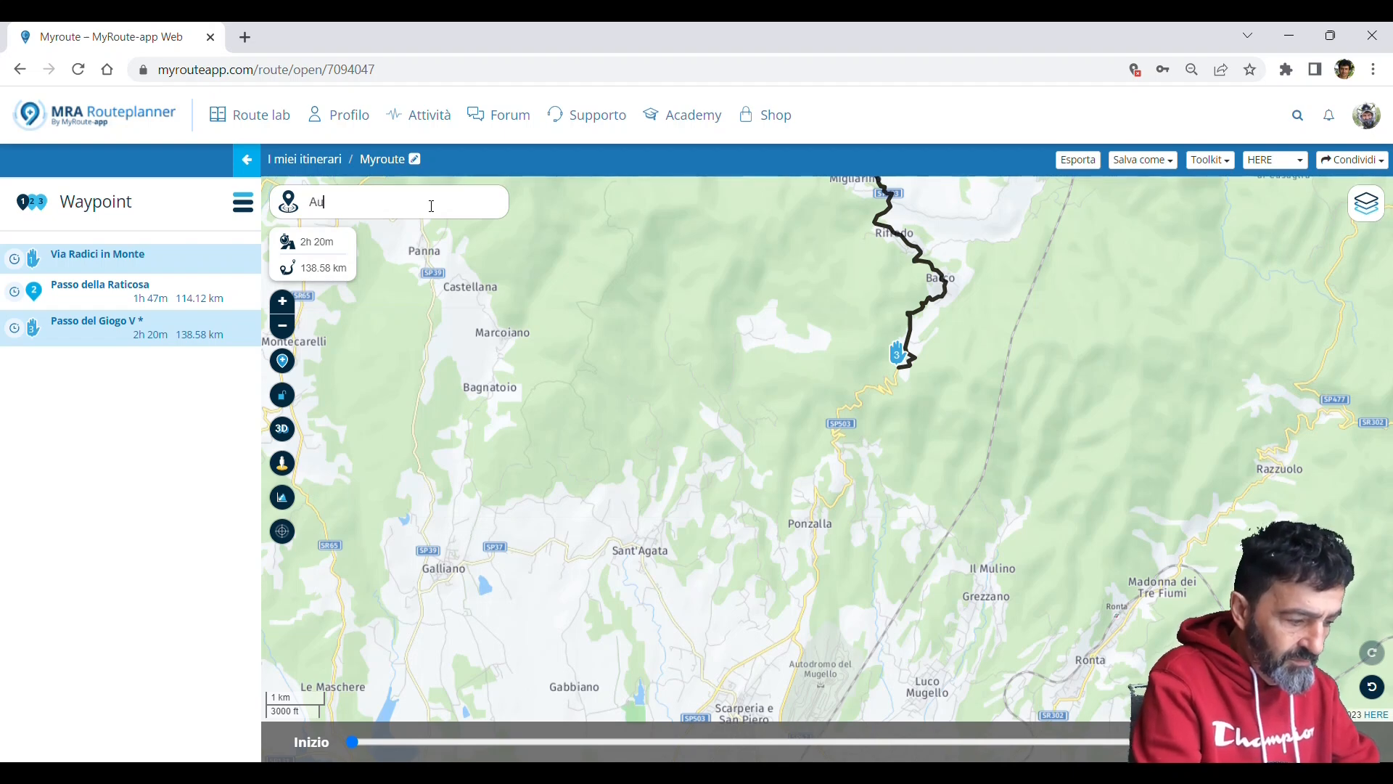
{"action": "type", "text": "todromo del mu"}
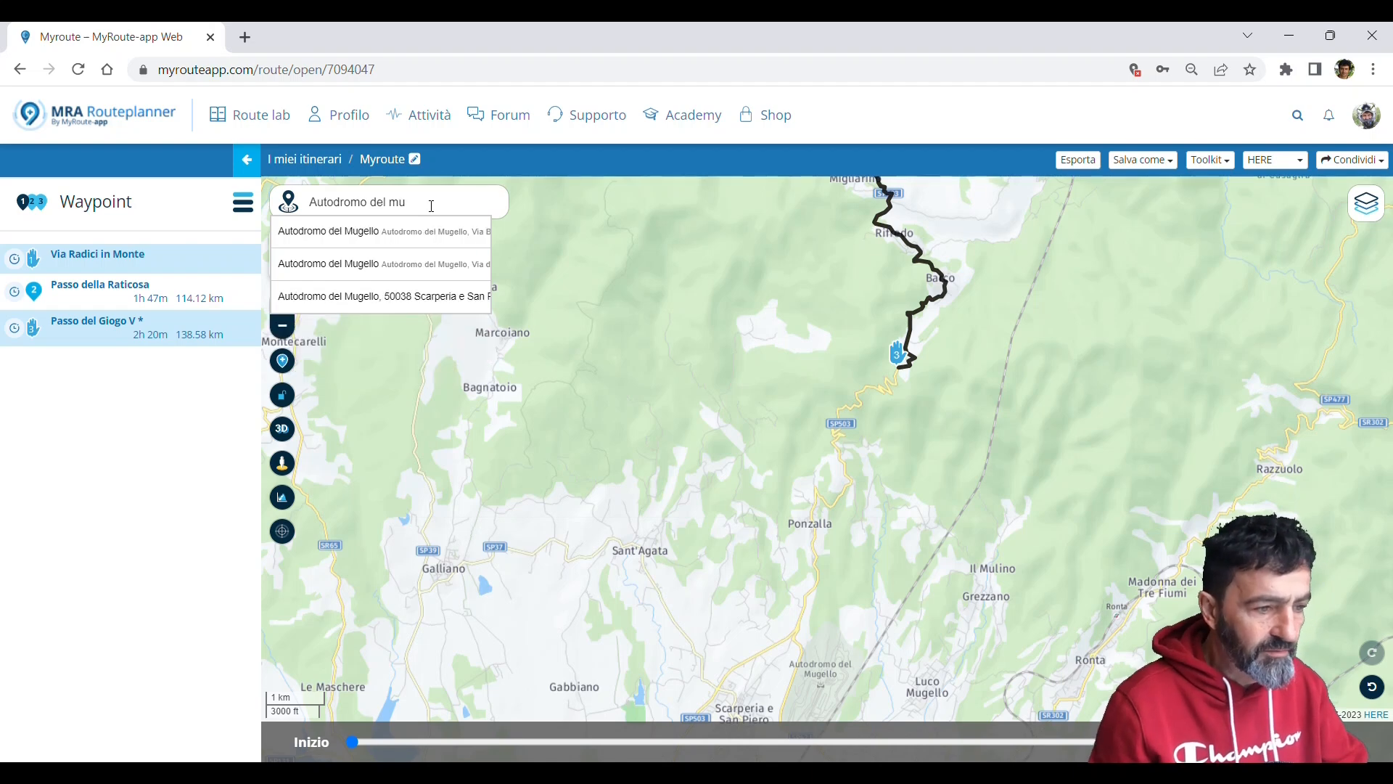
{"action": "left_click", "coordinate": [409, 230]}
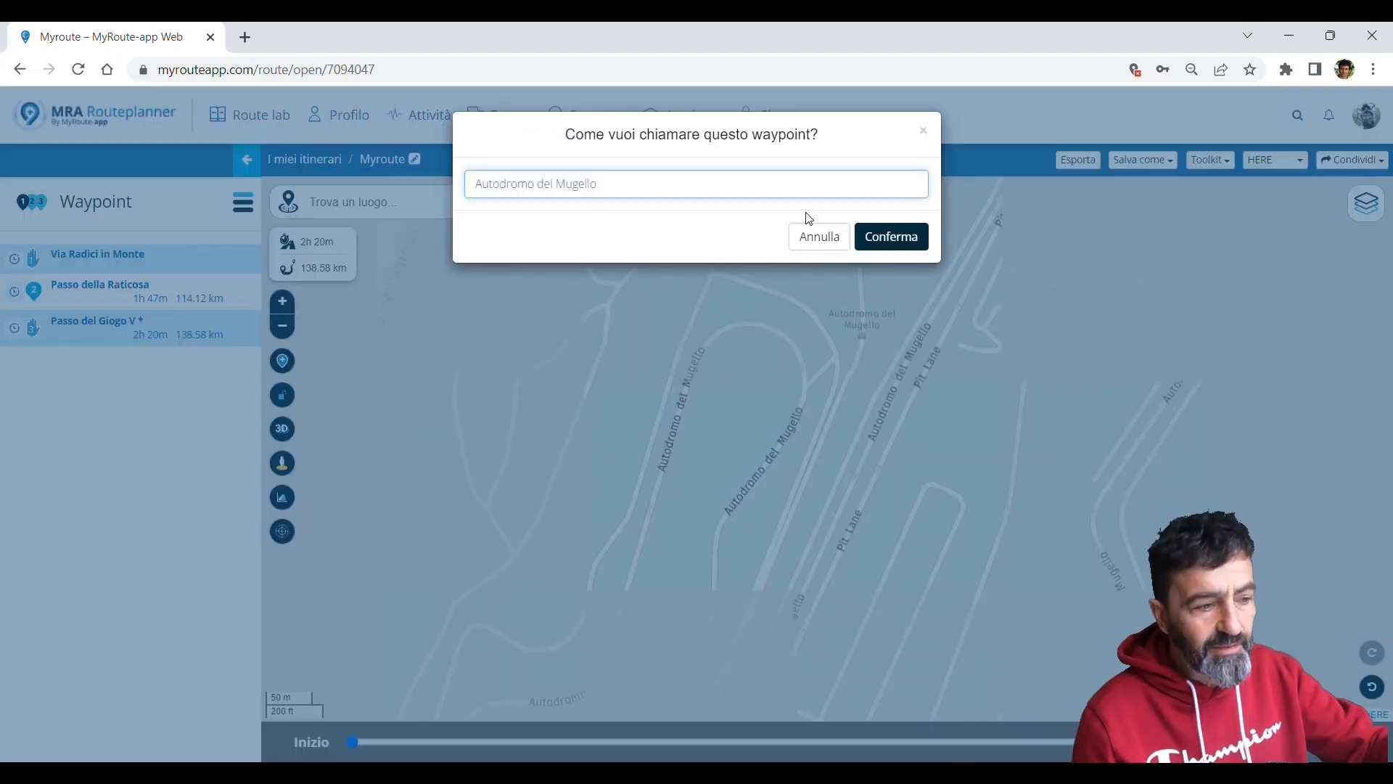
{"action": "left_click", "coordinate": [890, 238]}
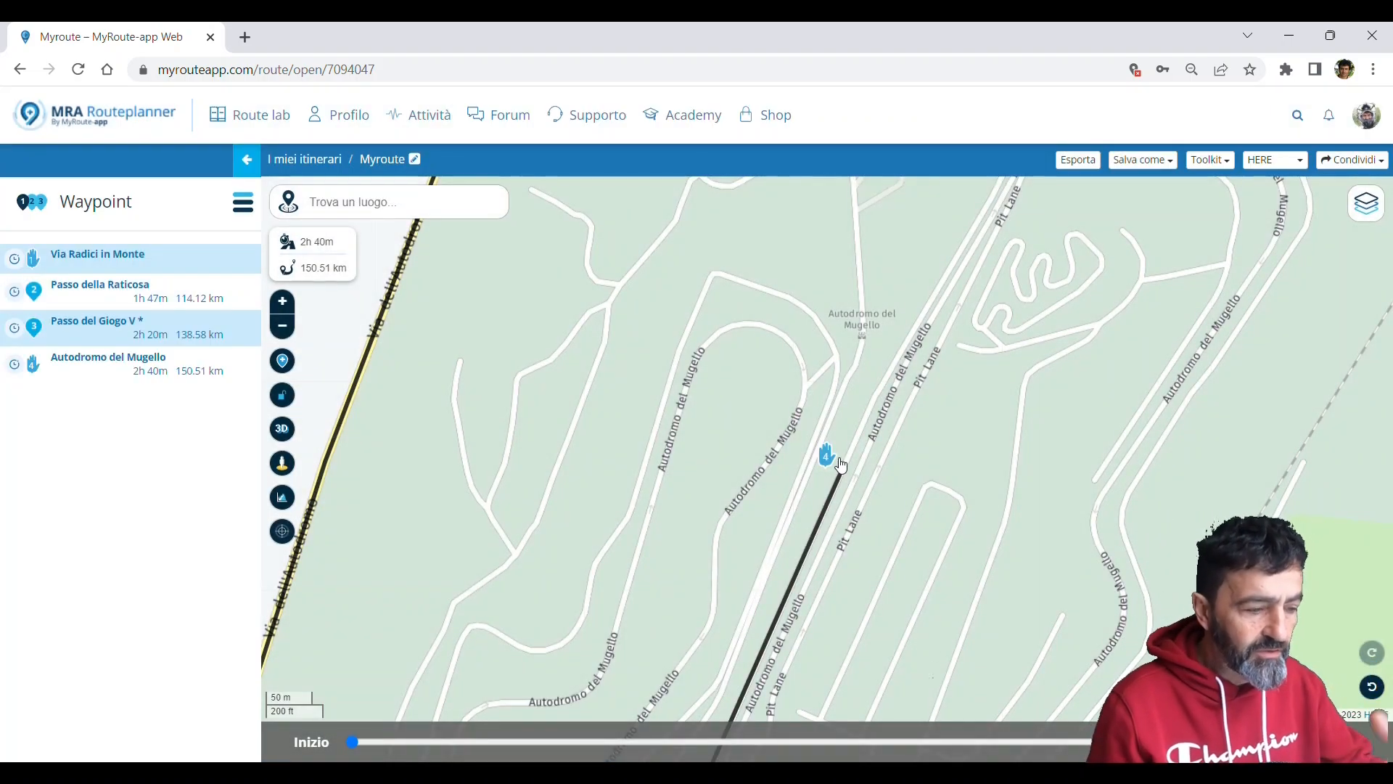
{"action": "scroll", "coordinate": [840, 464], "scroll_direction": "down", "scroll_amount": 5}
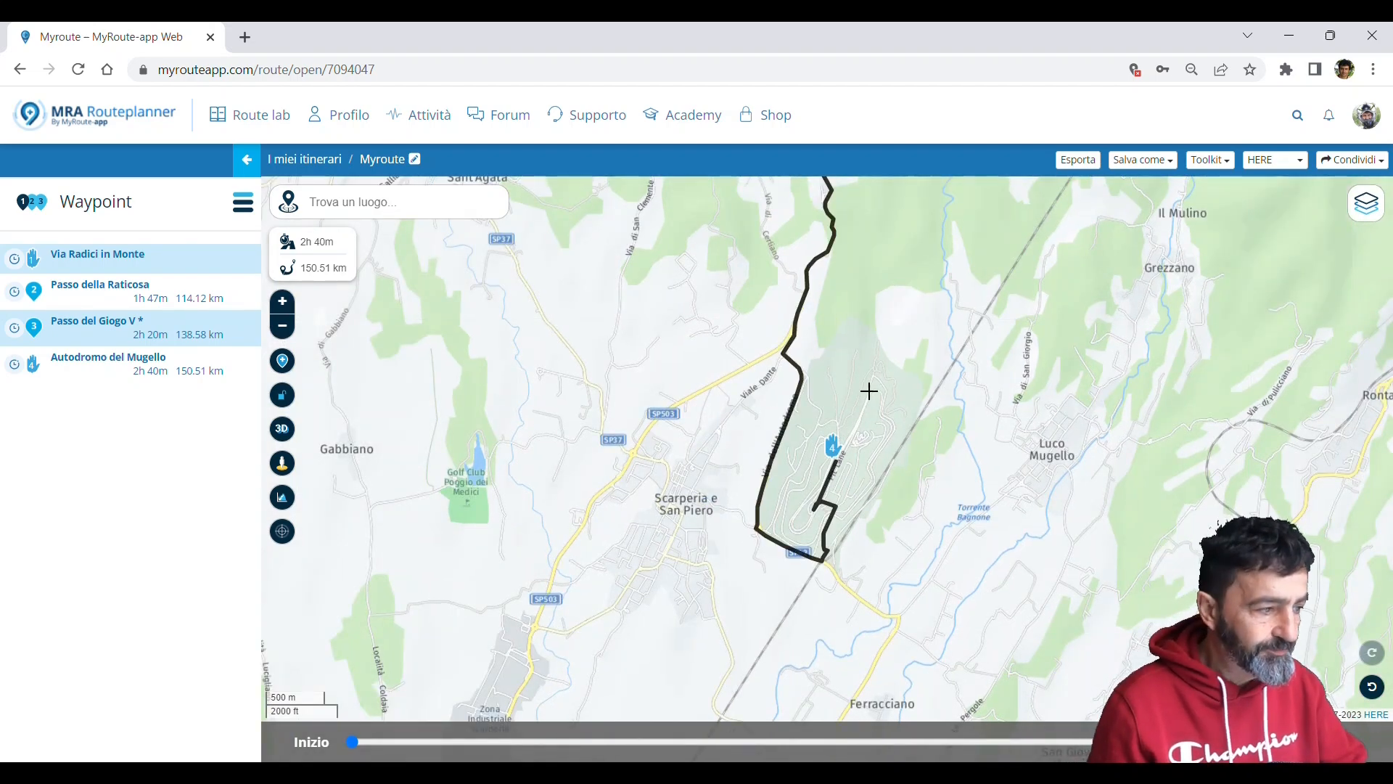
{"action": "left_click", "coordinate": [349, 220]}
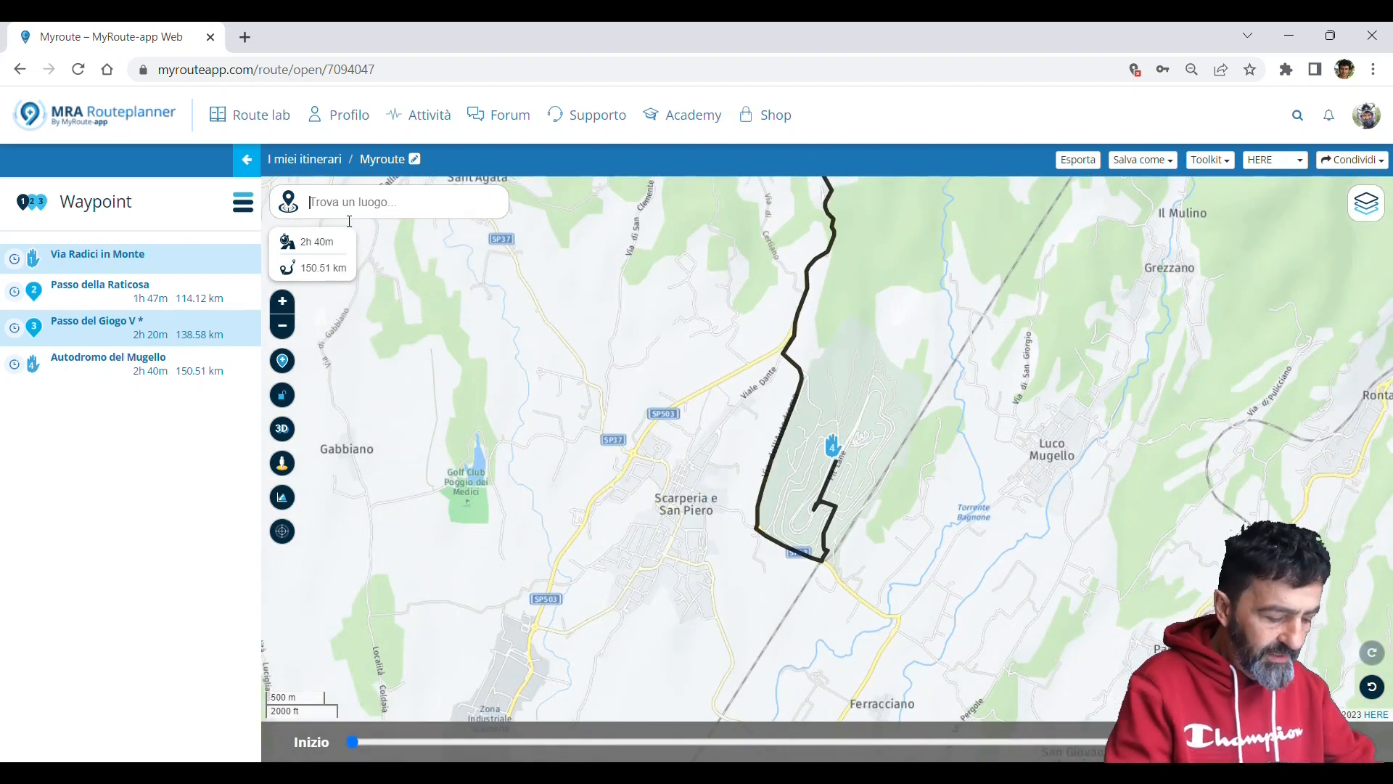
{"action": "type", "text": "palazuolo s"}
{"action": "key", "text": "BackSpace"}
{"action": "key", "text": "BackSpace"}
{"action": "key", "text": "BackSpace"}
{"action": "key", "text": "BackSpace"}
{"action": "key", "text": "BackSpace"}
{"action": "key", "text": "BackSpace"}
{"action": "key", "text": "BackSpace"}
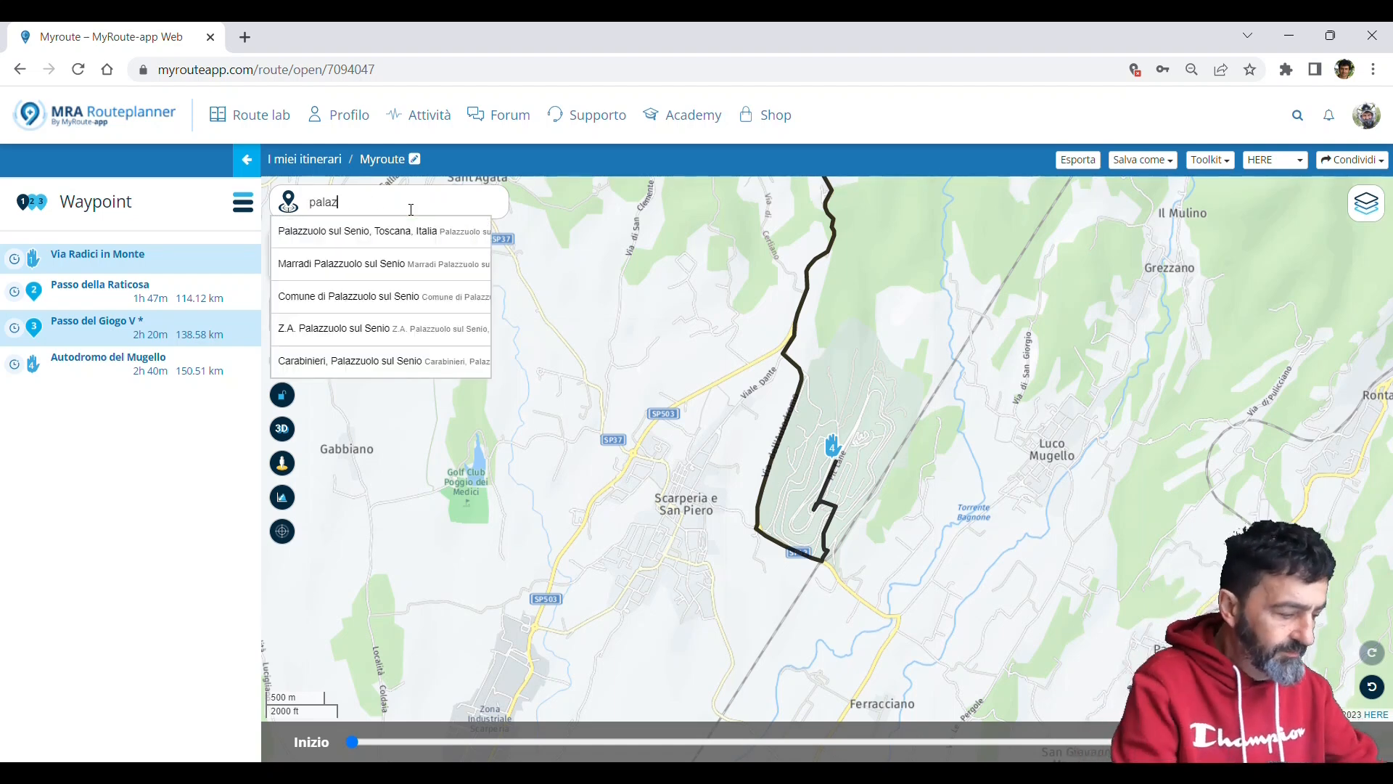
- Search for passo della colla and add Passo della Collina, Pistoia, Toscana, Italia as the fifth waypoint under its suggested name
{"action": "type", "text": "asso colla"}
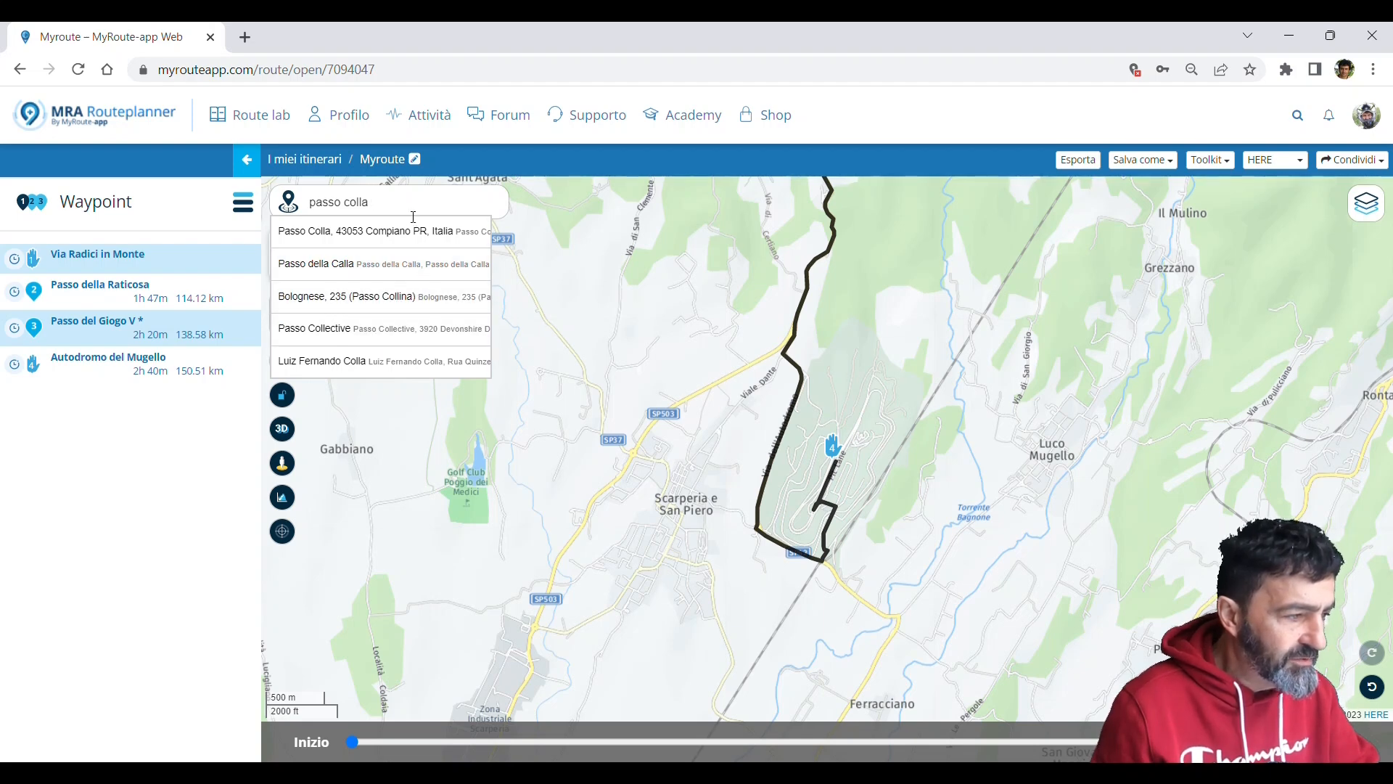
{"action": "left_click_drag", "start_coordinate": [373, 203], "coordinate": [358, 196]}
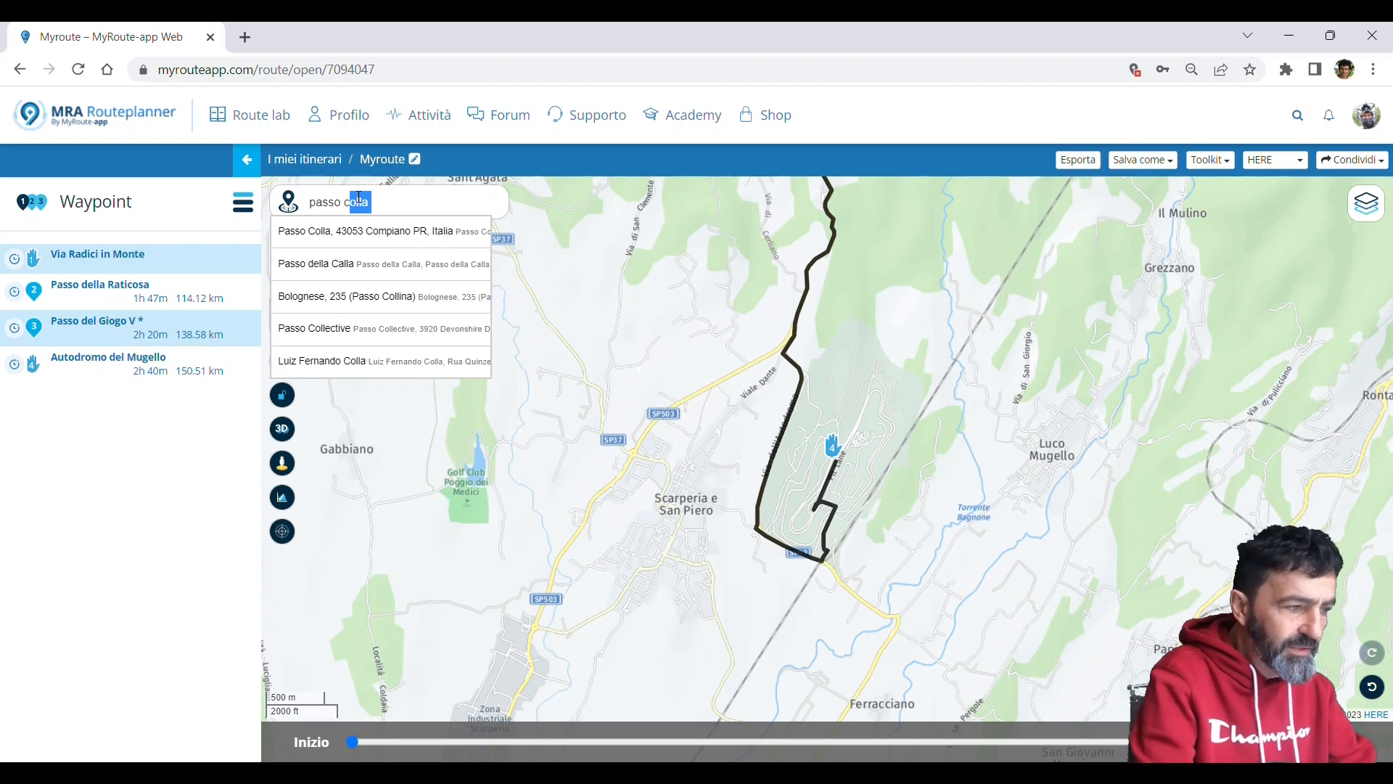
{"action": "key", "text": "BackSpace"}
{"action": "key", "text": "BackSpace"}
{"action": "type", "text": "della colla"}
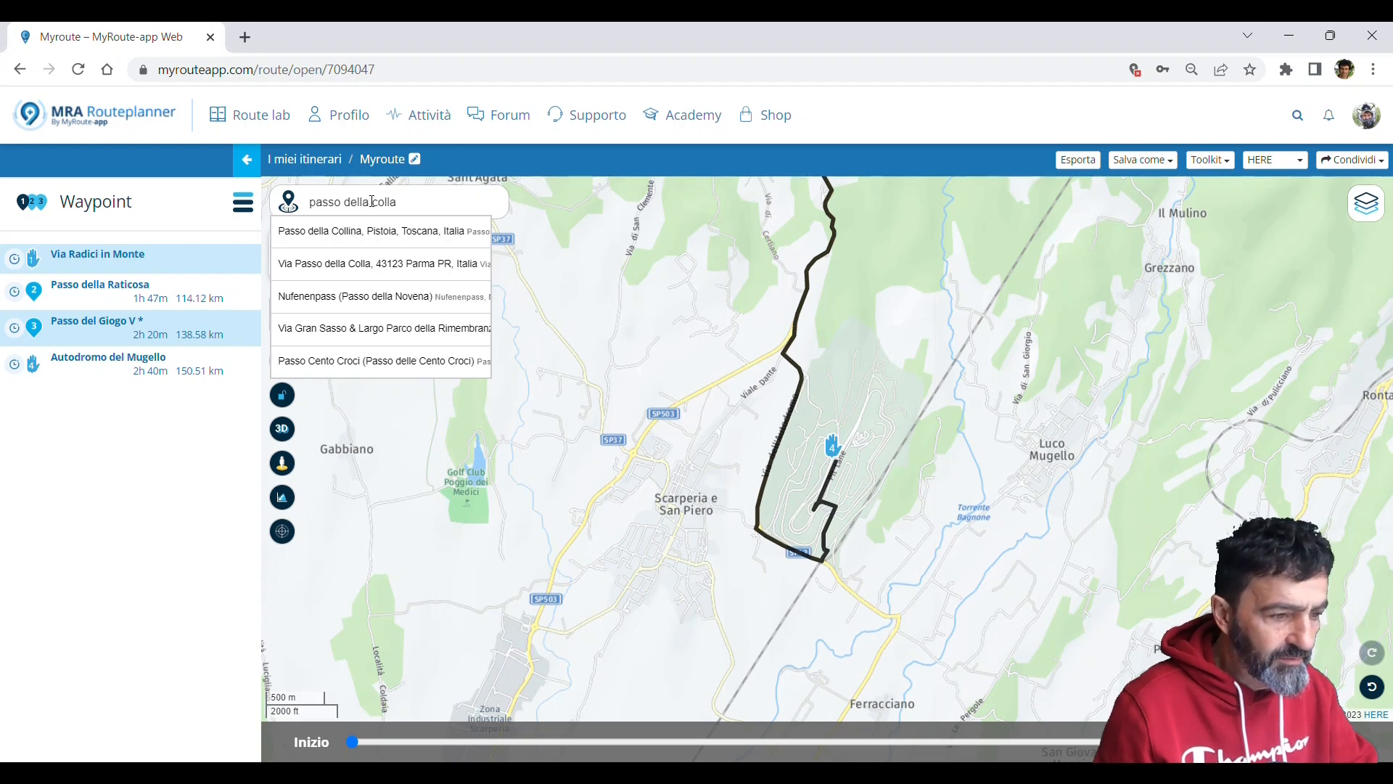
{"action": "left_click", "coordinate": [374, 231]}
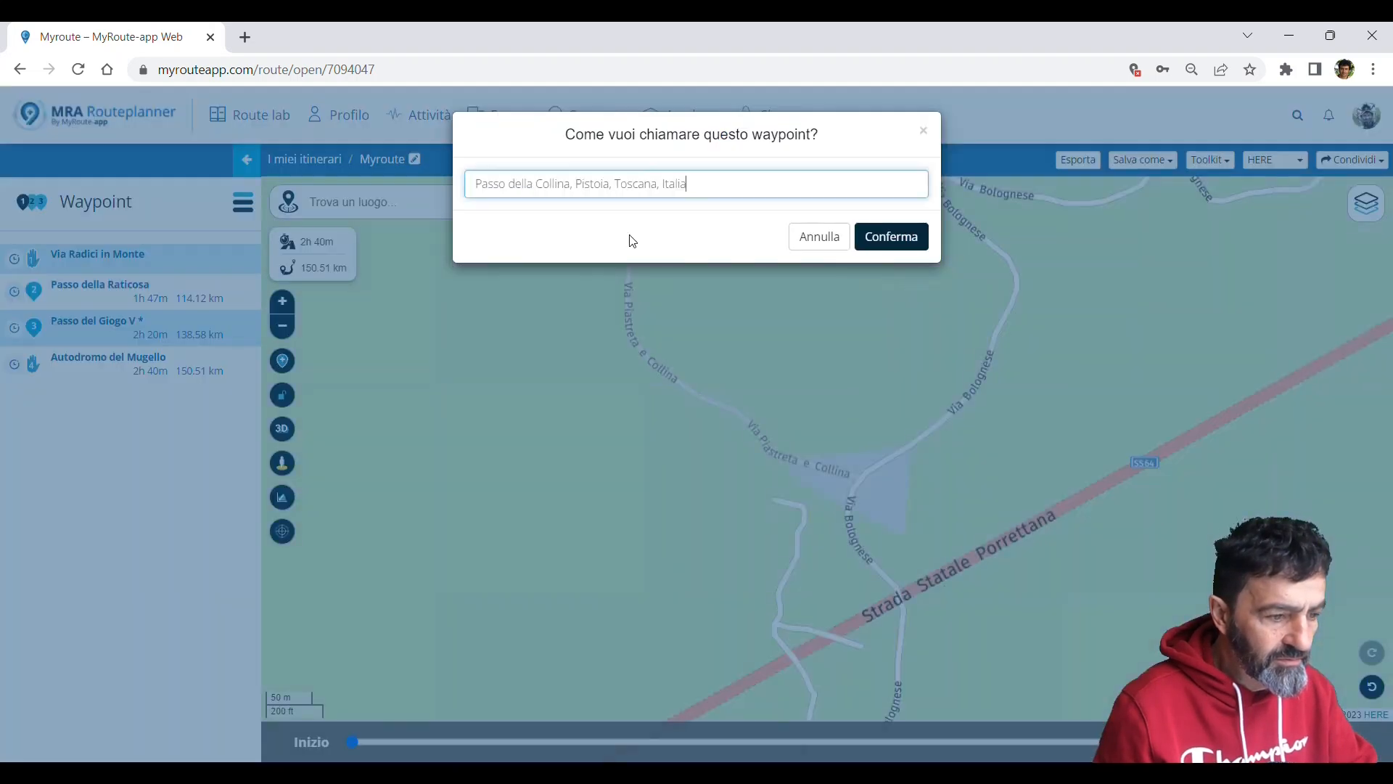
{"action": "left_click", "coordinate": [897, 244]}
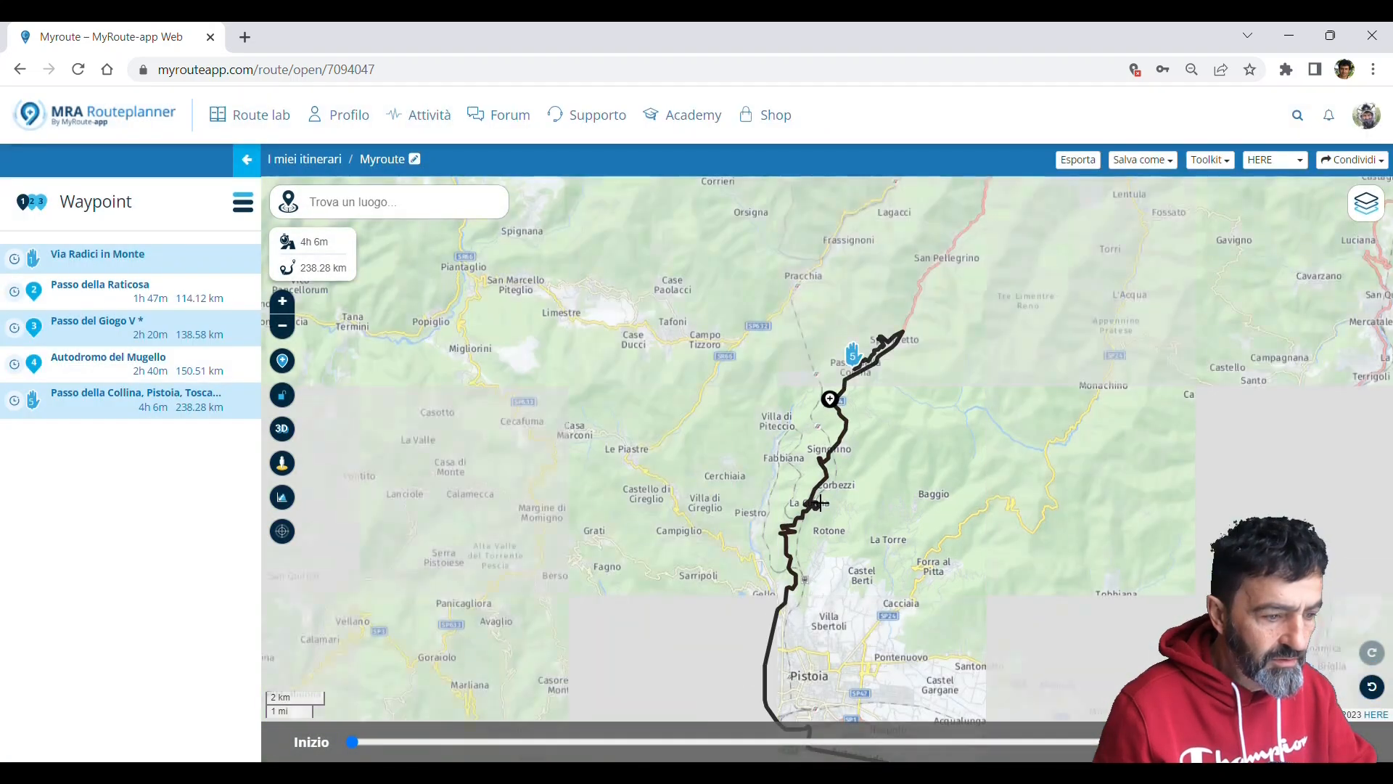
- Remove the Passo della Collina waypoint near Pistoia from the route
{"action": "scroll", "coordinate": [874, 439], "scroll_direction": "down", "scroll_amount": 3}
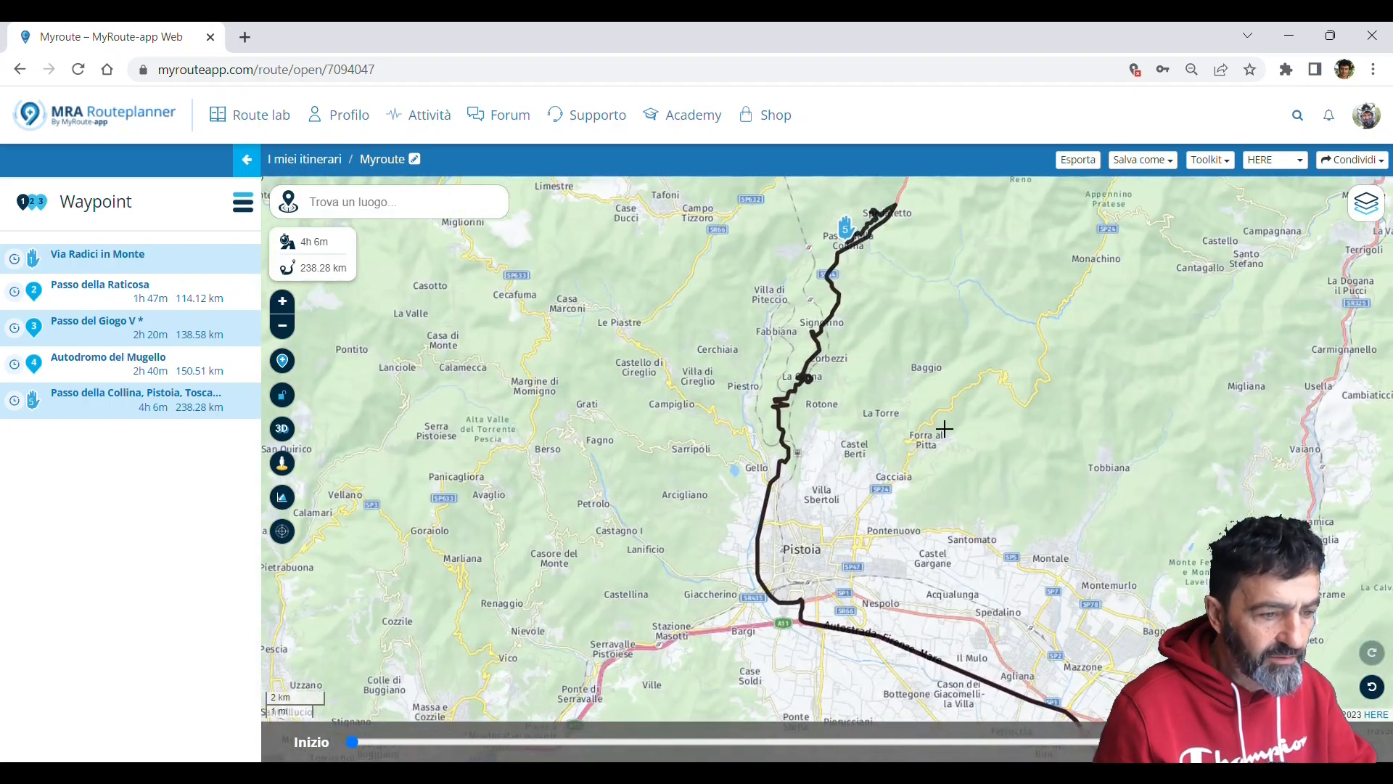
{"action": "scroll", "coordinate": [938, 434], "scroll_direction": "down", "scroll_amount": 2}
{"action": "left_click_drag", "start_coordinate": [995, 445], "coordinate": [854, 498]}
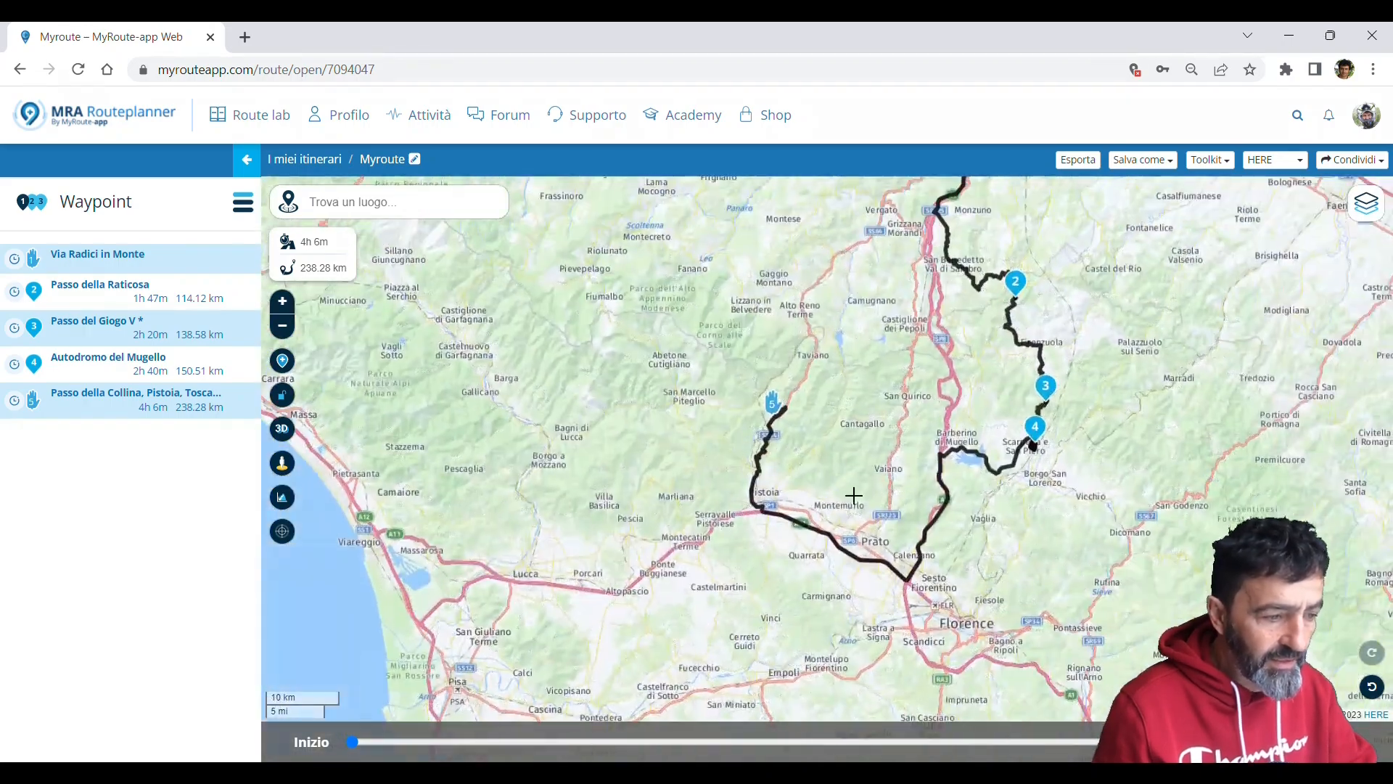
{"action": "left_click", "coordinate": [772, 404]}
{"action": "left_click", "coordinate": [906, 389]}
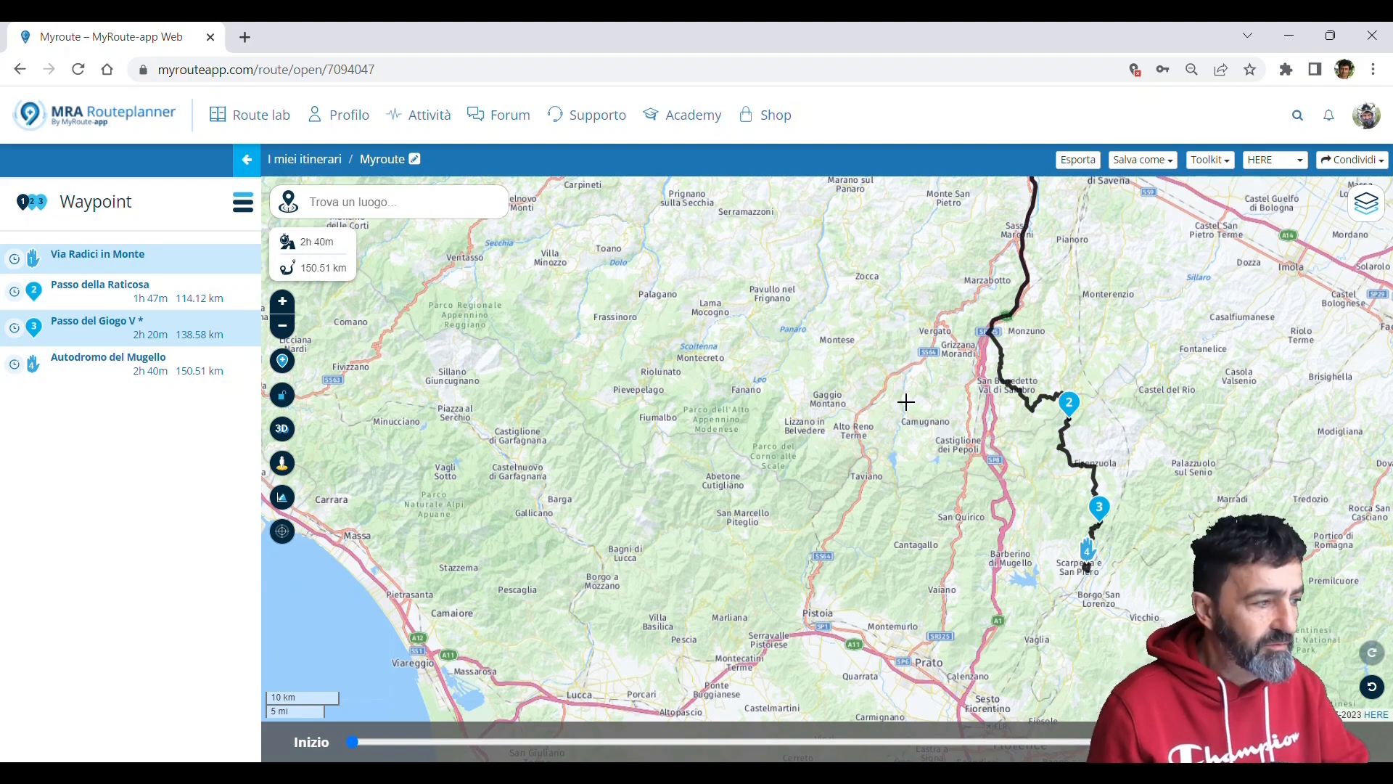
- Search Google for passo della colla in a new browser tab and show the place in Google Maps
{"action": "left_click", "coordinate": [244, 37]}
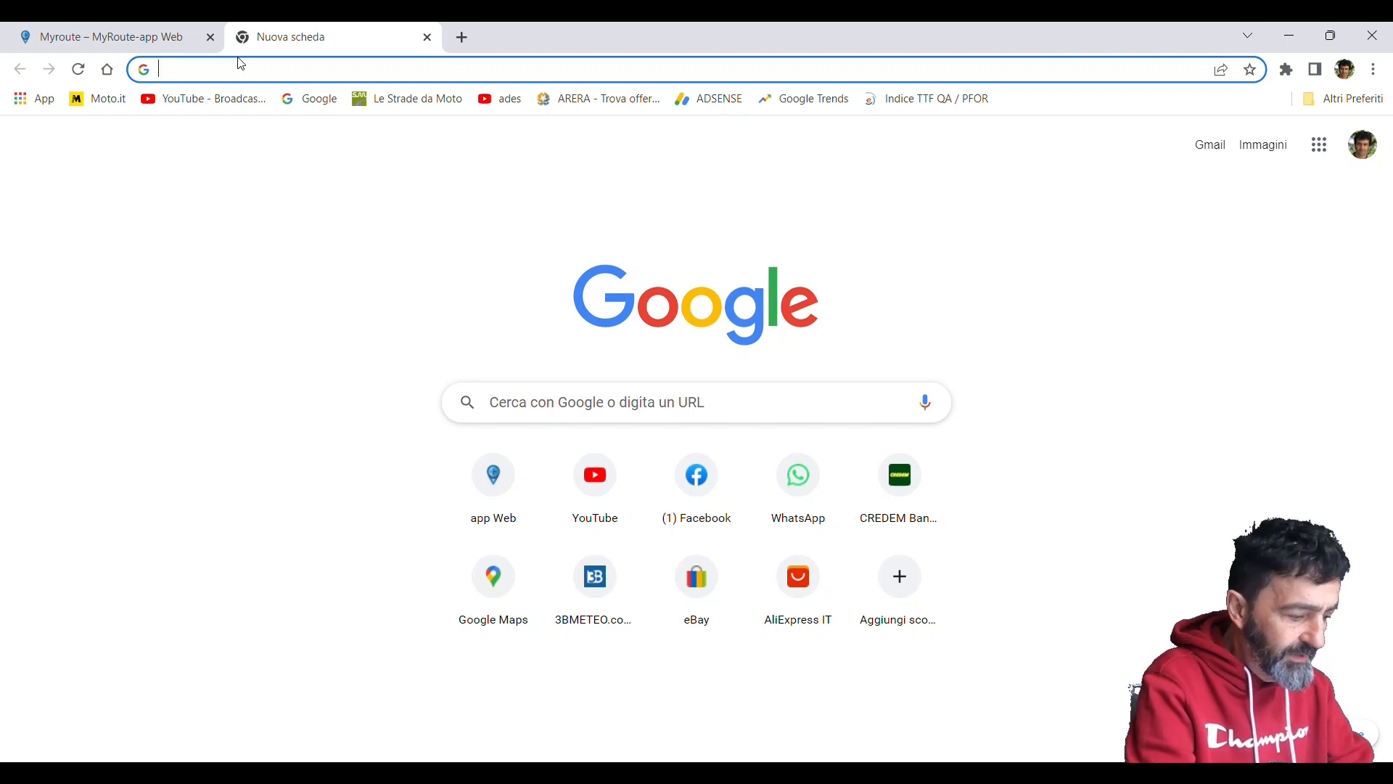
{"action": "type", "text": "passo de"}
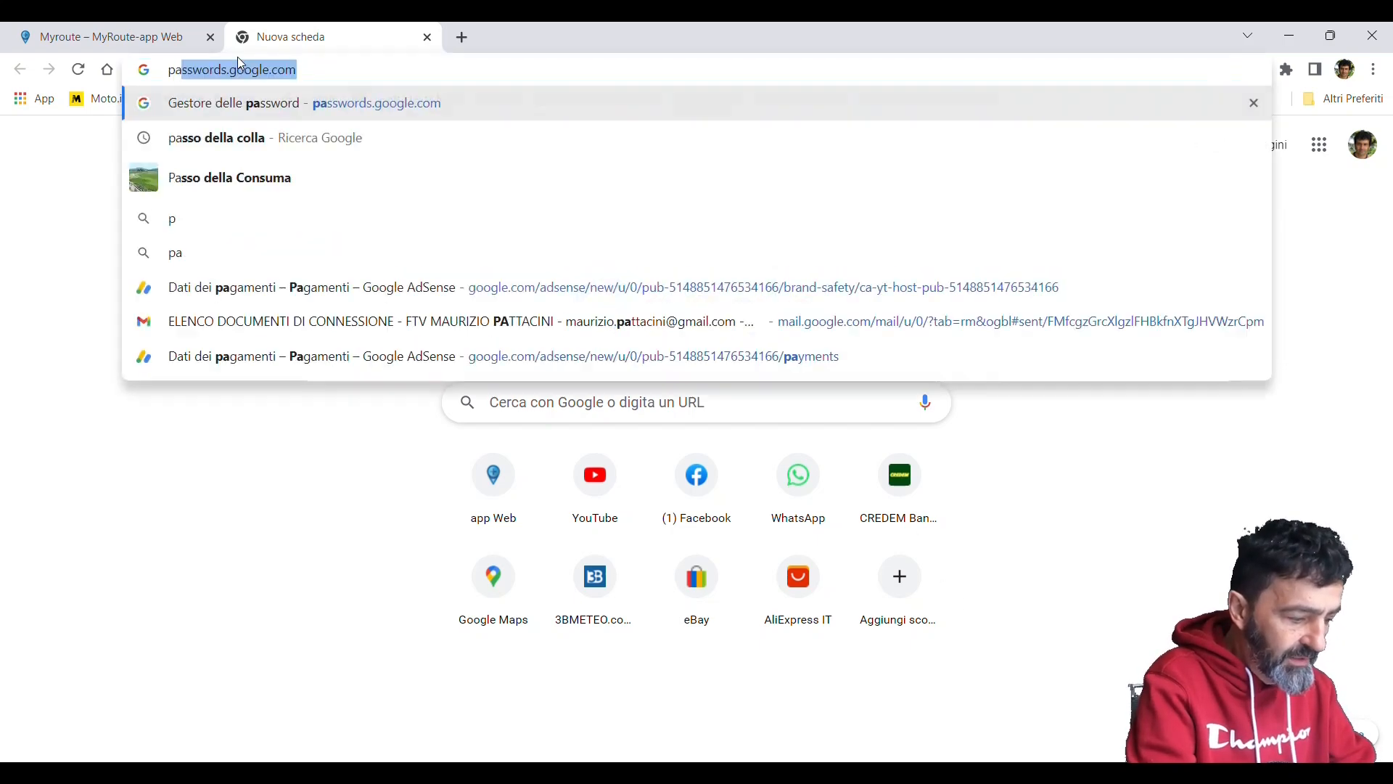
{"action": "type", "text": "lla colla"}
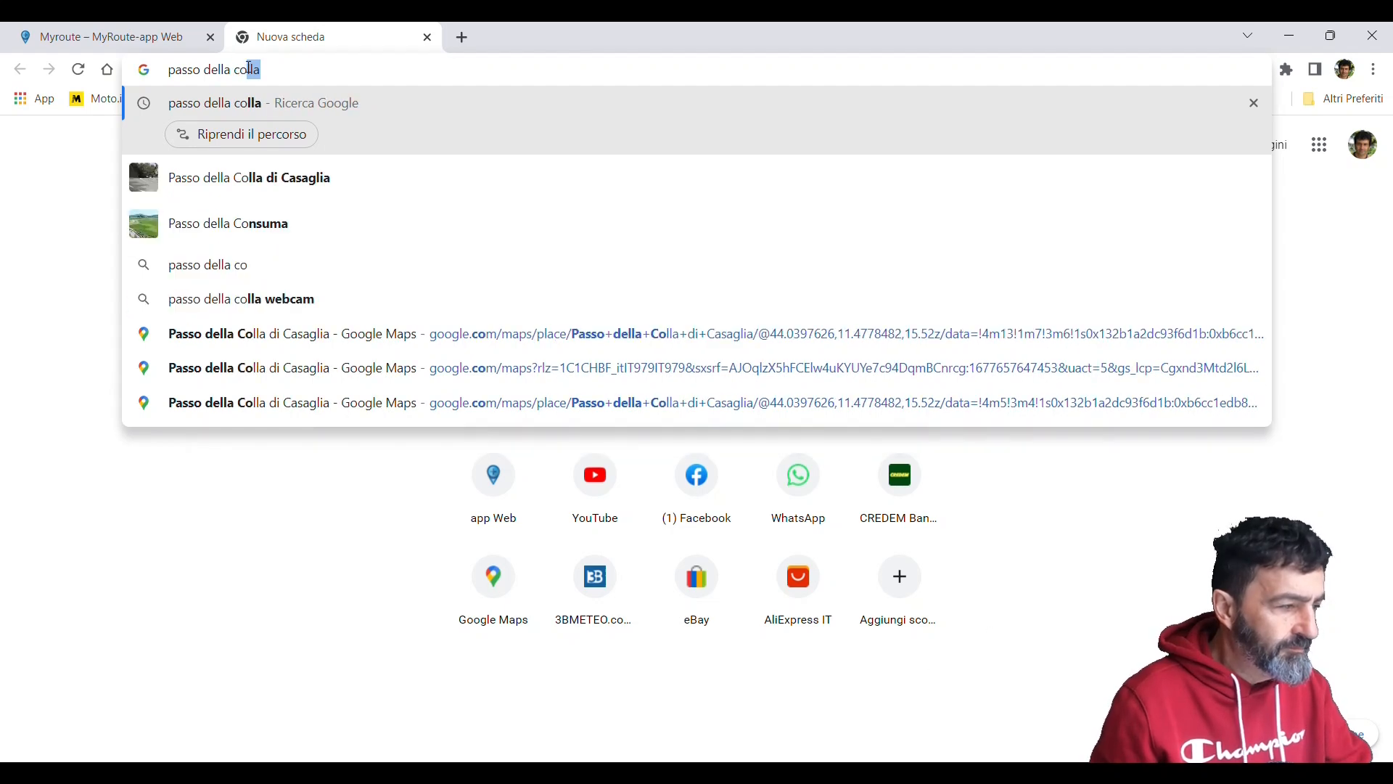
{"action": "left_click", "coordinate": [242, 103]}
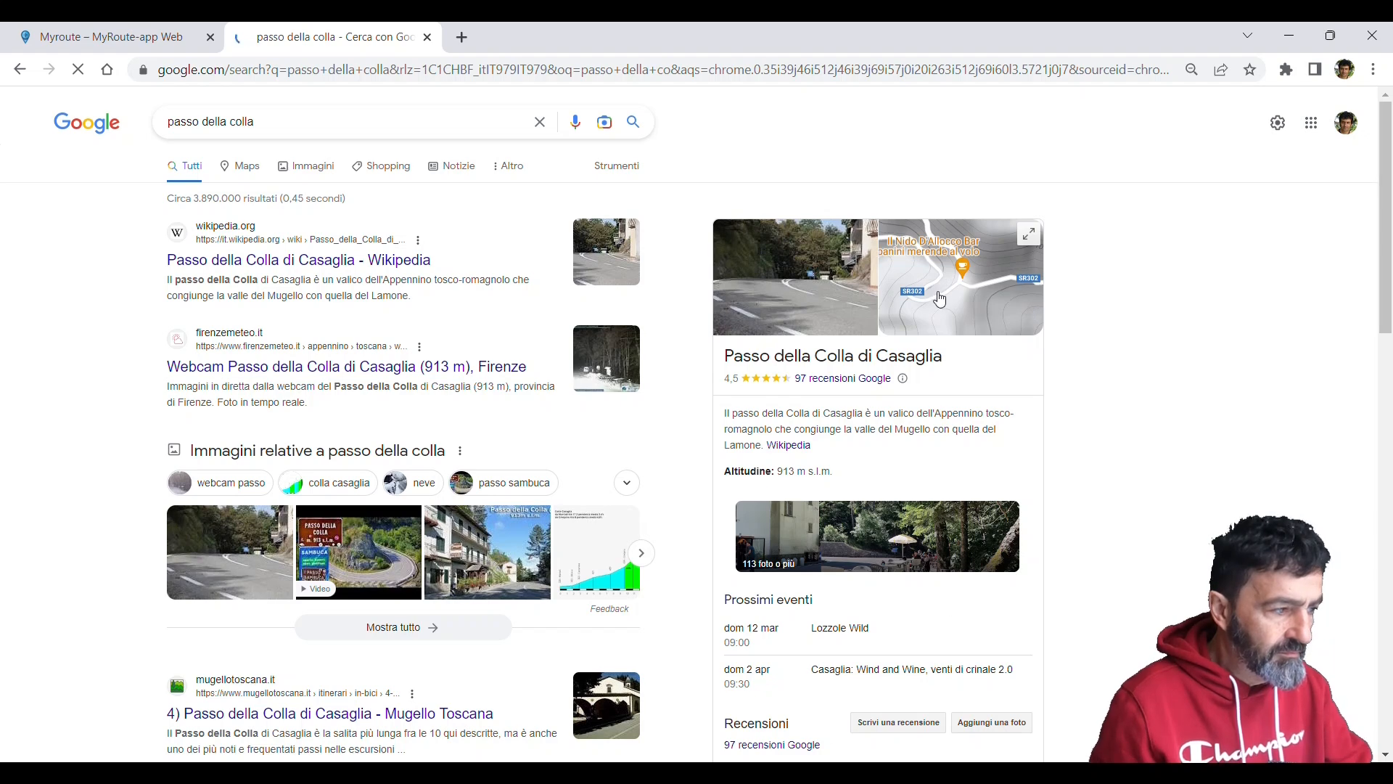
{"action": "left_click", "coordinate": [241, 167]}
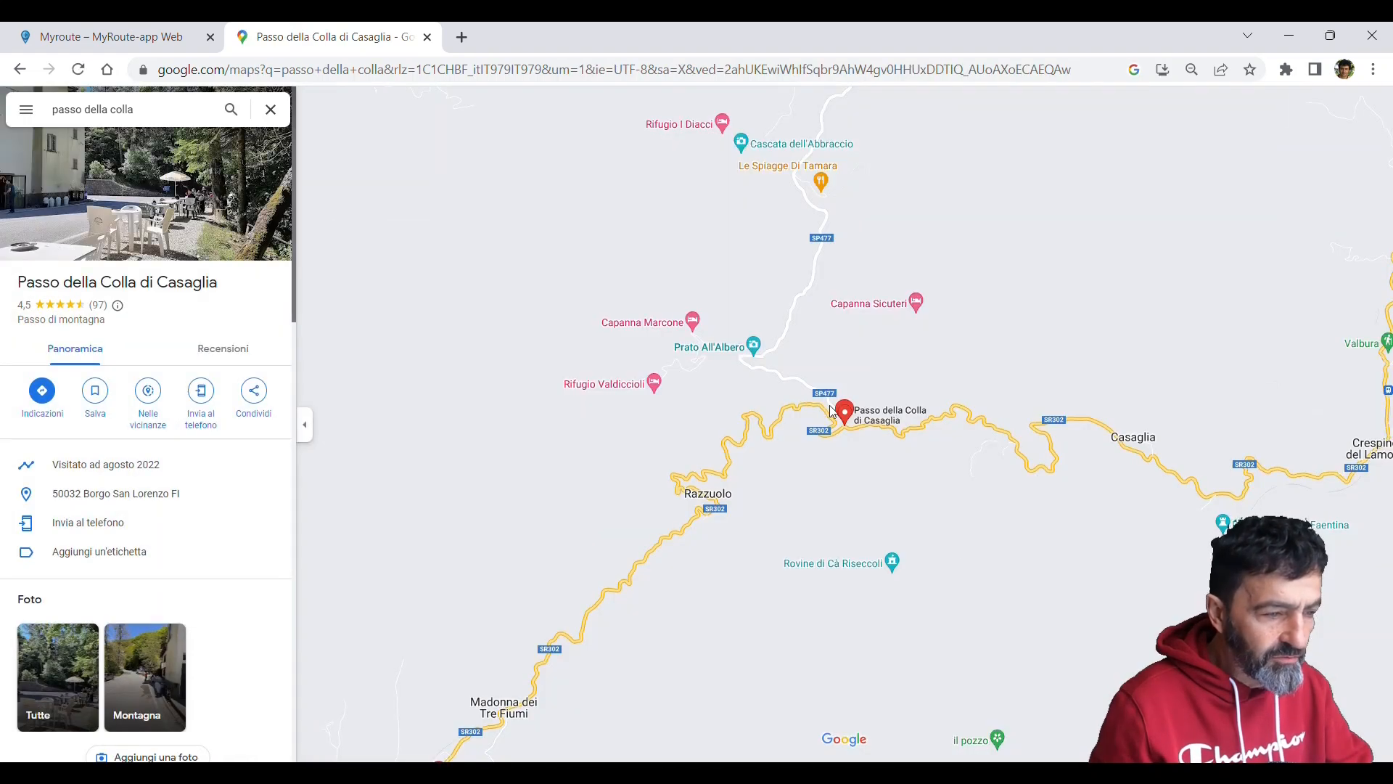
- Copy the coordinates of the Passo della Colla di Casaglia marker to the clipboard
{"action": "scroll", "coordinate": [788, 433], "scroll_direction": "down", "scroll_amount": 3}
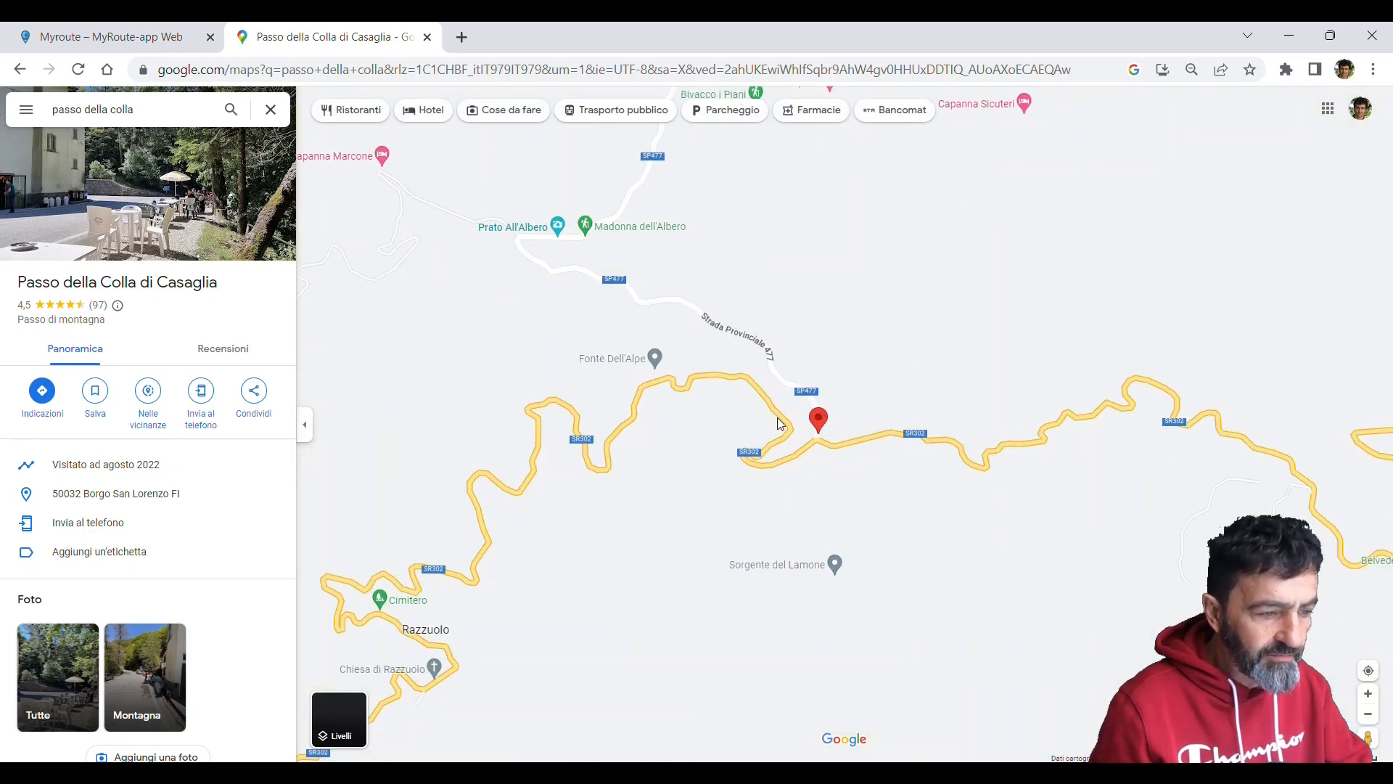
{"action": "scroll", "coordinate": [788, 433], "scroll_direction": "down", "scroll_amount": 5}
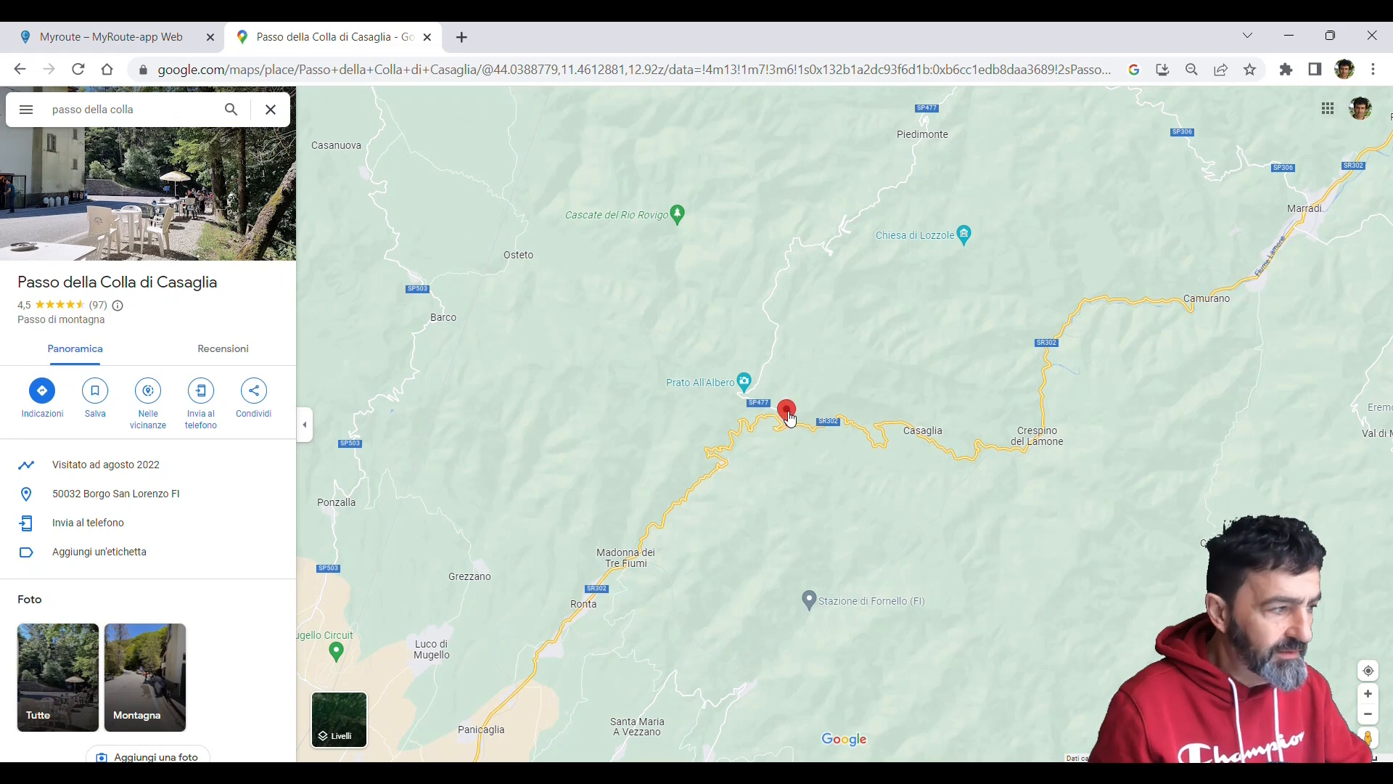
{"action": "right_click", "coordinate": [790, 418]}
{"action": "left_click", "coordinate": [804, 429]}
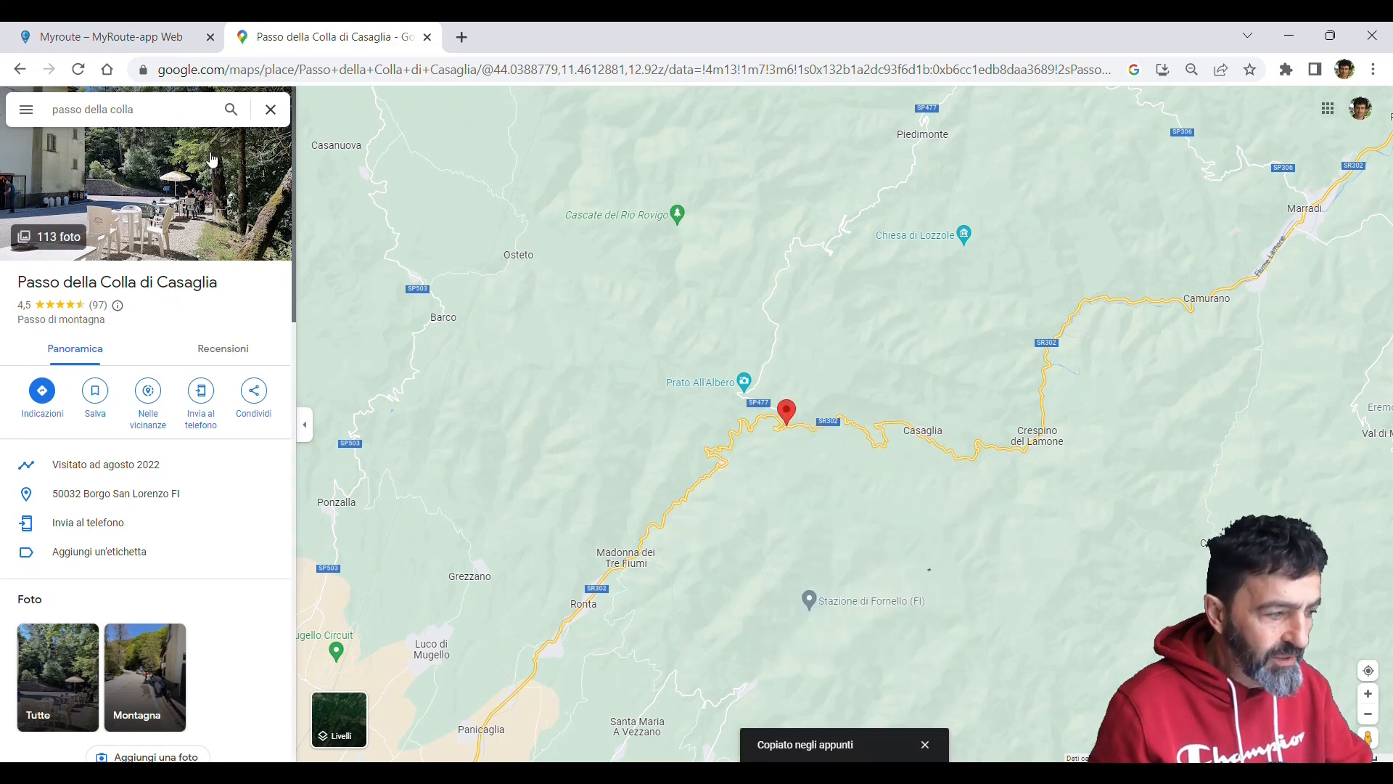
- Return to MyRoute-app and add a waypoint at the copied Passo della Colla di Casaglia coordinates
{"action": "left_click", "coordinate": [109, 37]}
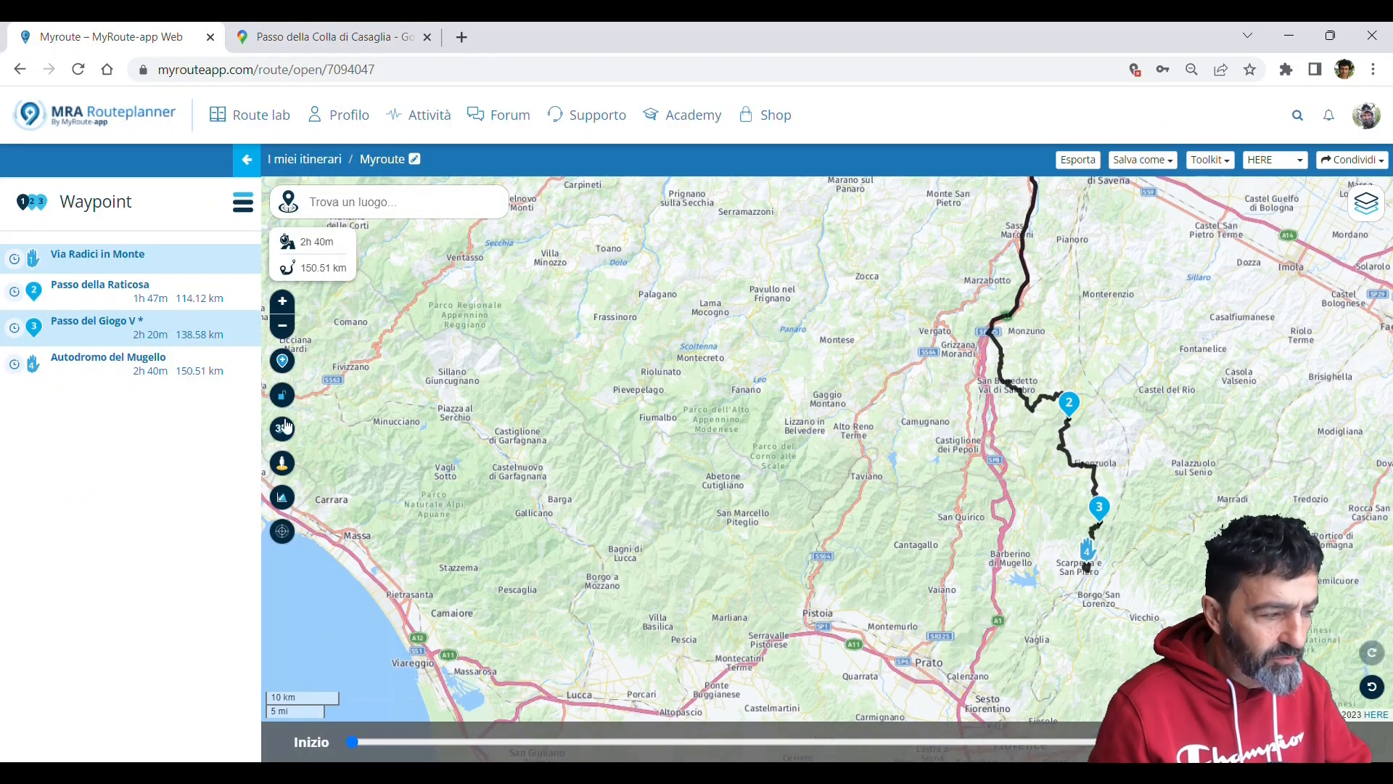
{"action": "left_click", "coordinate": [283, 360]}
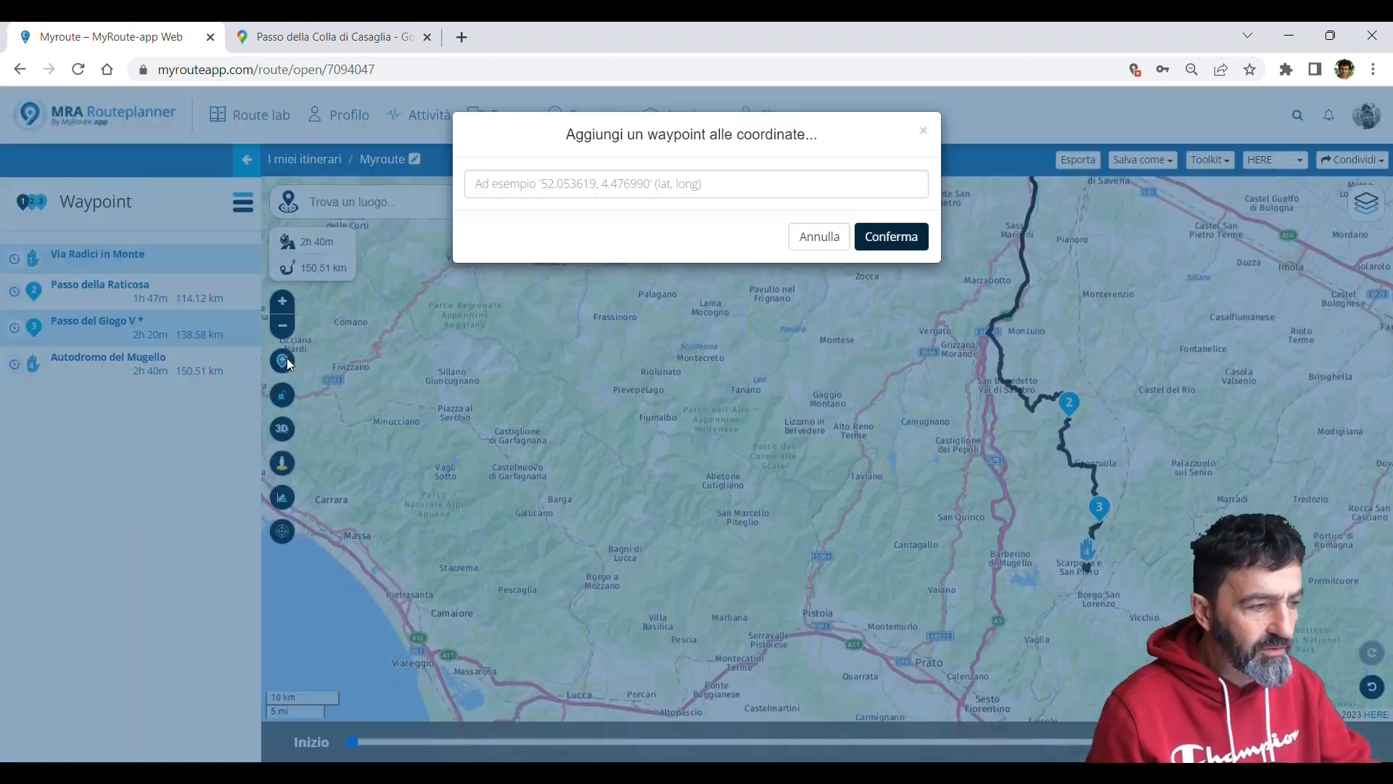
{"action": "left_click", "coordinate": [641, 187]}
{"action": "key", "text": "ctrl+v"}
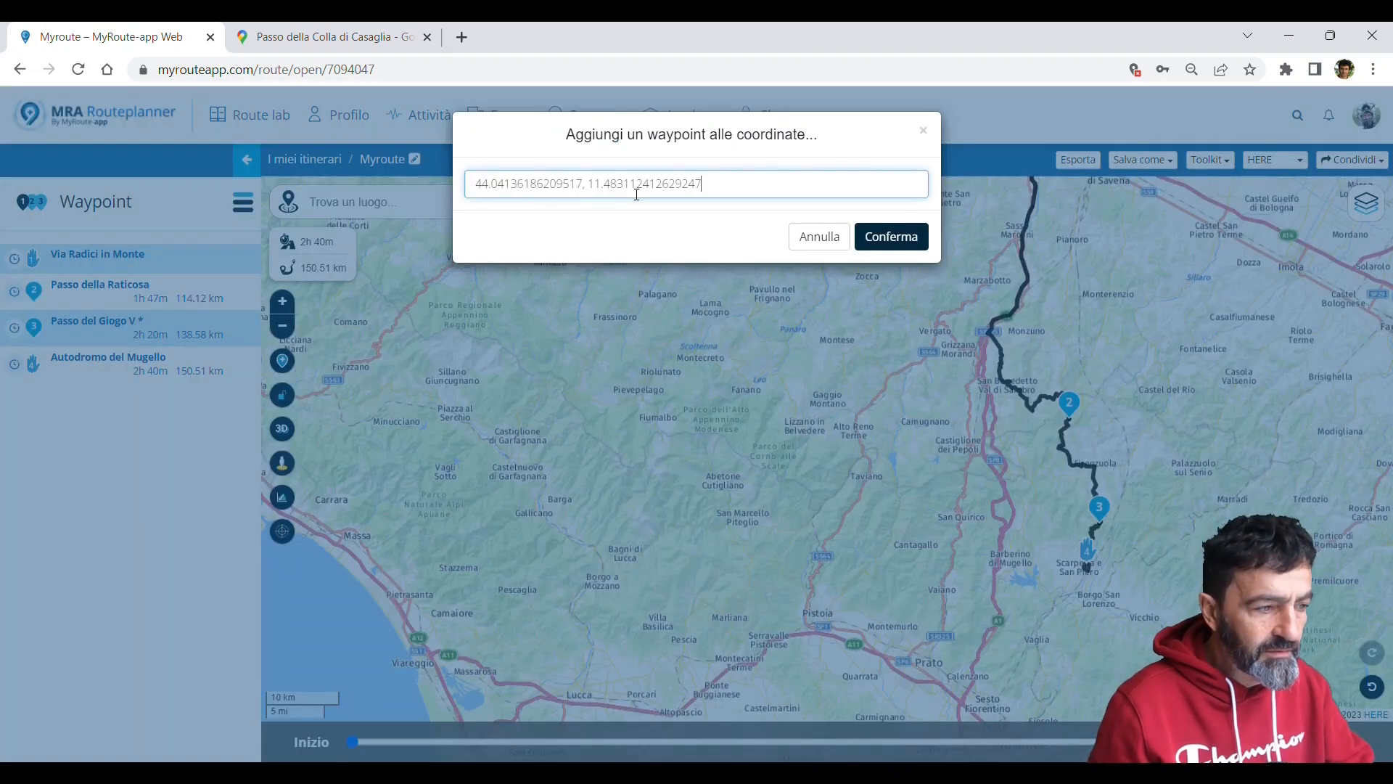
{"action": "left_click", "coordinate": [881, 236]}
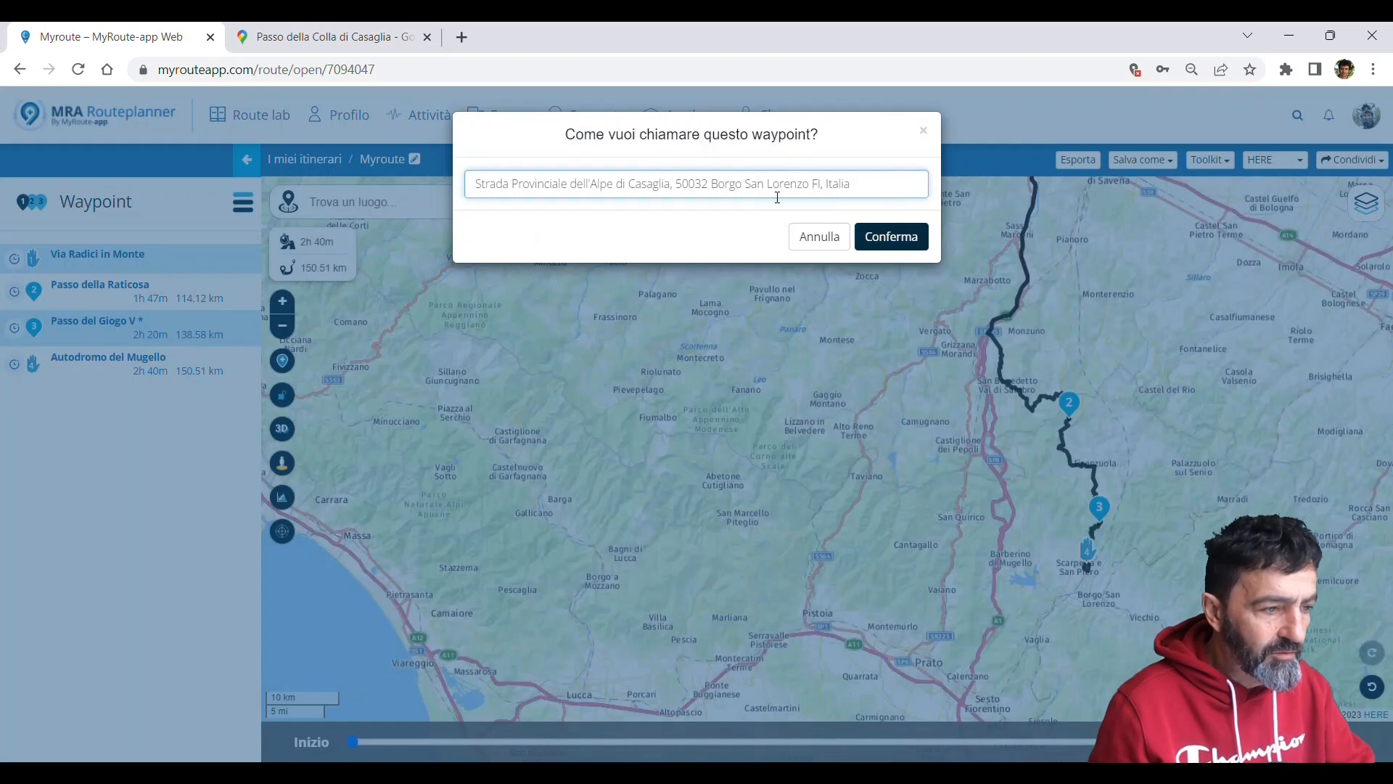
- Replace the suggested address with Passo della colla as the new waypoint's name
{"action": "left_click_drag", "start_coordinate": [853, 191], "coordinate": [675, 200]}
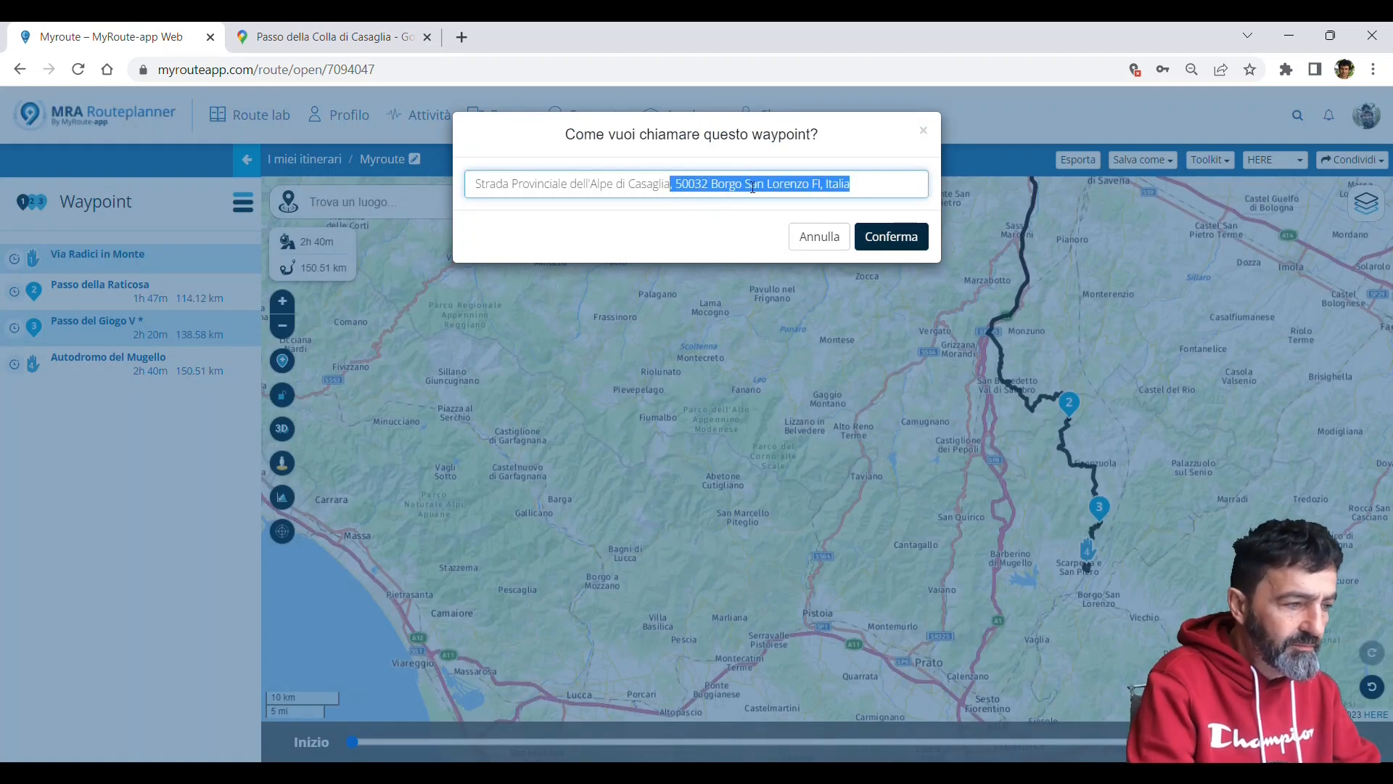
{"action": "key", "text": "BackSpace"}
{"action": "key", "text": "BackSpace"}
{"action": "key", "text": "BackSpace"}
{"action": "key", "text": "BackSpace"}
{"action": "key", "text": "BackSpace"}
{"action": "key", "text": "BackSpace"}
{"action": "key", "text": "BackSpace"}
{"action": "key", "text": "BackSpace"}
{"action": "key", "text": "BackSpace"}
{"action": "key", "text": "BackSpace"}
{"action": "key", "text": "BackSpace"}
{"action": "key", "text": "BackSpace"}
{"action": "key", "text": "BackSpace"}
{"action": "key", "text": "BackSpace"}
{"action": "key", "text": "BackSpace"}
{"action": "key", "text": "BackSpace"}
{"action": "key", "text": "BackSpace"}
{"action": "key", "text": "BackSpace"}
{"action": "key", "text": "BackSpace"}
{"action": "key", "text": "BackSpace"}
{"action": "key", "text": "BackSpace"}
{"action": "key", "text": "BackSpace"}
{"action": "key", "text": "BackSpace"}
{"action": "type", "text": "Pa"}
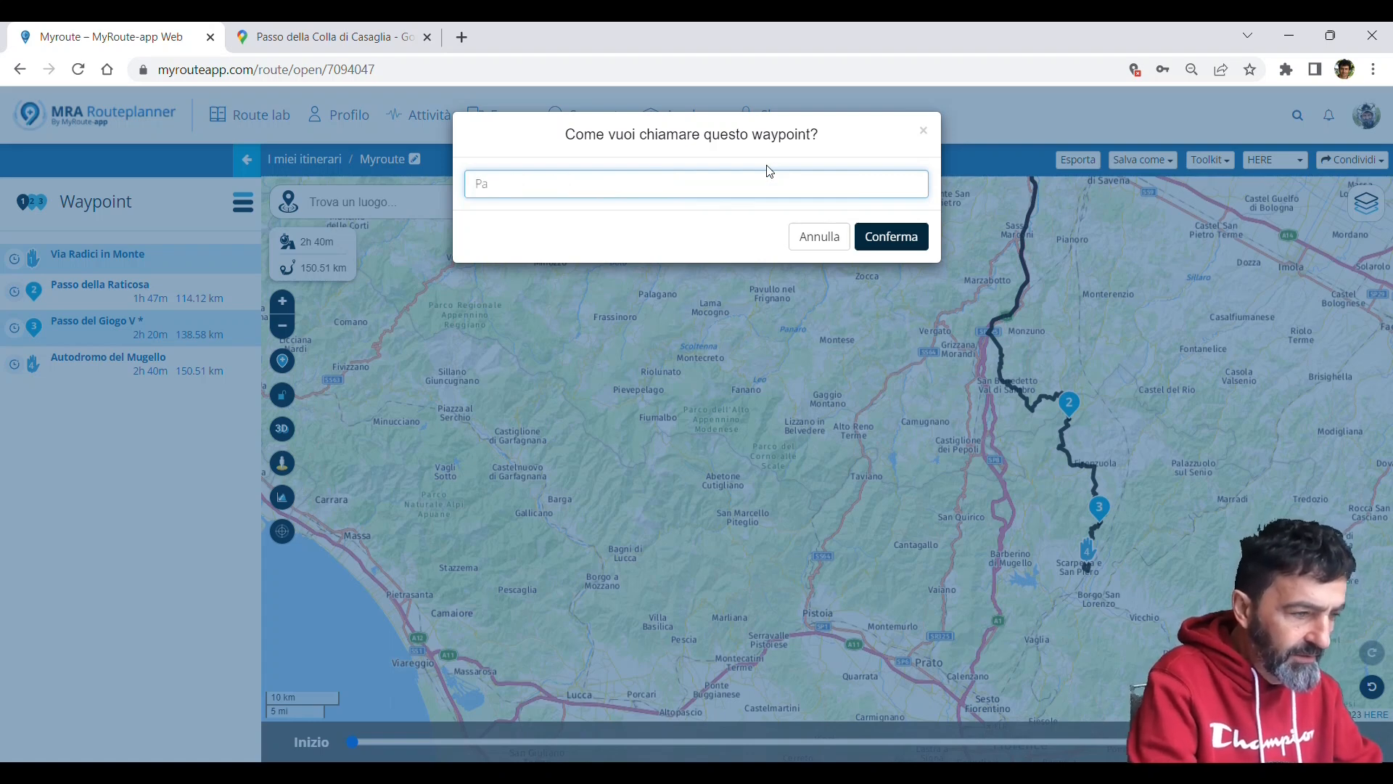
{"action": "type", "text": "sso della colla"}
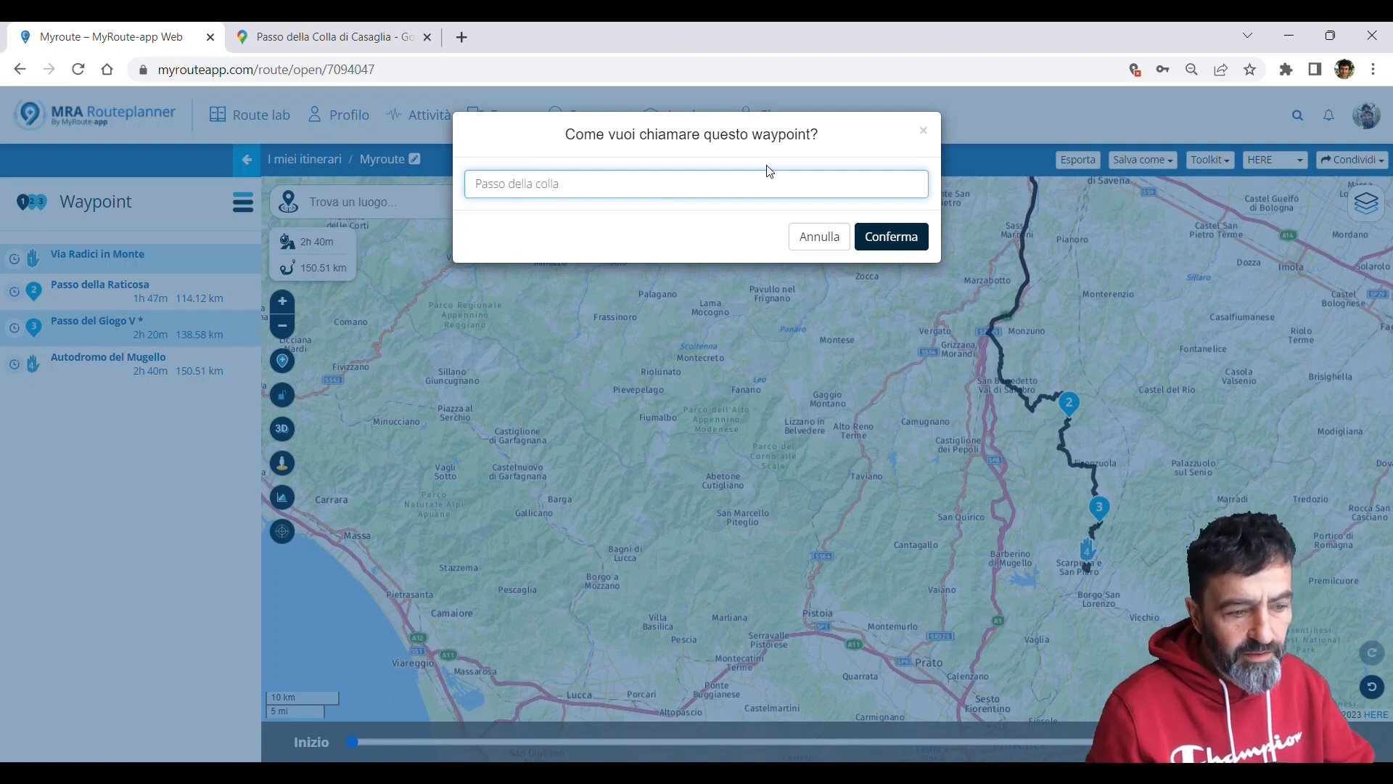
{"action": "left_click", "coordinate": [906, 235]}
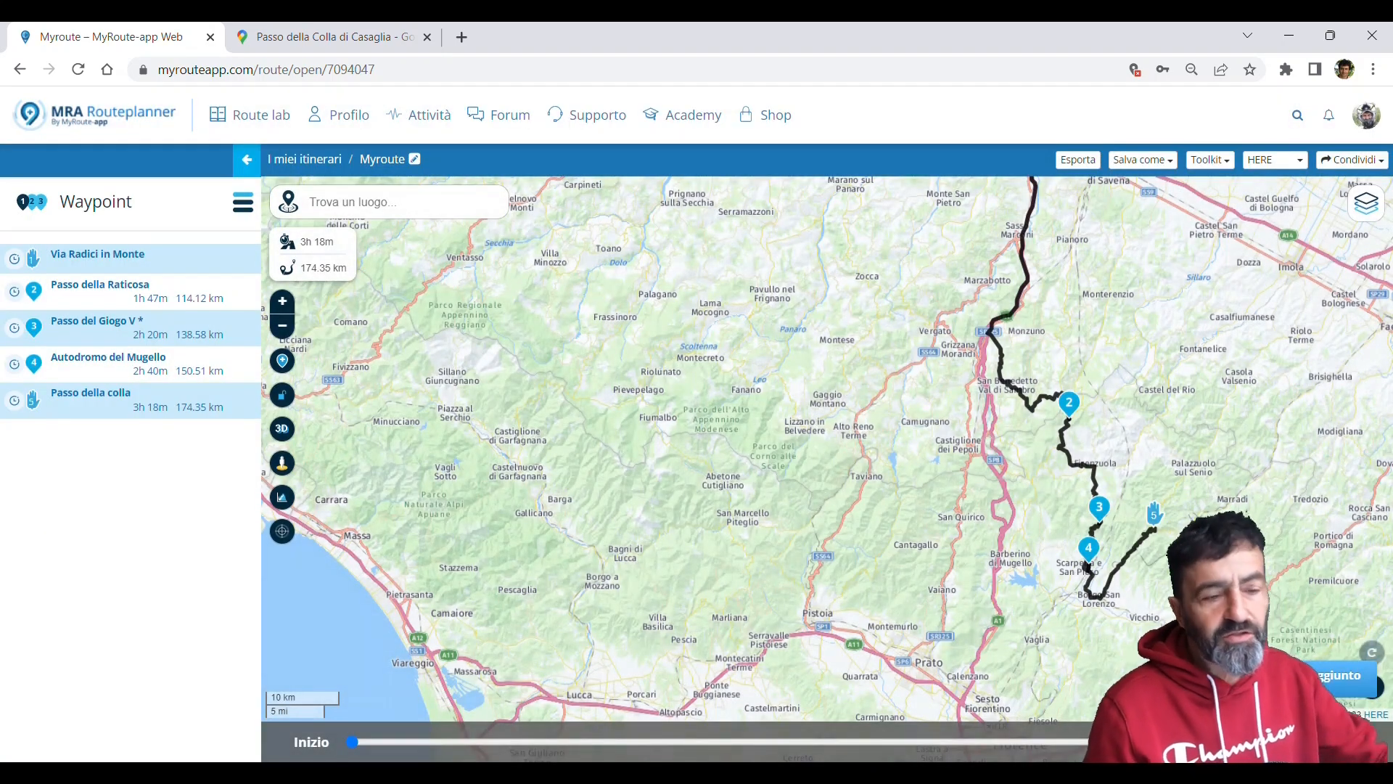
- Search for palazzolo sul senio and add Palazzuolo sul Senio, Toscana, Italia as the sixth waypoint under its suggested name
{"action": "left_click_drag", "start_coordinate": [1035, 584], "coordinate": [730, 564]}
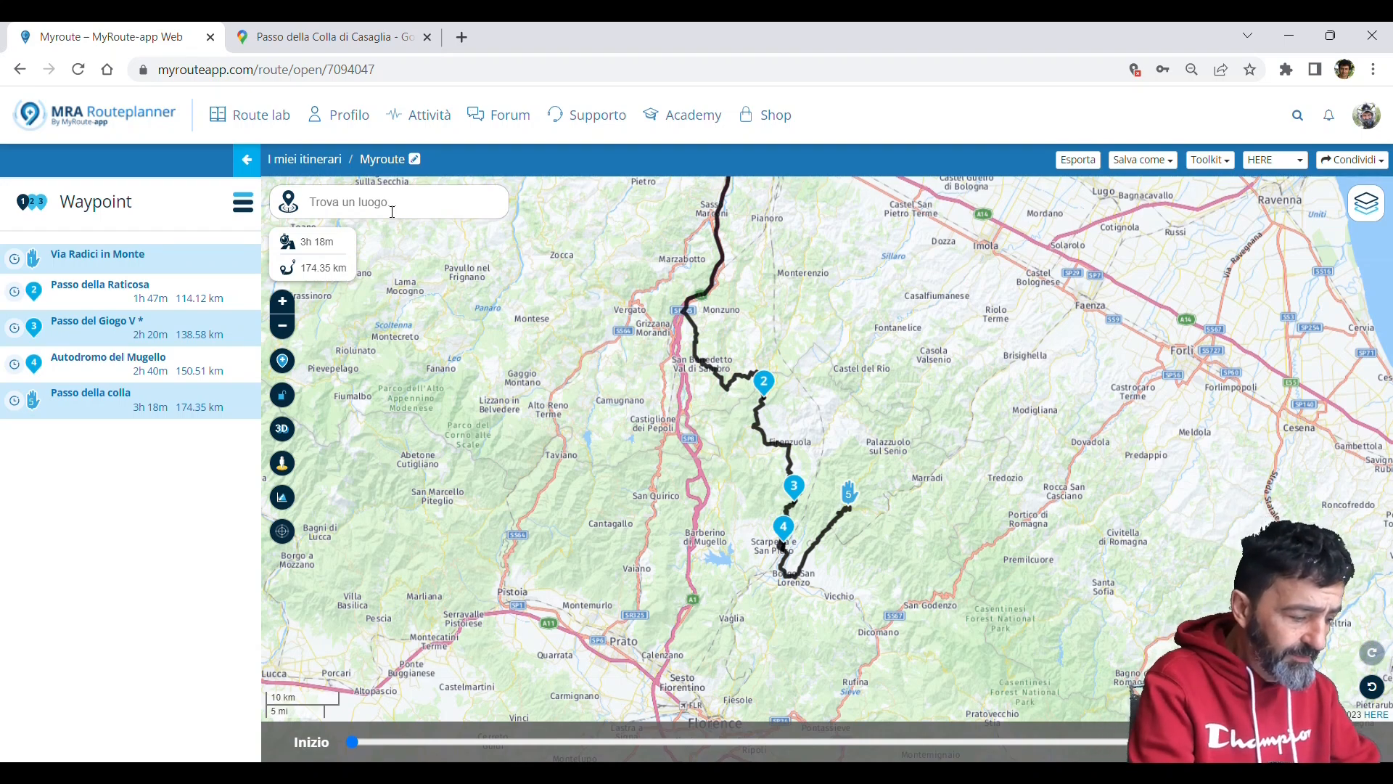
{"action": "type", "text": "pa"}
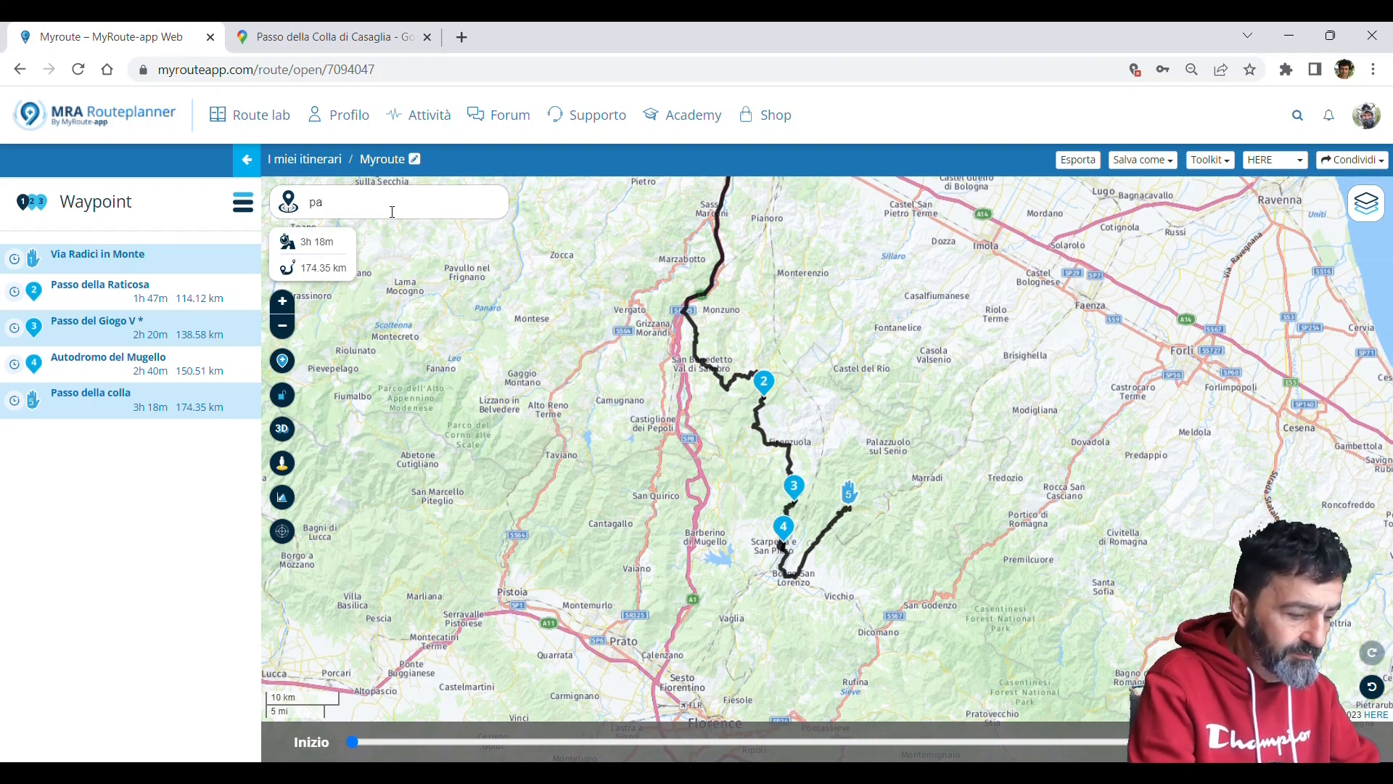
{"action": "type", "text": "ss"}
{"action": "key", "text": "BackSpace"}
{"action": "type", "text": "lazzolo sul"}
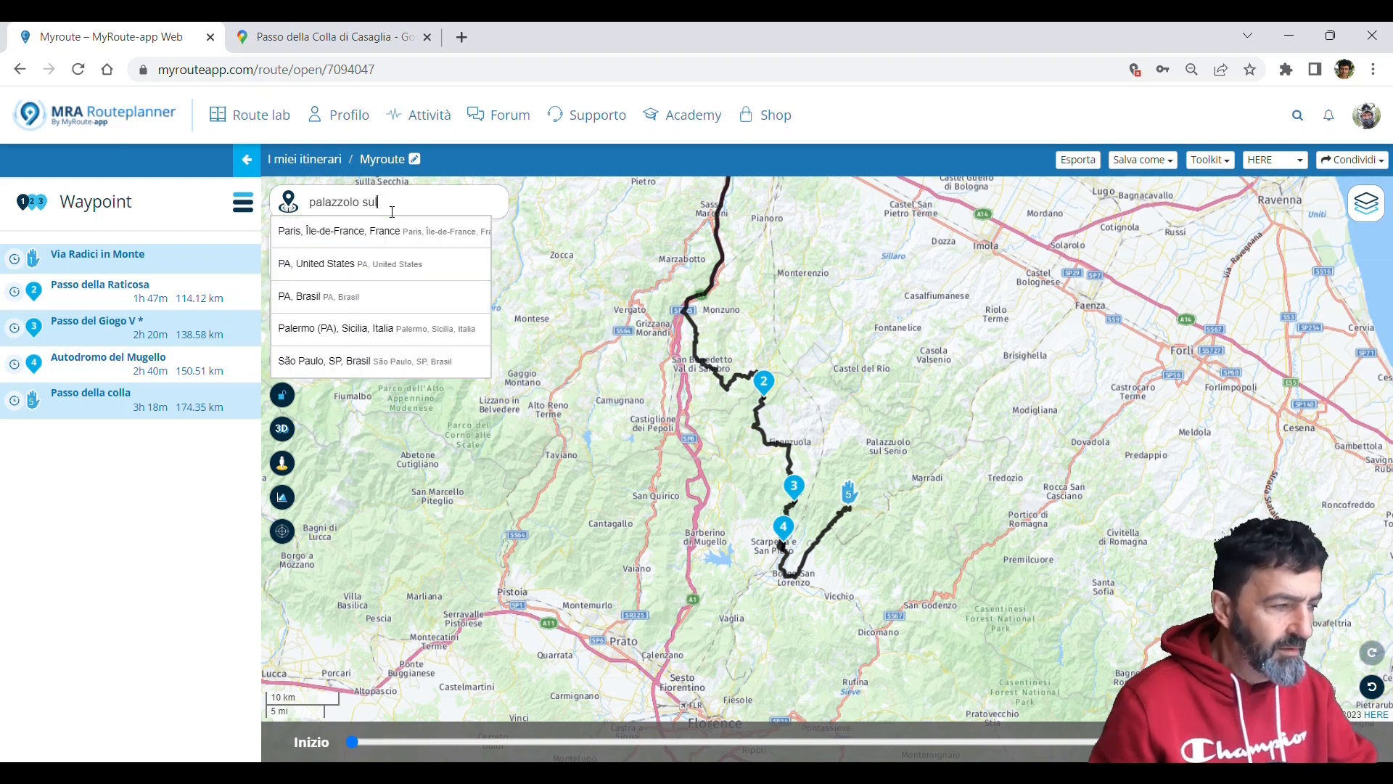
{"action": "type", "text": " senio"}
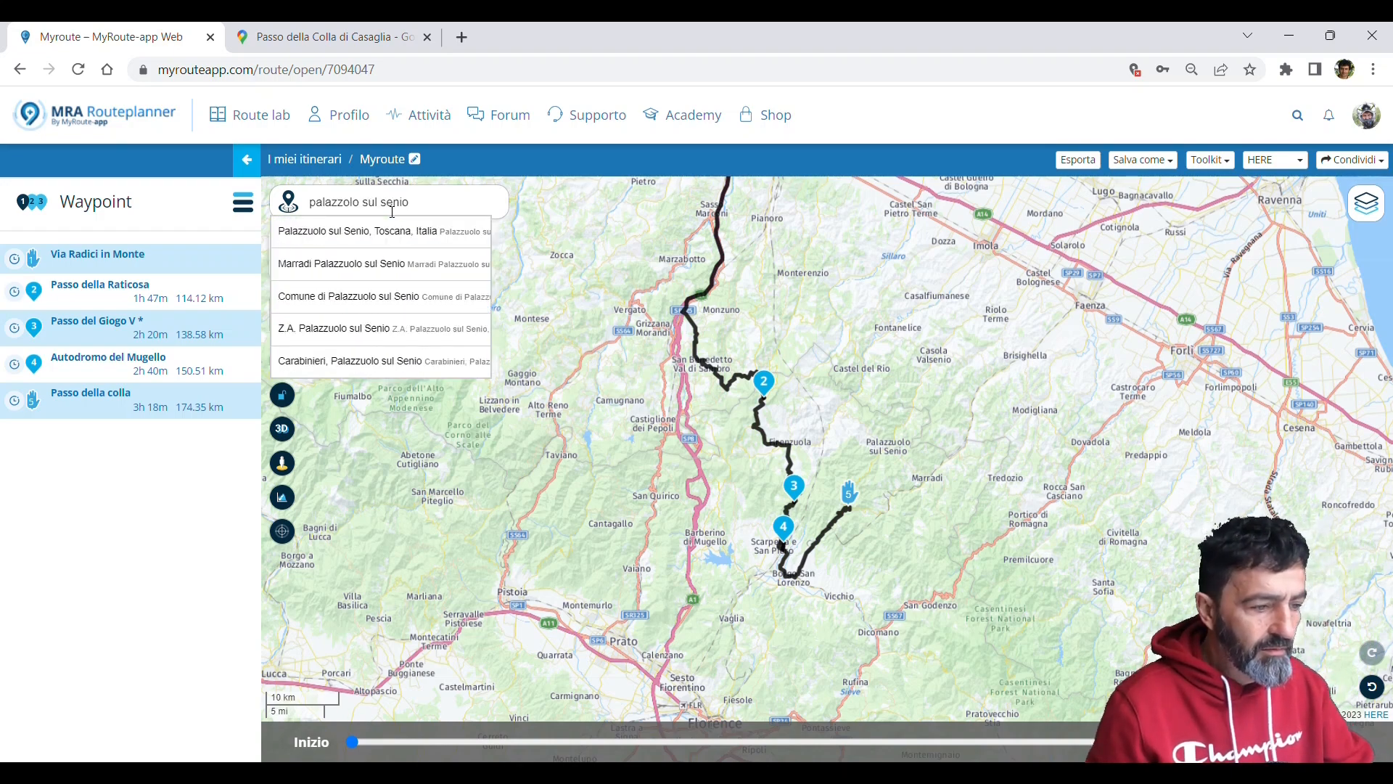
{"action": "left_click", "coordinate": [379, 218]}
{"action": "left_click", "coordinate": [915, 238]}
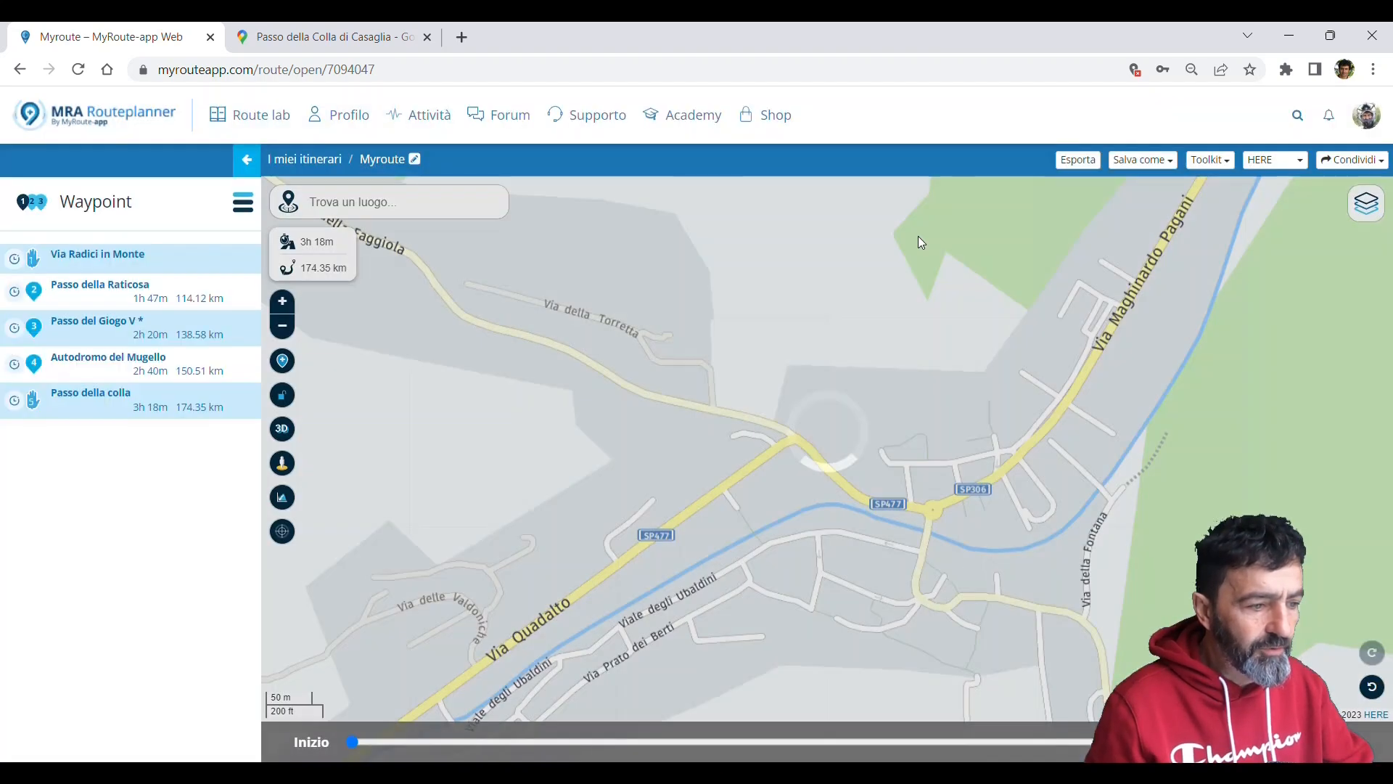
- Add a seventh waypoint on the road beside the route's starting point in Veggia
{"action": "scroll", "coordinate": [832, 363], "scroll_direction": "down", "scroll_amount": 8}
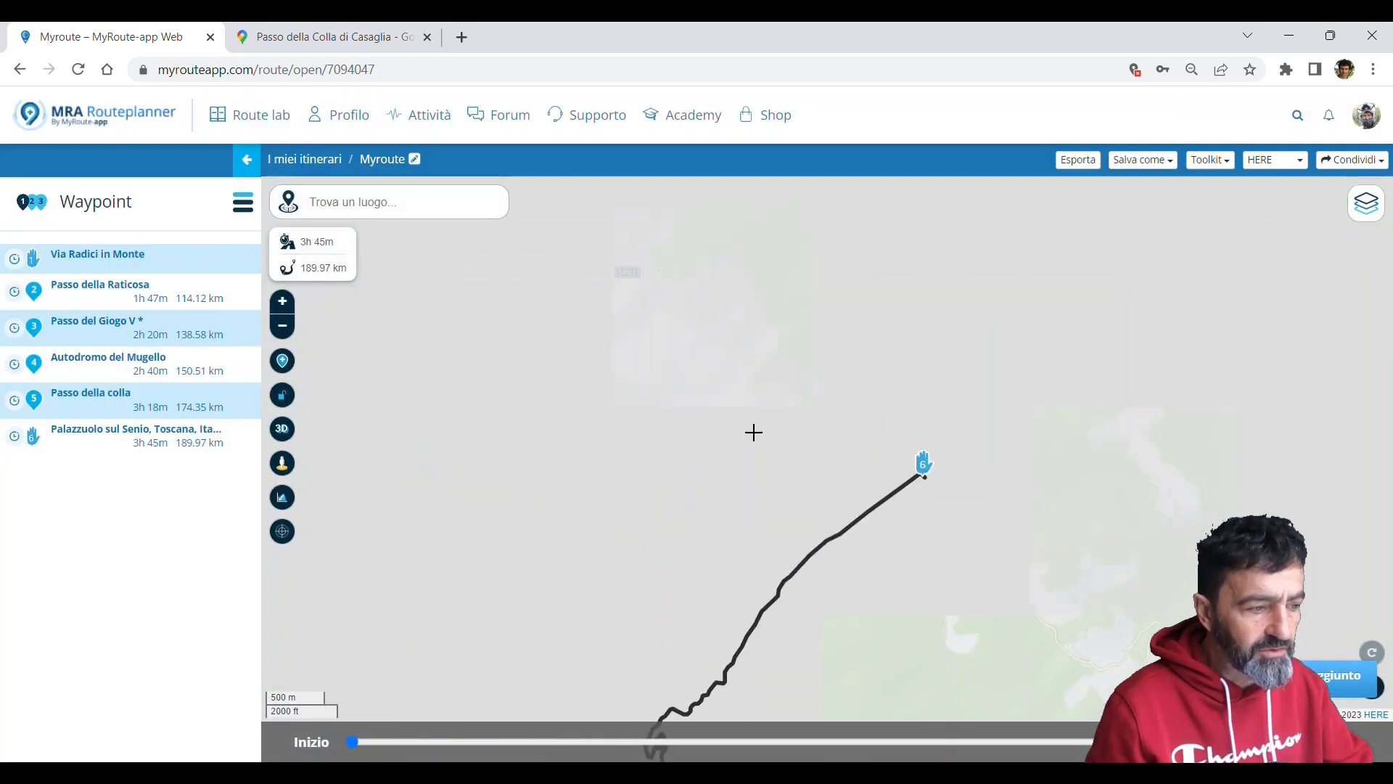
{"action": "left_click_drag", "start_coordinate": [495, 369], "coordinate": [669, 551]}
{"action": "scroll", "coordinate": [566, 380], "scroll_direction": "down", "scroll_amount": 1}
{"action": "left_click_drag", "start_coordinate": [589, 394], "coordinate": [679, 460]}
{"action": "scroll", "coordinate": [596, 367], "scroll_direction": "up", "scroll_amount": 1}
{"action": "left_click_drag", "start_coordinate": [596, 368], "coordinate": [746, 452]}
{"action": "scroll", "coordinate": [746, 452], "scroll_direction": "up", "scroll_amount": 5}
{"action": "left_click_drag", "start_coordinate": [1125, 481], "coordinate": [617, 439]}
{"action": "scroll", "coordinate": [961, 439], "scroll_direction": "up", "scroll_amount": 1}
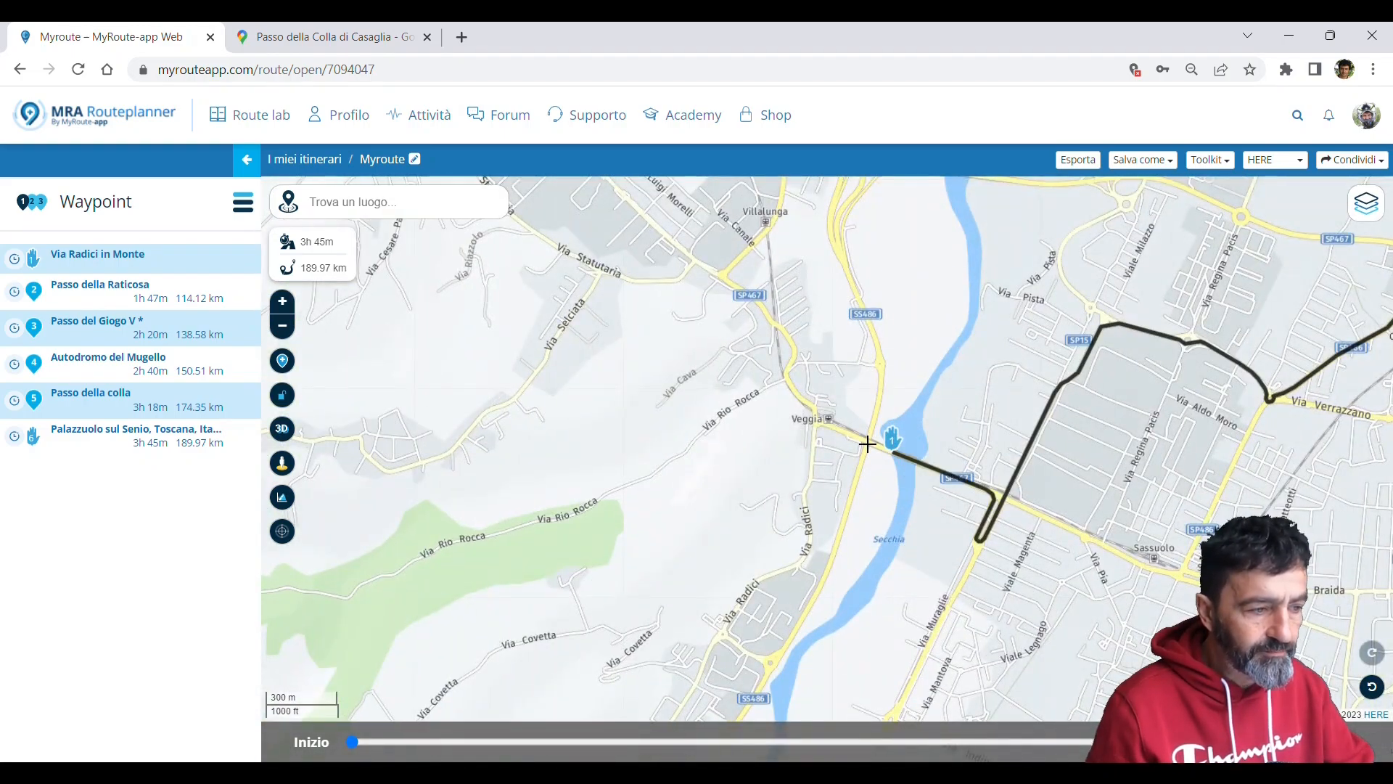
{"action": "left_click", "coordinate": [869, 448]}
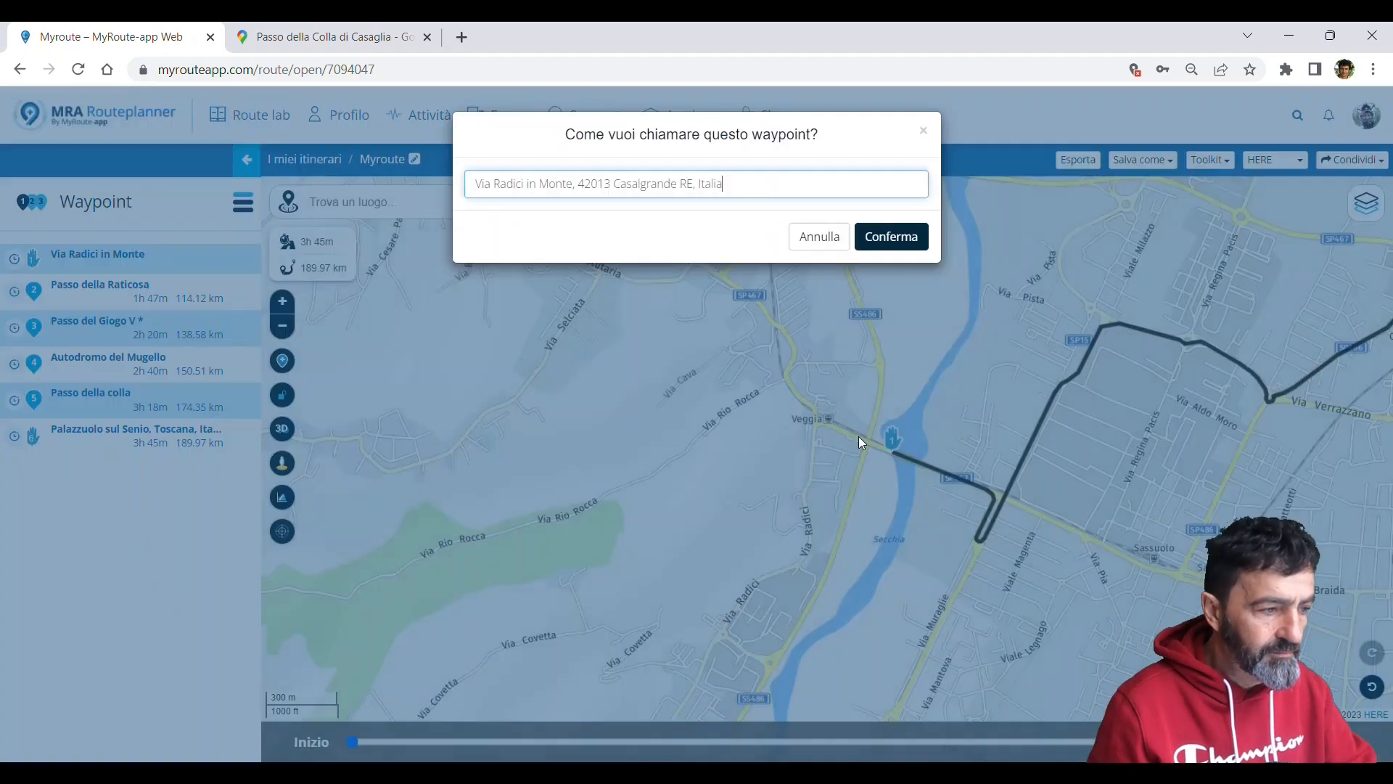
- Shorten the new final waypoint's suggested name to Via Radici in Monte and confirm it
{"action": "left_click_drag", "start_coordinate": [840, 193], "coordinate": [581, 186]}
{"action": "key", "text": "BackSpace"}
{"action": "left_click", "coordinate": [878, 237]}
- Set the itinerary options to avoid motorways (Autostrade)
{"action": "scroll", "coordinate": [897, 260], "scroll_direction": "down", "scroll_amount": 3}
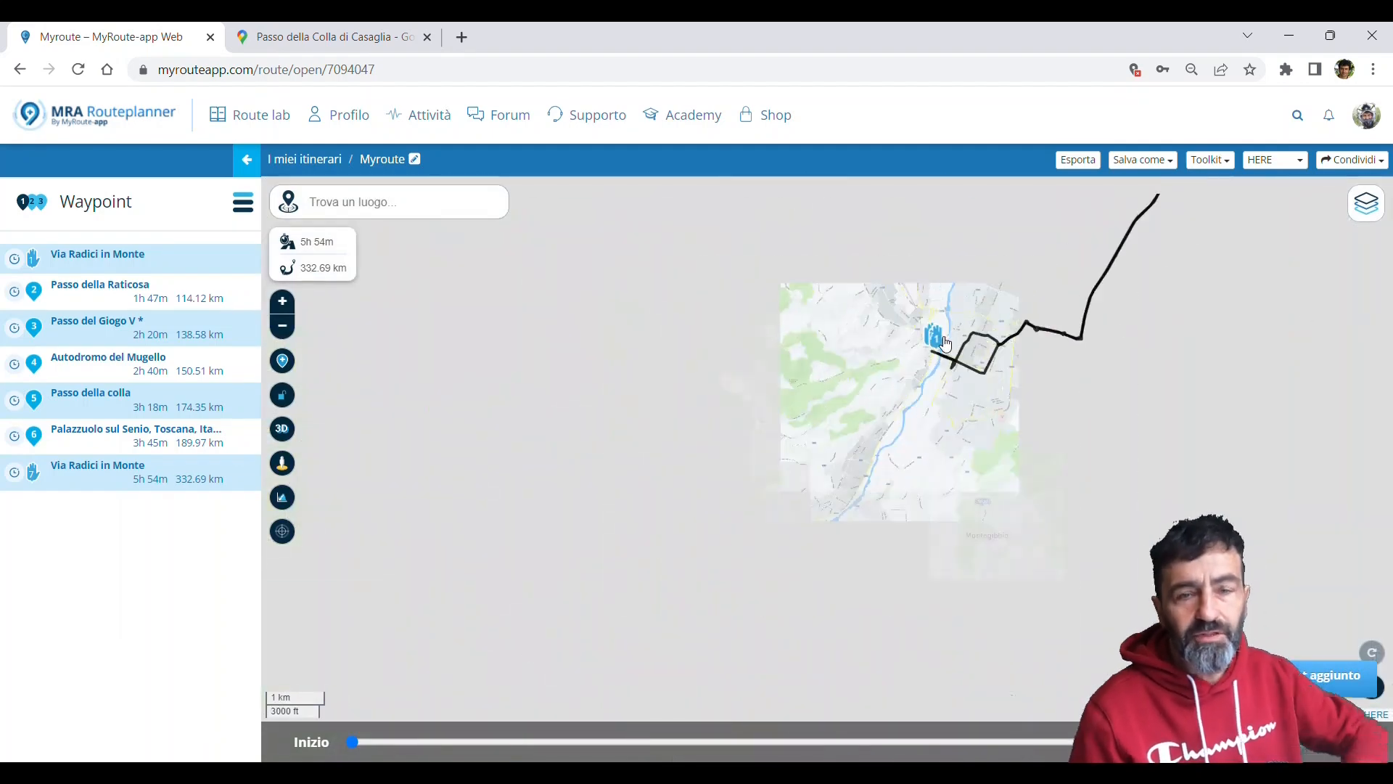
{"action": "scroll", "coordinate": [944, 344], "scroll_direction": "down", "scroll_amount": 3}
{"action": "left_click_drag", "start_coordinate": [951, 438], "coordinate": [791, 420]}
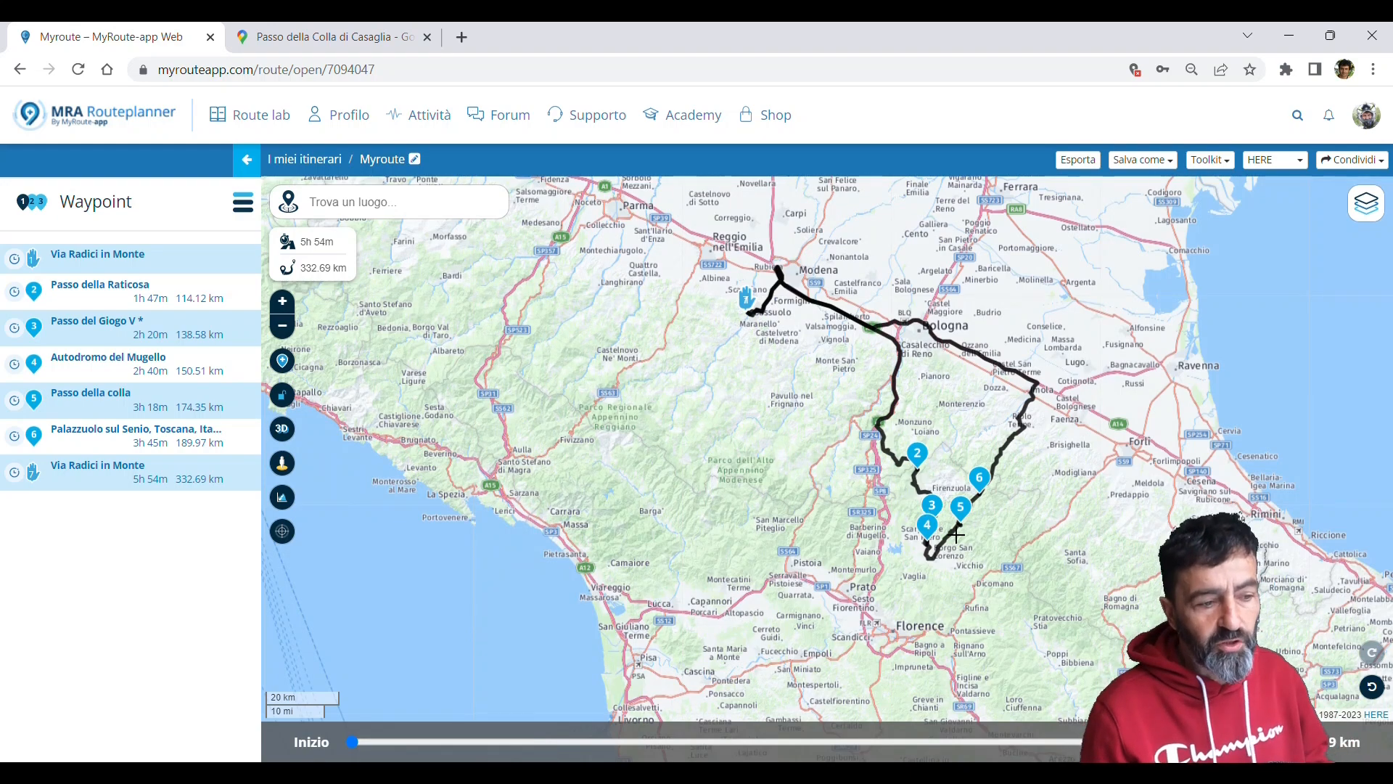
{"action": "scroll", "coordinate": [957, 535], "scroll_direction": "up", "scroll_amount": 1}
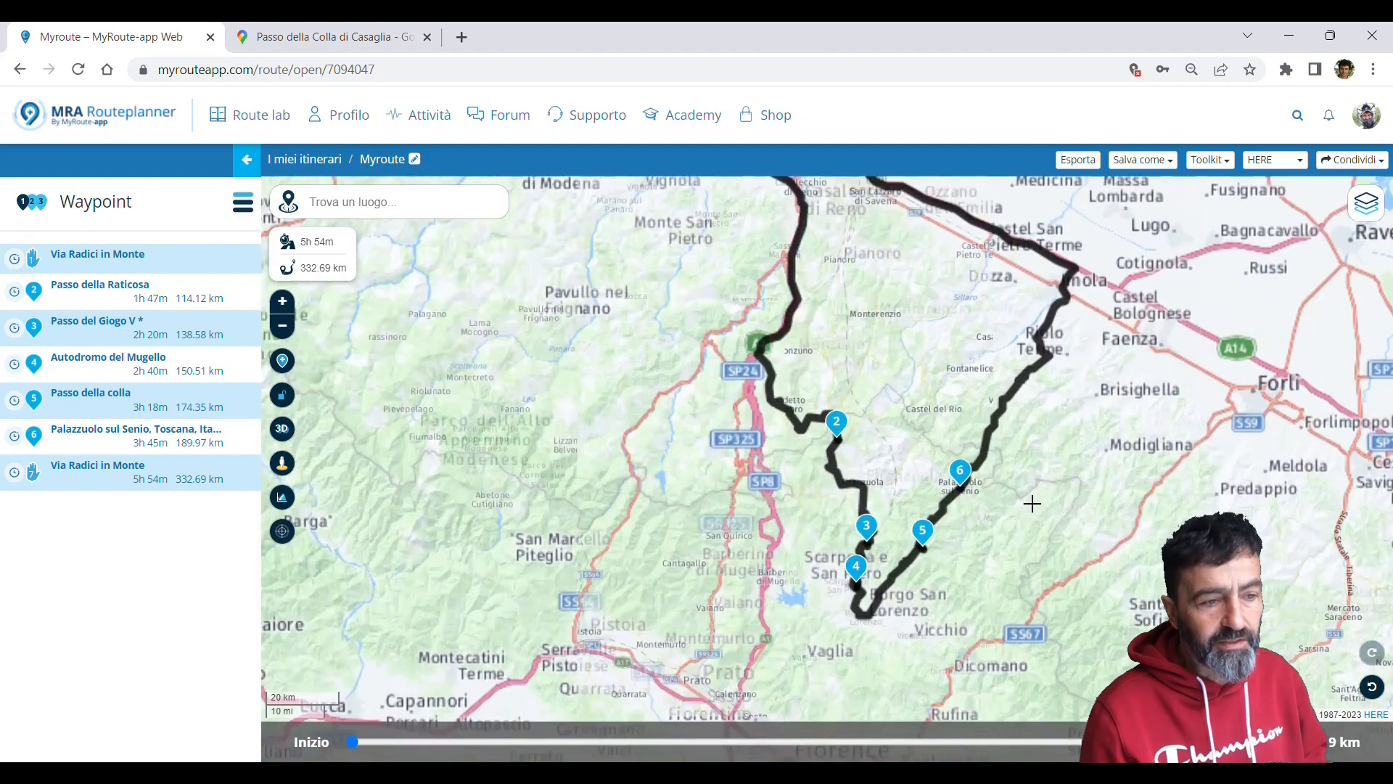
{"action": "left_click_drag", "start_coordinate": [1057, 274], "coordinate": [967, 413]}
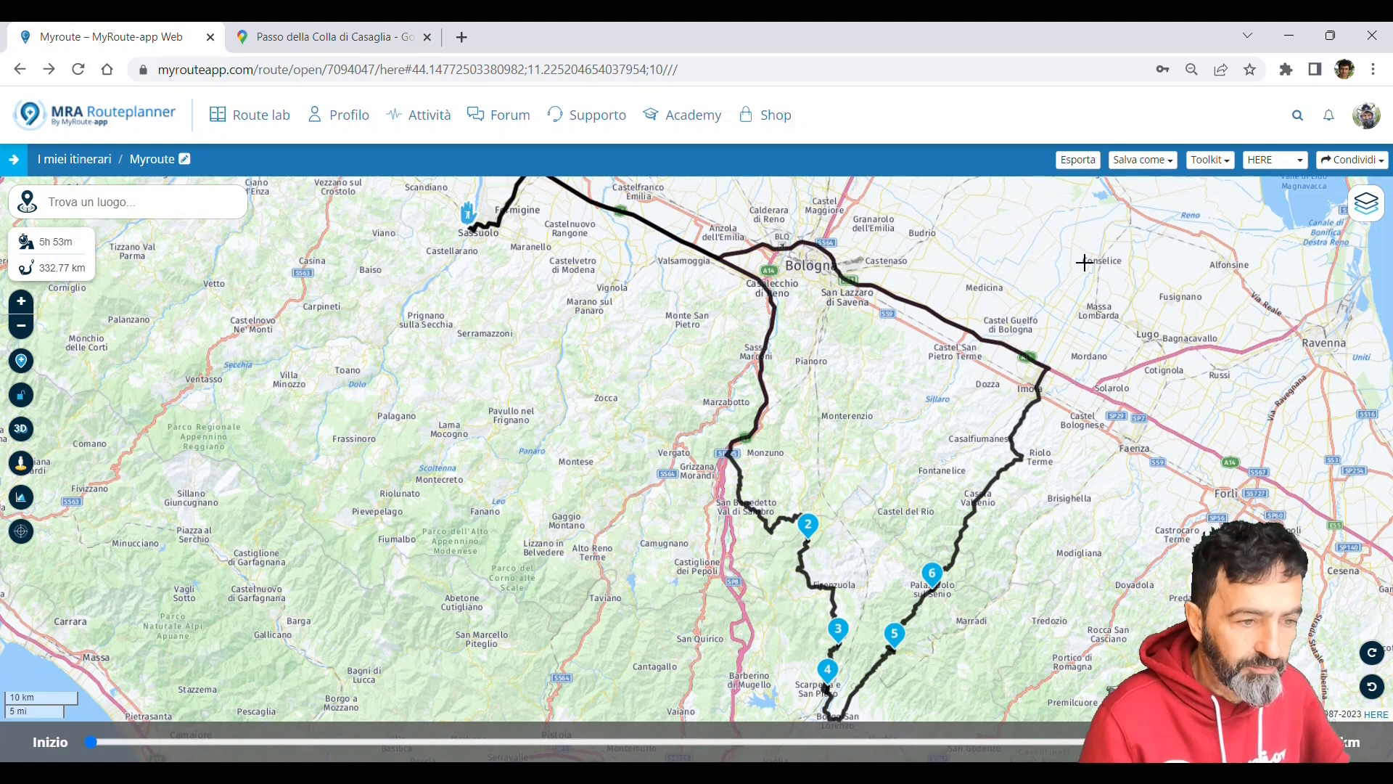
{"action": "left_click", "coordinate": [1225, 166]}
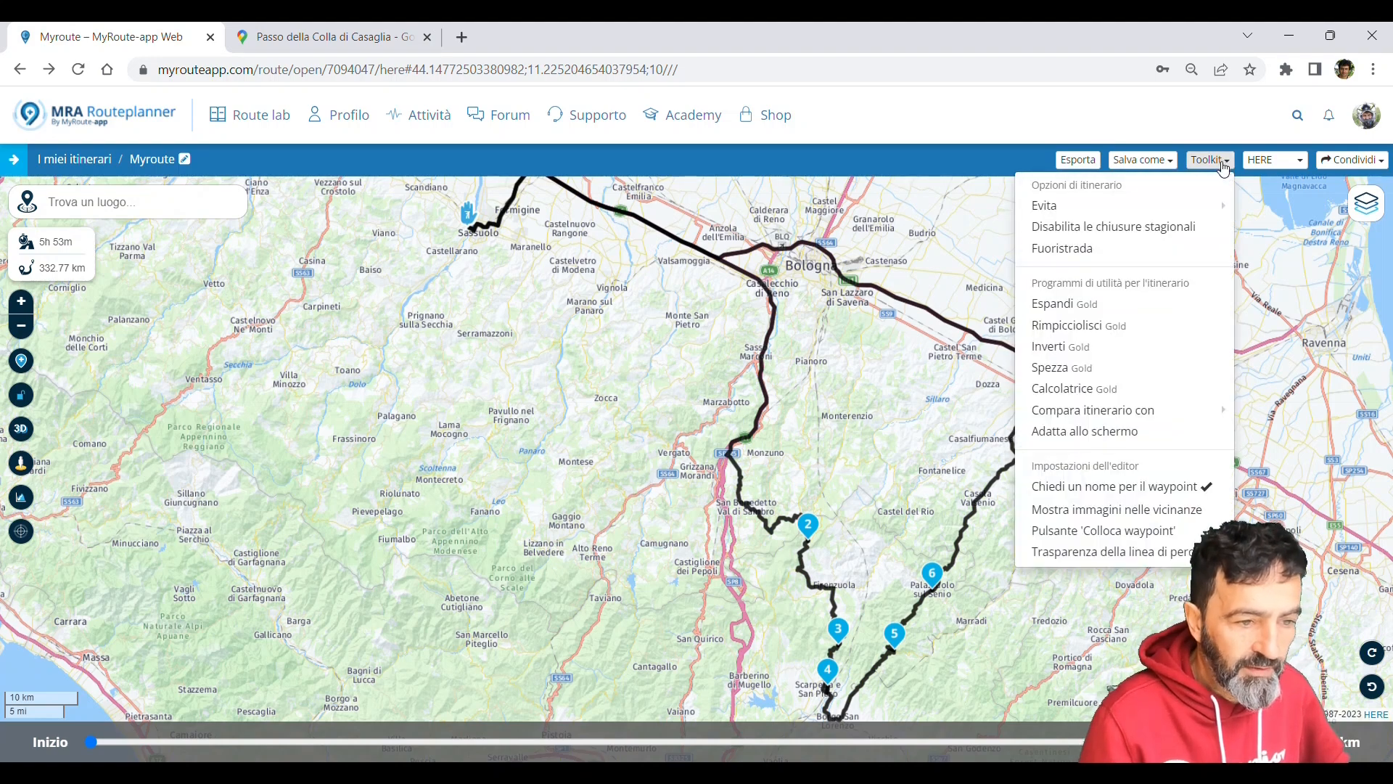
{"action": "mouse_move", "coordinate": [1093, 217]}
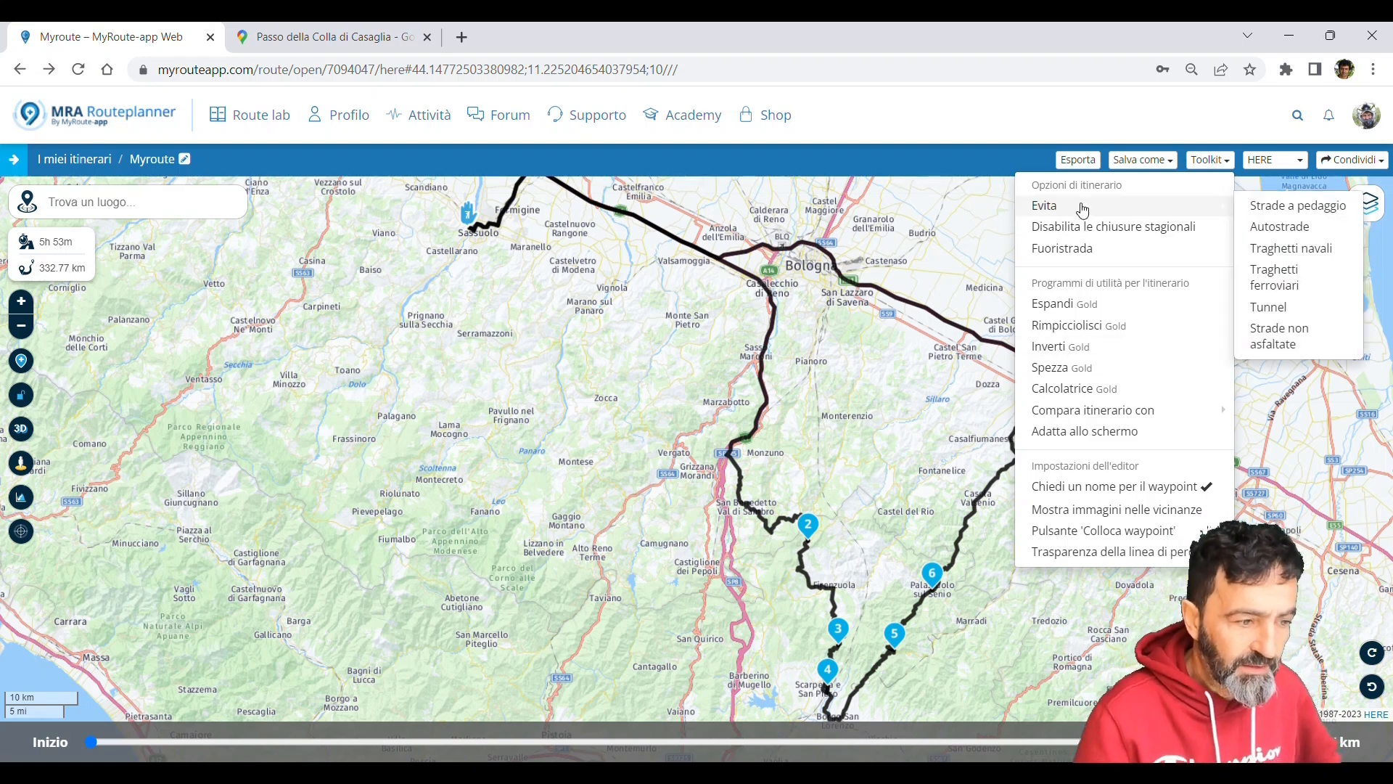
{"action": "left_click", "coordinate": [1283, 238]}
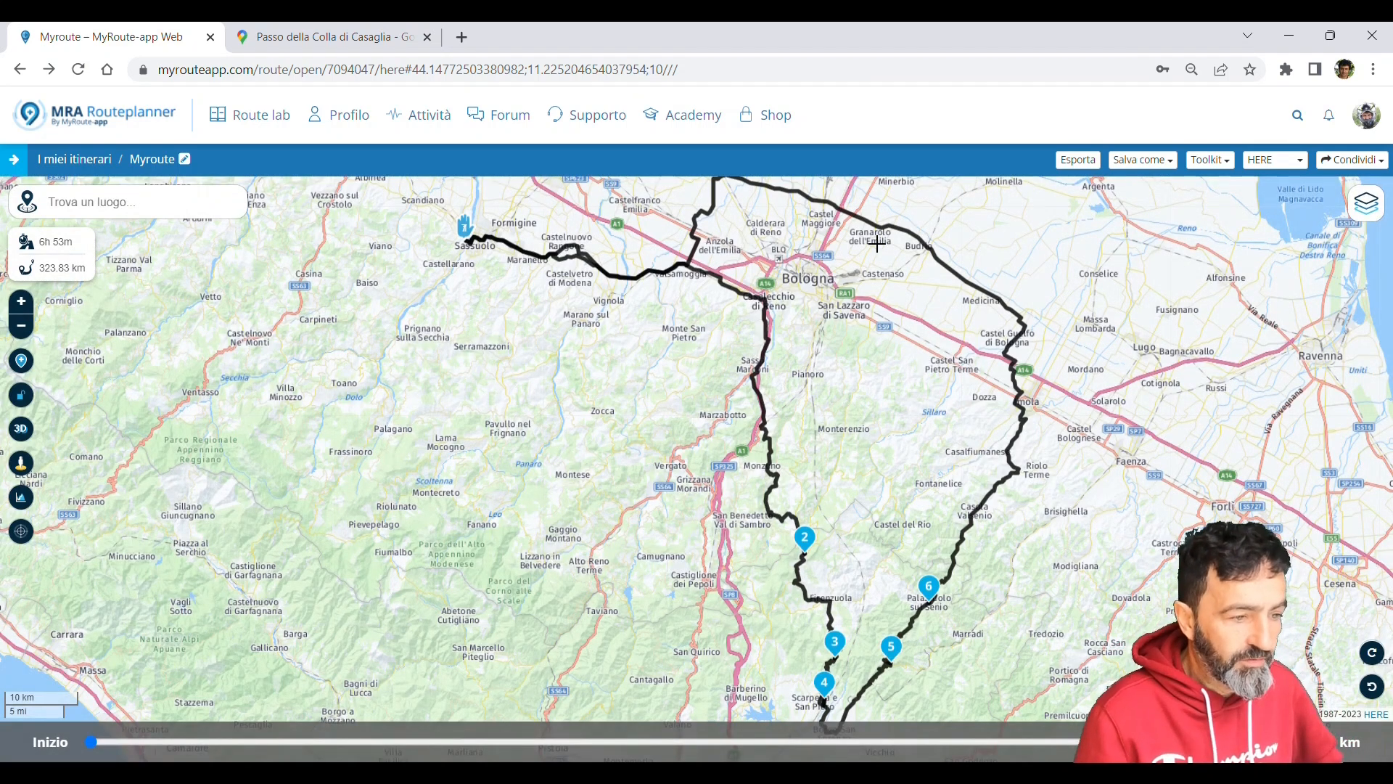
- Route the return leg through a new waypoint between Bisano and Villa di Sassonero, named Strada Provinciale Sassonero
{"action": "left_click_drag", "start_coordinate": [846, 387], "coordinate": [877, 410]}
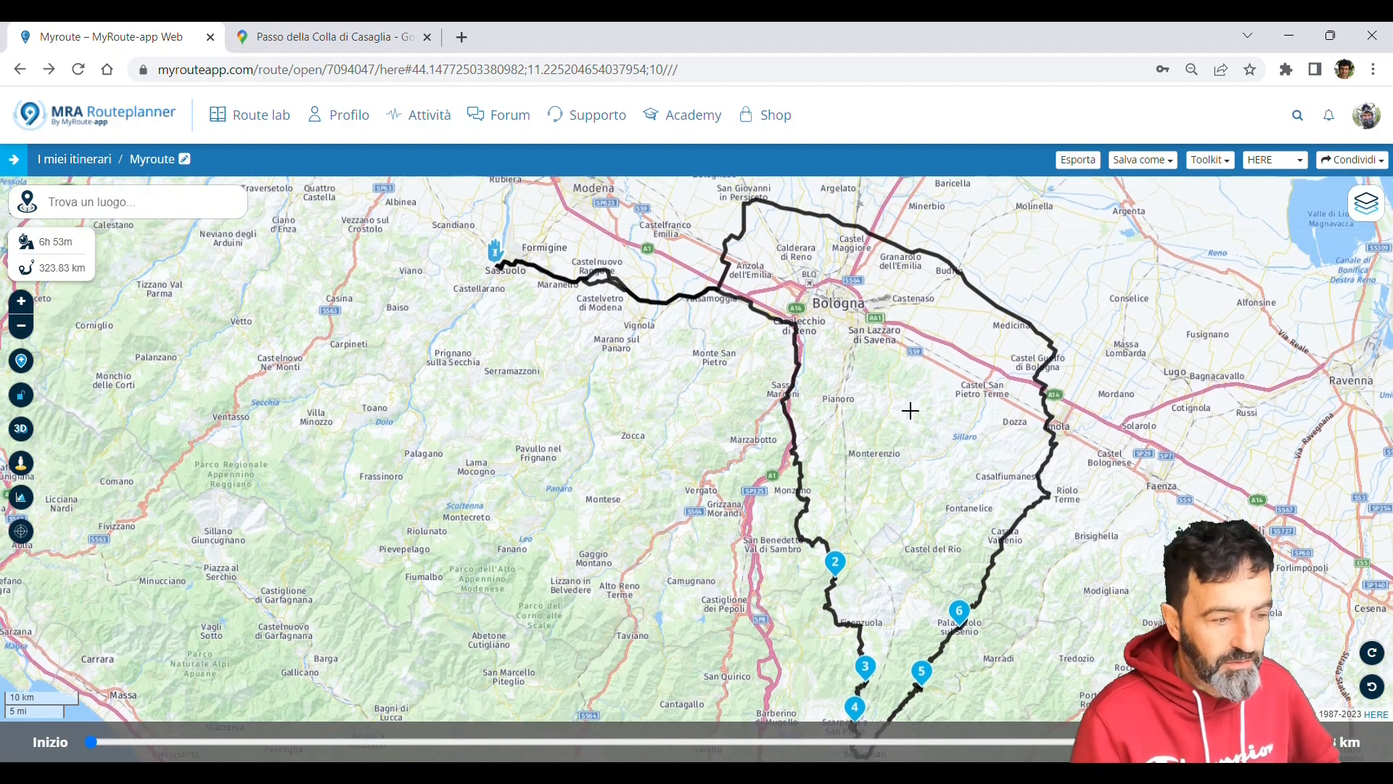
{"action": "left_click_drag", "start_coordinate": [976, 519], "coordinate": [972, 414]}
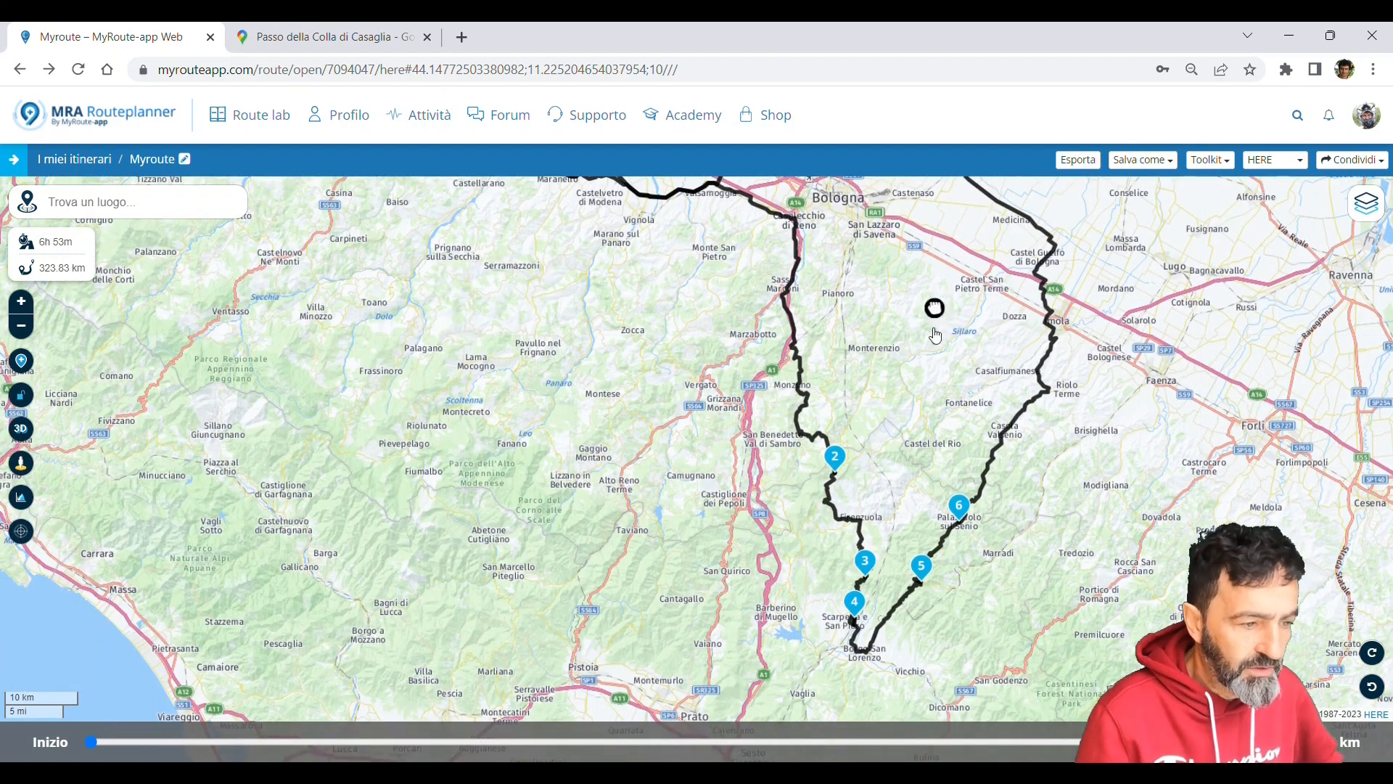
{"action": "scroll", "coordinate": [903, 410], "scroll_direction": "up", "scroll_amount": 2}
{"action": "scroll", "coordinate": [904, 374], "scroll_direction": "up", "scroll_amount": 2}
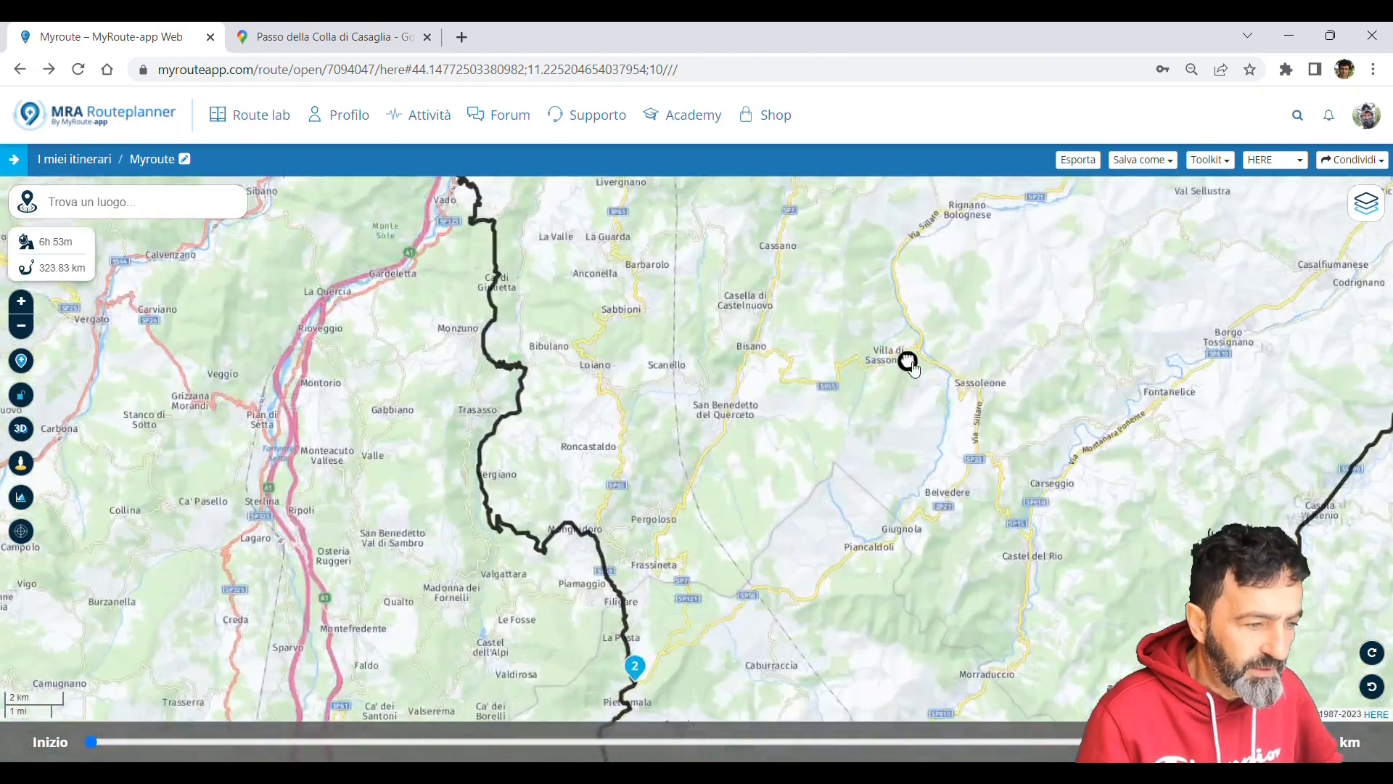
{"action": "left_click", "coordinate": [808, 382]}
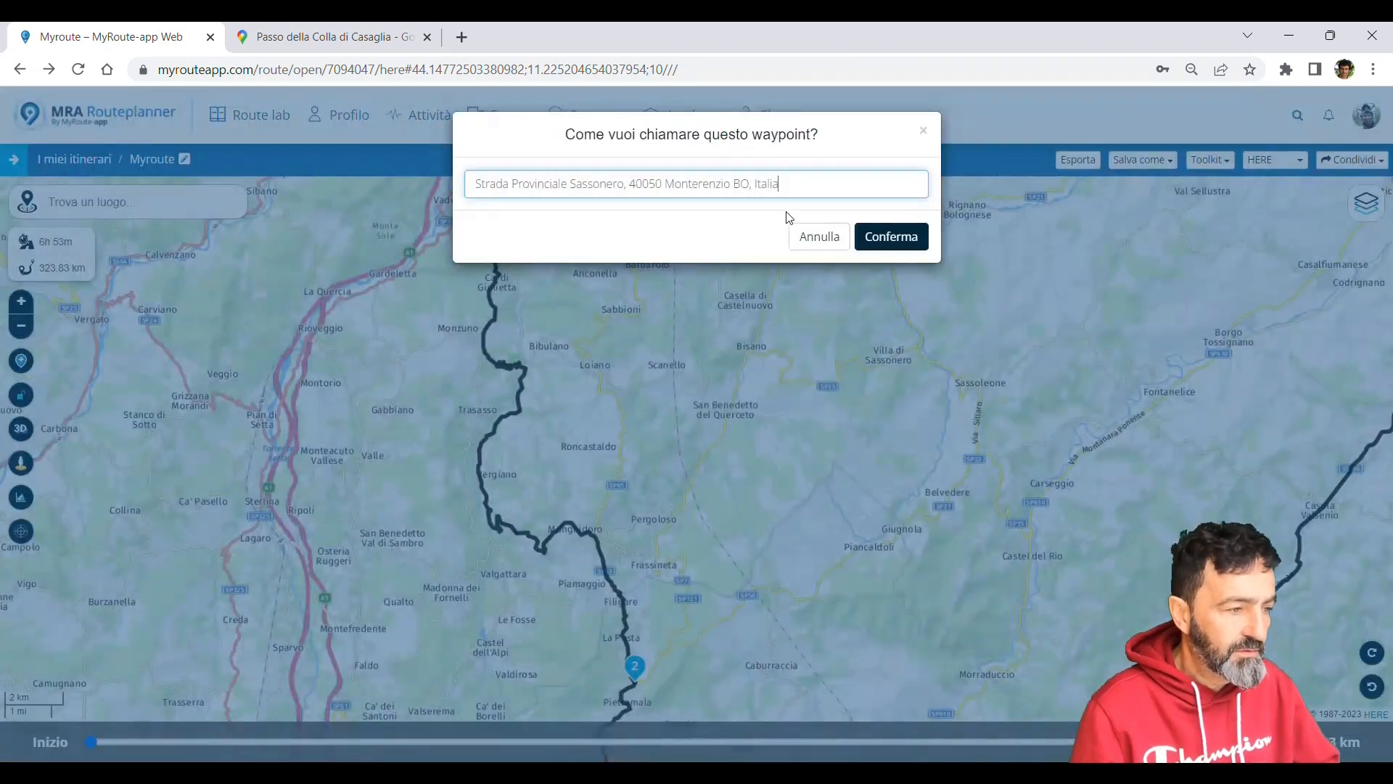
{"action": "left_click_drag", "start_coordinate": [781, 184], "coordinate": [623, 185]}
{"action": "key", "text": "BackSpace"}
{"action": "left_click", "coordinate": [902, 238]}
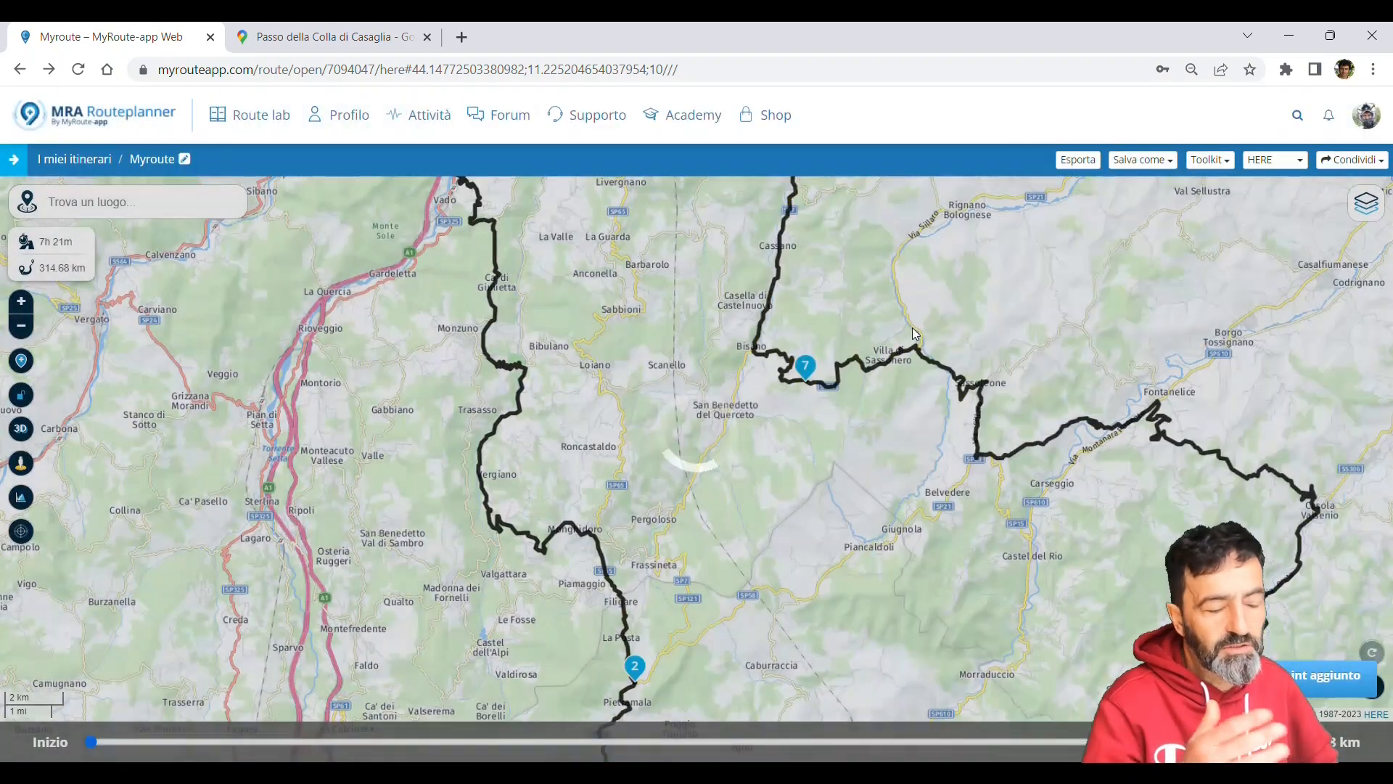
- Examine the map around Palazzuolo sul Senio and the SP32 toward Coniale for an alternative return road
{"action": "scroll", "coordinate": [922, 340], "scroll_direction": "down", "scroll_amount": 4}
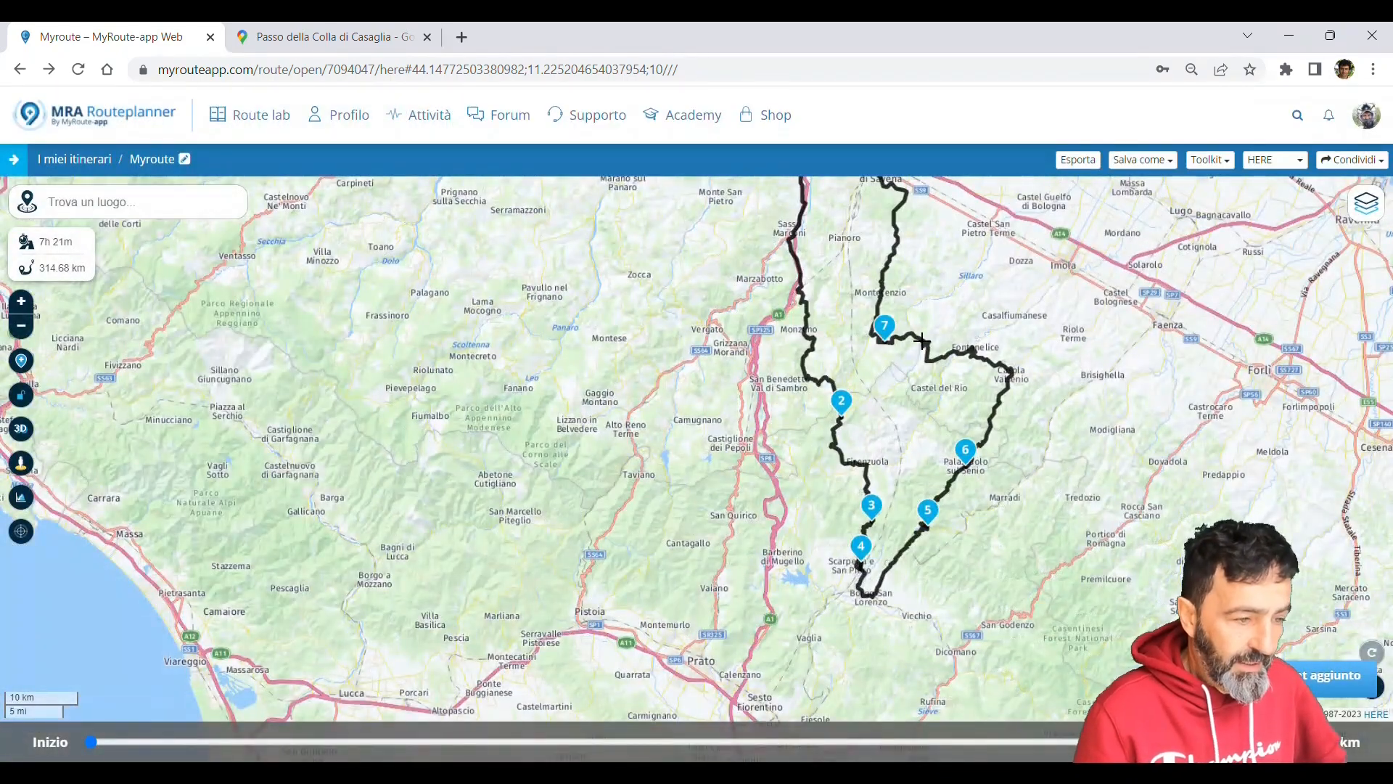
{"action": "scroll", "coordinate": [965, 414], "scroll_direction": "up", "scroll_amount": 3}
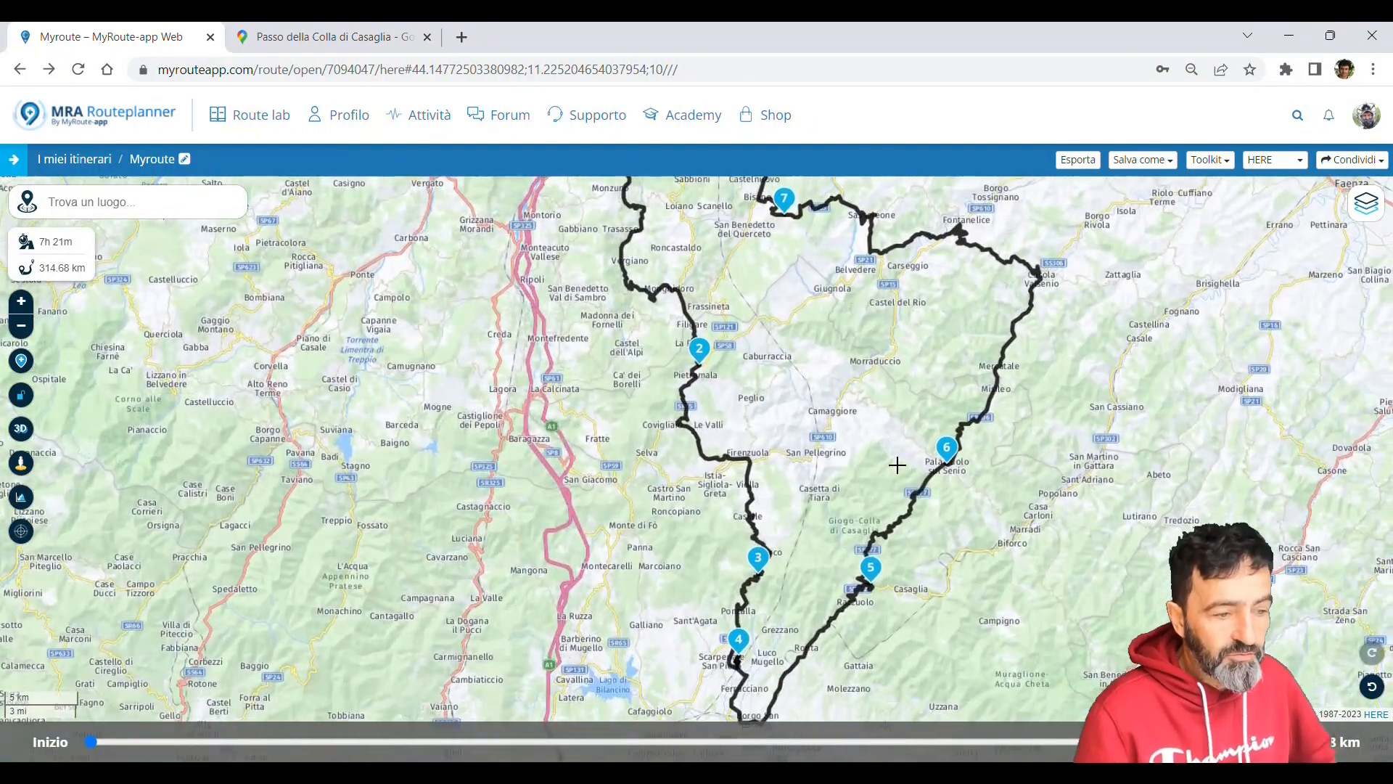
{"action": "scroll", "coordinate": [897, 465], "scroll_direction": "up", "scroll_amount": 4}
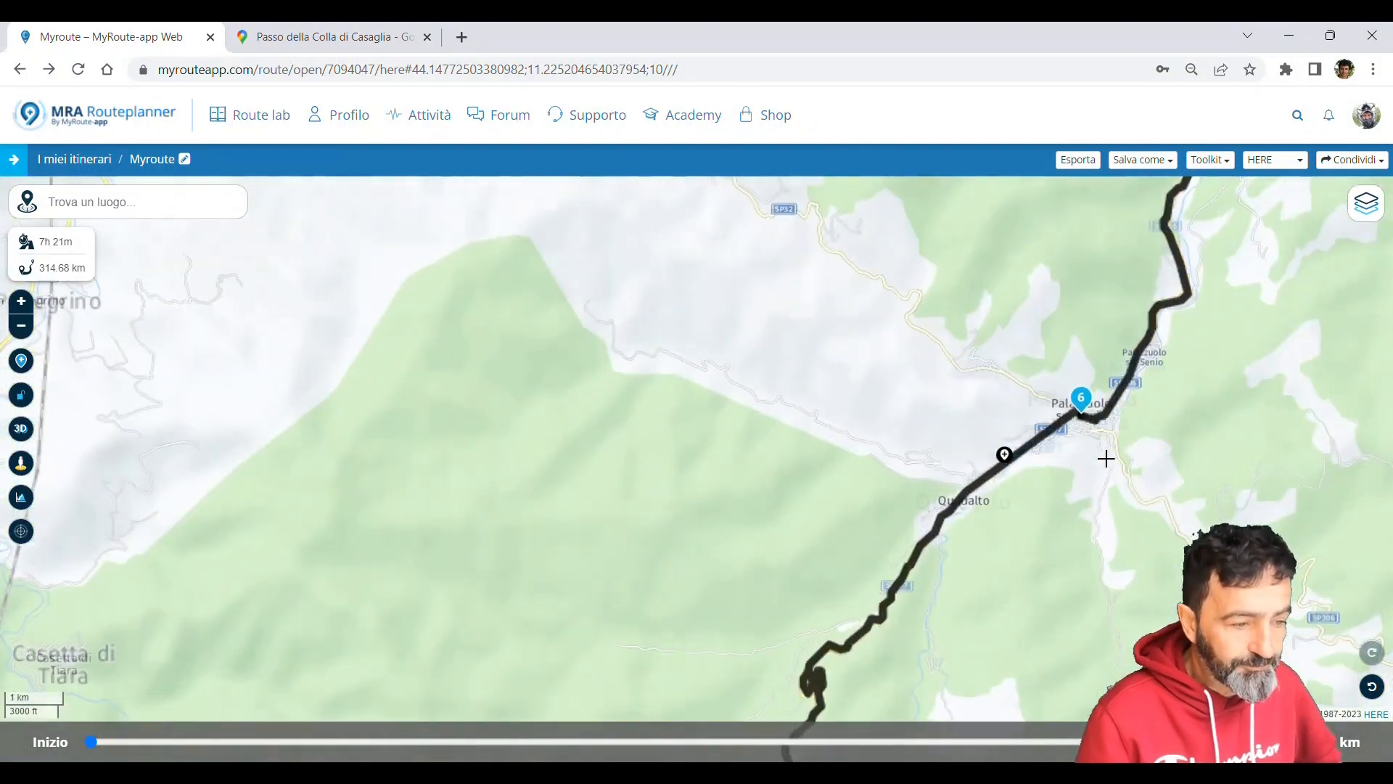
{"action": "left_click_drag", "start_coordinate": [1051, 583], "coordinate": [1111, 643]}
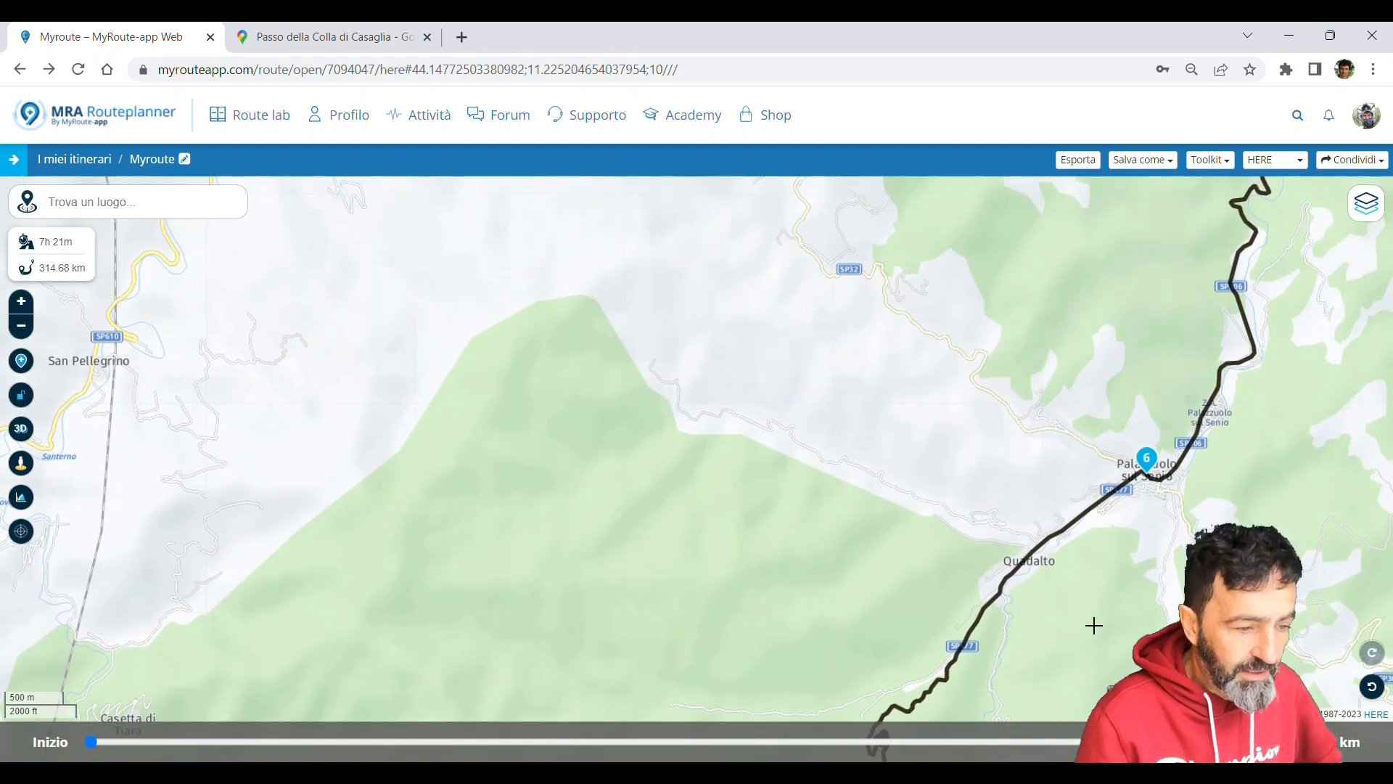
{"action": "scroll", "coordinate": [1077, 593], "scroll_direction": "down", "scroll_amount": 4}
{"action": "left_click_drag", "start_coordinate": [914, 588], "coordinate": [828, 460]}
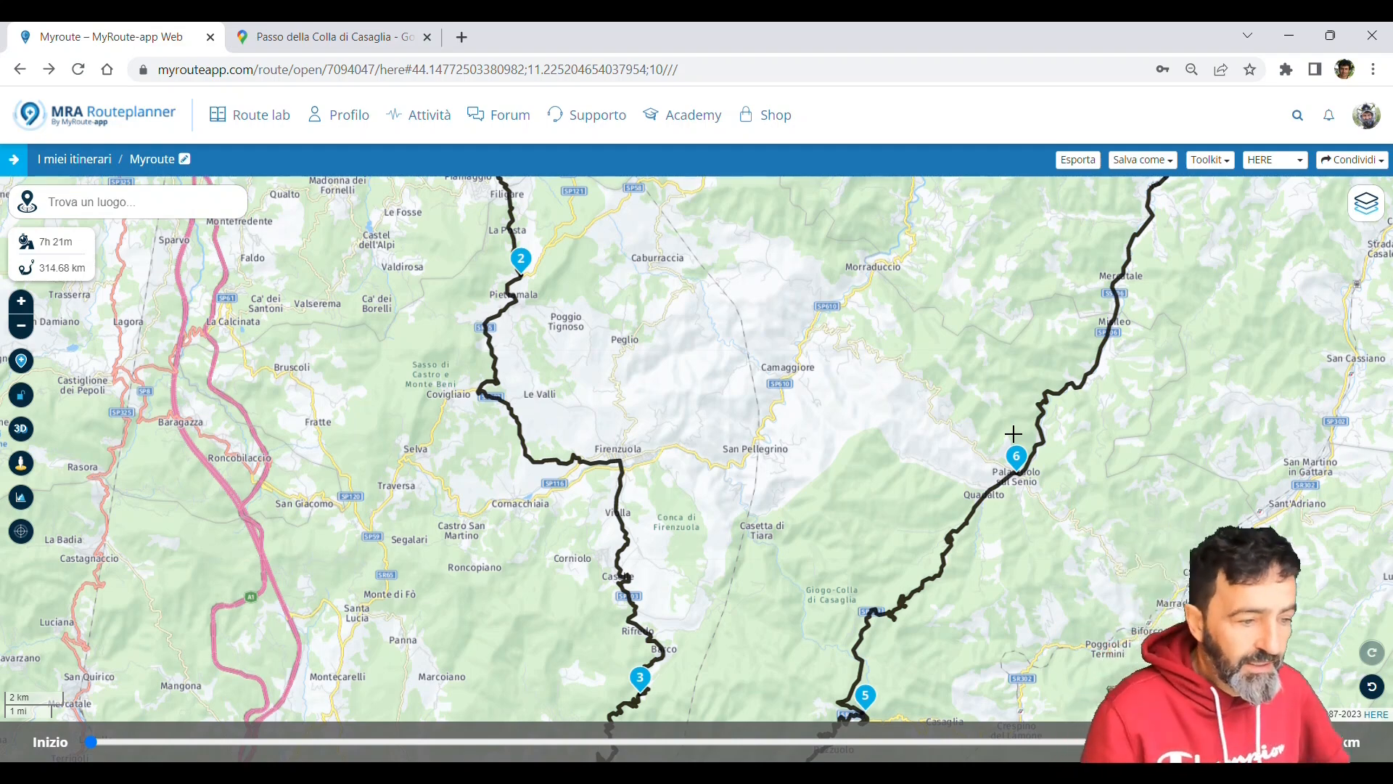
{"action": "scroll", "coordinate": [972, 511], "scroll_direction": "up", "scroll_amount": 2}
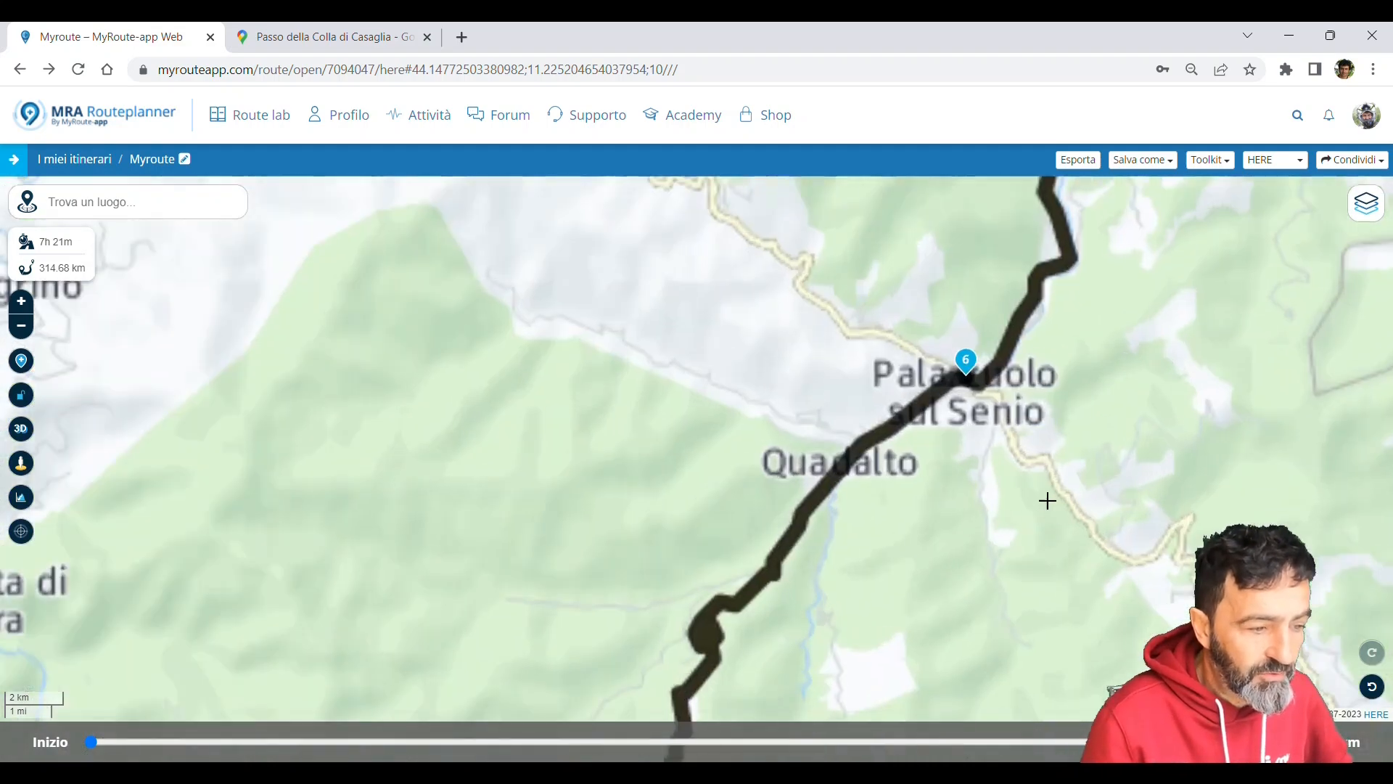
{"action": "scroll", "coordinate": [990, 495], "scroll_direction": "up", "scroll_amount": 1}
{"action": "left_click_drag", "start_coordinate": [690, 364], "coordinate": [993, 518]}
{"action": "scroll", "coordinate": [993, 517], "scroll_direction": "down", "scroll_amount": 1}
{"action": "left_click_drag", "start_coordinate": [753, 350], "coordinate": [836, 510]}
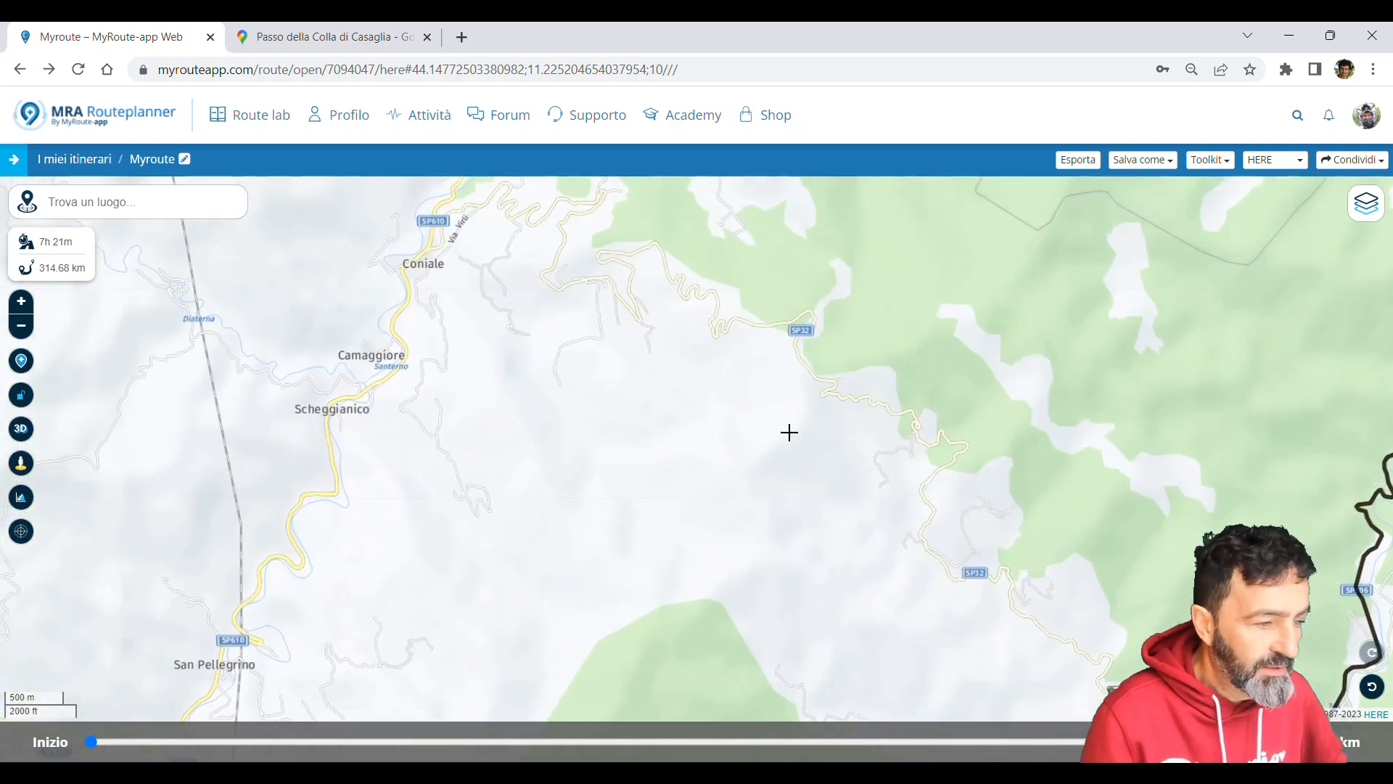
{"action": "left_click_drag", "start_coordinate": [786, 433], "coordinate": [780, 462]}
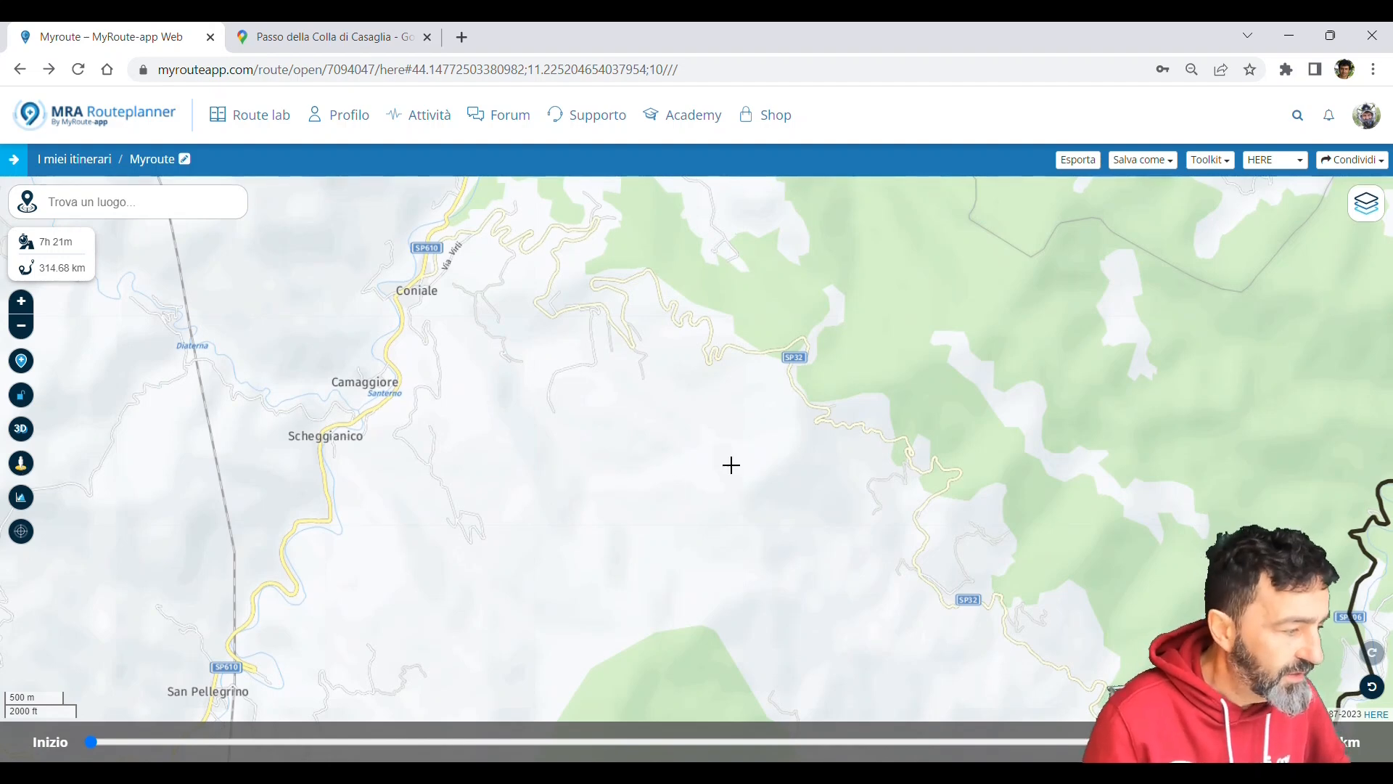
- Inspect two spots along Strada Provinciale della Faggiola in street-level imagery, and return to the plain map
{"action": "left_click", "coordinate": [21, 462]}
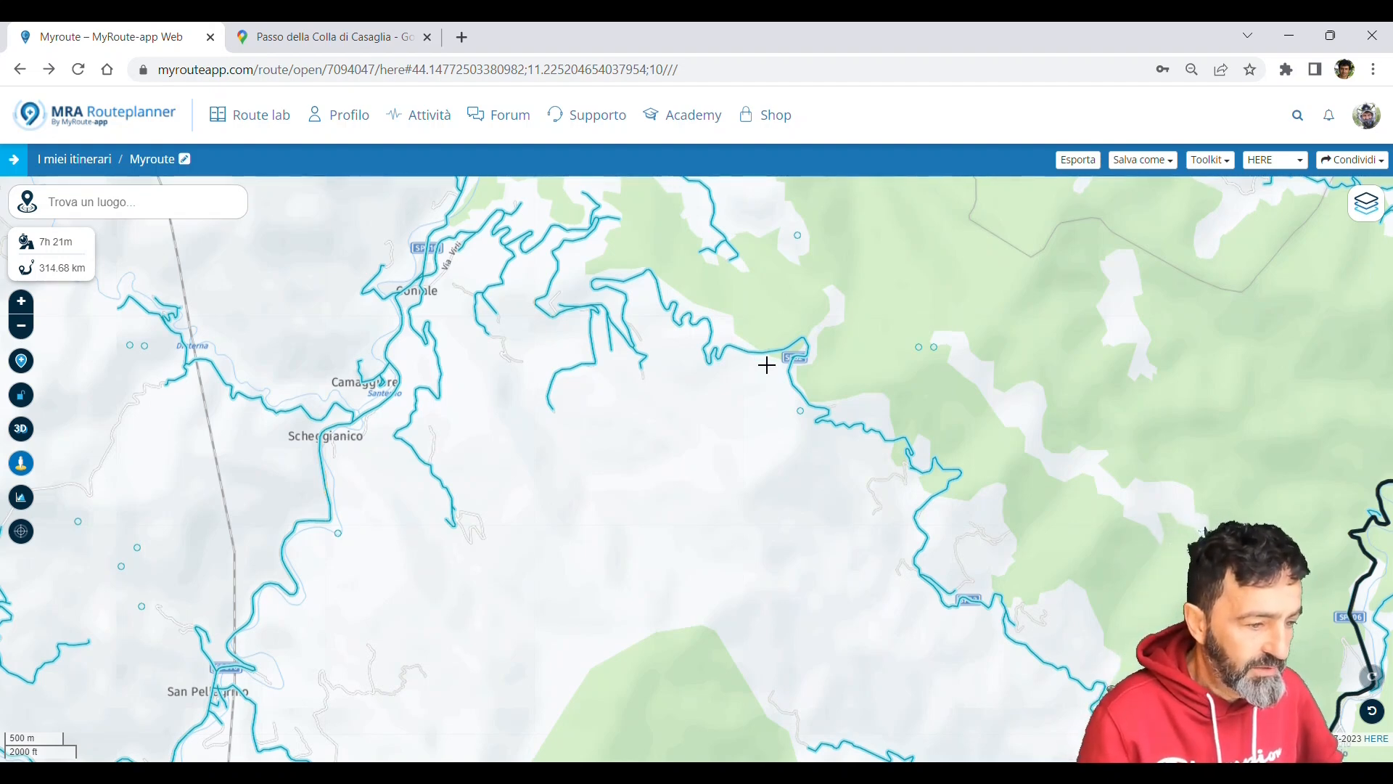
{"action": "left_click", "coordinate": [767, 365]}
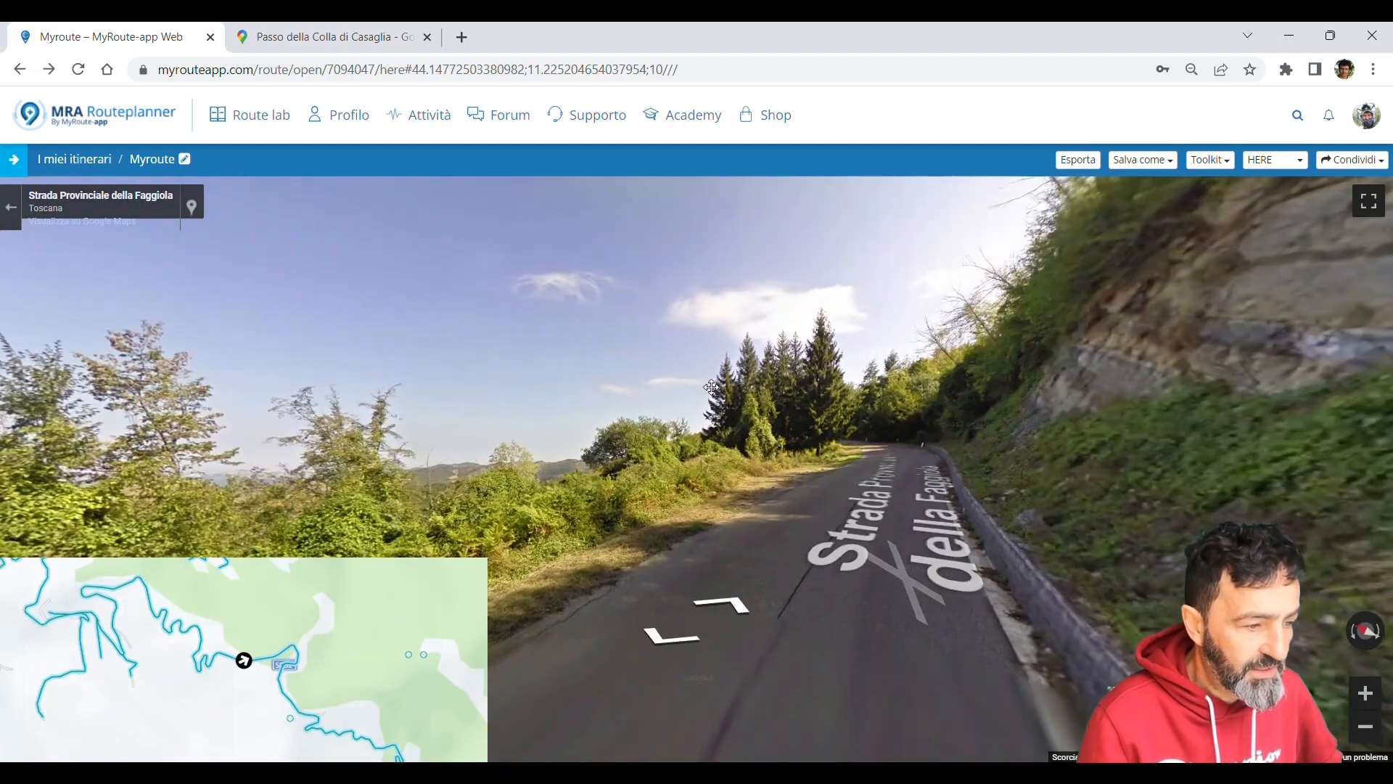
{"action": "left_click_drag", "start_coordinate": [717, 387], "coordinate": [1178, 396]}
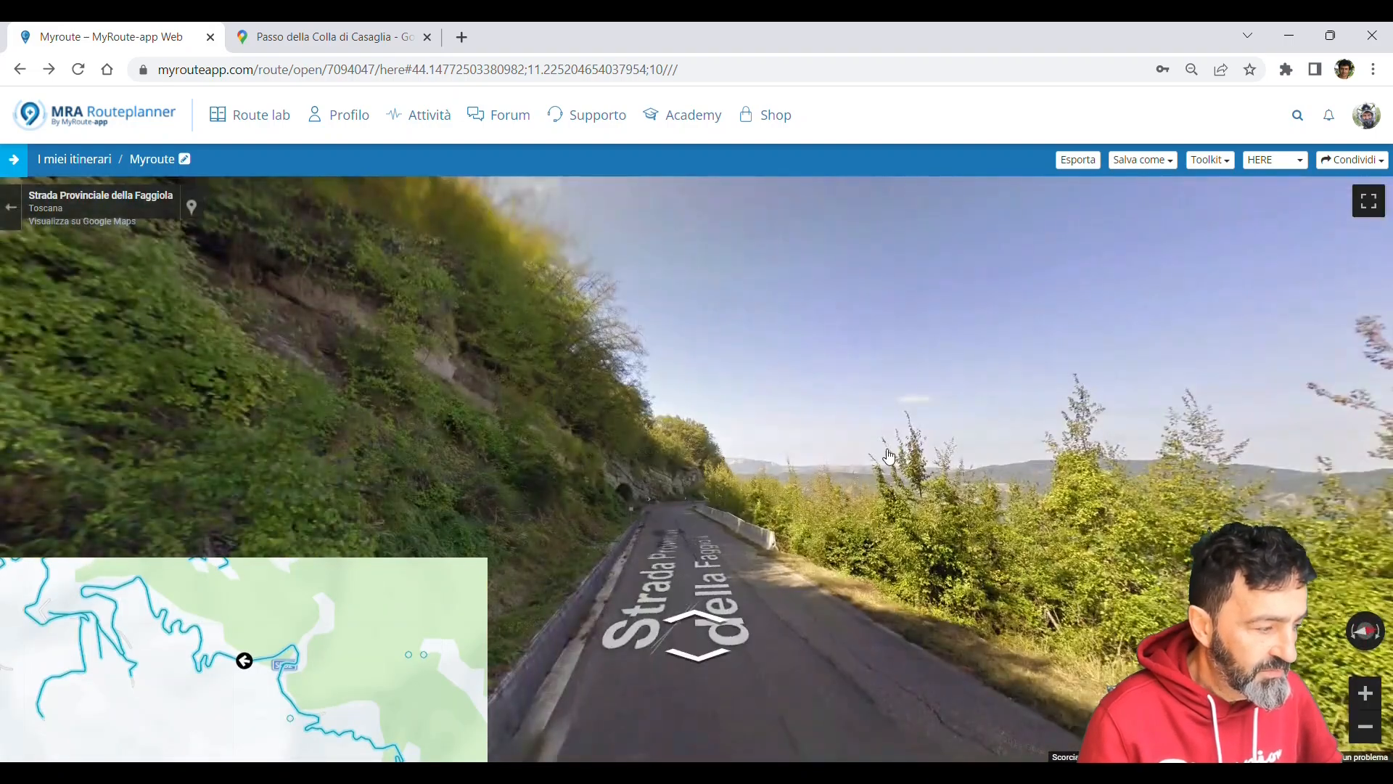
{"action": "left_click", "coordinate": [163, 624]}
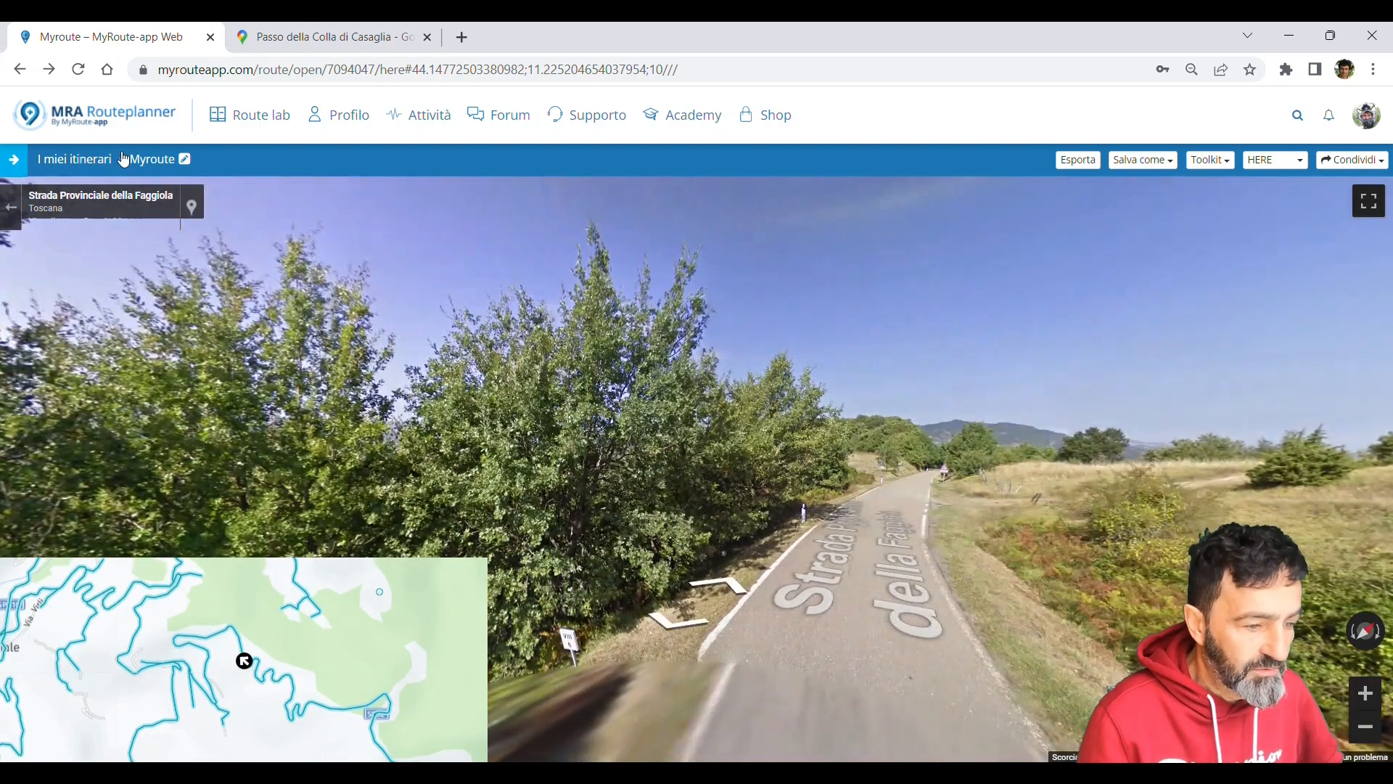
{"action": "left_click", "coordinate": [11, 207]}
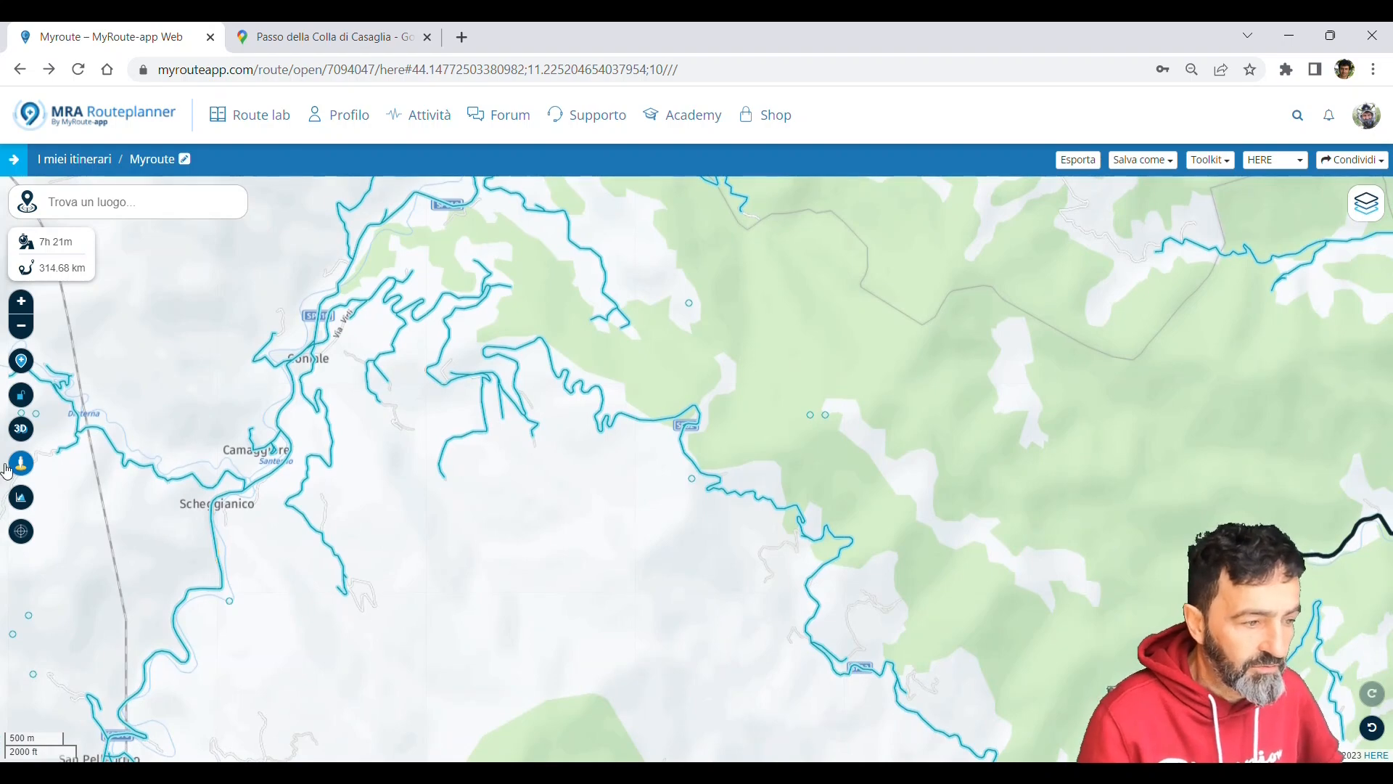
{"action": "left_click", "coordinate": [21, 467]}
- Move waypoint 7 onto the SP32 southeast of Coniale and shorten its name to Strada Provinciale della Faggiola
{"action": "scroll", "coordinate": [740, 348], "scroll_direction": "down", "scroll_amount": 3}
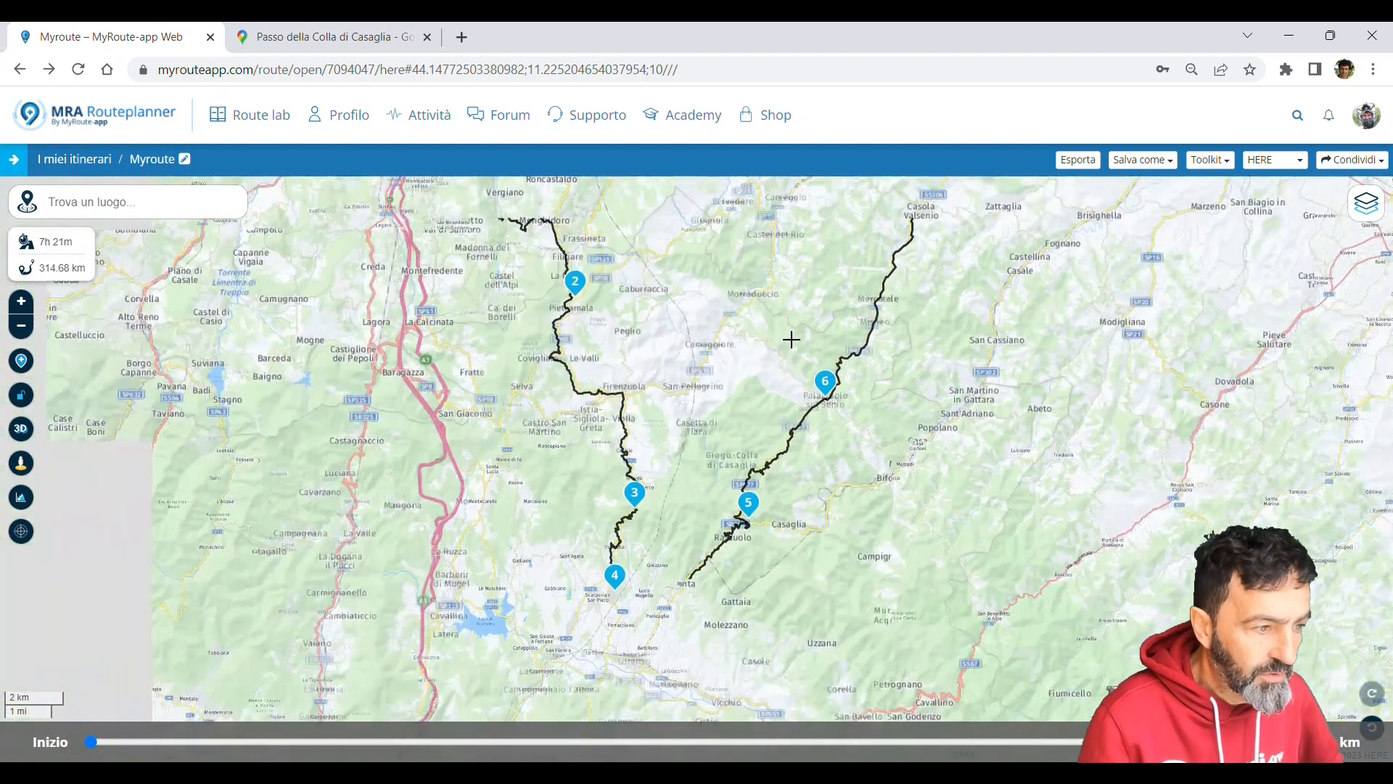
{"action": "left_click_drag", "start_coordinate": [759, 295], "coordinate": [822, 387]}
{"action": "left_click_drag", "start_coordinate": [726, 226], "coordinate": [791, 398]}
{"action": "scroll", "coordinate": [794, 403], "scroll_direction": "up", "scroll_amount": 3}
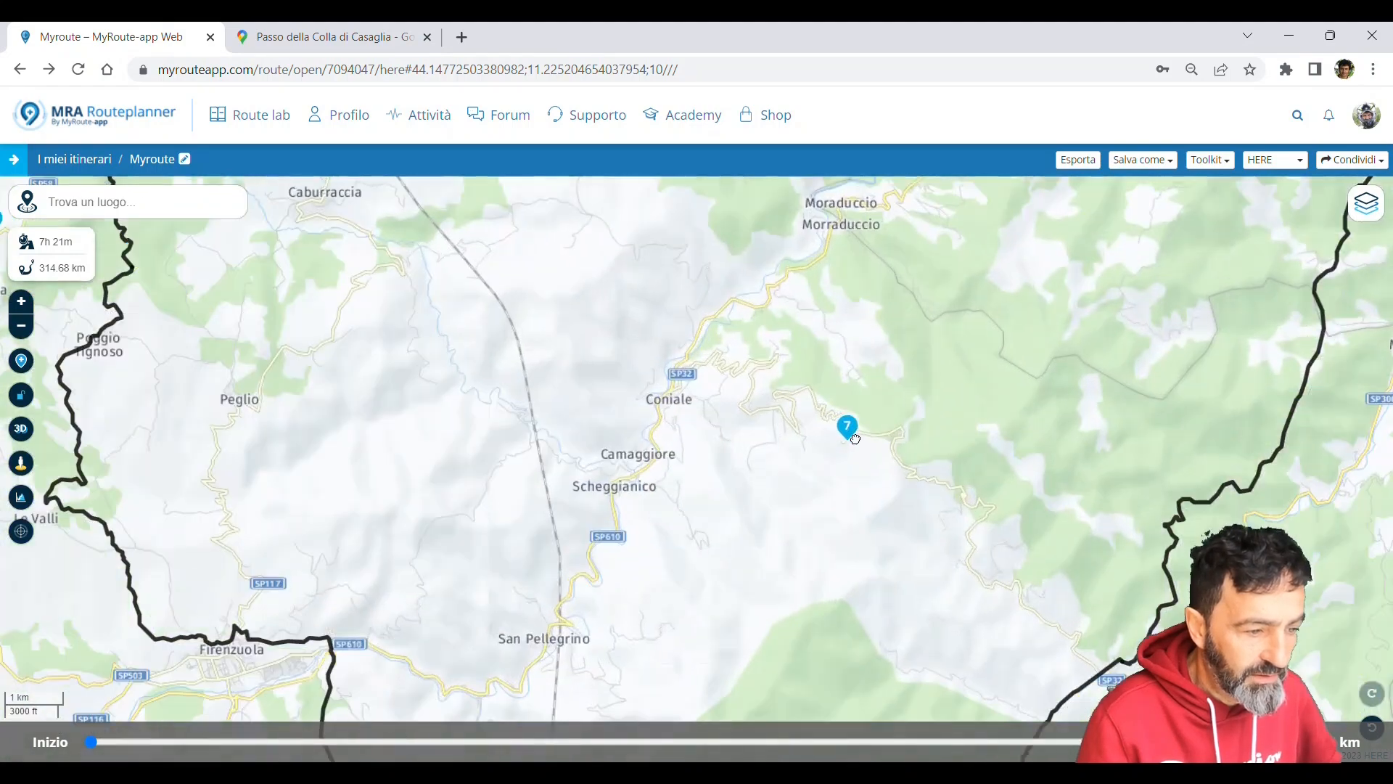
{"action": "scroll", "coordinate": [855, 438], "scroll_direction": "up", "scroll_amount": 2}
{"action": "left_click_drag", "start_coordinate": [870, 437], "coordinate": [888, 437]}
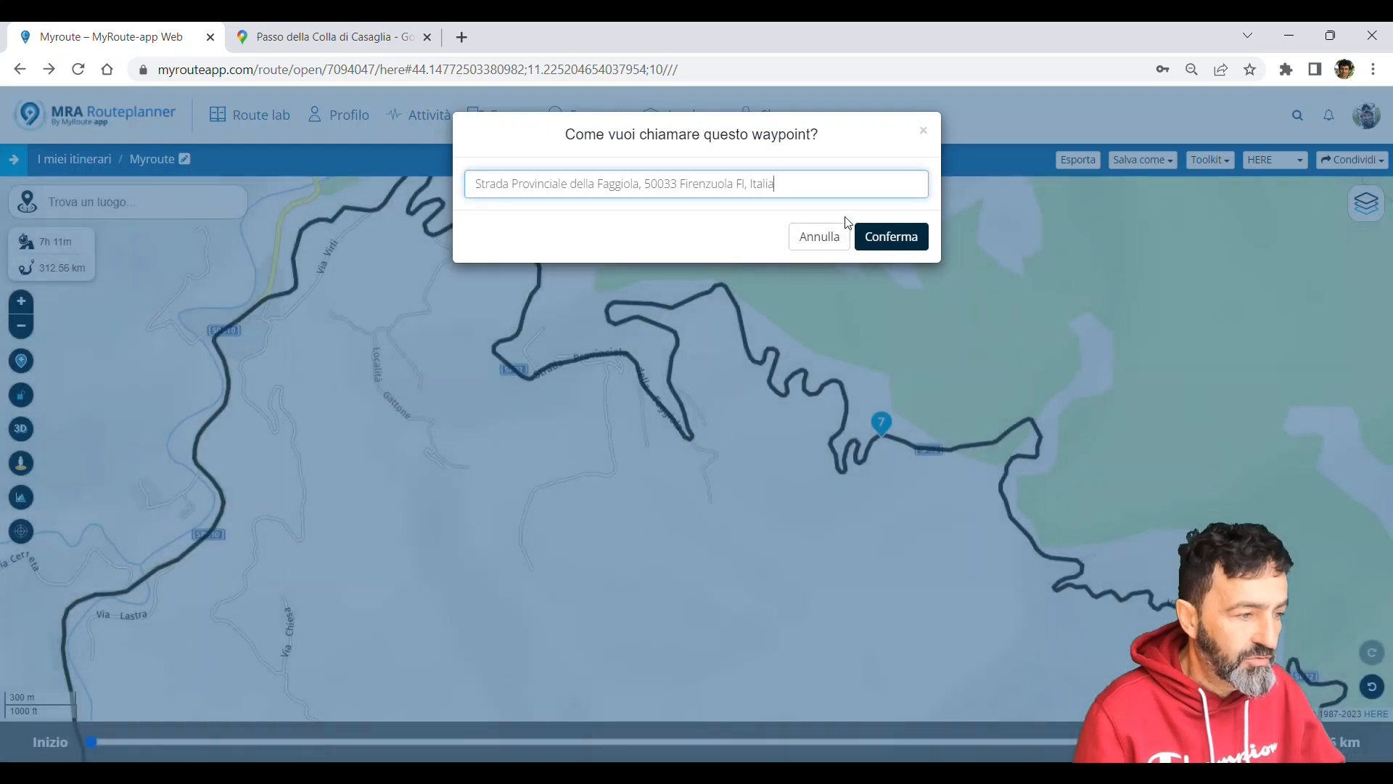
{"action": "left_click_drag", "start_coordinate": [778, 183], "coordinate": [648, 183]}
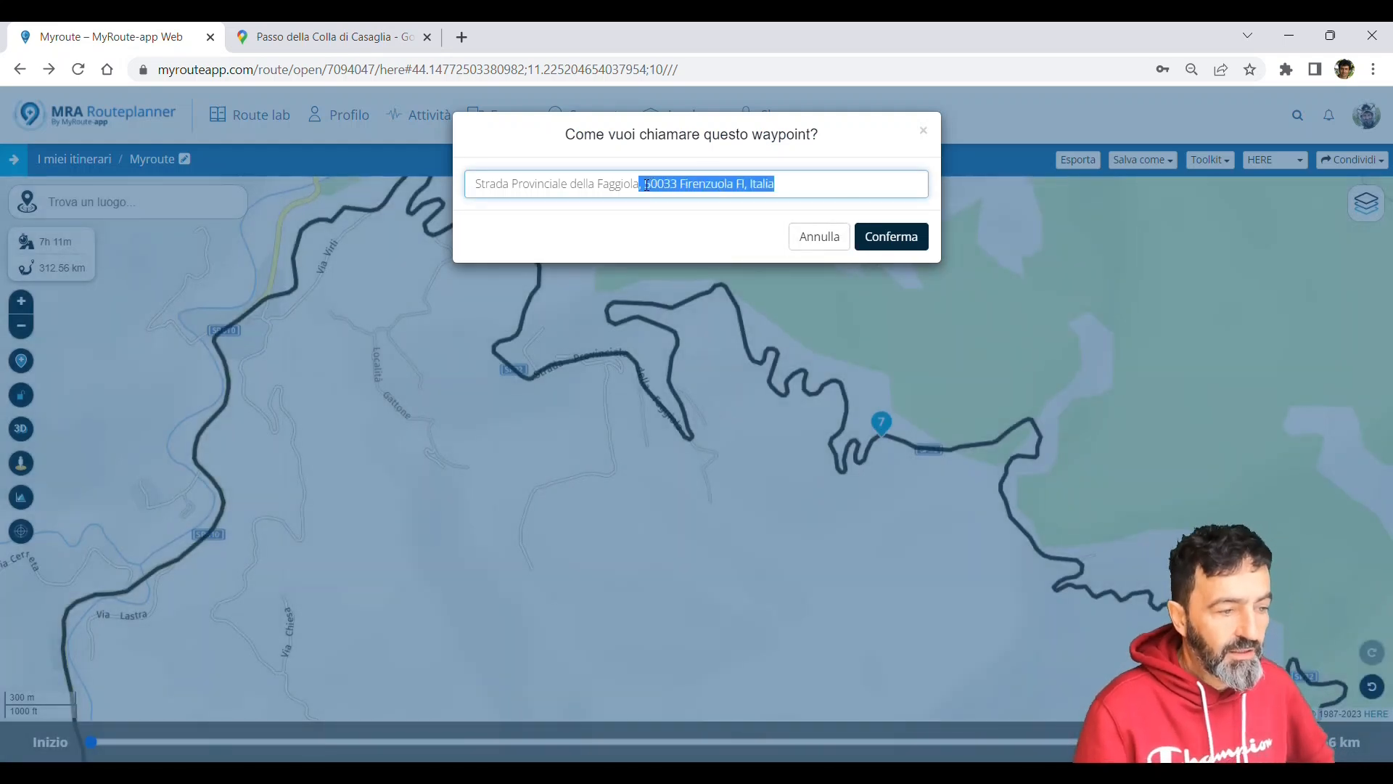
{"action": "key", "text": "BackSpace"}
- Move waypoint 4 off the Mugello circuit onto the road south of it and shorten its name to Strada Provinciale di Luco o del Bagnone
{"action": "scroll", "coordinate": [918, 264], "scroll_direction": "down", "scroll_amount": 5}
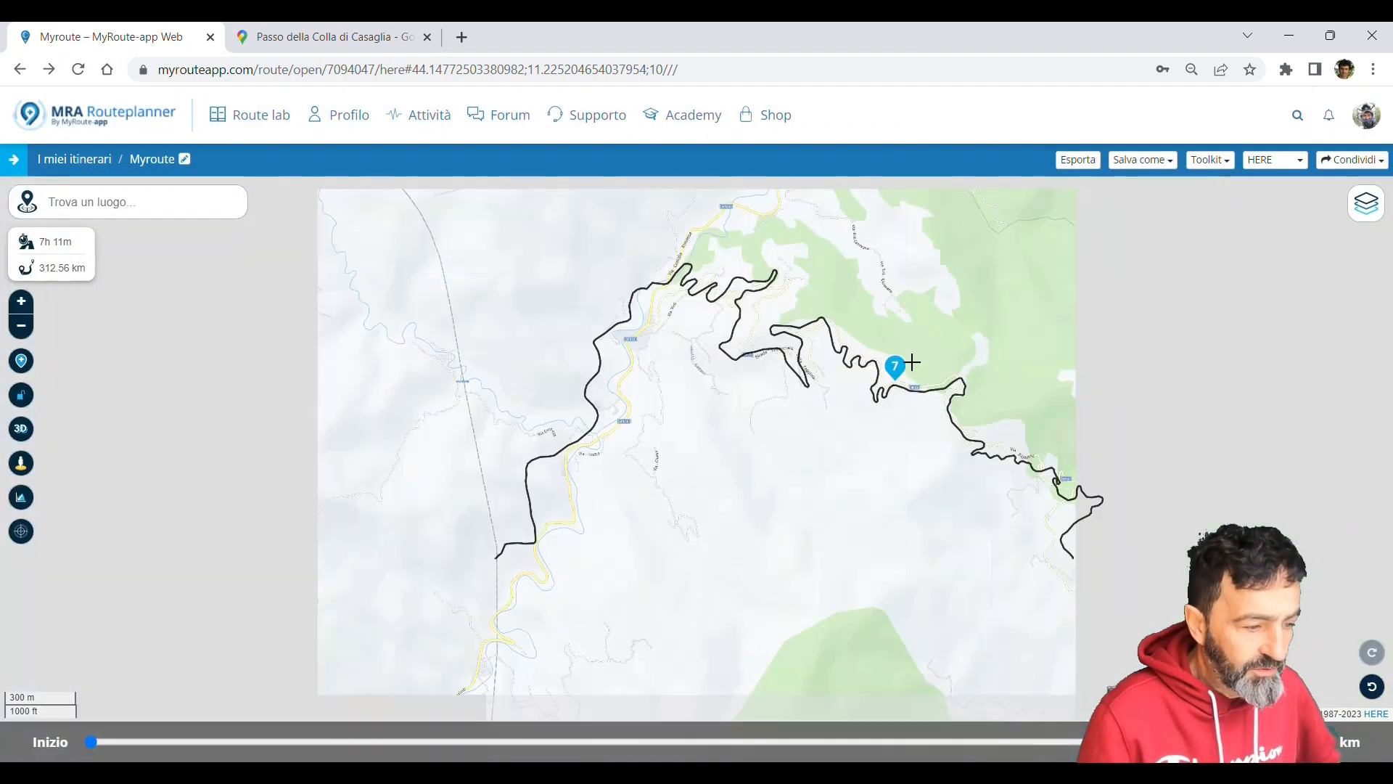
{"action": "scroll", "coordinate": [776, 638], "scroll_direction": "up", "scroll_amount": 5}
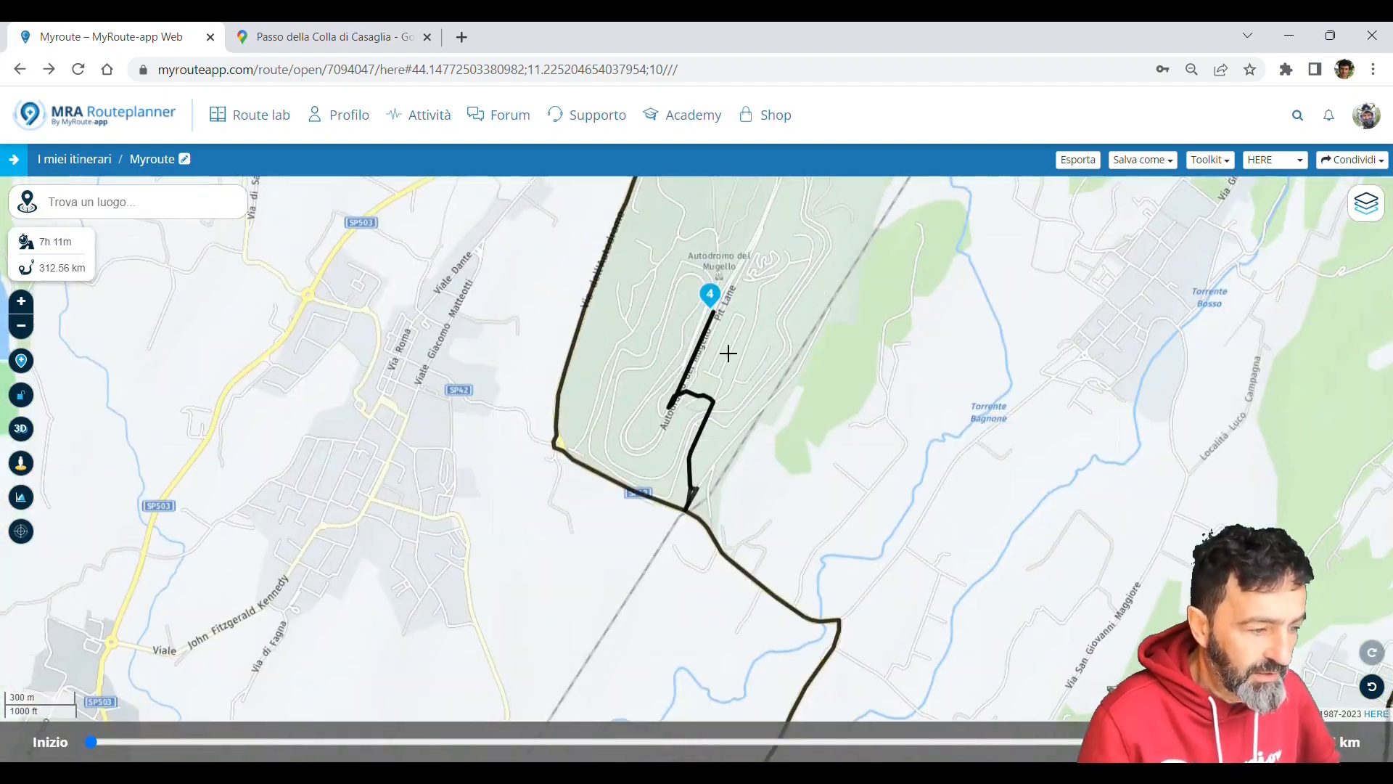
{"action": "left_click_drag", "start_coordinate": [710, 298], "coordinate": [699, 520]}
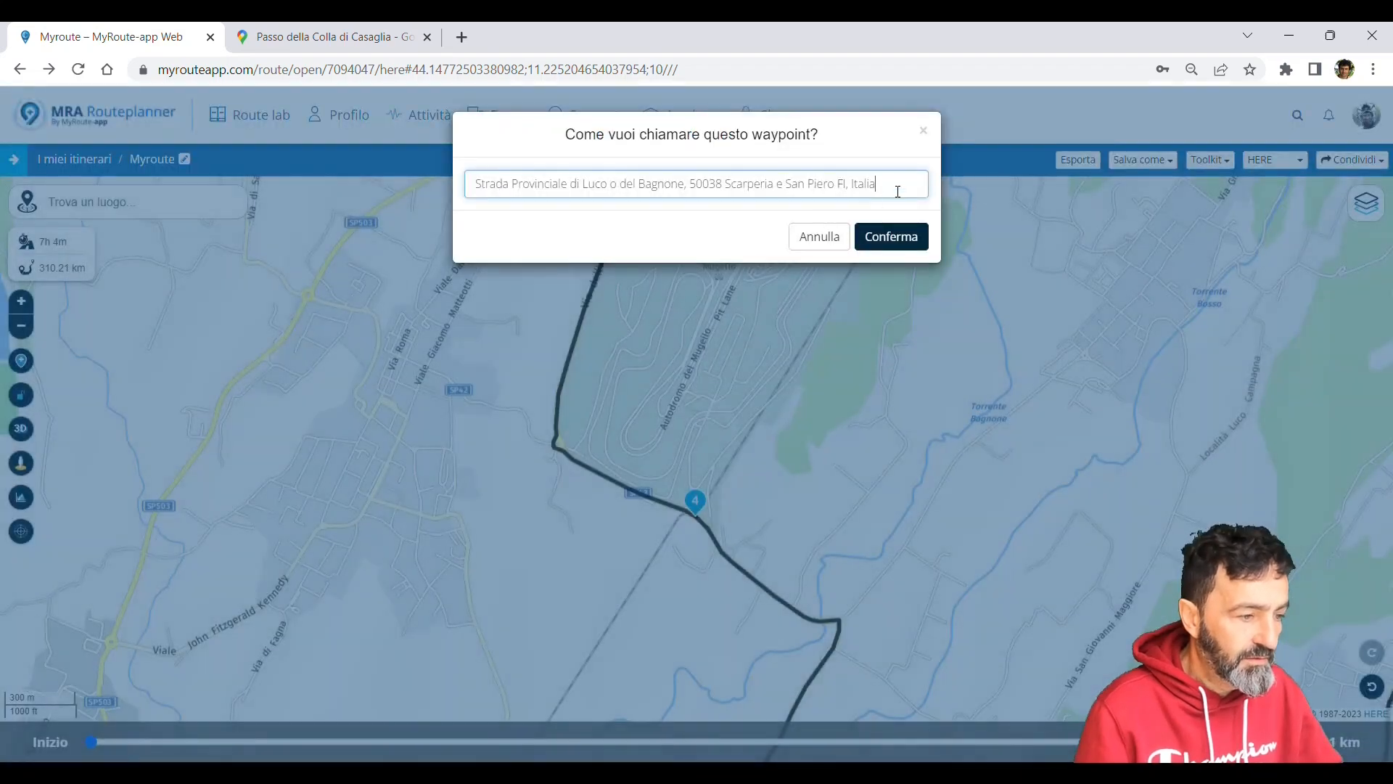
{"action": "left_click_drag", "start_coordinate": [878, 185], "coordinate": [699, 200]}
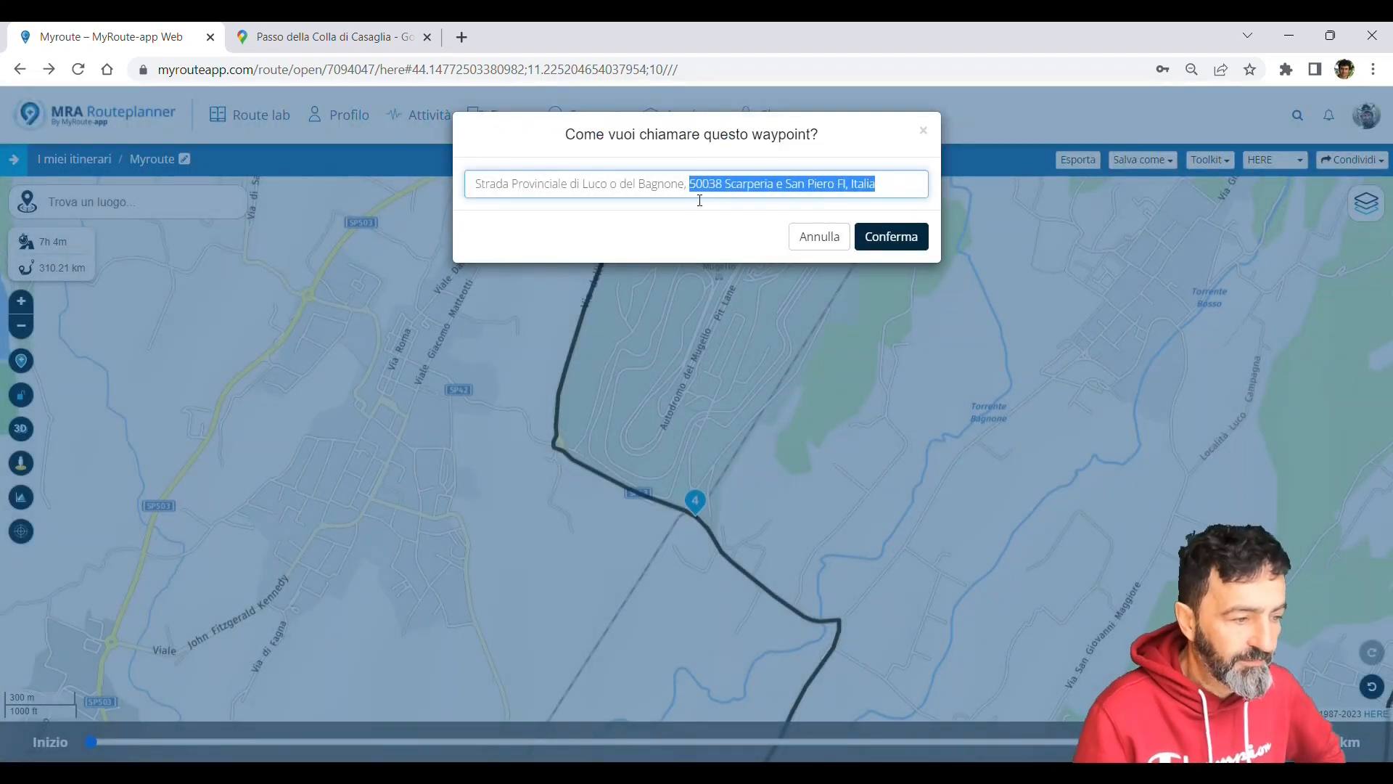
{"action": "key", "text": "BackSpace"}
{"action": "left_click", "coordinate": [899, 238]}
- Review the route around waypoint 3 and the loop between Firenzuola, the Mugello circuit and Palazzuolo sul Senio
{"action": "scroll", "coordinate": [855, 438], "scroll_direction": "down", "scroll_amount": 3}
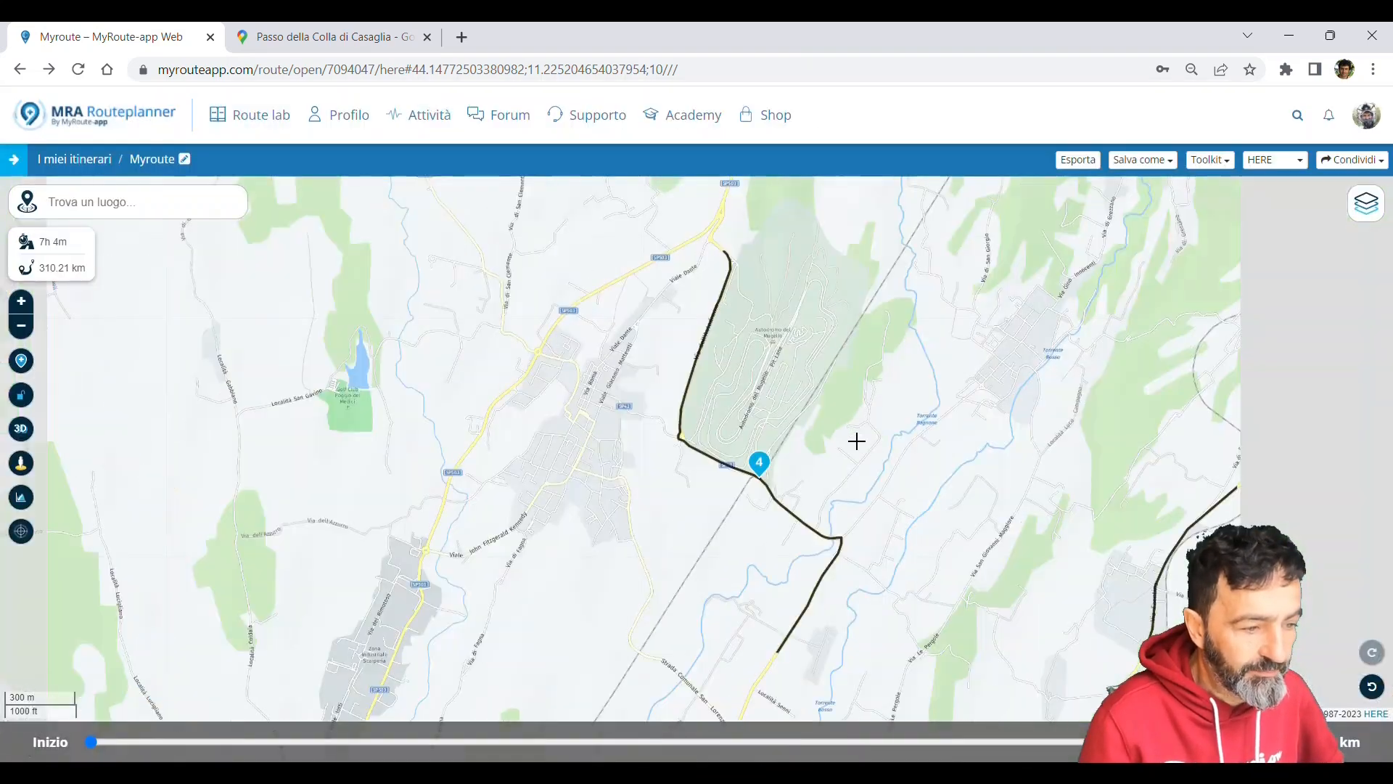
{"action": "scroll", "coordinate": [852, 352], "scroll_direction": "up", "scroll_amount": 8}
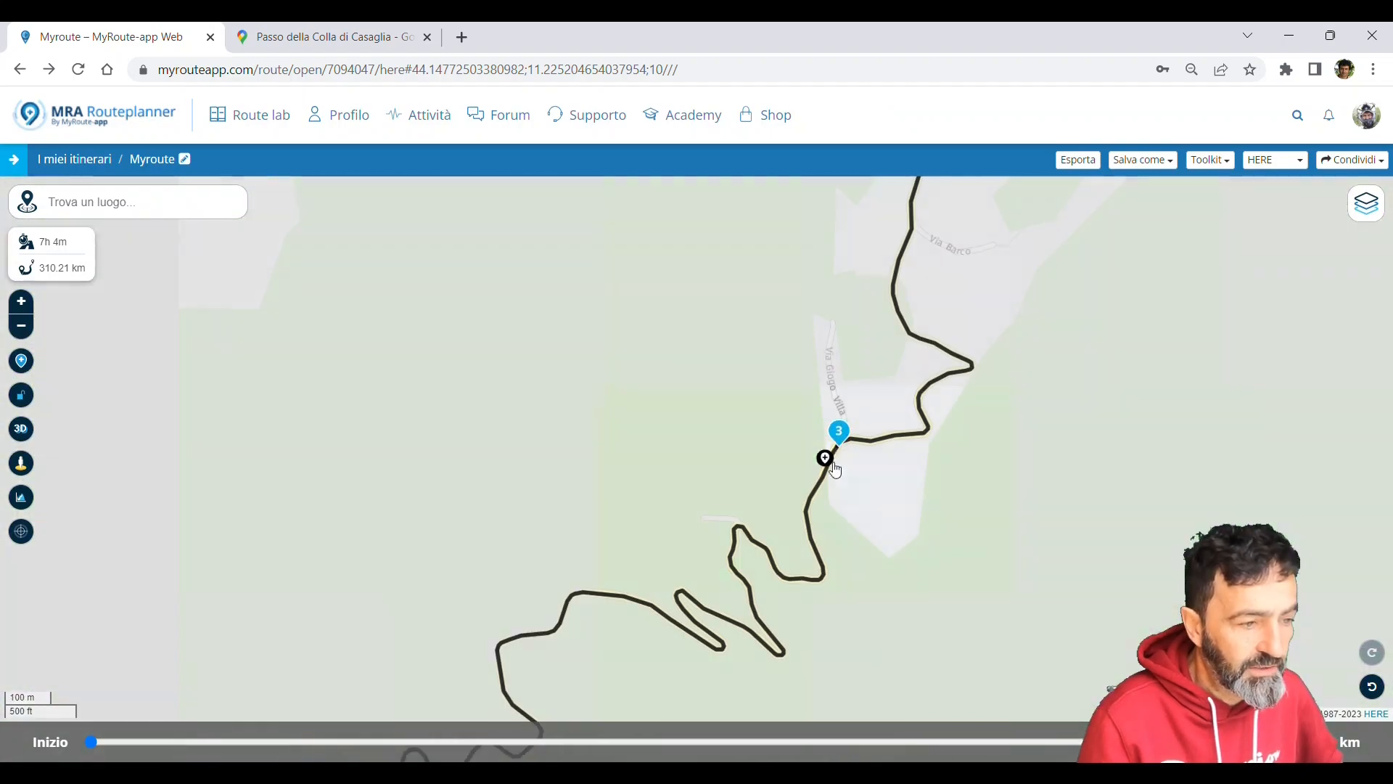
{"action": "scroll", "coordinate": [913, 403], "scroll_direction": "down", "scroll_amount": 5}
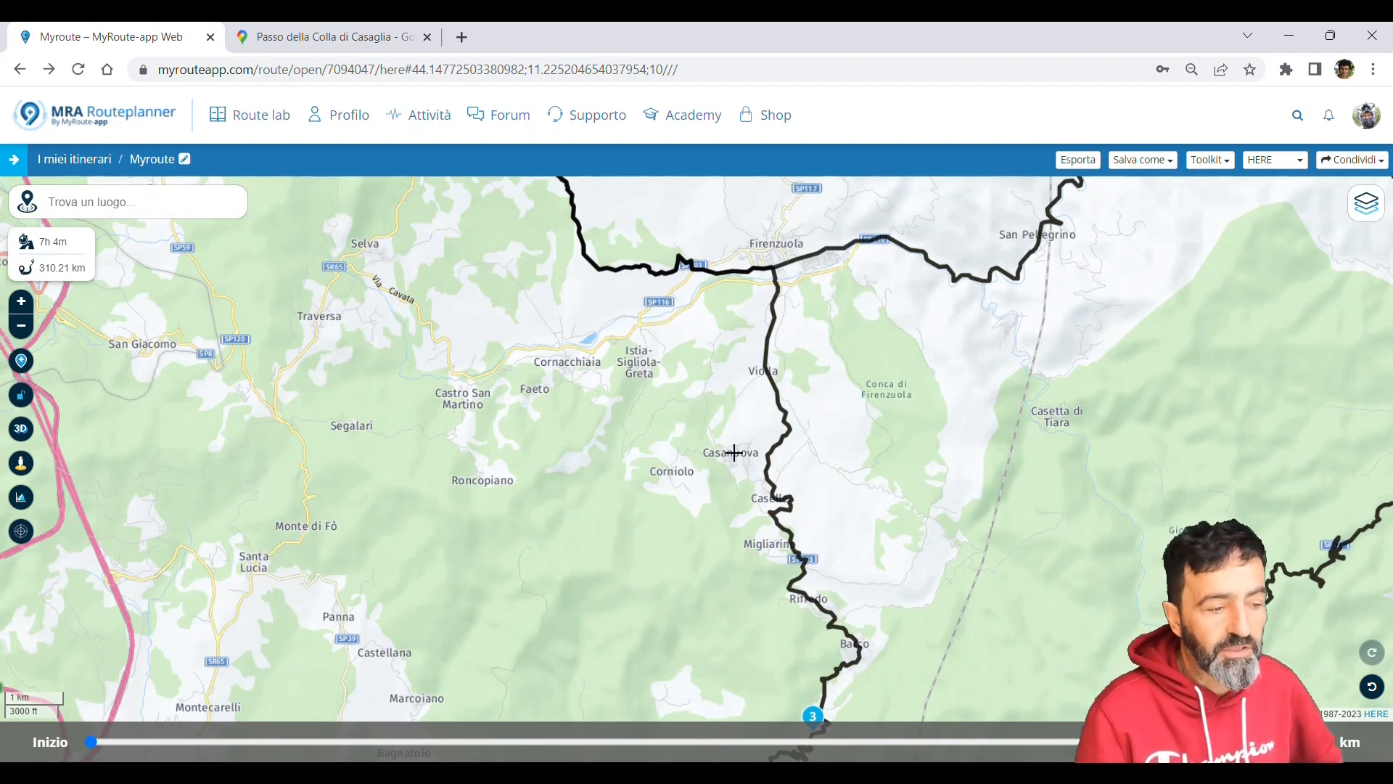
{"action": "scroll", "coordinate": [710, 451], "scroll_direction": "down", "scroll_amount": 1}
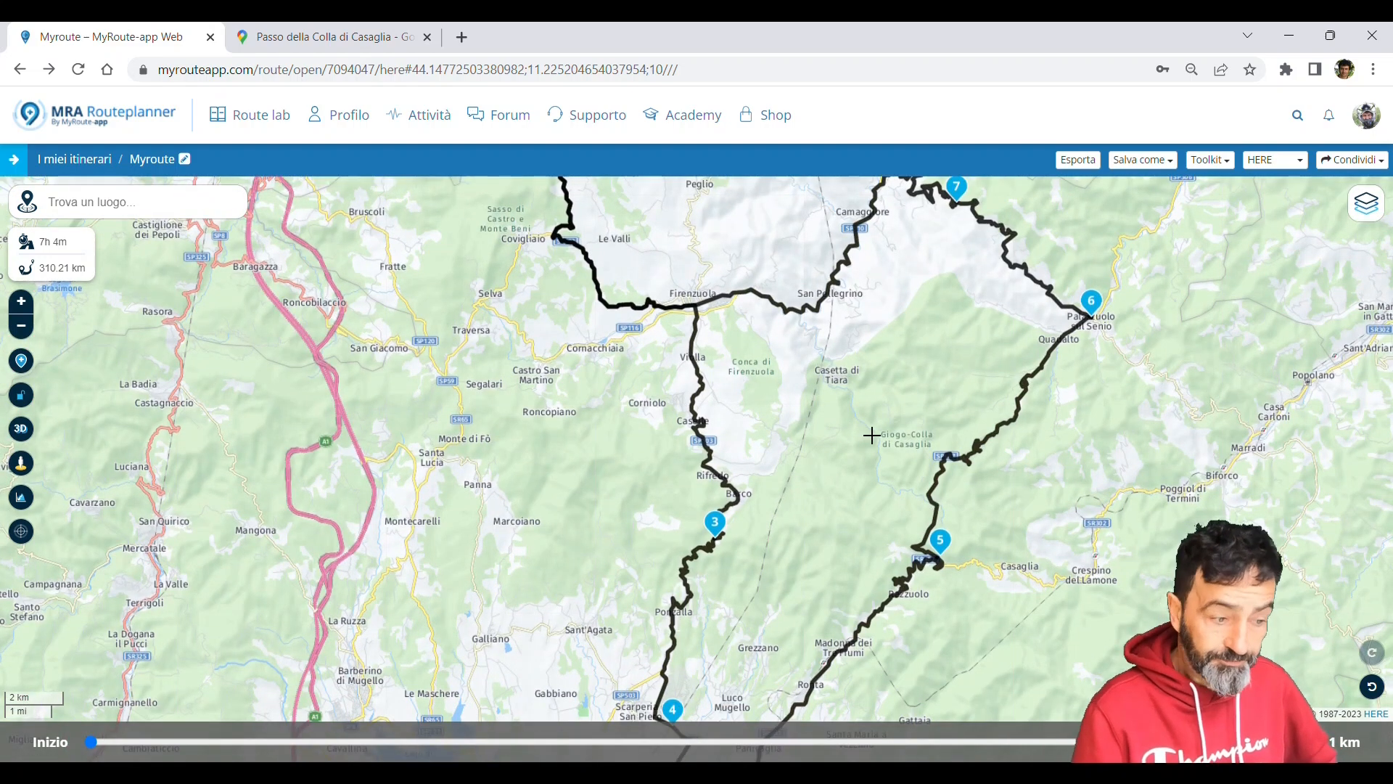
{"action": "scroll", "coordinate": [867, 500], "scroll_direction": "up", "scroll_amount": 1}
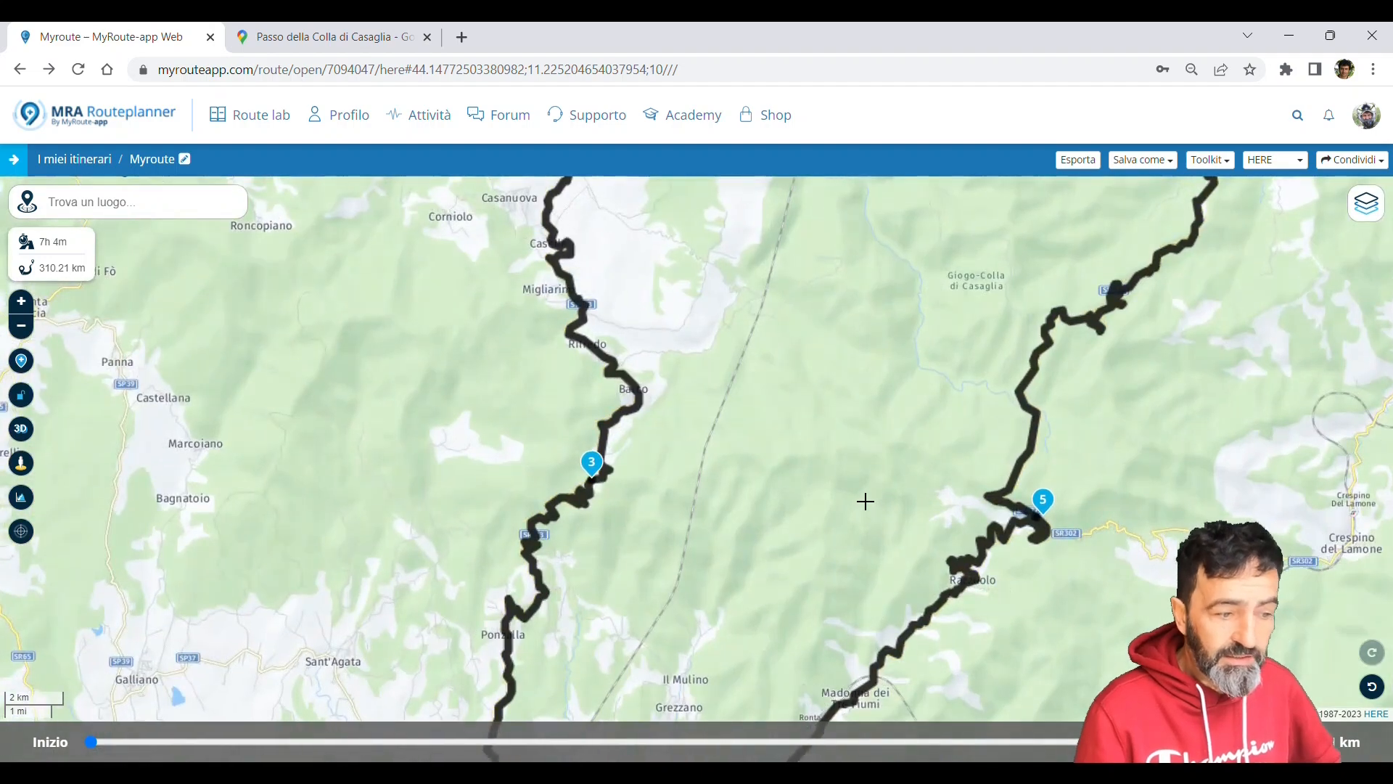
{"action": "scroll", "coordinate": [866, 501], "scroll_direction": "down", "scroll_amount": 1}
{"action": "left_click_drag", "start_coordinate": [849, 513], "coordinate": [890, 490]}
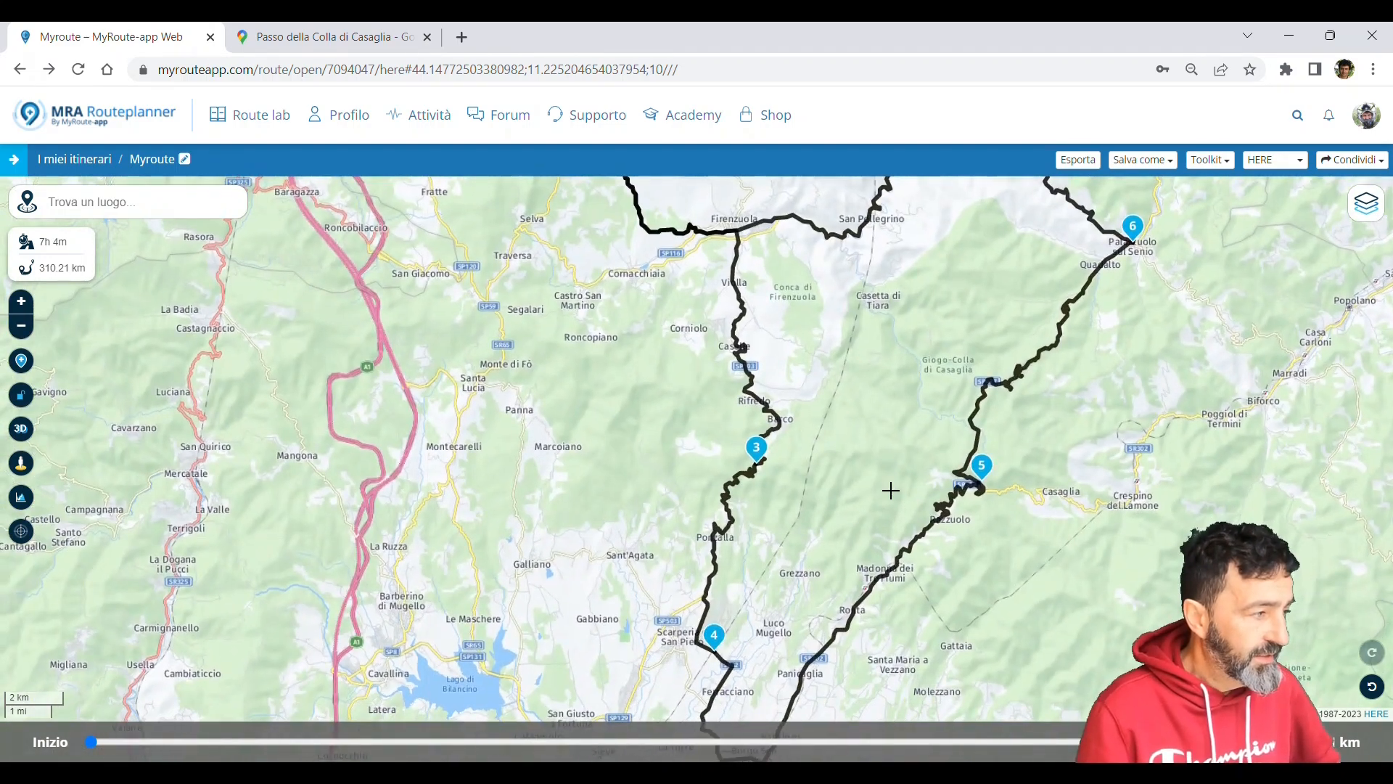
- Leave the Myroute itinerary and open the tunisia-16 orario itinerary from the Tunisia folder of the saved itineraries
{"action": "left_click", "coordinate": [18, 70]}
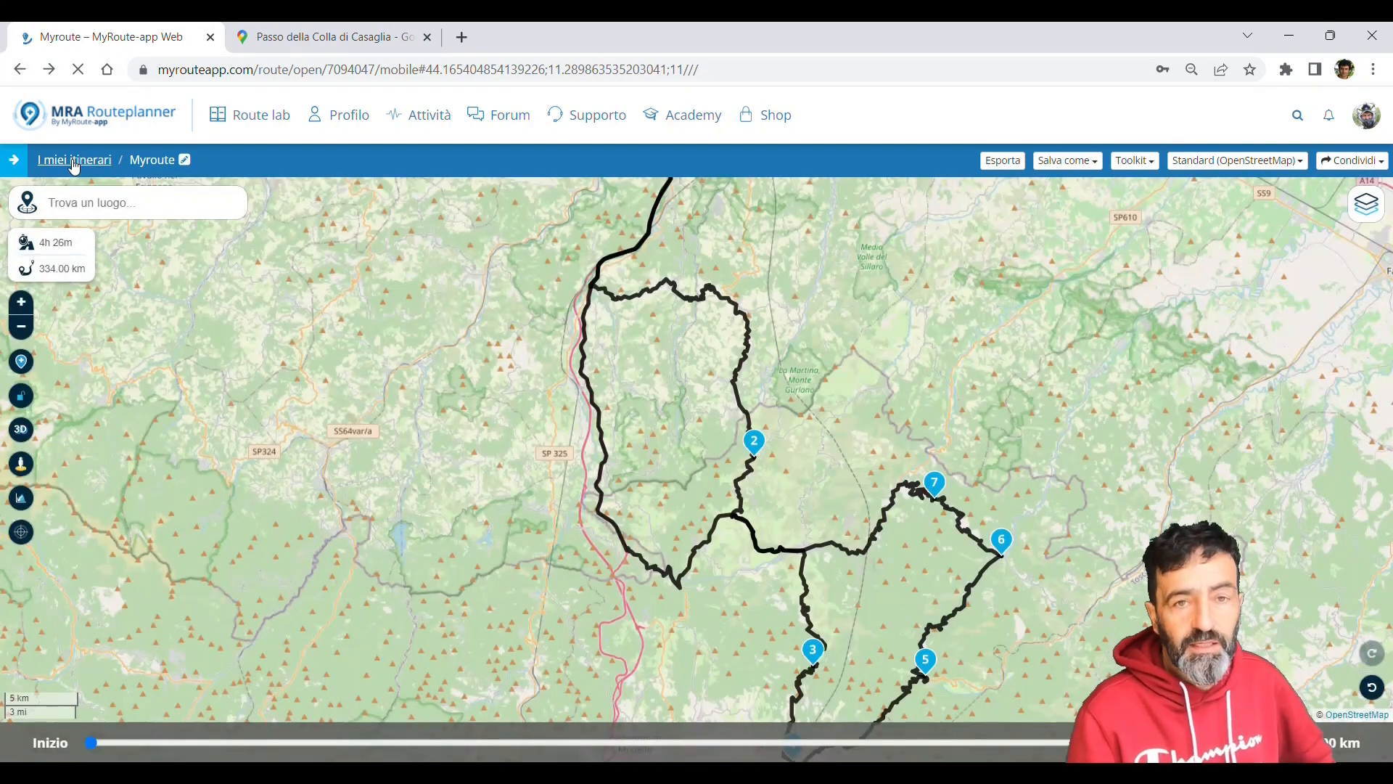
{"action": "left_click", "coordinate": [74, 160]}
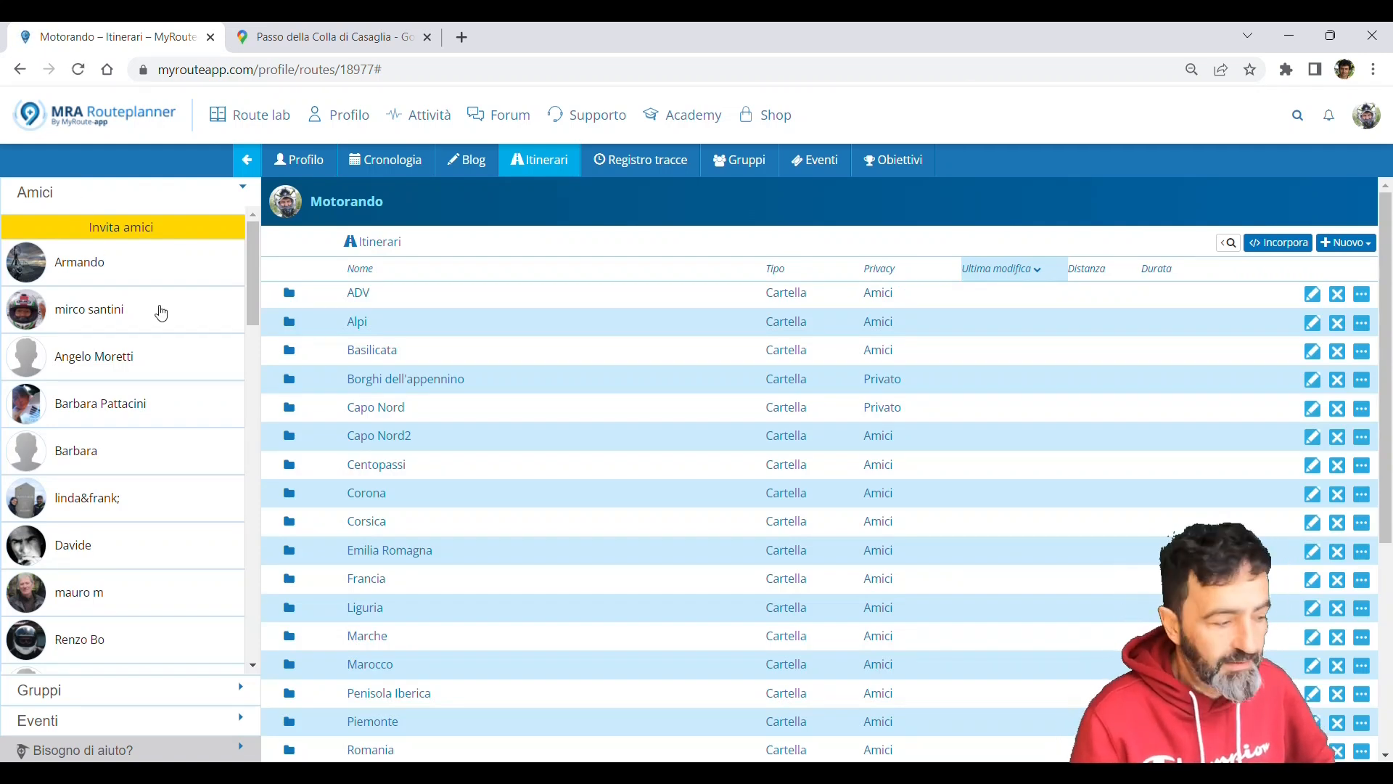
{"action": "scroll", "coordinate": [535, 510], "scroll_direction": "down", "scroll_amount": 5}
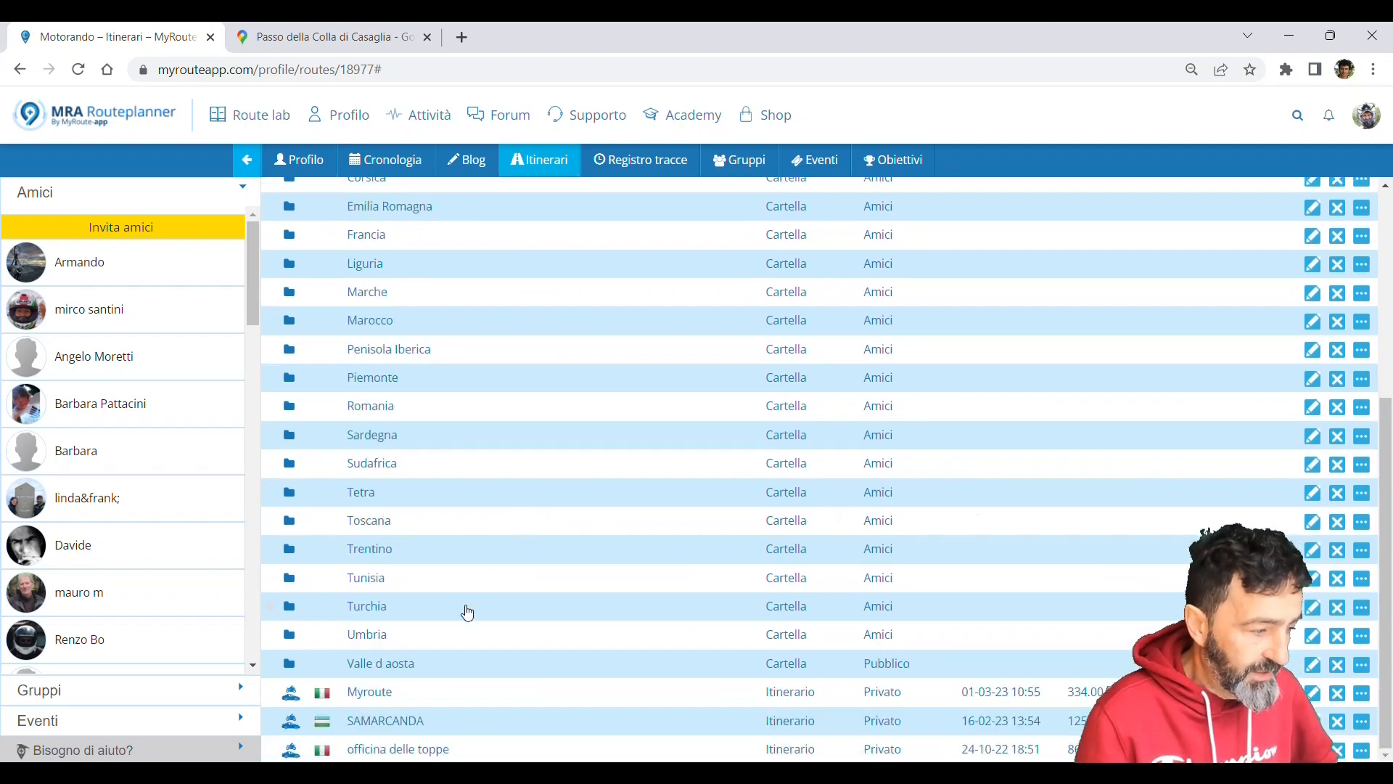
{"action": "left_click", "coordinate": [366, 580]}
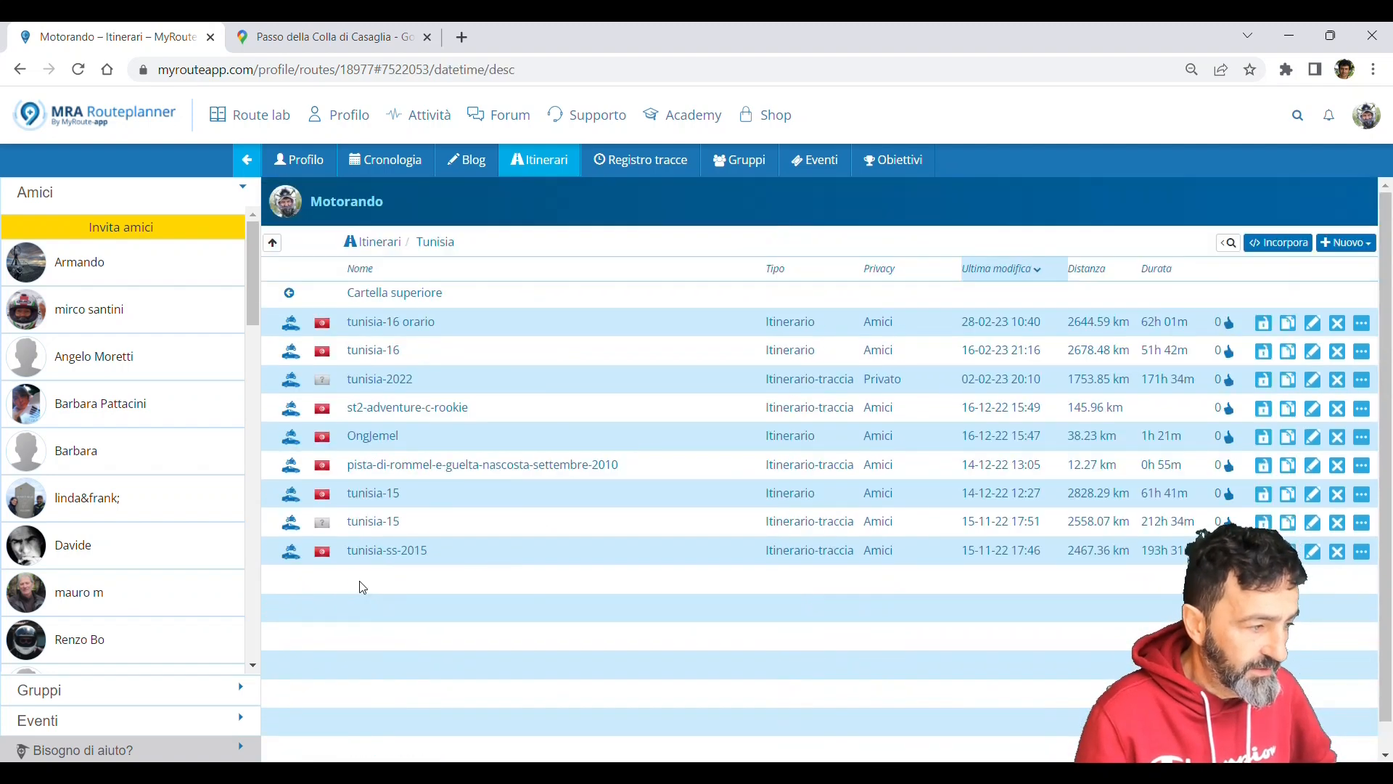
{"action": "left_click", "coordinate": [391, 327]}
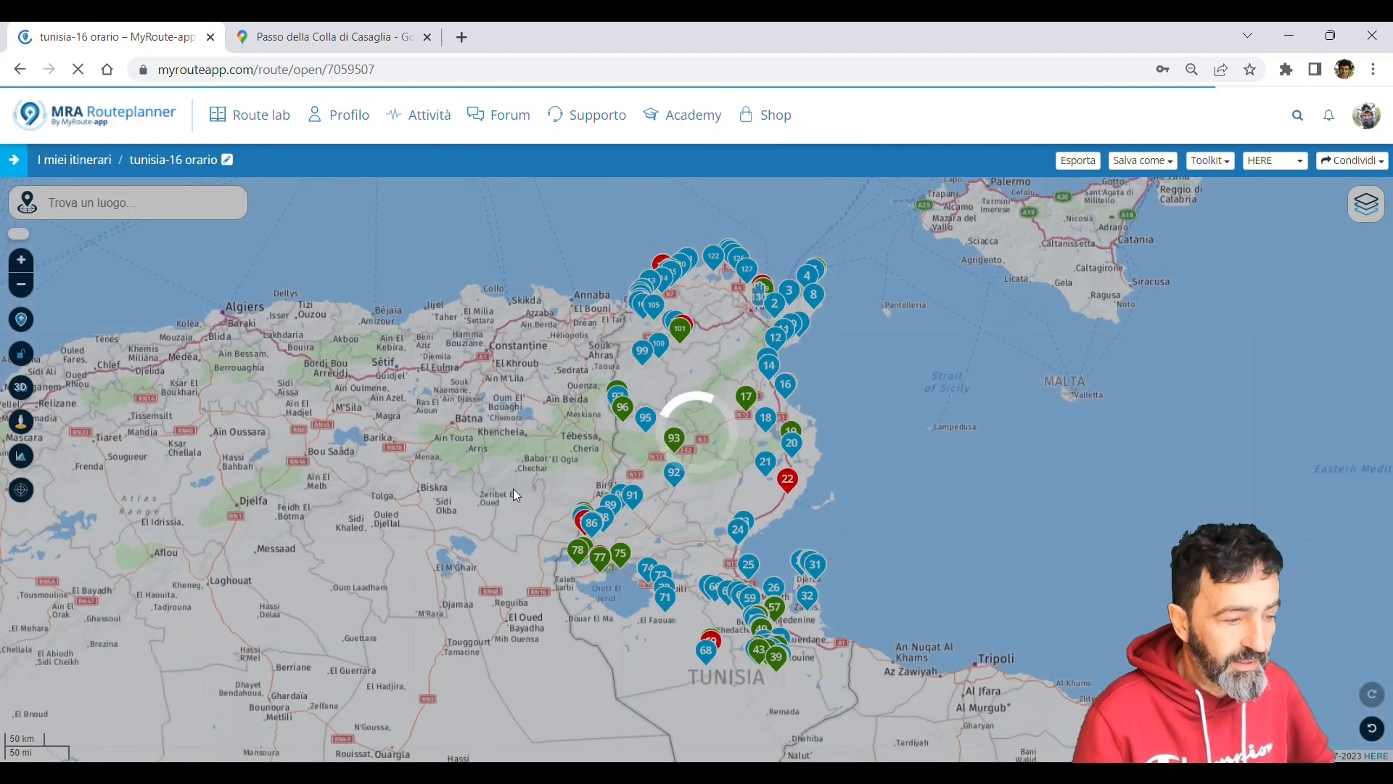
- Examine the western part of the Tunisia route, ending at waypoints 78 and 79 northwest of Tozeur
{"action": "scroll", "coordinate": [588, 524], "scroll_direction": "up", "scroll_amount": 5}
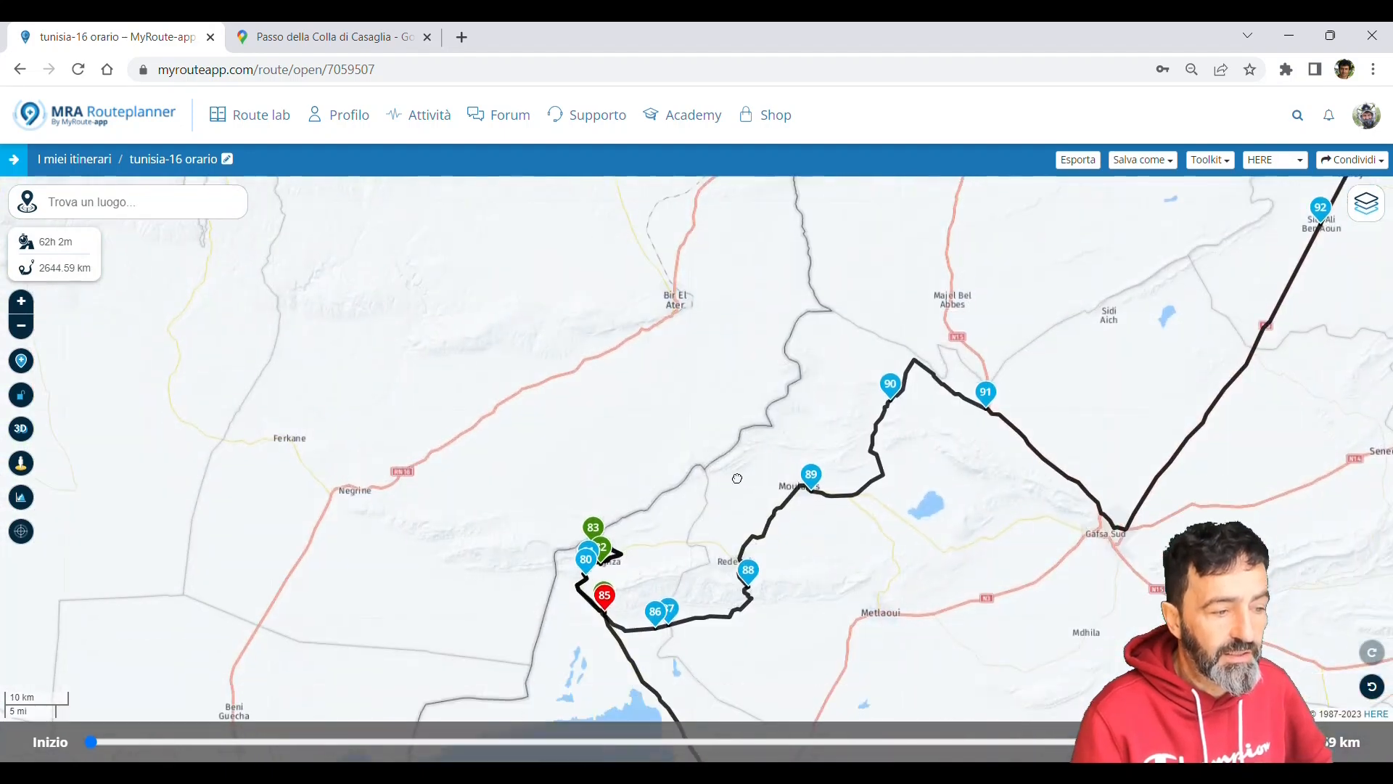
{"action": "scroll", "coordinate": [731, 392], "scroll_direction": "up", "scroll_amount": 2}
{"action": "scroll", "coordinate": [547, 534], "scroll_direction": "down", "scroll_amount": 4}
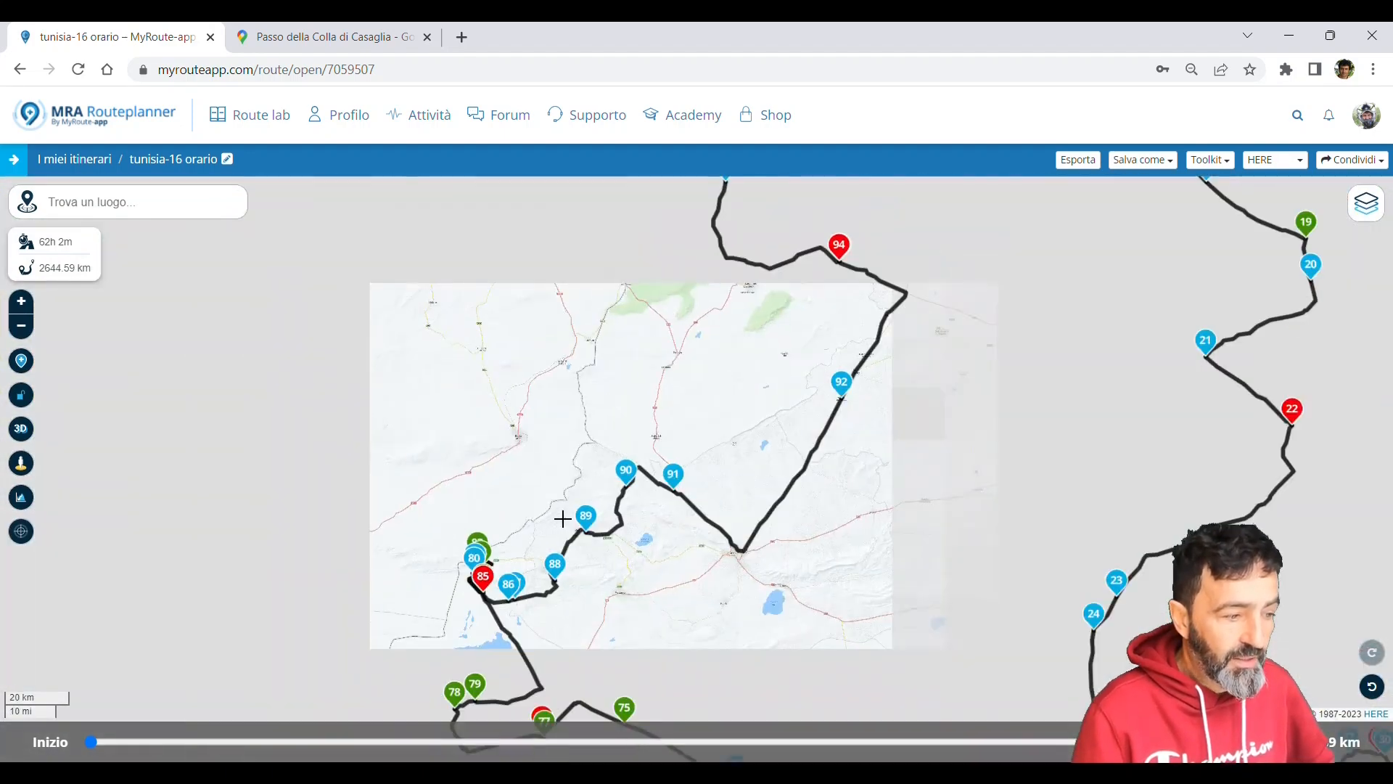
{"action": "scroll", "coordinate": [660, 449], "scroll_direction": "down", "scroll_amount": 2}
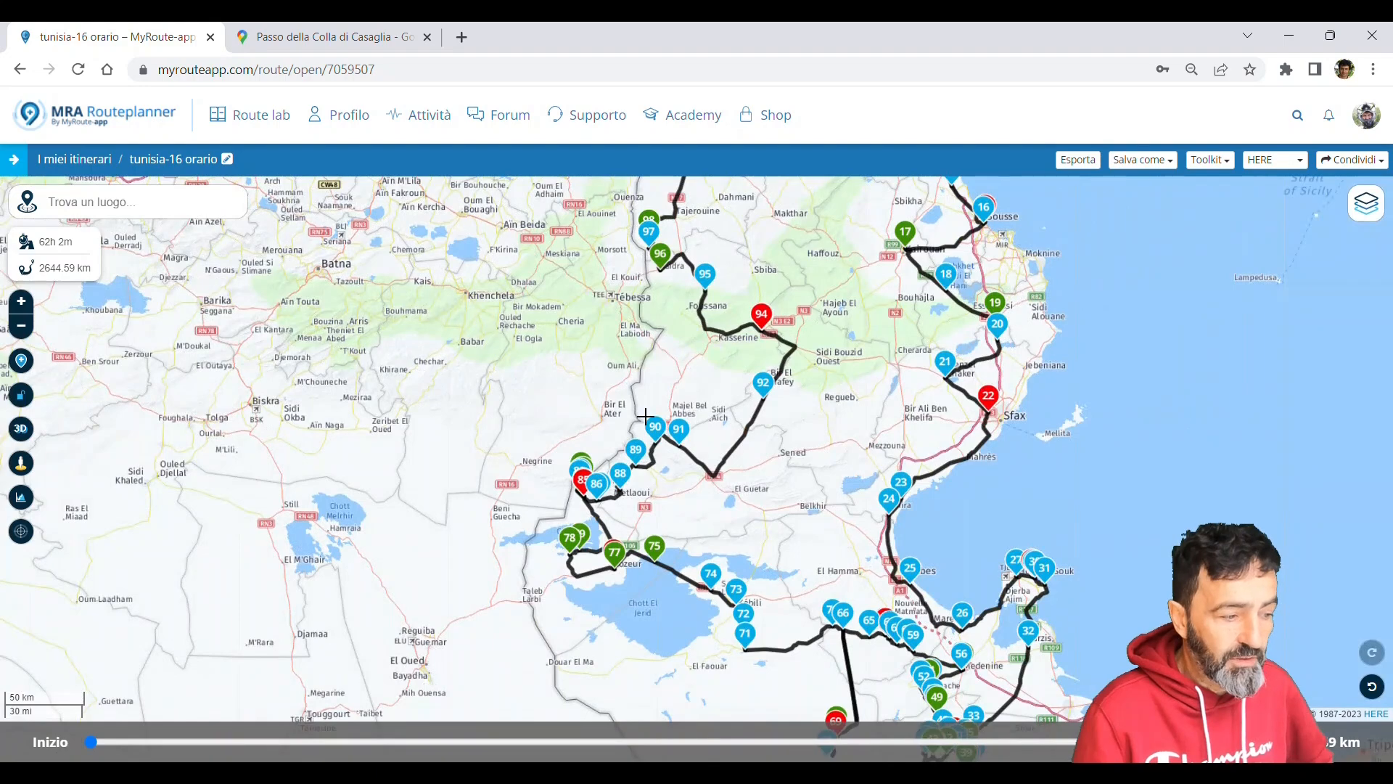
{"action": "scroll", "coordinate": [569, 569], "scroll_direction": "up", "scroll_amount": 5}
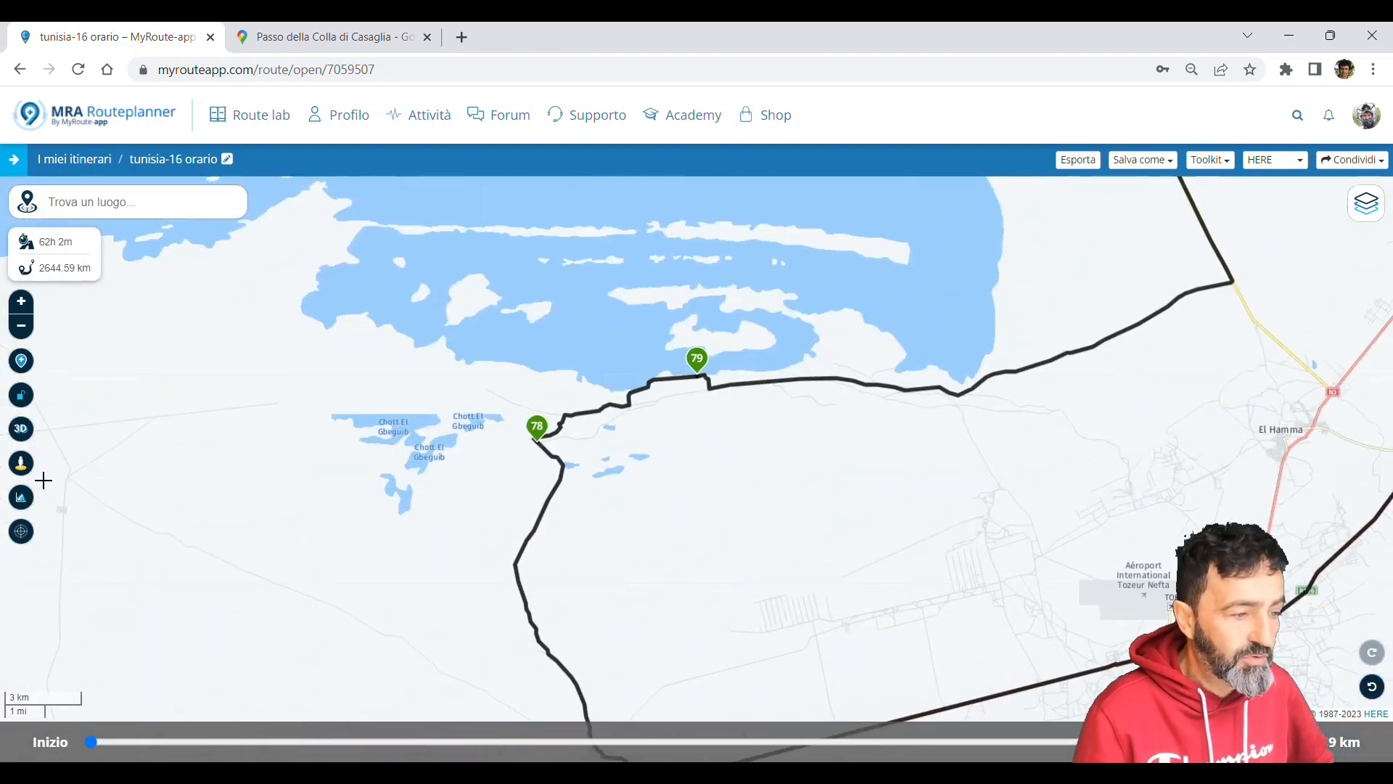
- Show the street-level imagery coverage around waypoint 79 and open the panorama right beside that waypoint
{"action": "scroll", "coordinate": [666, 438], "scroll_direction": "up", "scroll_amount": 1}
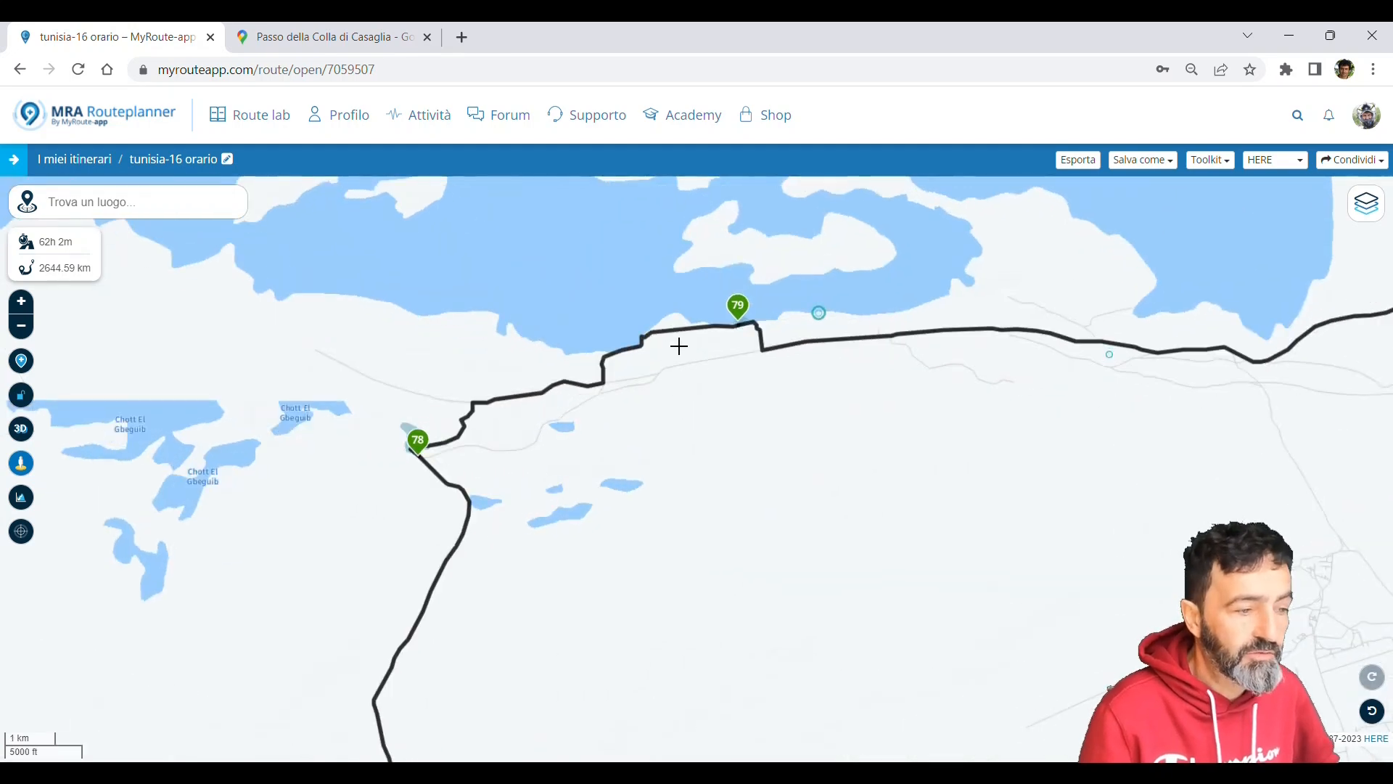
{"action": "scroll", "coordinate": [673, 365], "scroll_direction": "up", "scroll_amount": 1}
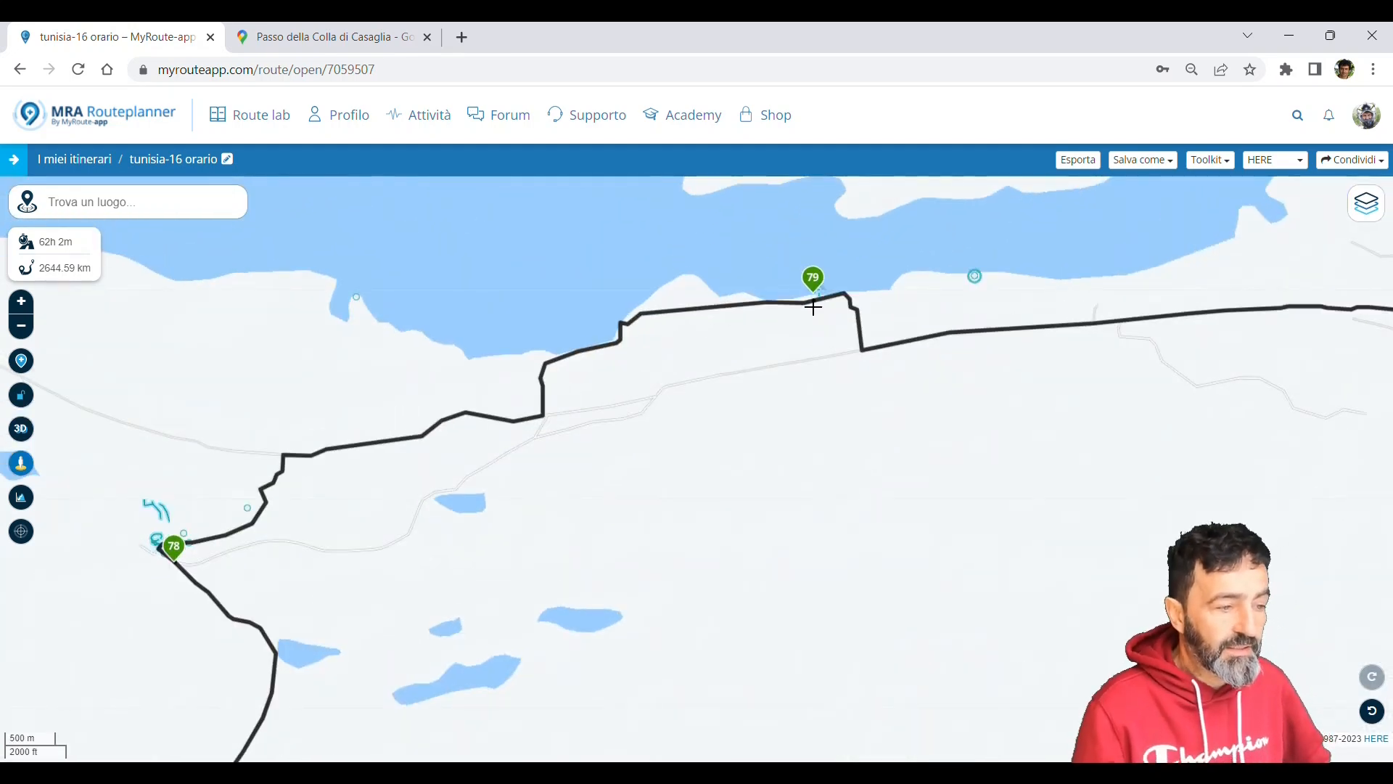
{"action": "scroll", "coordinate": [824, 286], "scroll_direction": "up", "scroll_amount": 4}
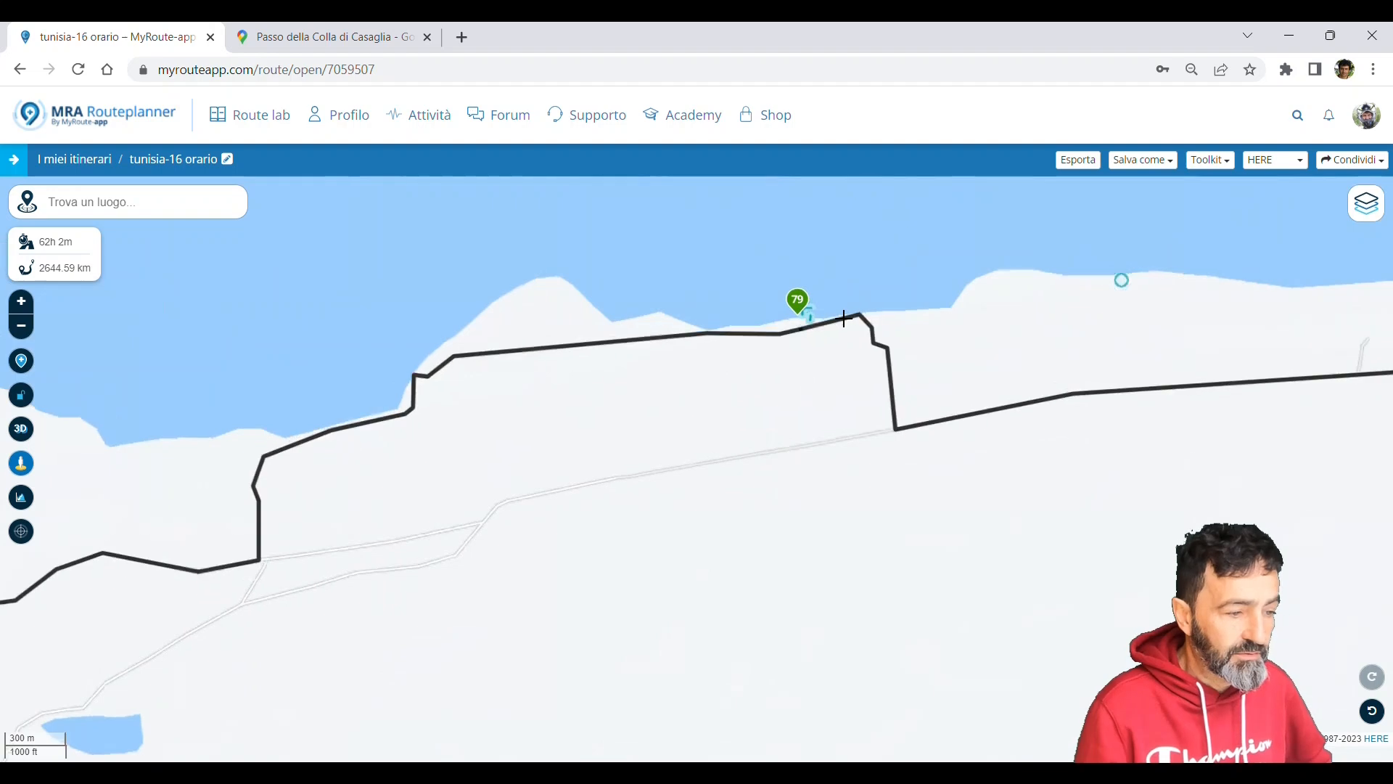
{"action": "scroll", "coordinate": [829, 383], "scroll_direction": "down", "scroll_amount": 4}
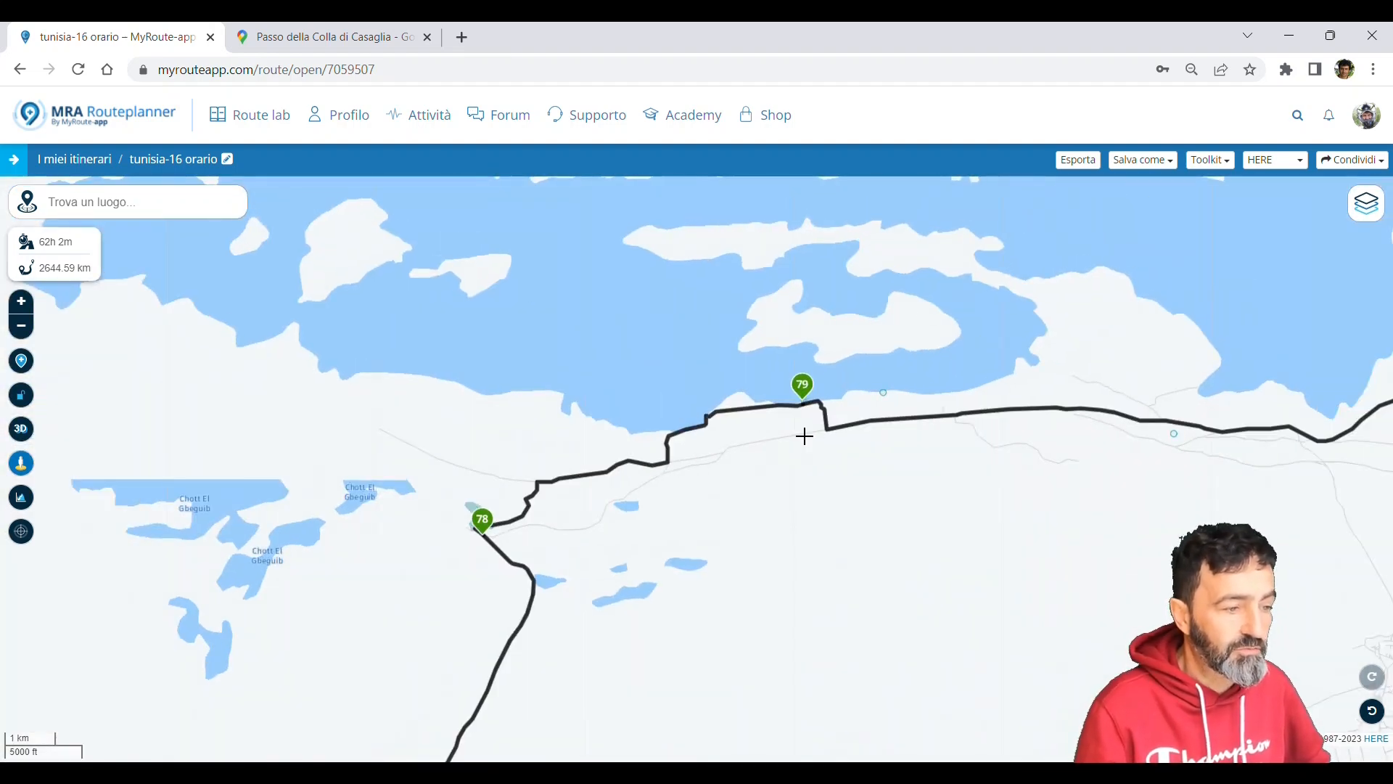
{"action": "scroll", "coordinate": [815, 481], "scroll_direction": "up", "scroll_amount": 3}
{"action": "left_click_drag", "start_coordinate": [779, 322], "coordinate": [790, 612]}
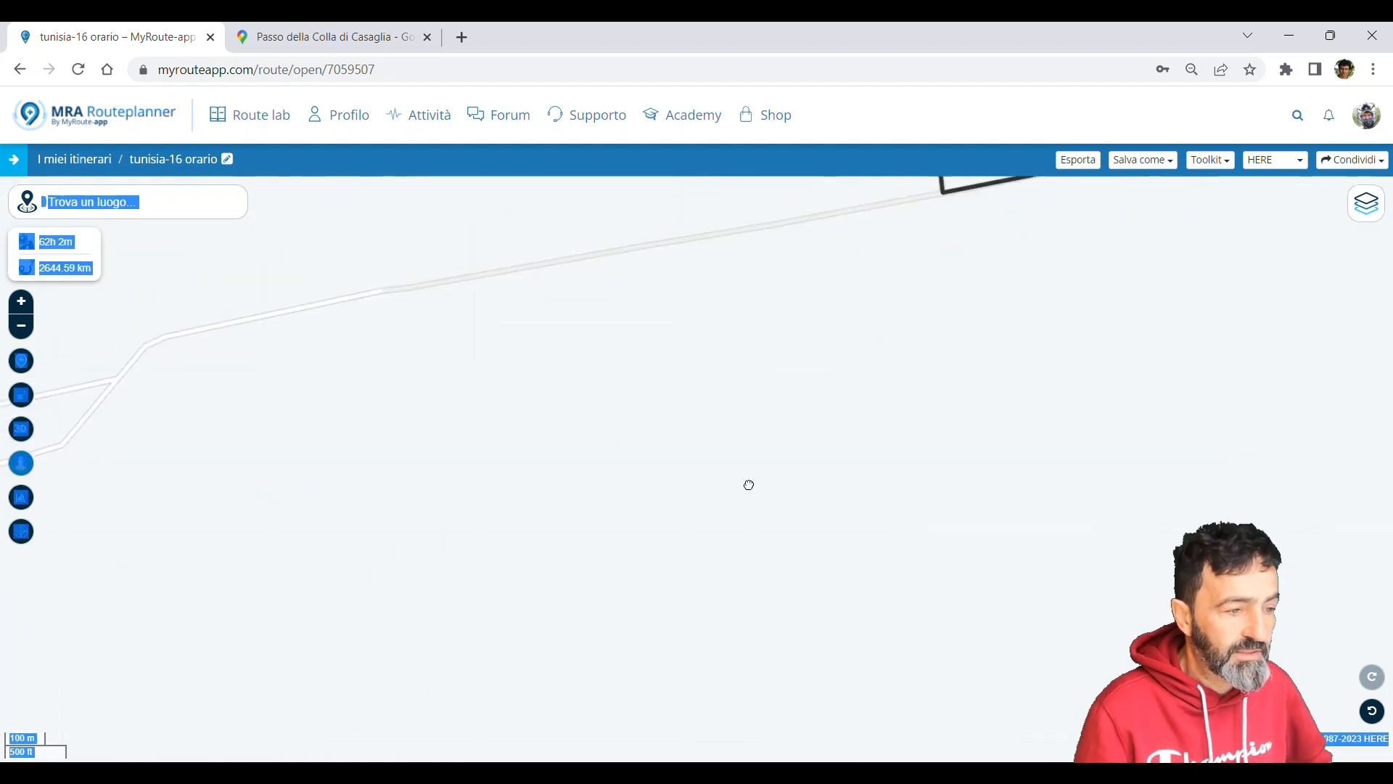
{"action": "left_click_drag", "start_coordinate": [726, 391], "coordinate": [753, 494]}
{"action": "scroll", "coordinate": [753, 494], "scroll_direction": "up", "scroll_amount": 3}
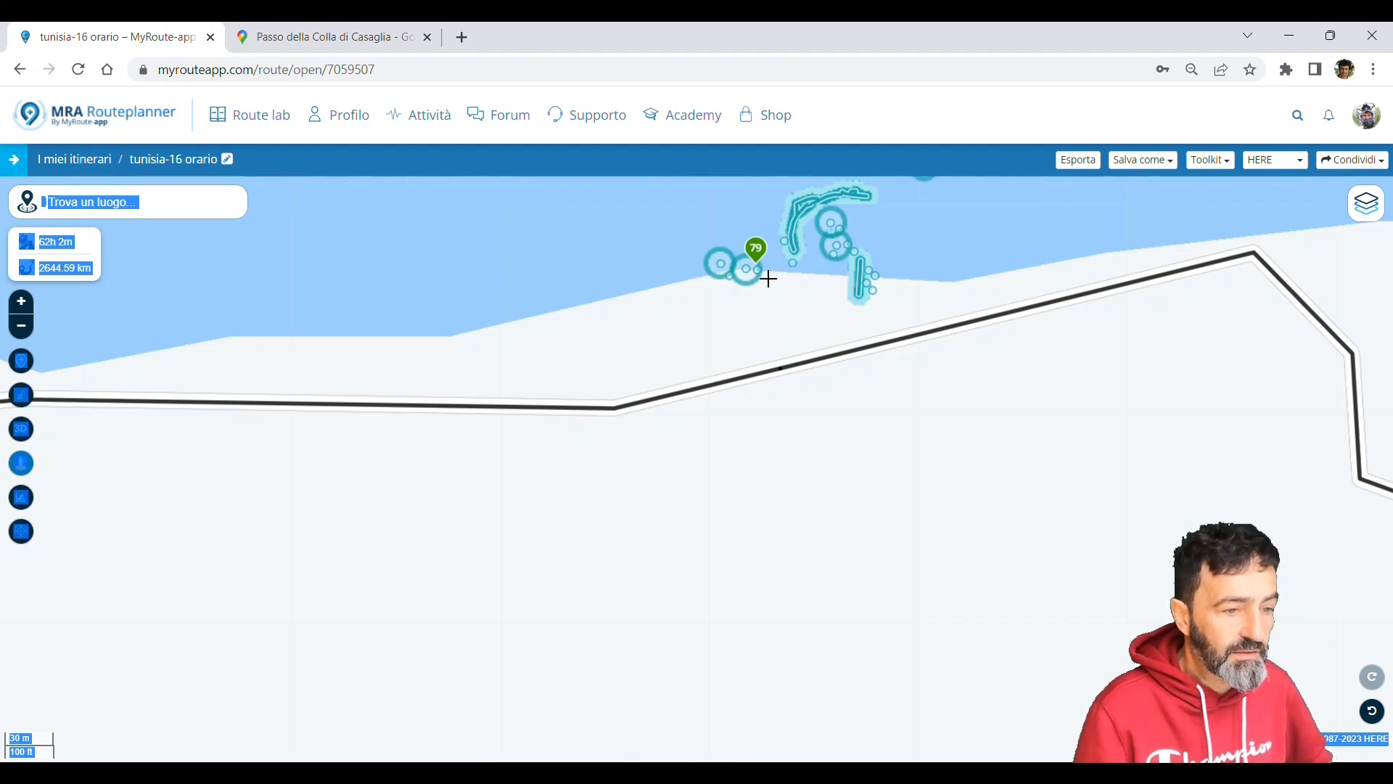
{"action": "left_click", "coordinate": [750, 267]}
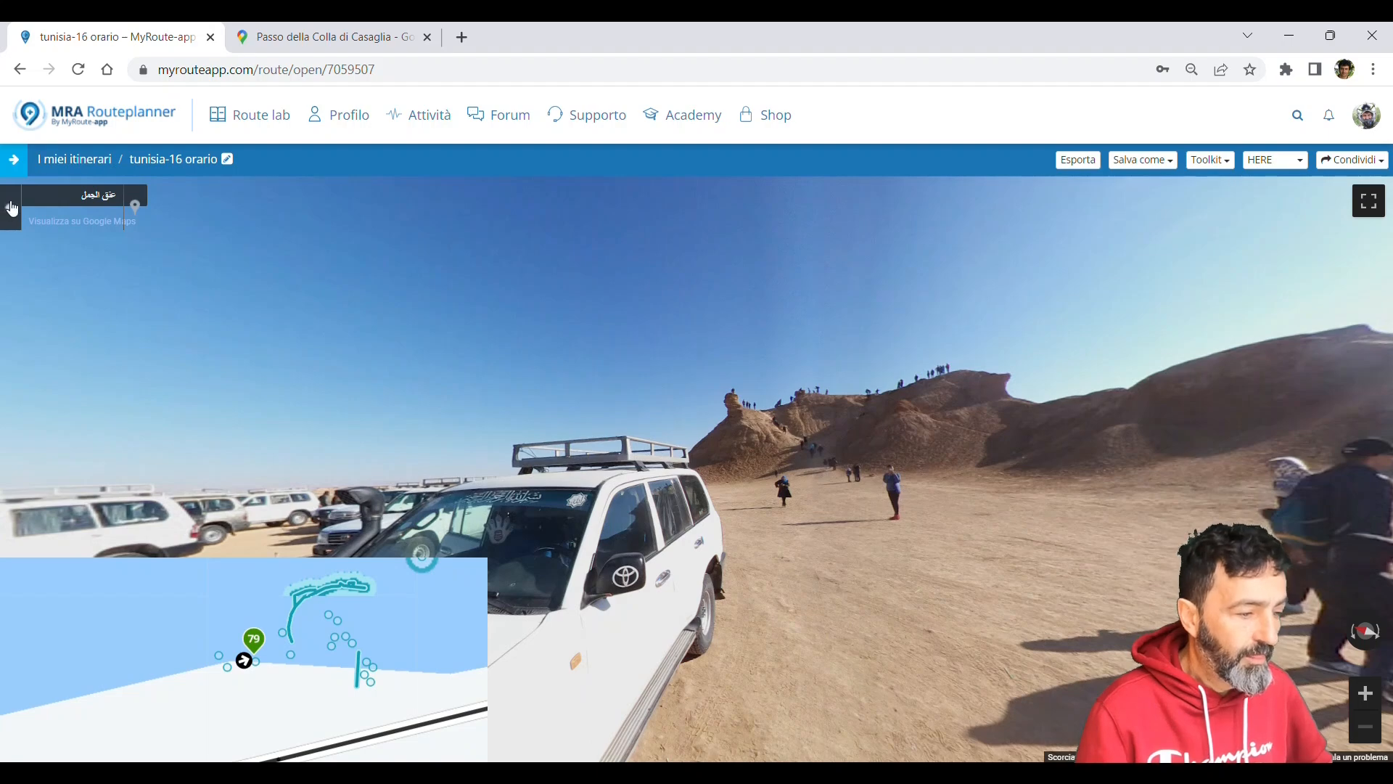
- Look around the rock formation from the curved imagery track northeast of waypoint 79 and advance along the track
{"action": "left_click", "coordinate": [323, 635]}
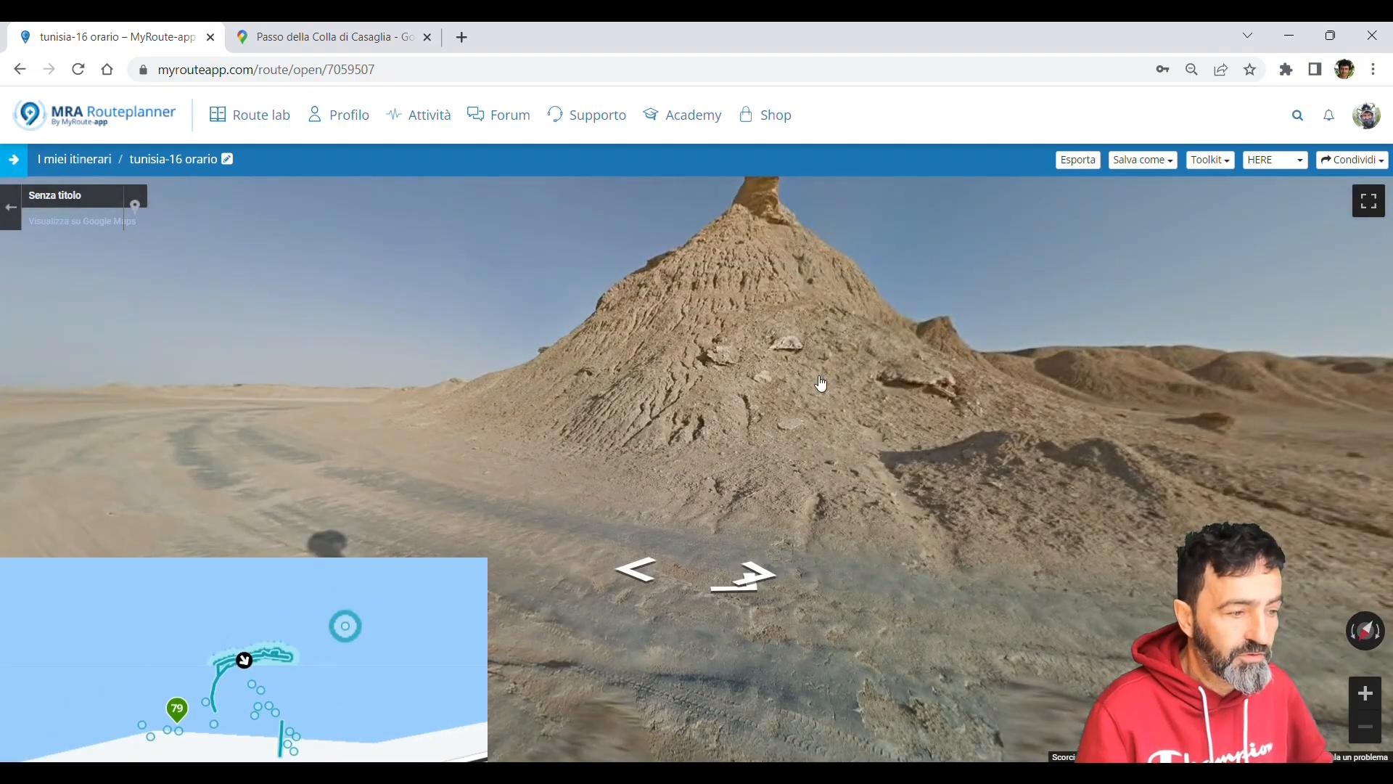
{"action": "left_click_drag", "start_coordinate": [820, 383], "coordinate": [521, 422]}
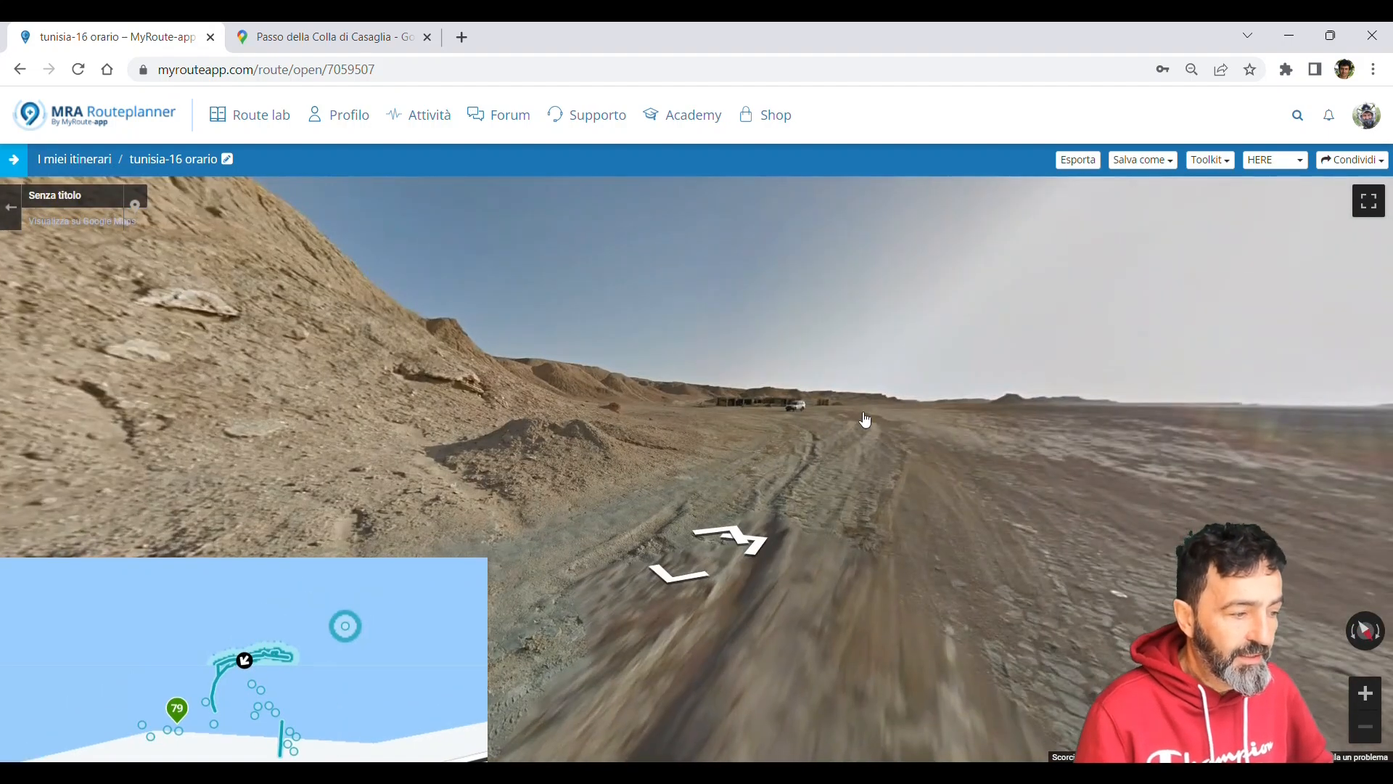
{"action": "left_click_drag", "start_coordinate": [863, 422], "coordinate": [736, 415]}
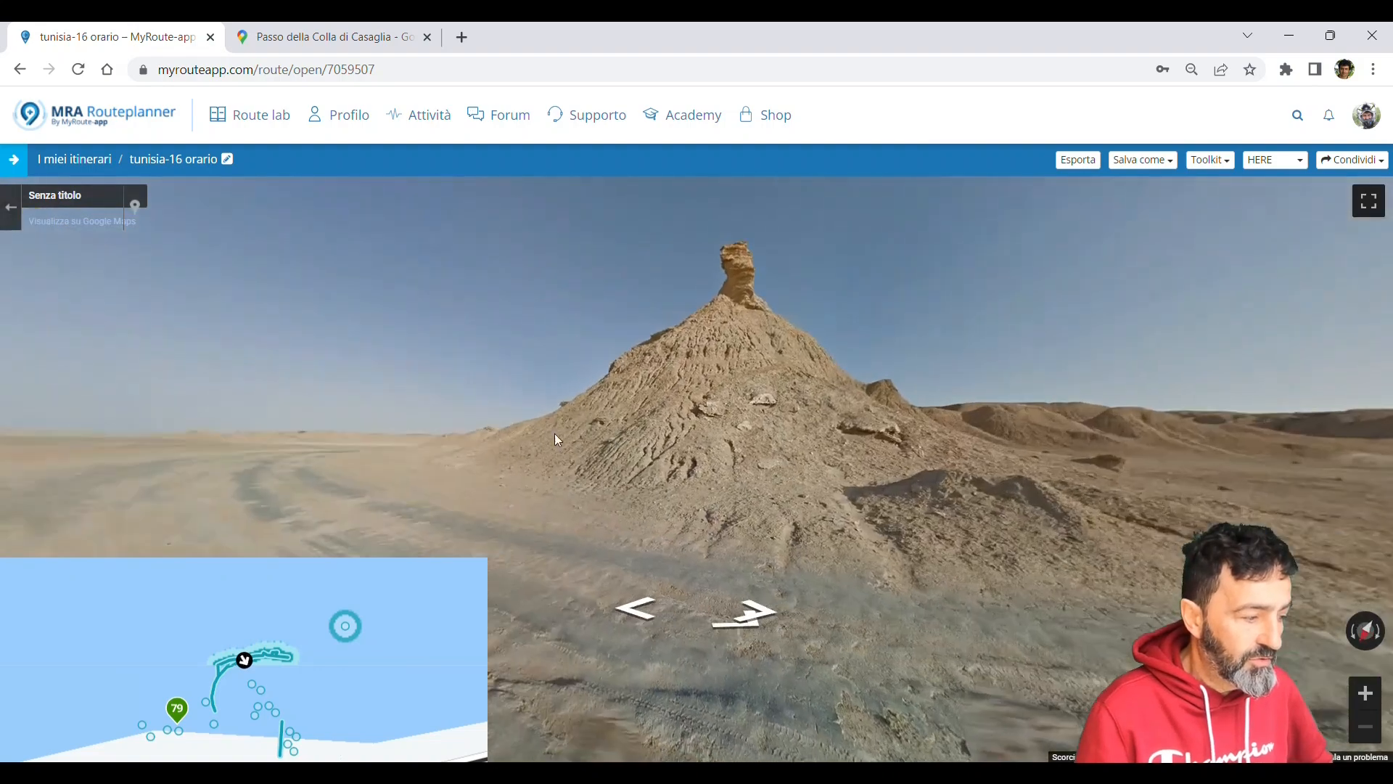
{"action": "left_click_drag", "start_coordinate": [557, 439], "coordinate": [939, 426]}
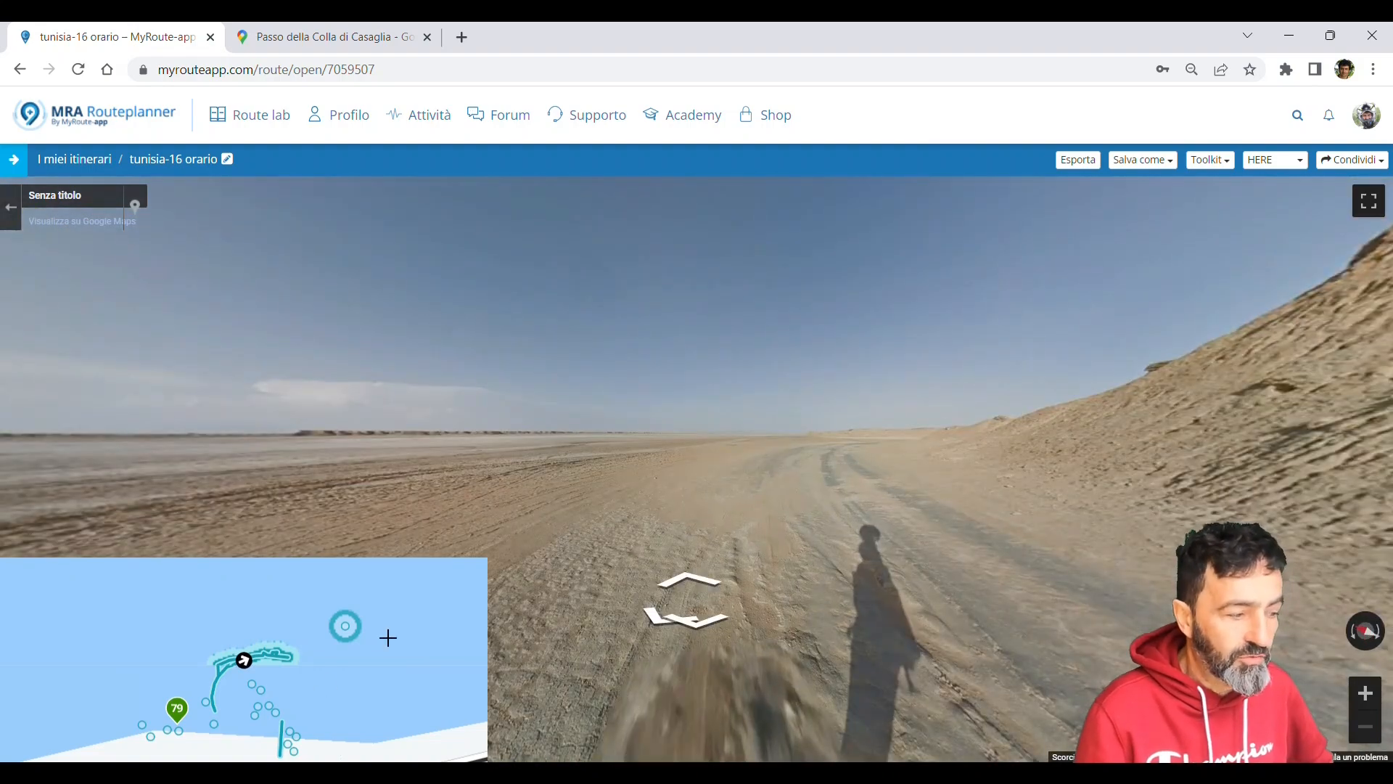
{"action": "left_click", "coordinate": [968, 415]}
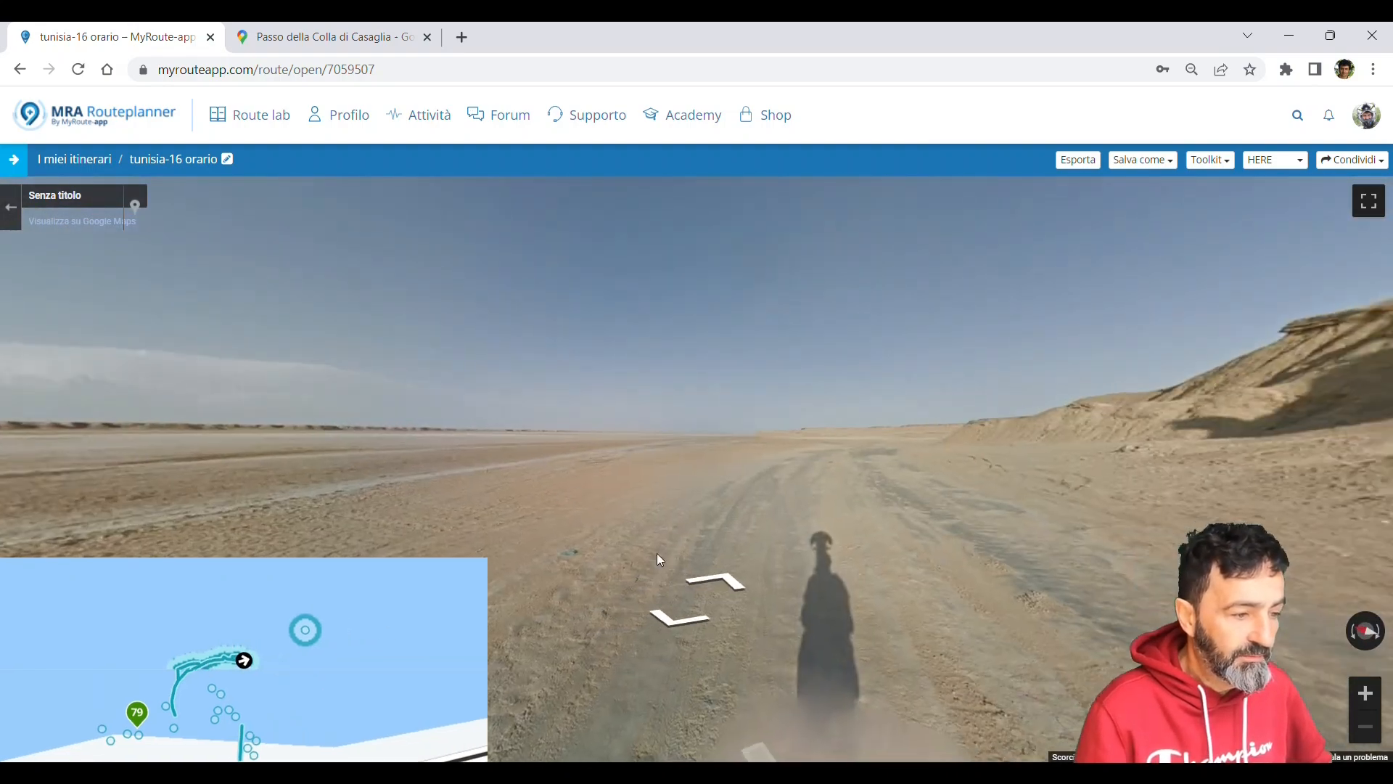
- View the salt flat and rock from the isolated panorama spot northeast of the track, and return to the map around waypoint 79
{"action": "left_click", "coordinate": [326, 636]}
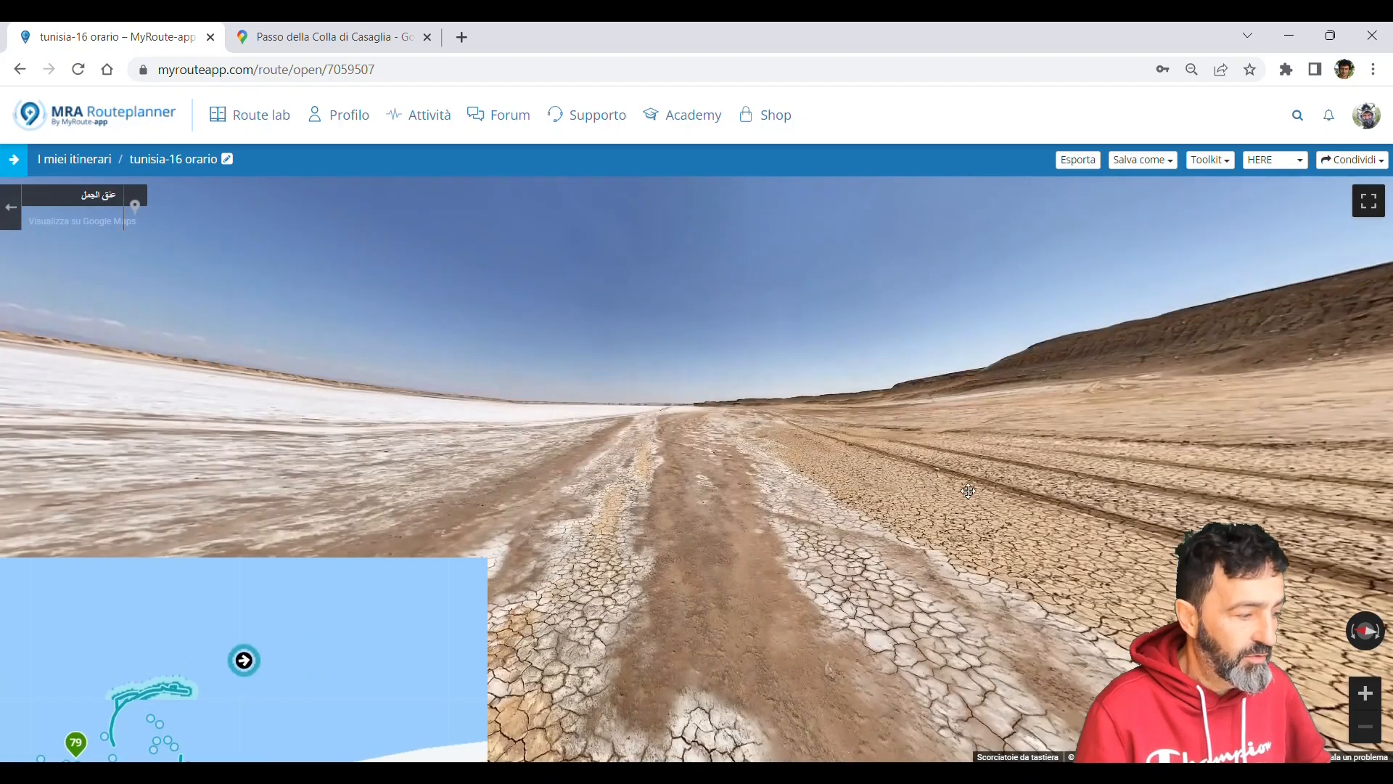
{"action": "left_click_drag", "start_coordinate": [968, 491], "coordinate": [508, 508]}
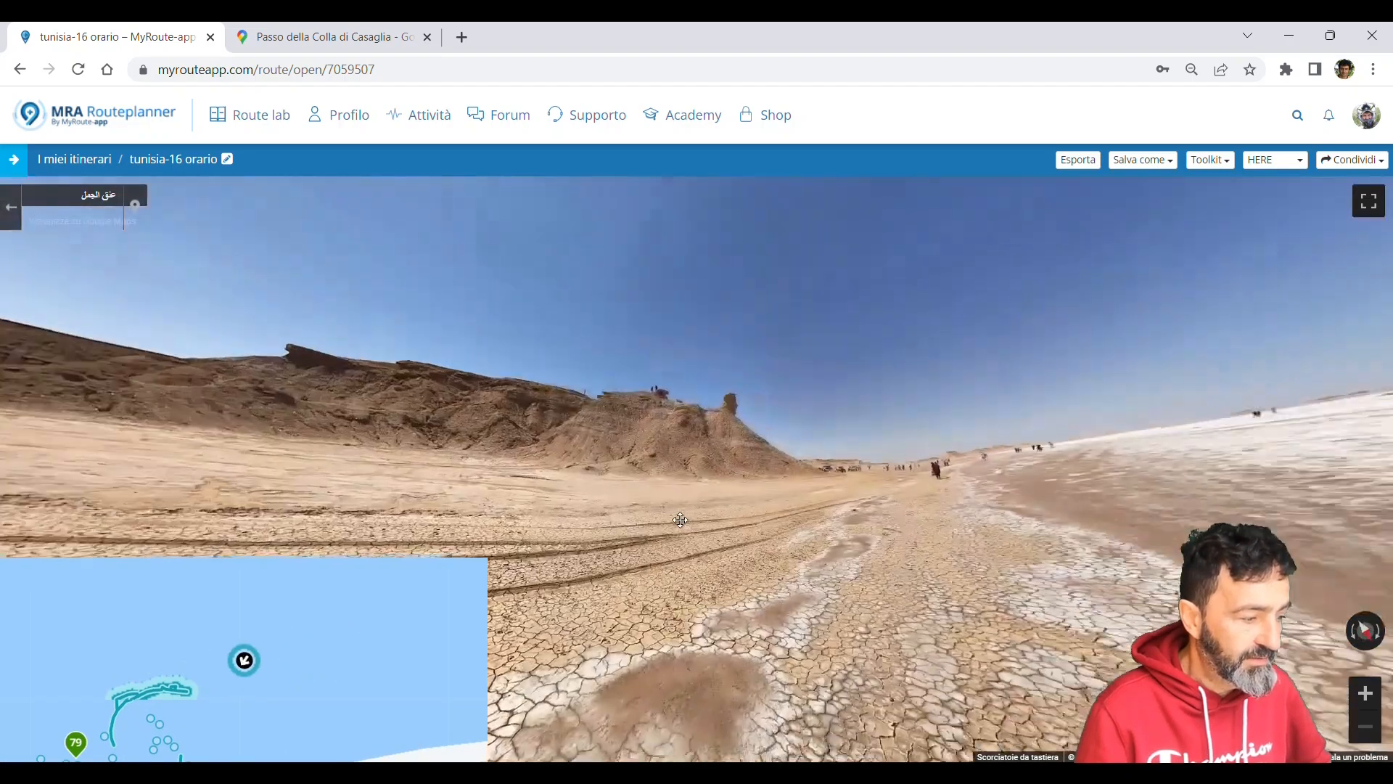
{"action": "scroll", "coordinate": [264, 719], "scroll_direction": "down", "scroll_amount": 1}
{"action": "left_click_drag", "start_coordinate": [259, 718], "coordinate": [354, 612]}
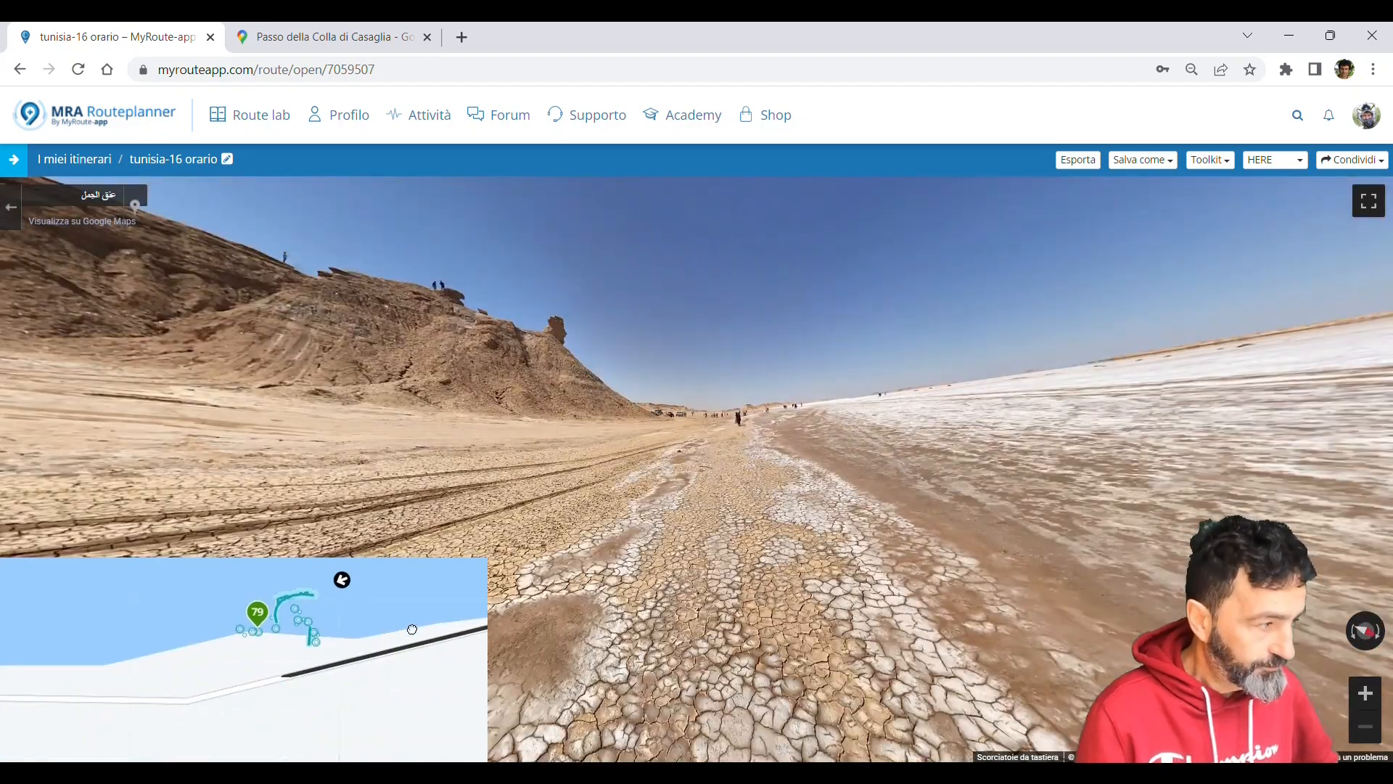
{"action": "left_click", "coordinate": [10, 215]}
{"action": "scroll", "coordinate": [585, 455], "scroll_direction": "down", "scroll_amount": 3}
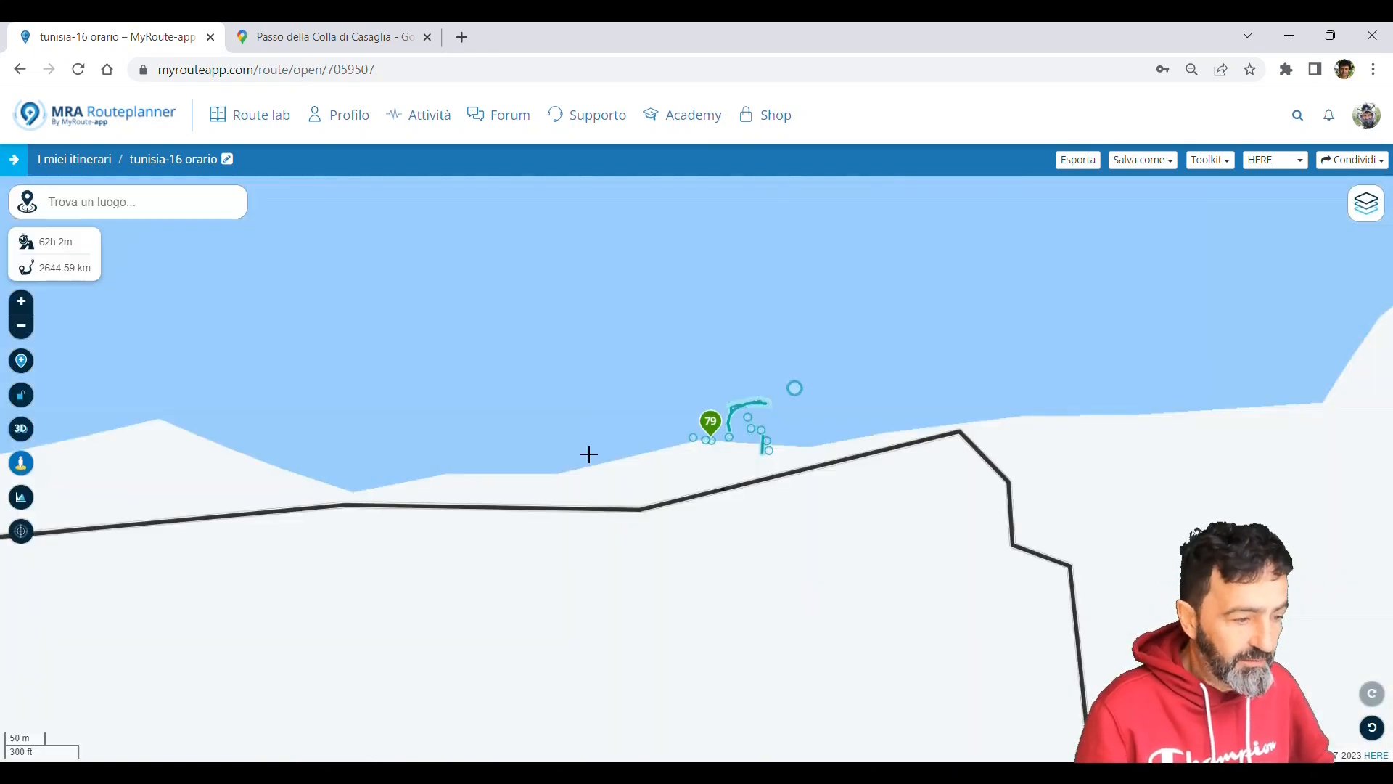
- Examine the Tunisia route northward from waypoint 79, including the stretch through waypoints 99 to 104
{"action": "scroll", "coordinate": [608, 484], "scroll_direction": "down", "scroll_amount": 5}
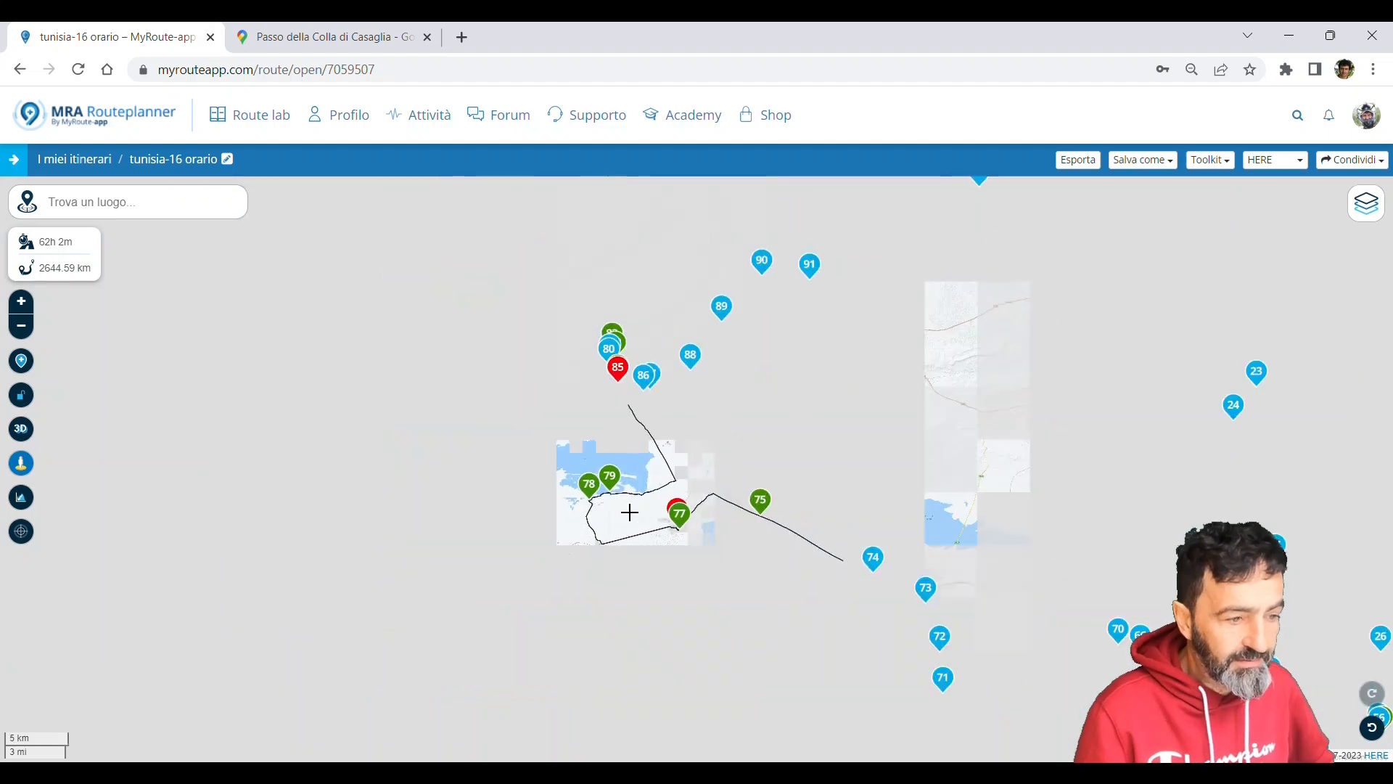
{"action": "scroll", "coordinate": [706, 598], "scroll_direction": "down", "scroll_amount": 2}
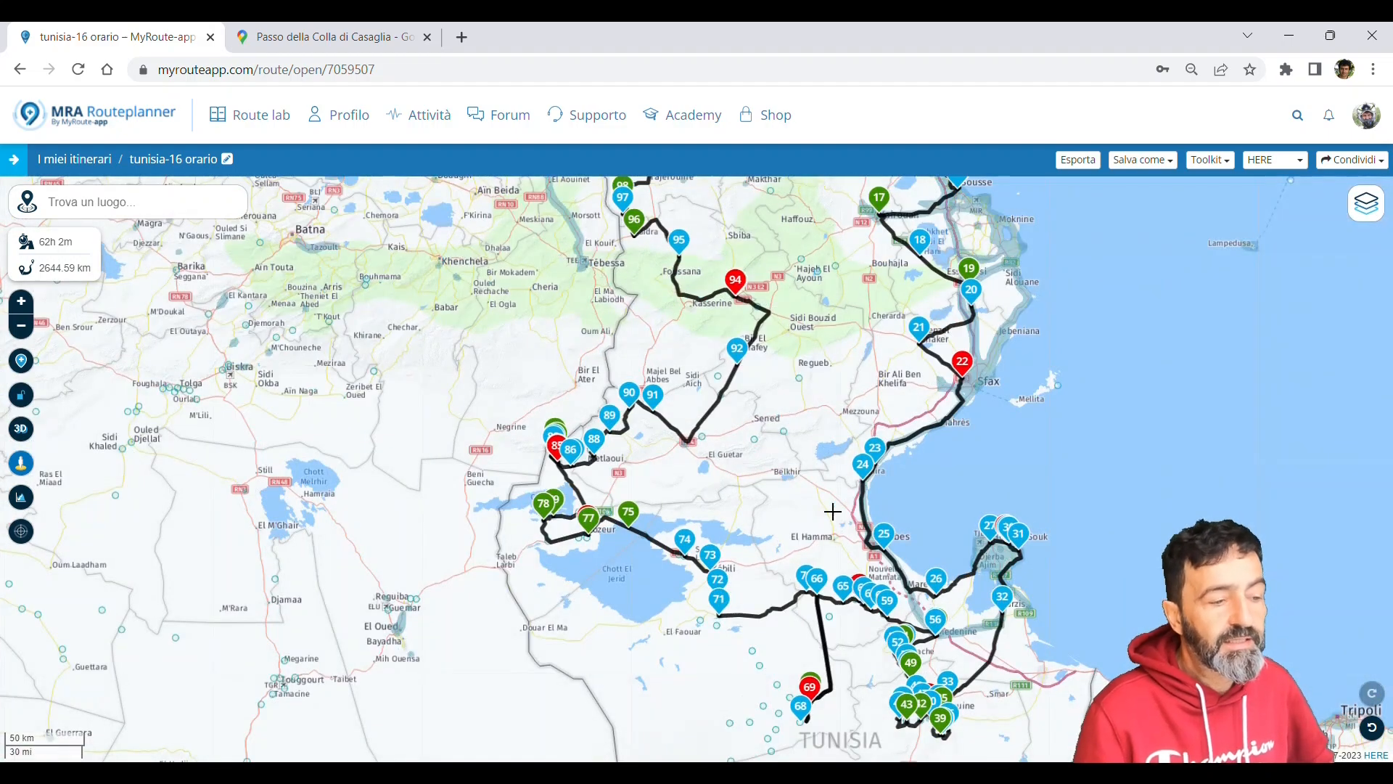
{"action": "left_click_drag", "start_coordinate": [840, 529], "coordinate": [811, 566]}
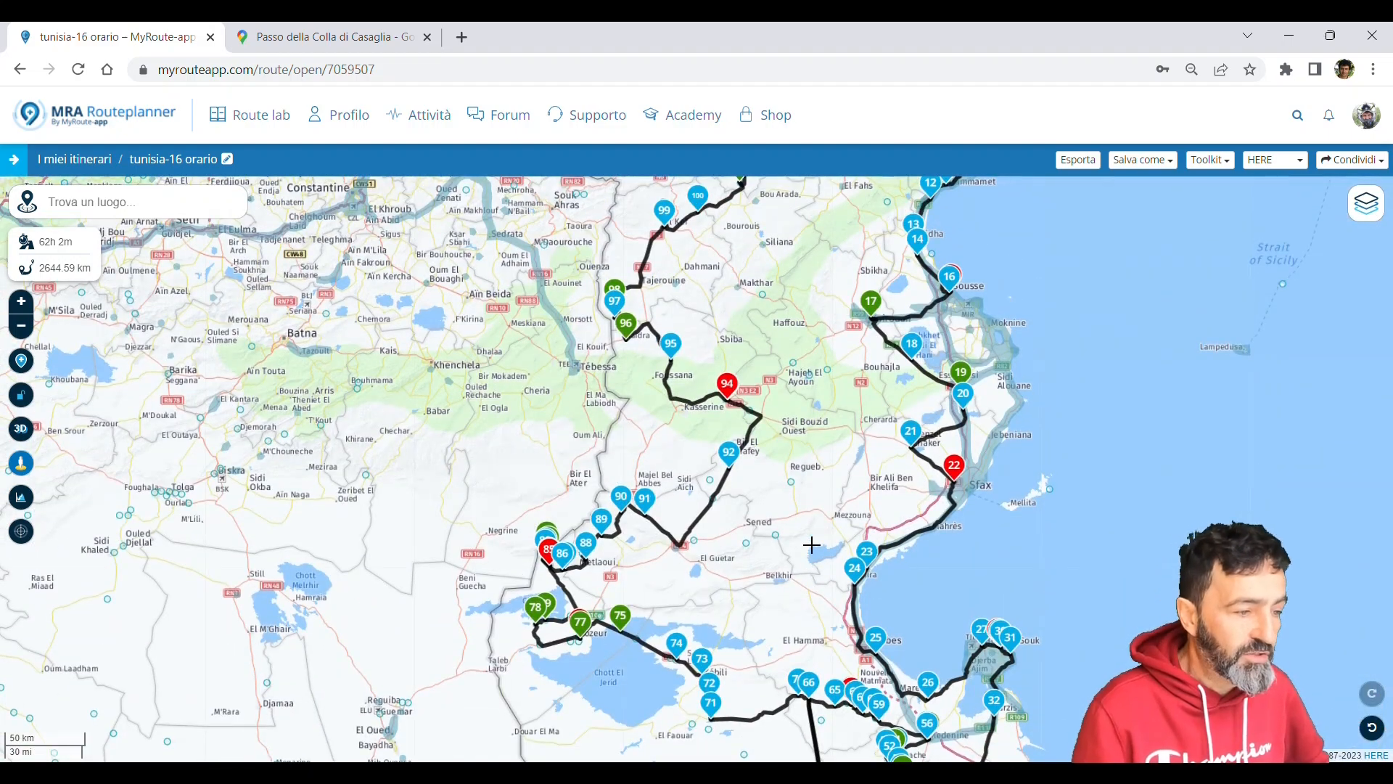
{"action": "left_click_drag", "start_coordinate": [742, 274], "coordinate": [714, 432]}
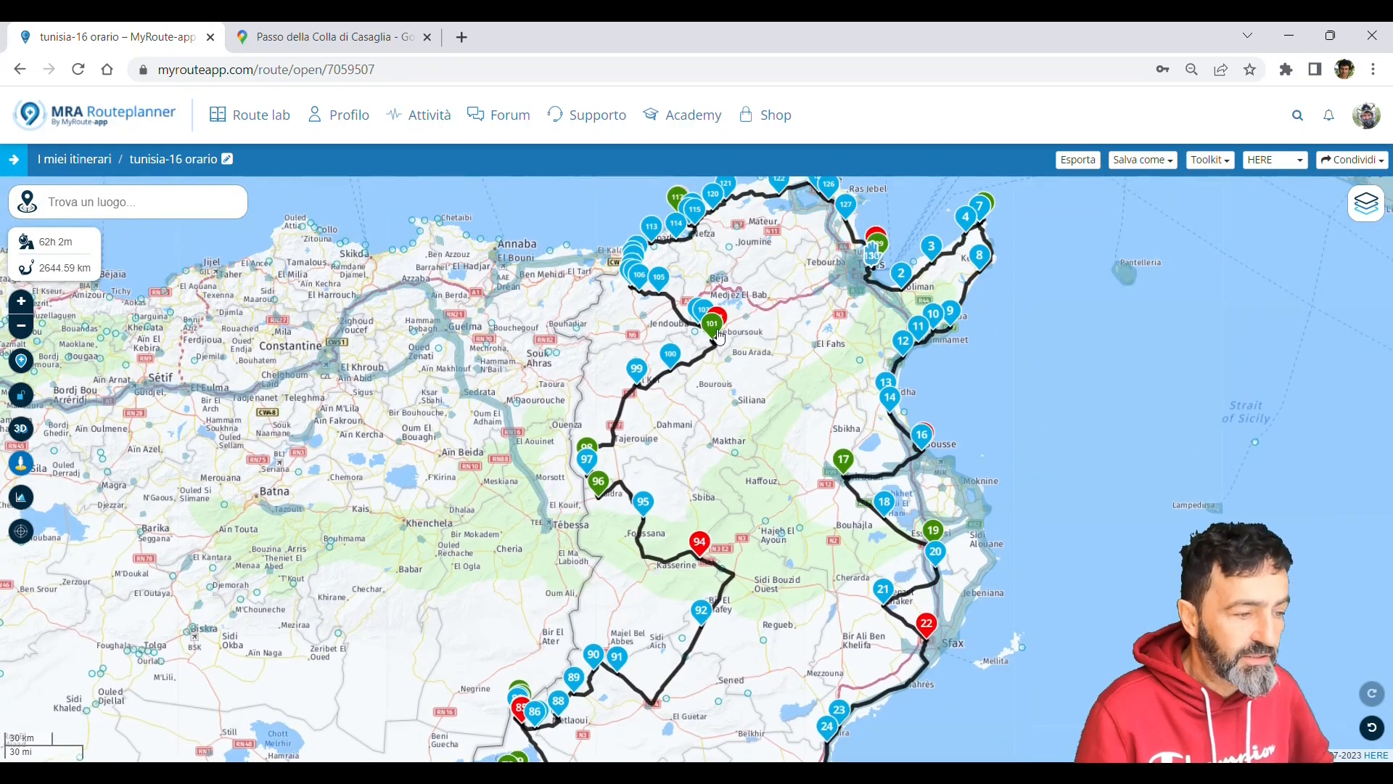
{"action": "scroll", "coordinate": [716, 332], "scroll_direction": "up", "scroll_amount": 3}
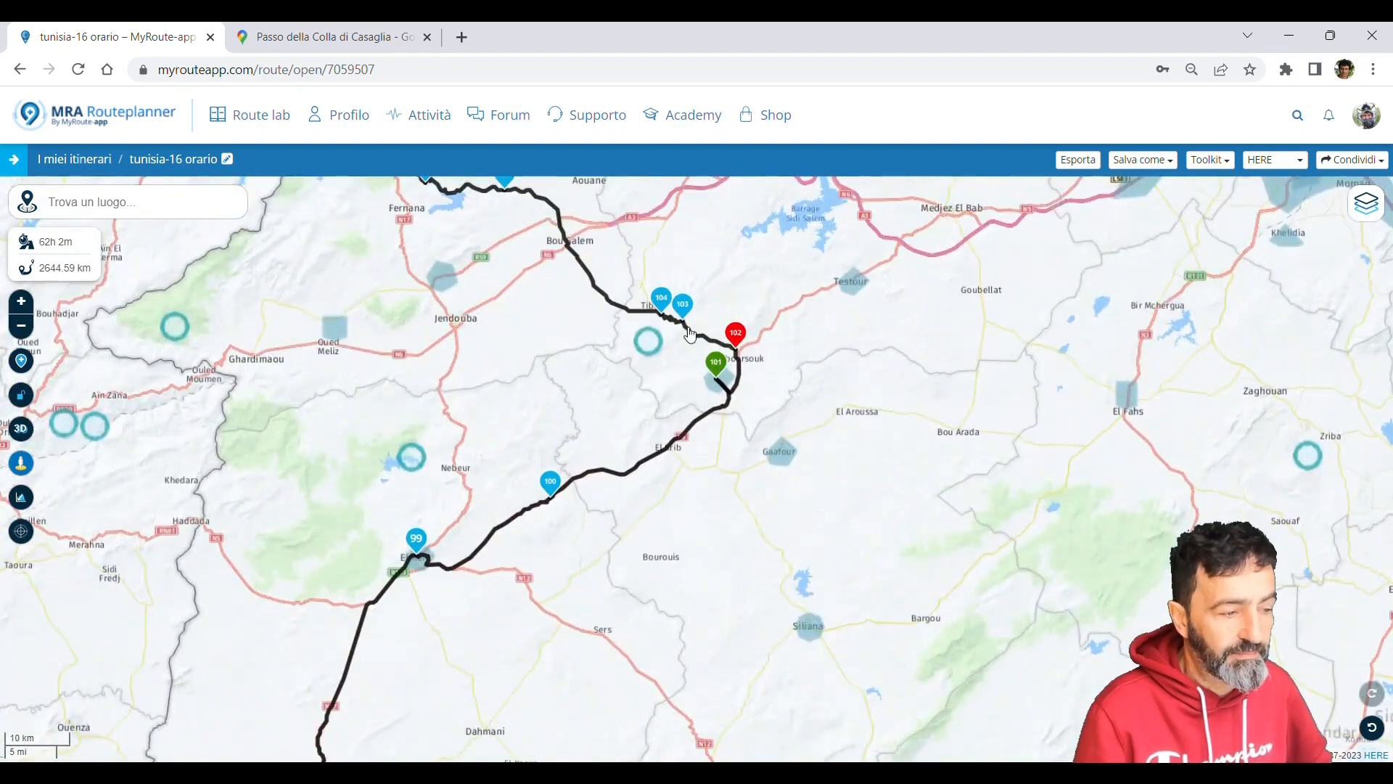
{"action": "scroll", "coordinate": [768, 354], "scroll_direction": "down", "scroll_amount": 1}
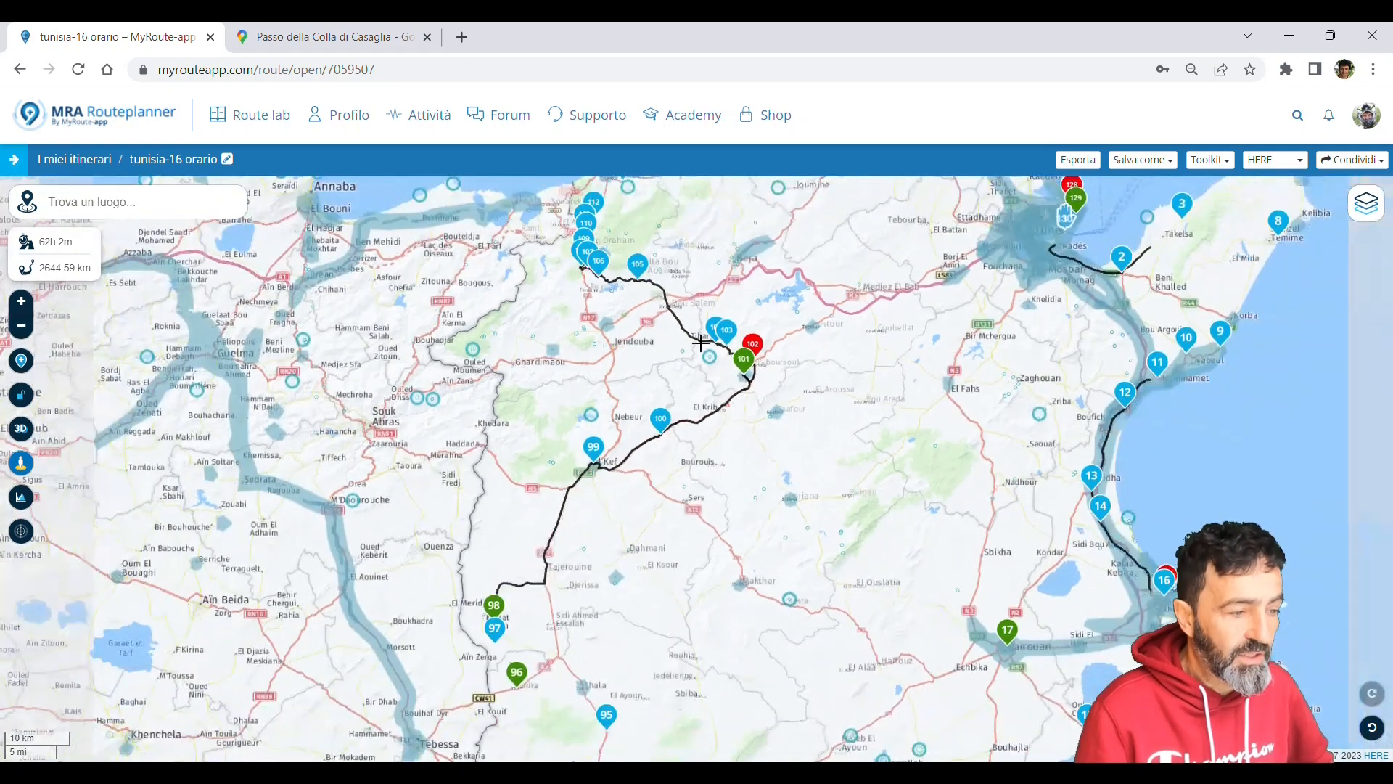
{"action": "scroll", "coordinate": [770, 341], "scroll_direction": "up", "scroll_amount": 1}
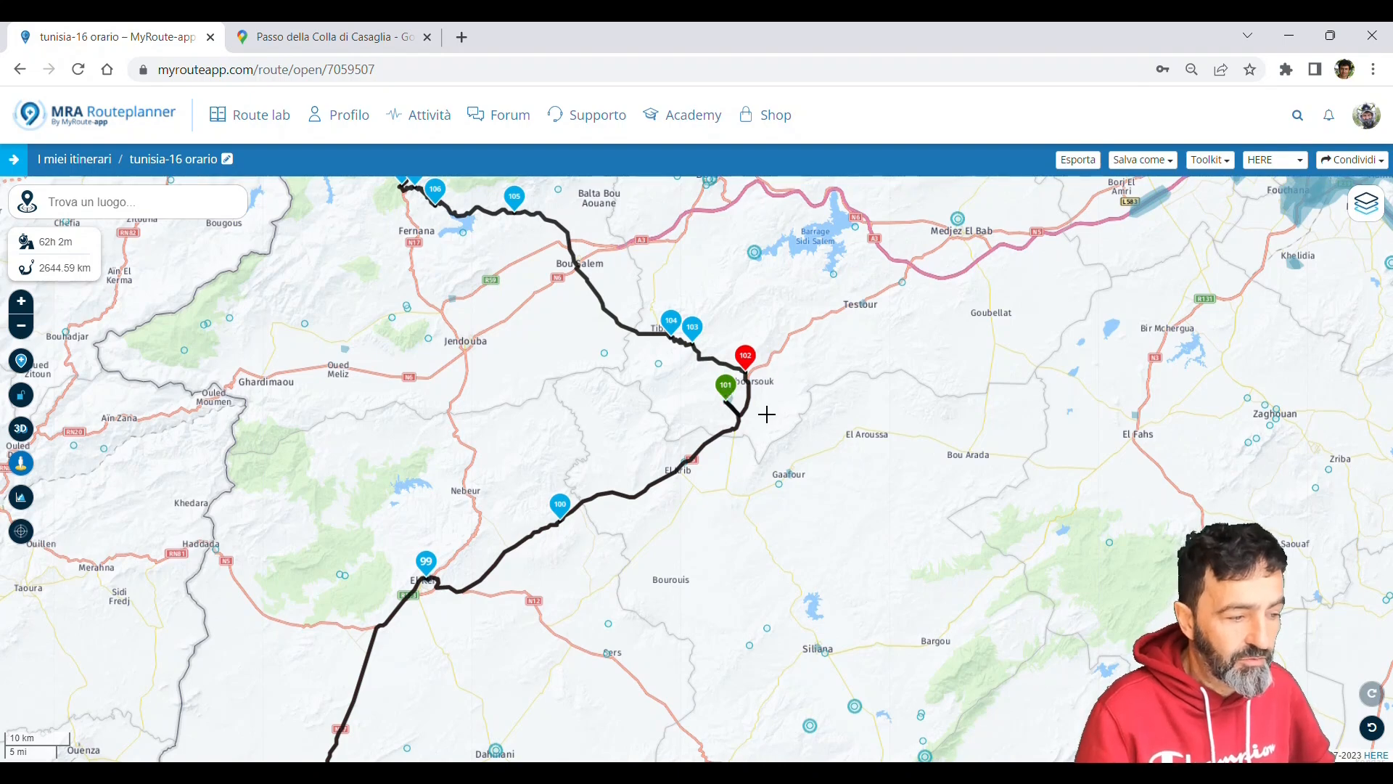
{"action": "scroll", "coordinate": [767, 414], "scroll_direction": "down", "scroll_amount": 2}
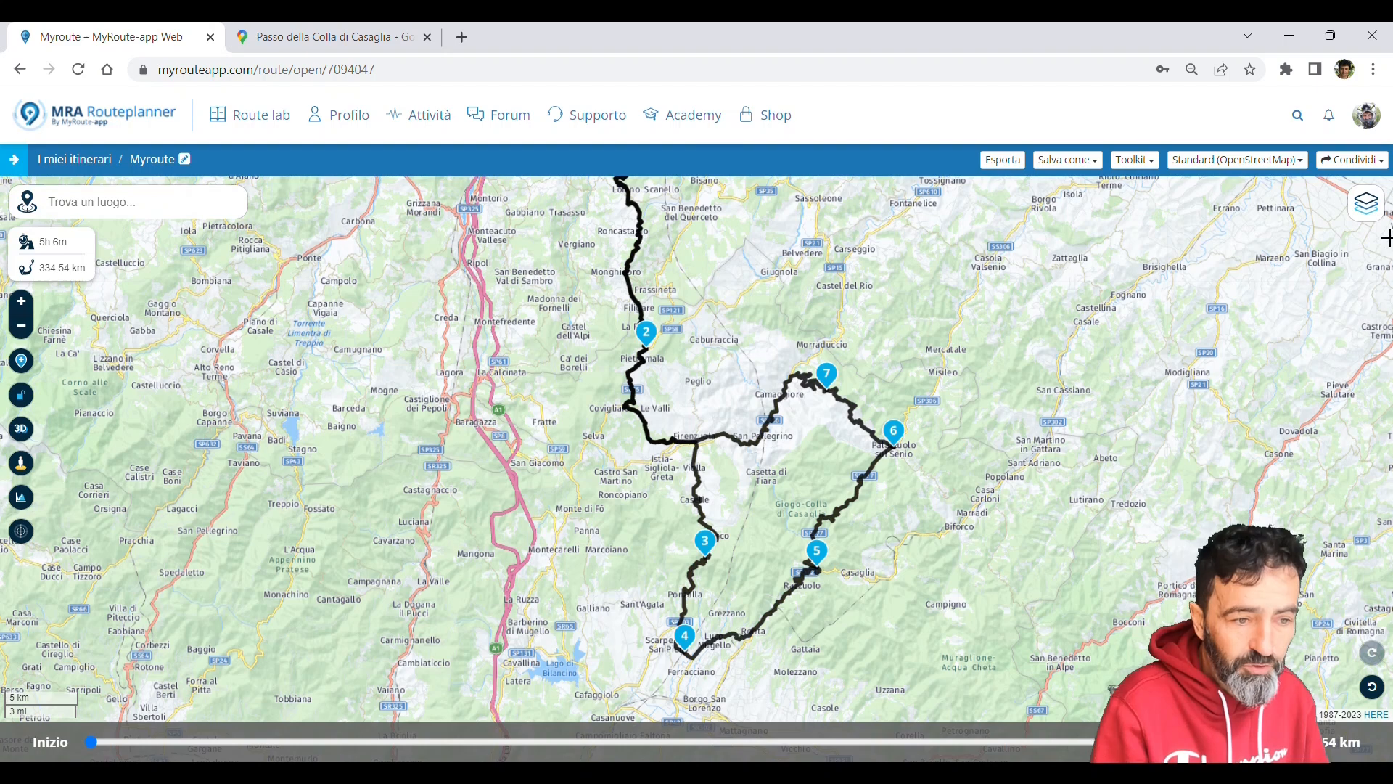
- Set the base map of the Myroute itinerary to Michelin
{"action": "left_click", "coordinate": [1376, 209]}
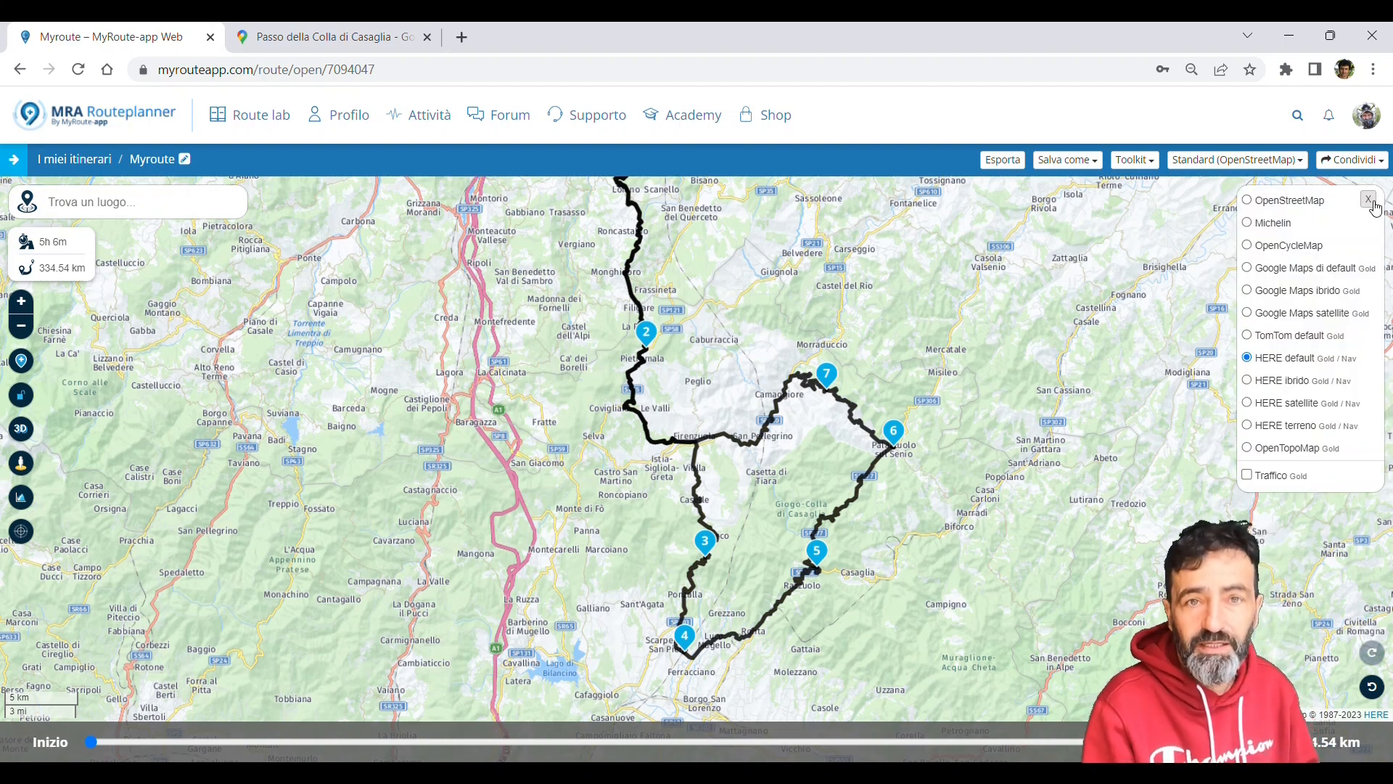
{"action": "left_click", "coordinate": [1376, 209]}
{"action": "left_click", "coordinate": [1373, 201]}
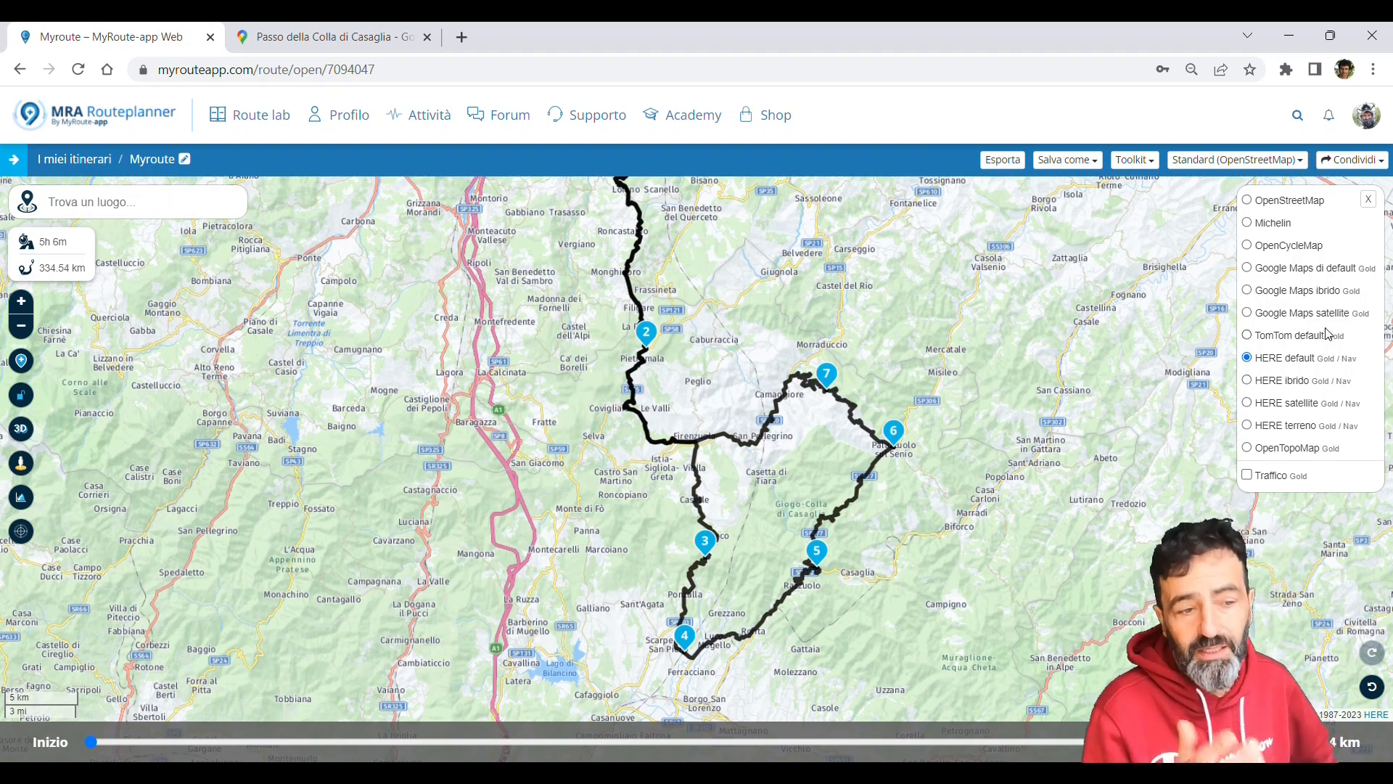
{"action": "left_click", "coordinate": [1252, 225]}
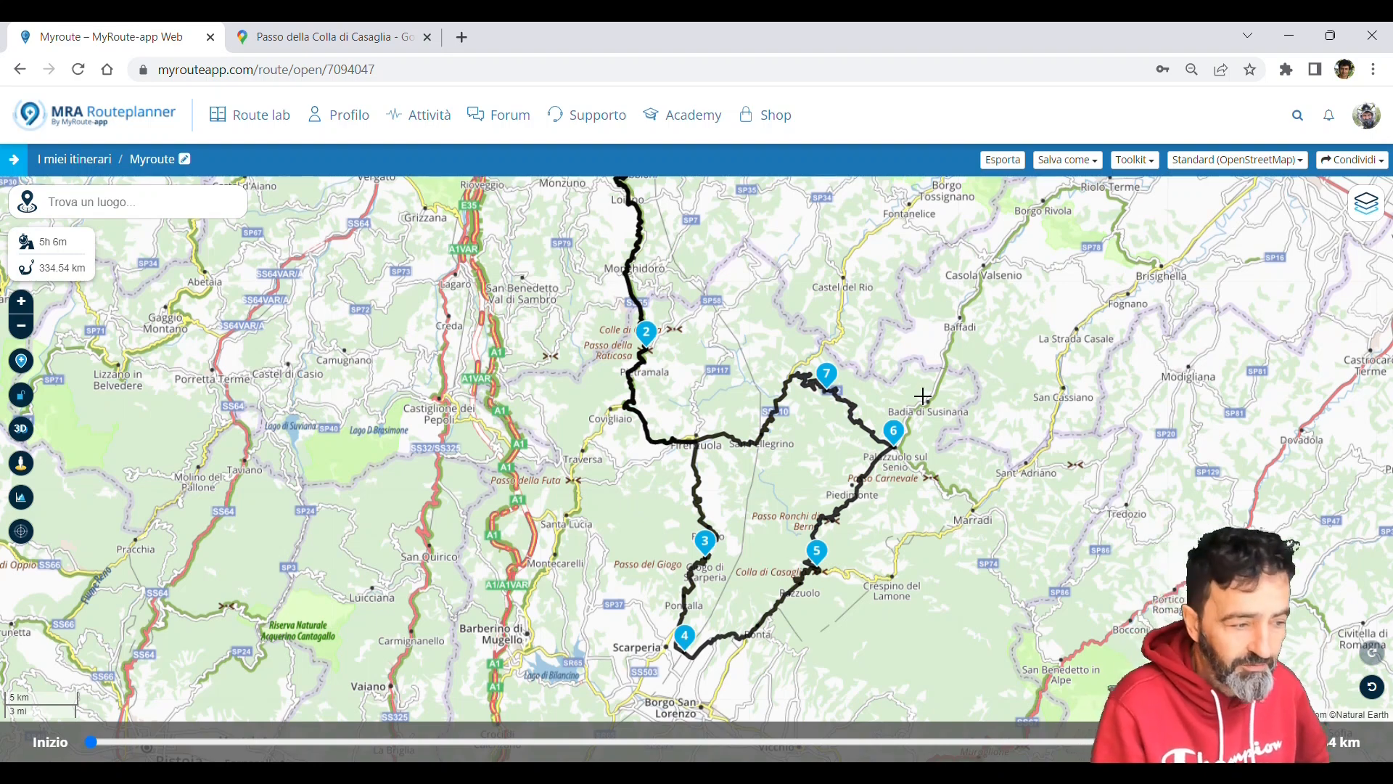
- Examine the roads around waypoints 5 and 6, comparing the Passo Sambuca stretch with the roads through Passo Carnevale and Marradi
{"action": "scroll", "coordinate": [922, 396], "scroll_direction": "up", "scroll_amount": 2}
{"action": "left_click_drag", "start_coordinate": [922, 512], "coordinate": [885, 405]}
{"action": "scroll", "coordinate": [909, 443], "scroll_direction": "up", "scroll_amount": 1}
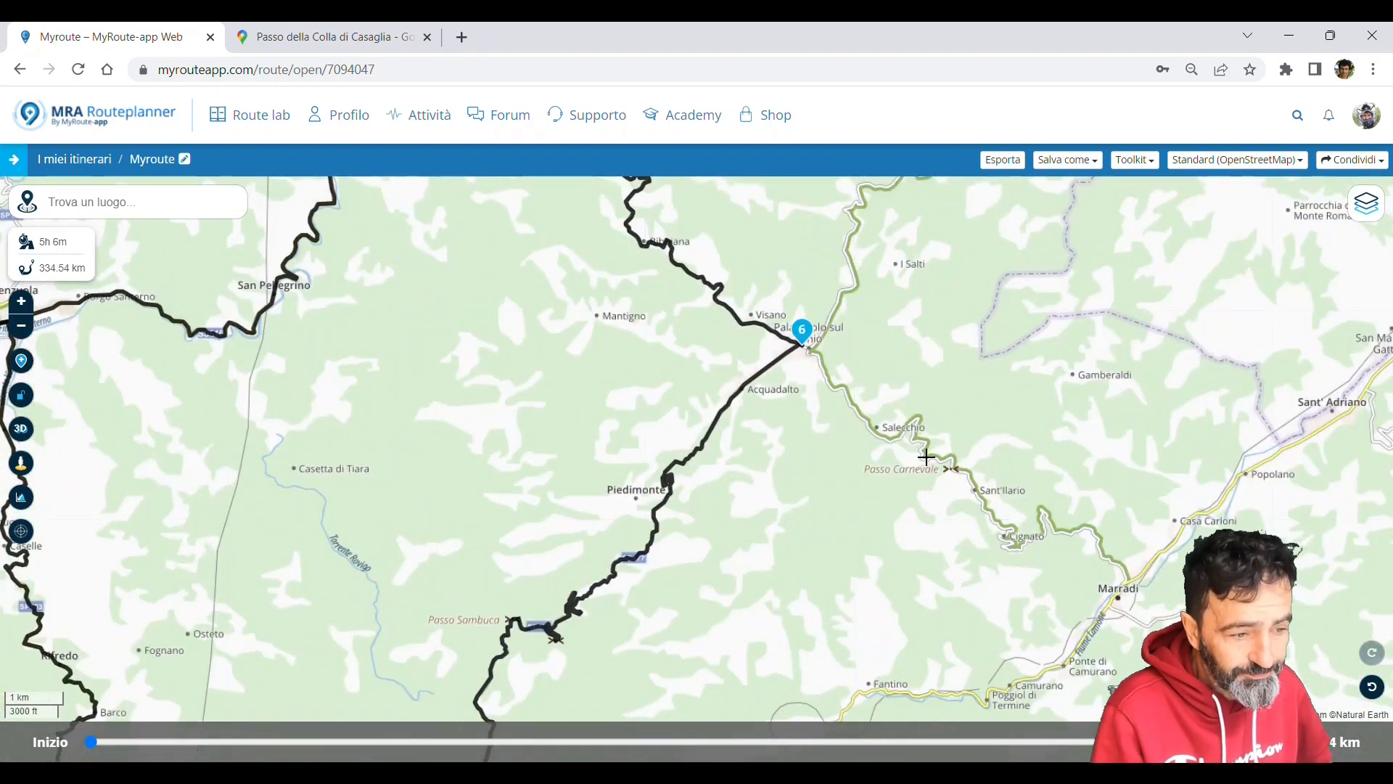
{"action": "left_click_drag", "start_coordinate": [793, 518], "coordinate": [858, 410]}
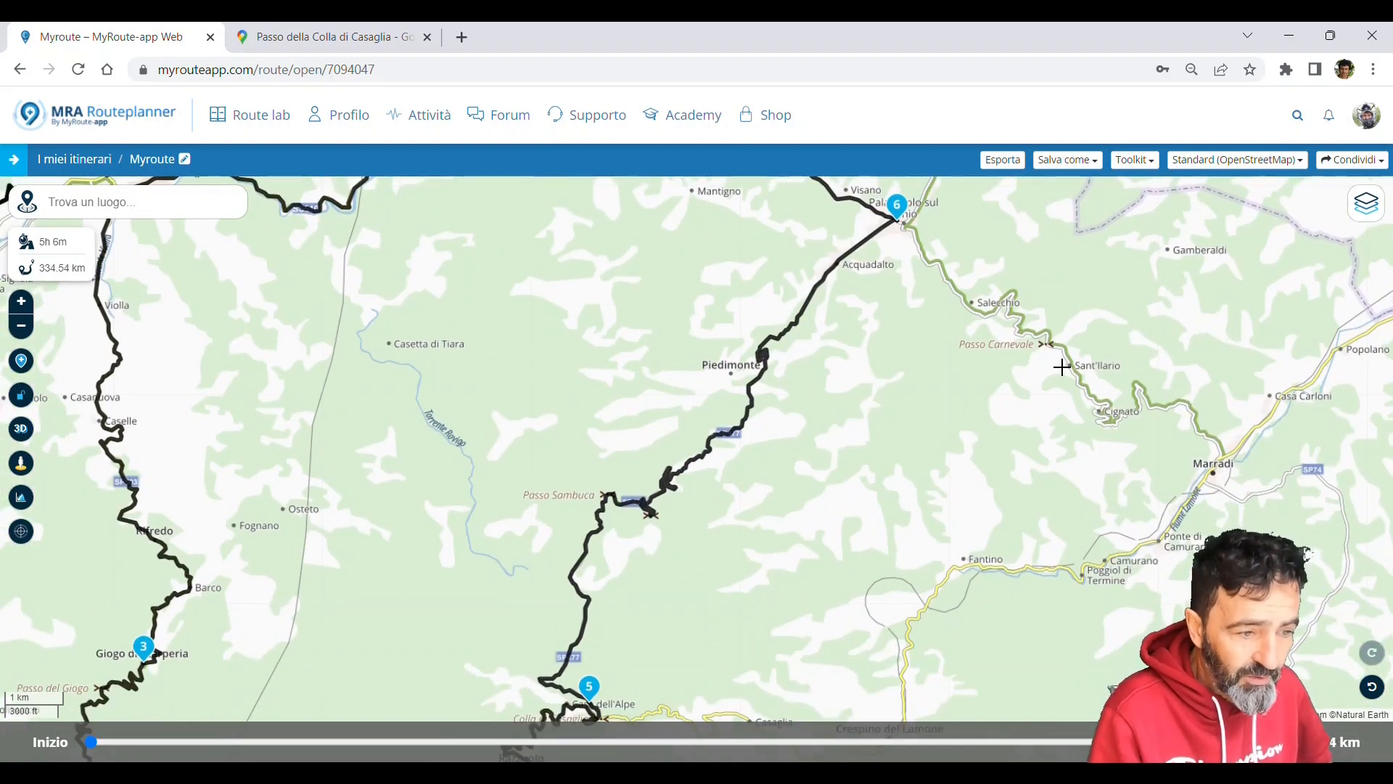
{"action": "left_click_drag", "start_coordinate": [874, 490], "coordinate": [982, 374]}
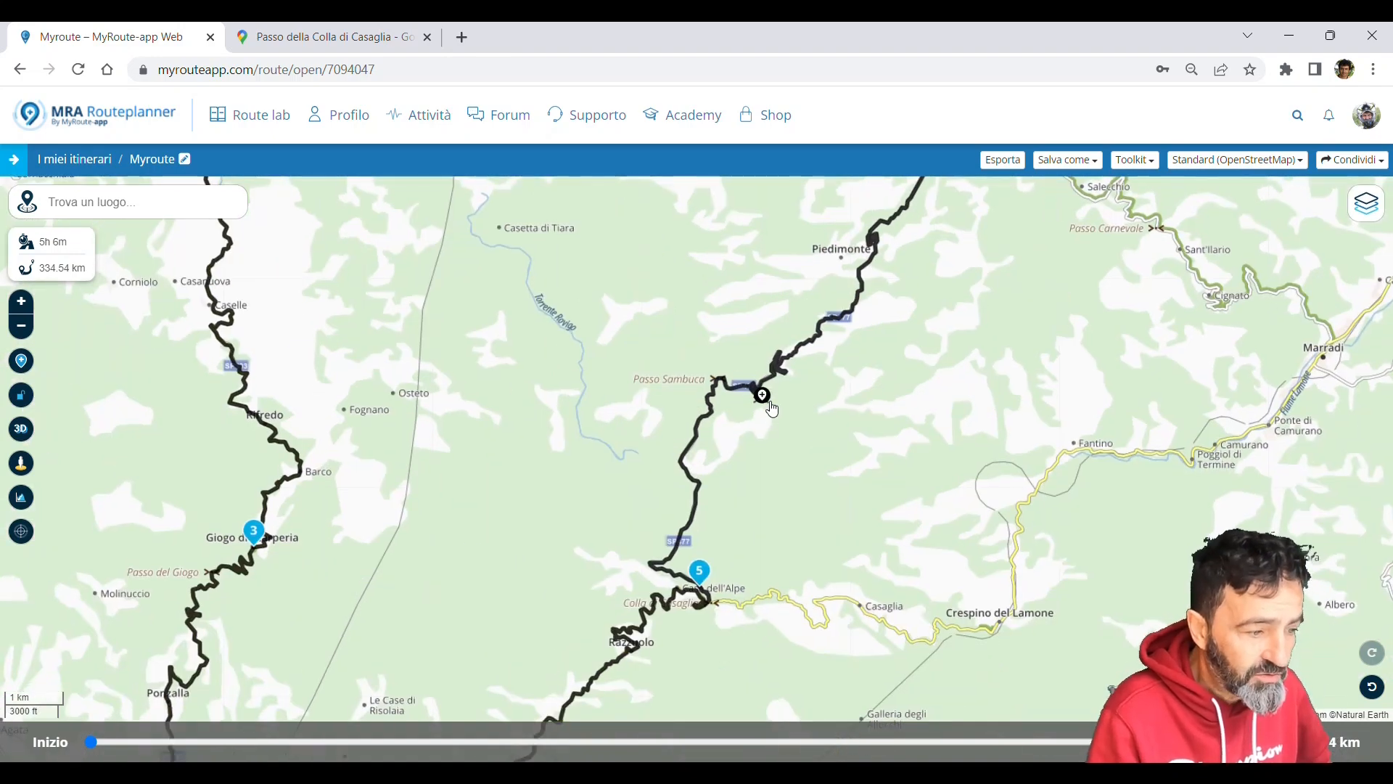
{"action": "scroll", "coordinate": [762, 398], "scroll_direction": "up", "scroll_amount": 3}
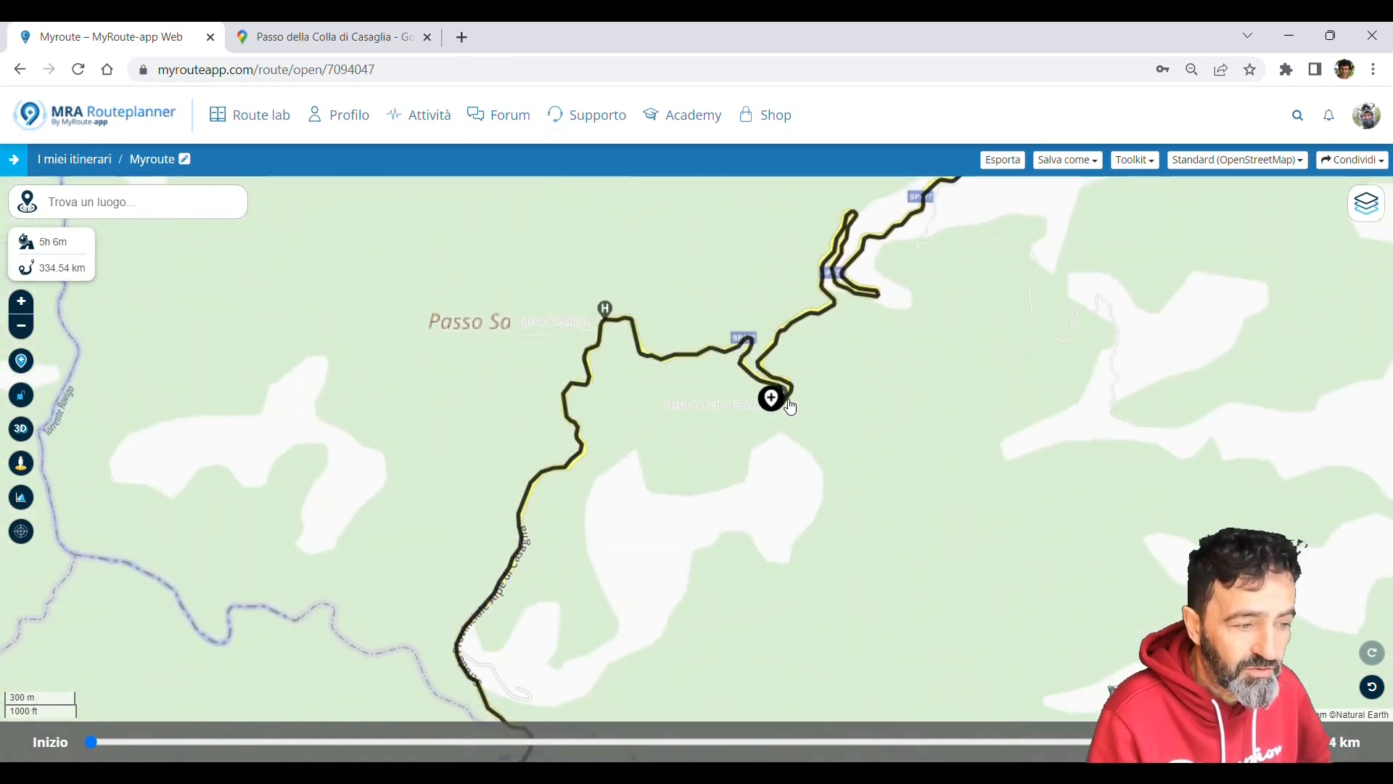
{"action": "scroll", "coordinate": [933, 460], "scroll_direction": "down", "scroll_amount": 2}
{"action": "scroll", "coordinate": [784, 456], "scroll_direction": "up", "scroll_amount": 1}
{"action": "scroll", "coordinate": [784, 456], "scroll_direction": "down", "scroll_amount": 2}
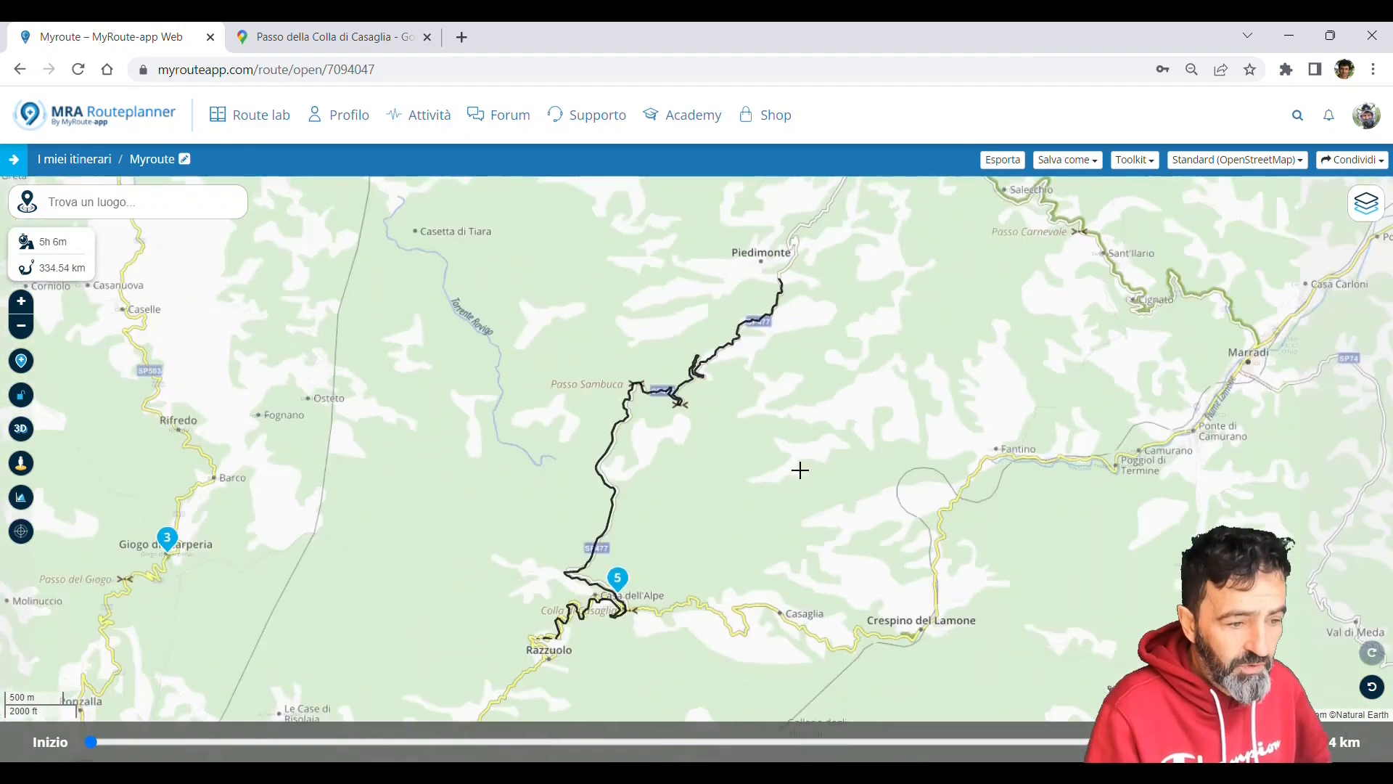
{"action": "left_click_drag", "start_coordinate": [897, 397], "coordinate": [815, 419]}
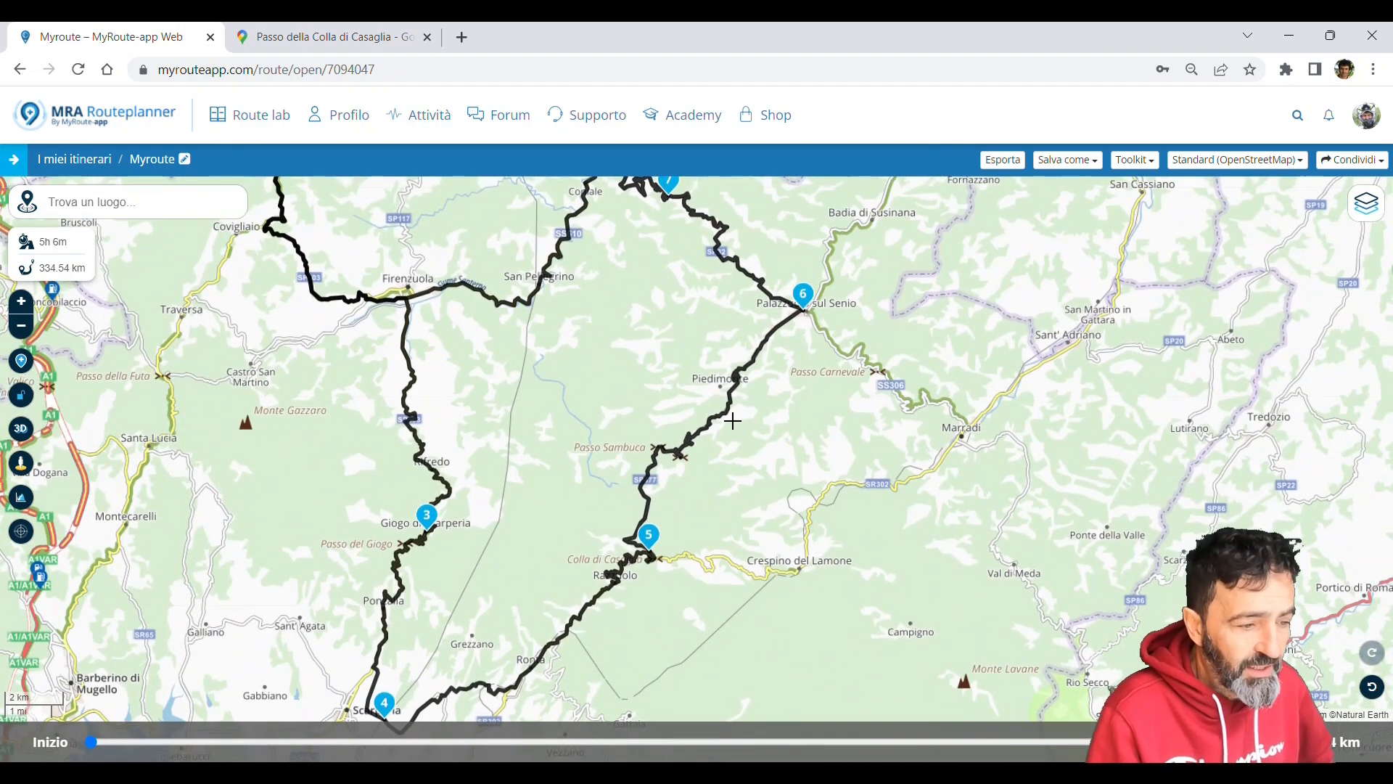
- Add a waypoint between waypoints 5 and 6 on the scenic road just northwest of Marradi, accepting the suggested name
{"action": "scroll", "coordinate": [734, 439], "scroll_direction": "up", "scroll_amount": 1}
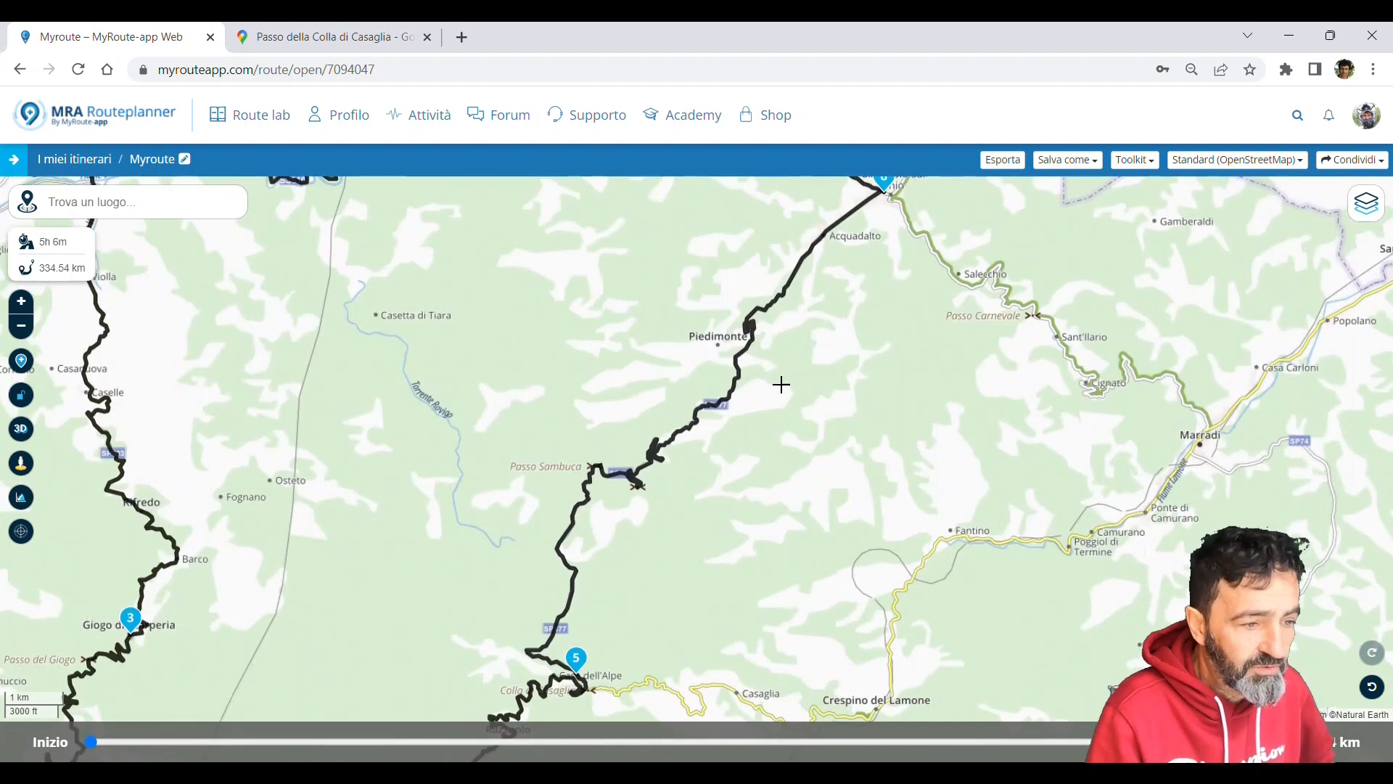
{"action": "left_click_drag", "start_coordinate": [890, 401], "coordinate": [726, 430]}
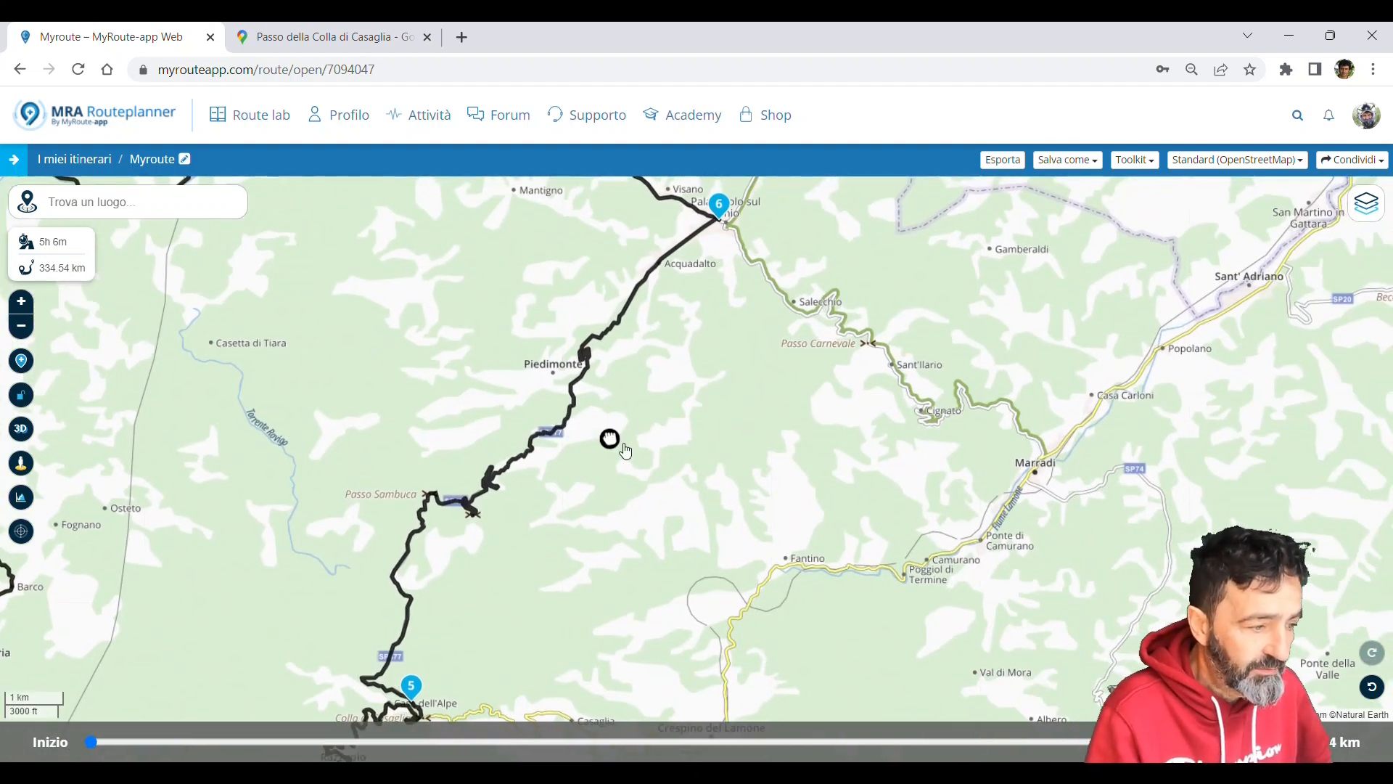
{"action": "left_click", "coordinate": [974, 400]}
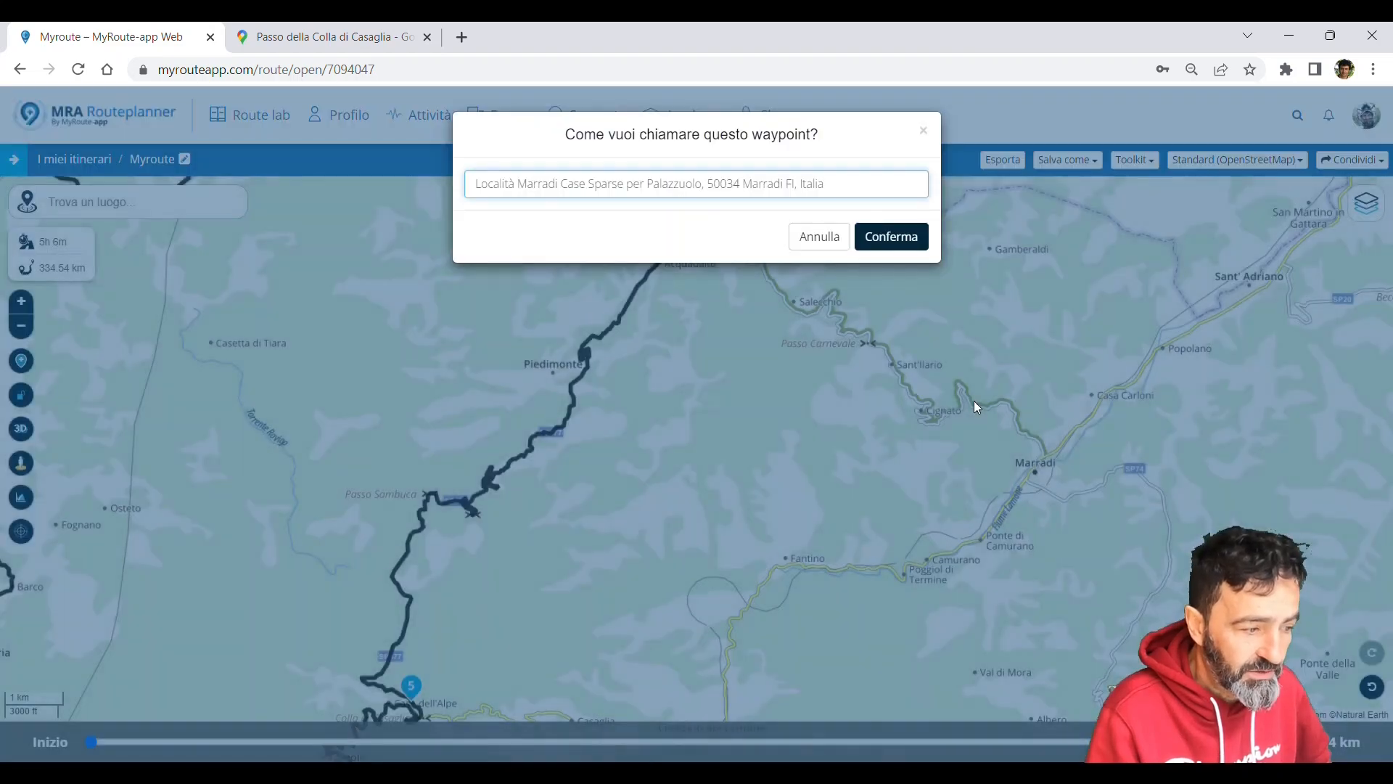
{"action": "left_click", "coordinate": [873, 244]}
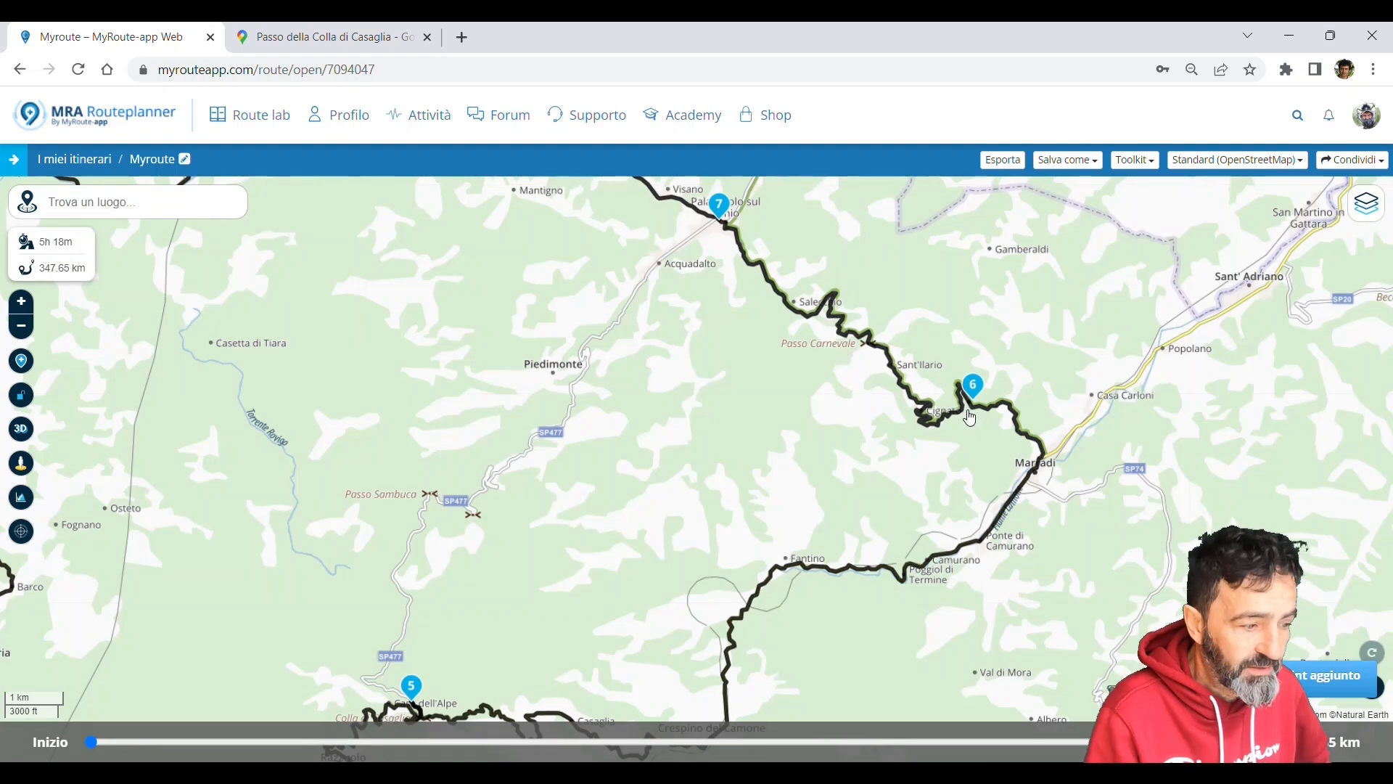
- Move the new waypoint 6 onto the SS306 road line and shorten its name to "Località Marradv"
{"action": "scroll", "coordinate": [979, 381], "scroll_direction": "up", "scroll_amount": 1}
{"action": "scroll", "coordinate": [980, 379], "scroll_direction": "up", "scroll_amount": 1}
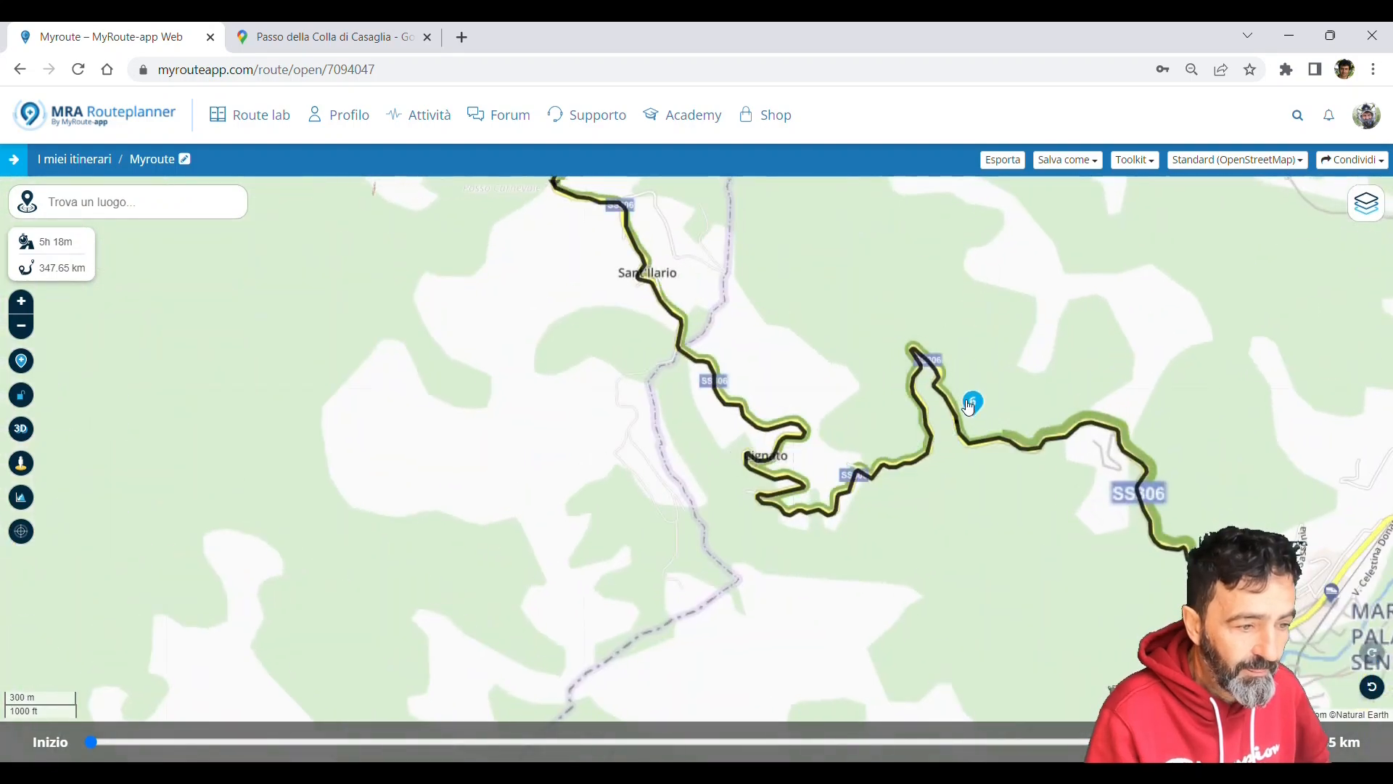
{"action": "left_click", "coordinate": [953, 401]}
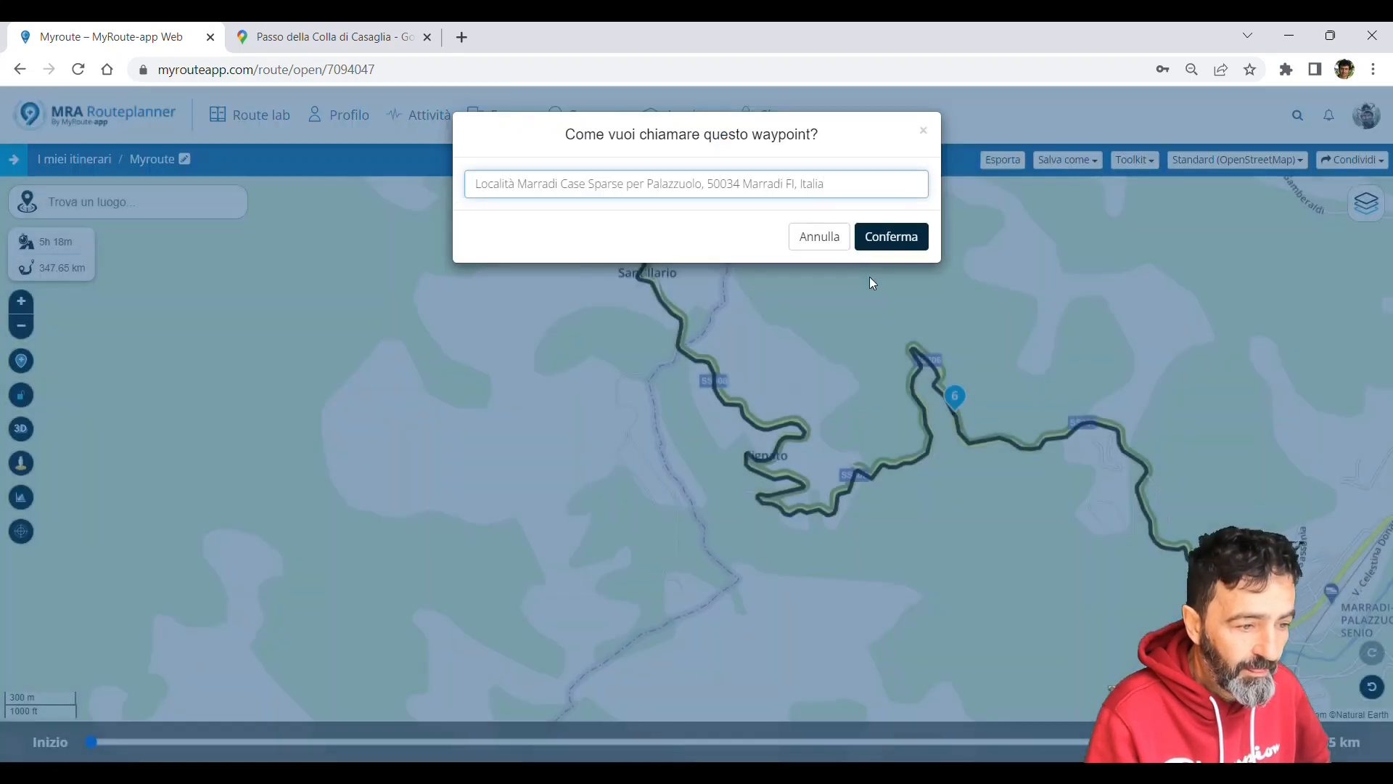
{"action": "left_click_drag", "start_coordinate": [832, 200], "coordinate": [558, 209]}
{"action": "key", "text": "BackSpace"}
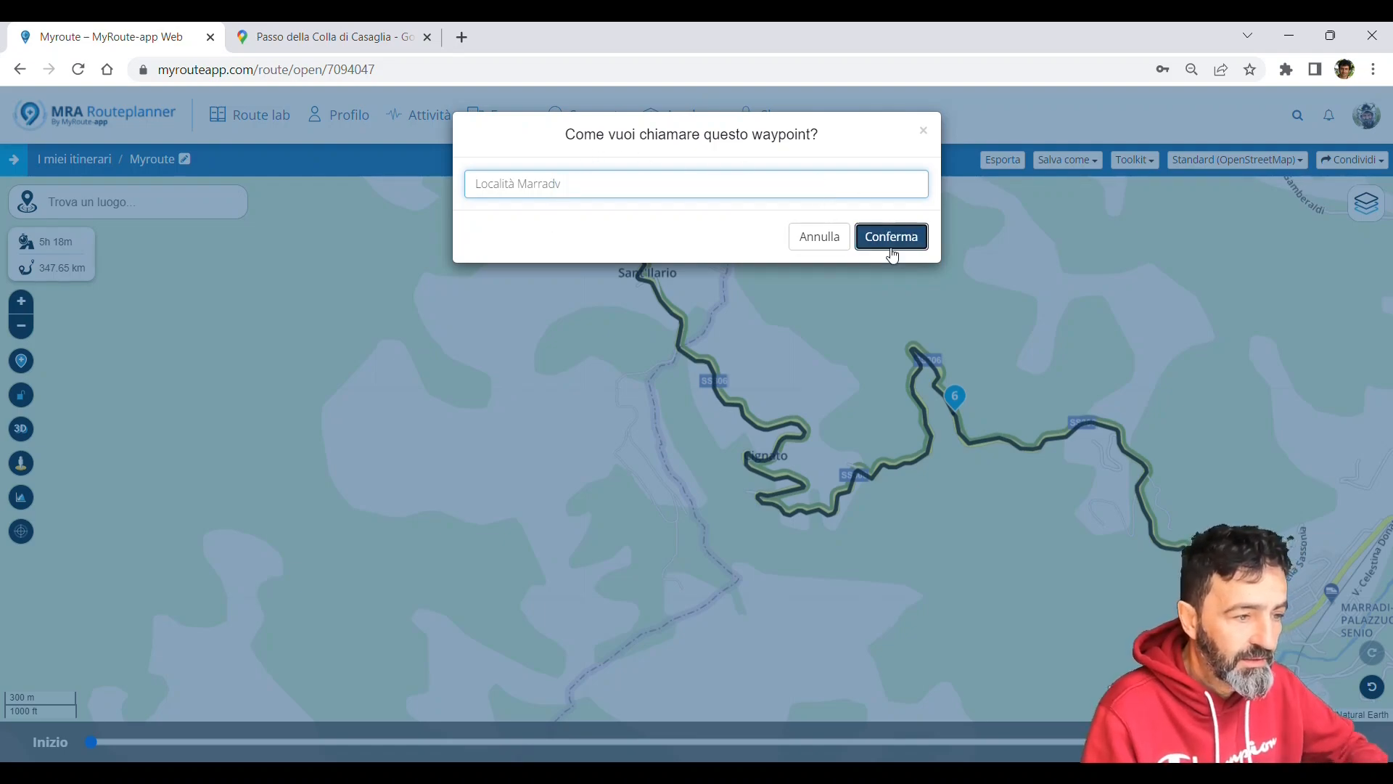
{"action": "left_click", "coordinate": [864, 246]}
{"action": "scroll", "coordinate": [840, 419], "scroll_direction": "down", "scroll_amount": 1}
{"action": "scroll", "coordinate": [840, 418], "scroll_direction": "down", "scroll_amount": 5}
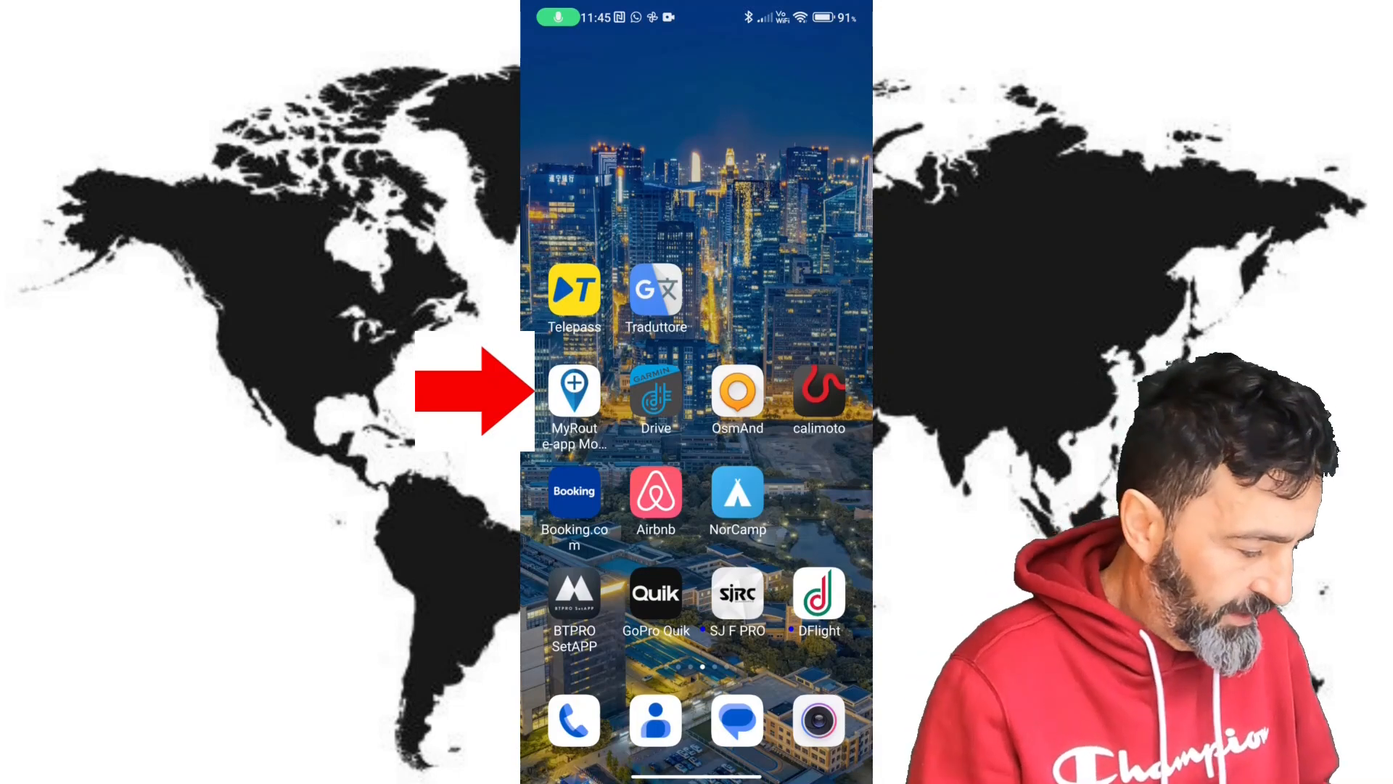
- Switch to MyRoute-app on the phone, open the saved Myroute itinerary and view the loop around waypoints 2 to 8
{"action": "left_click", "coordinate": [574, 391]}
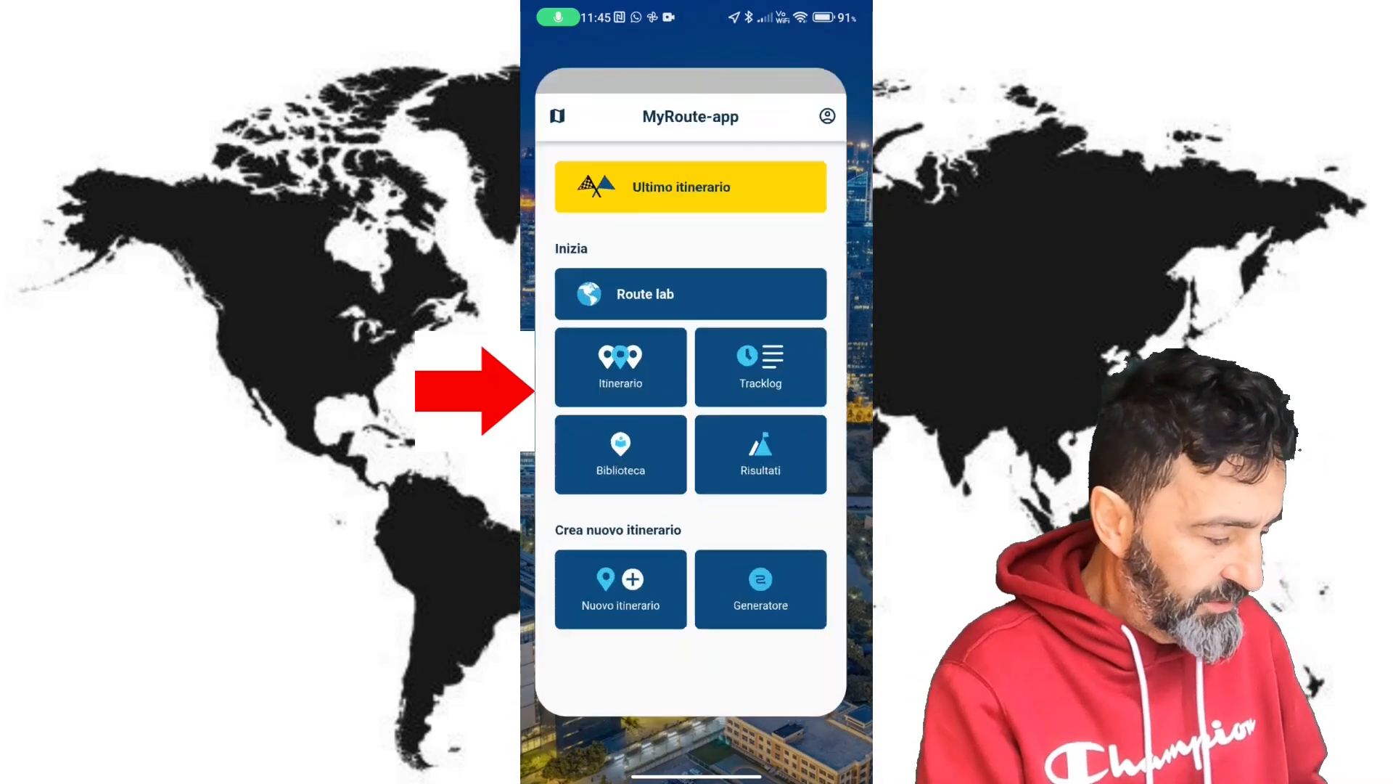
{"action": "left_click", "coordinate": [617, 337]}
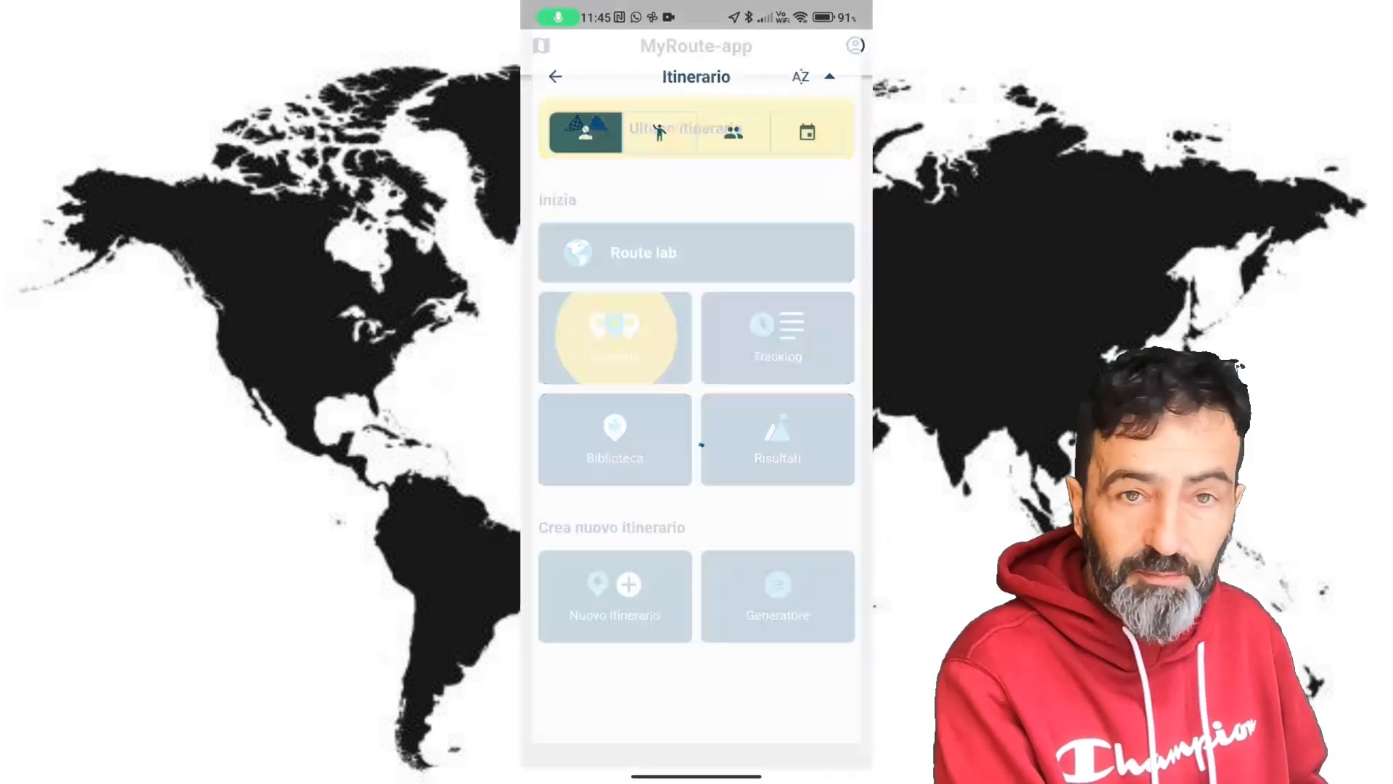
{"action": "scroll", "coordinate": [697, 465], "scroll_direction": "down", "scroll_amount": 10}
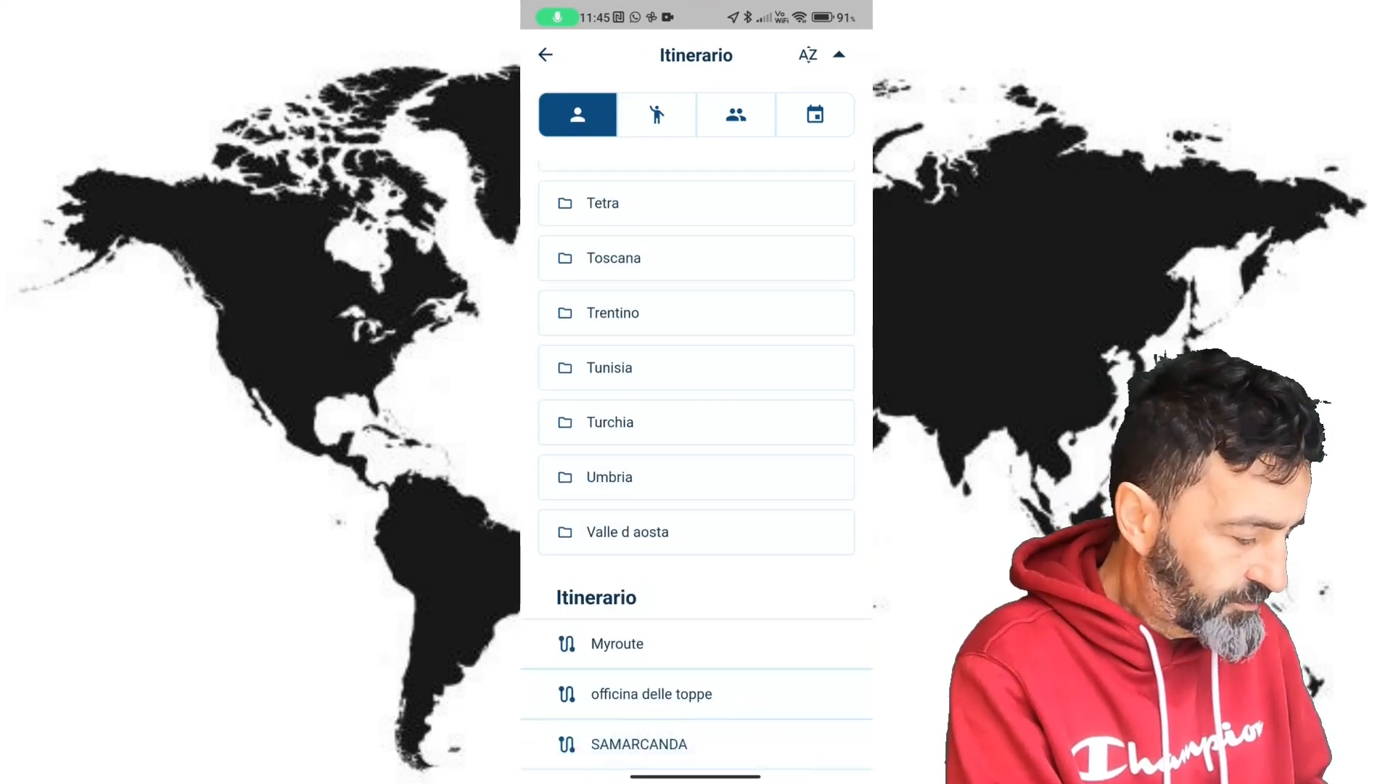
{"action": "left_click", "coordinate": [696, 744]}
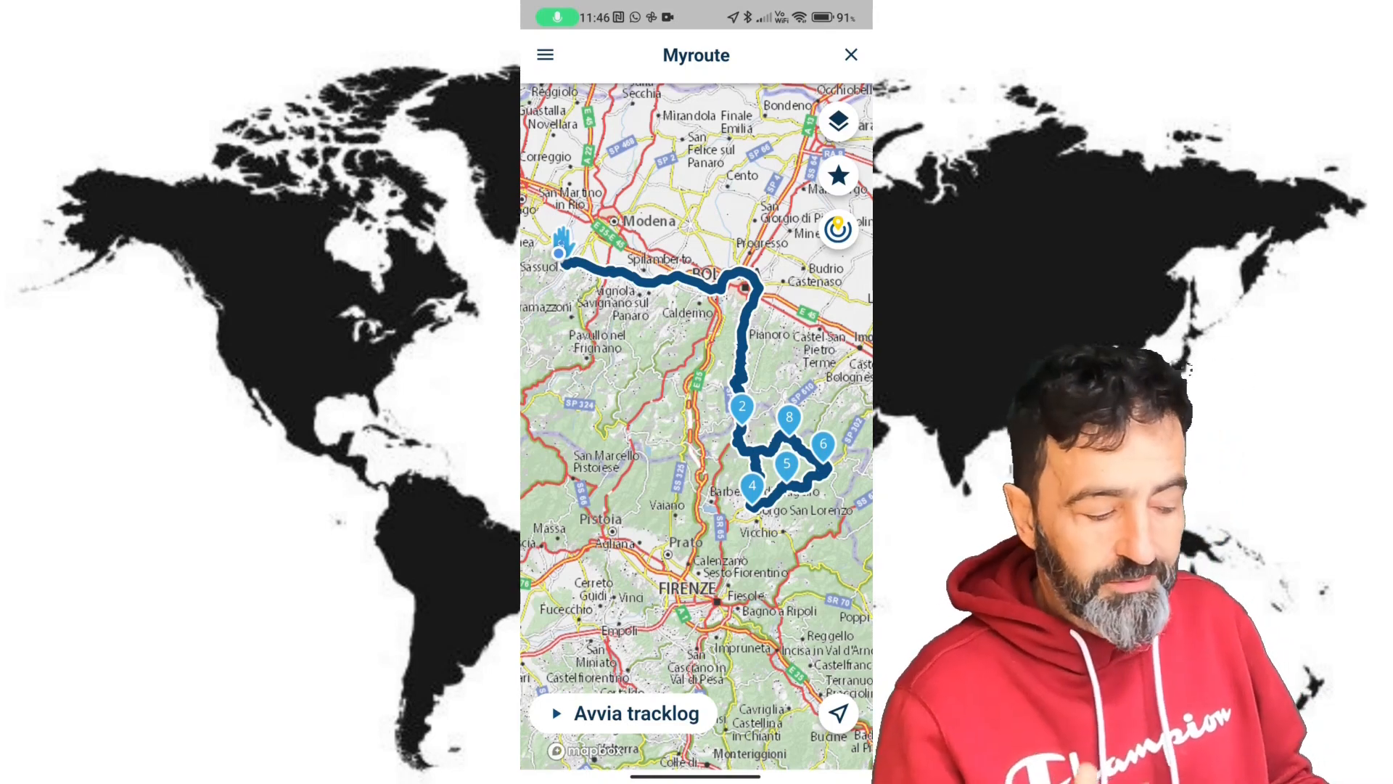
{"action": "left_click_drag", "start_coordinate": [724, 406], "coordinate": [670, 445]}
{"action": "scroll", "coordinate": [753, 532], "scroll_direction": "up", "scroll_amount": 5}
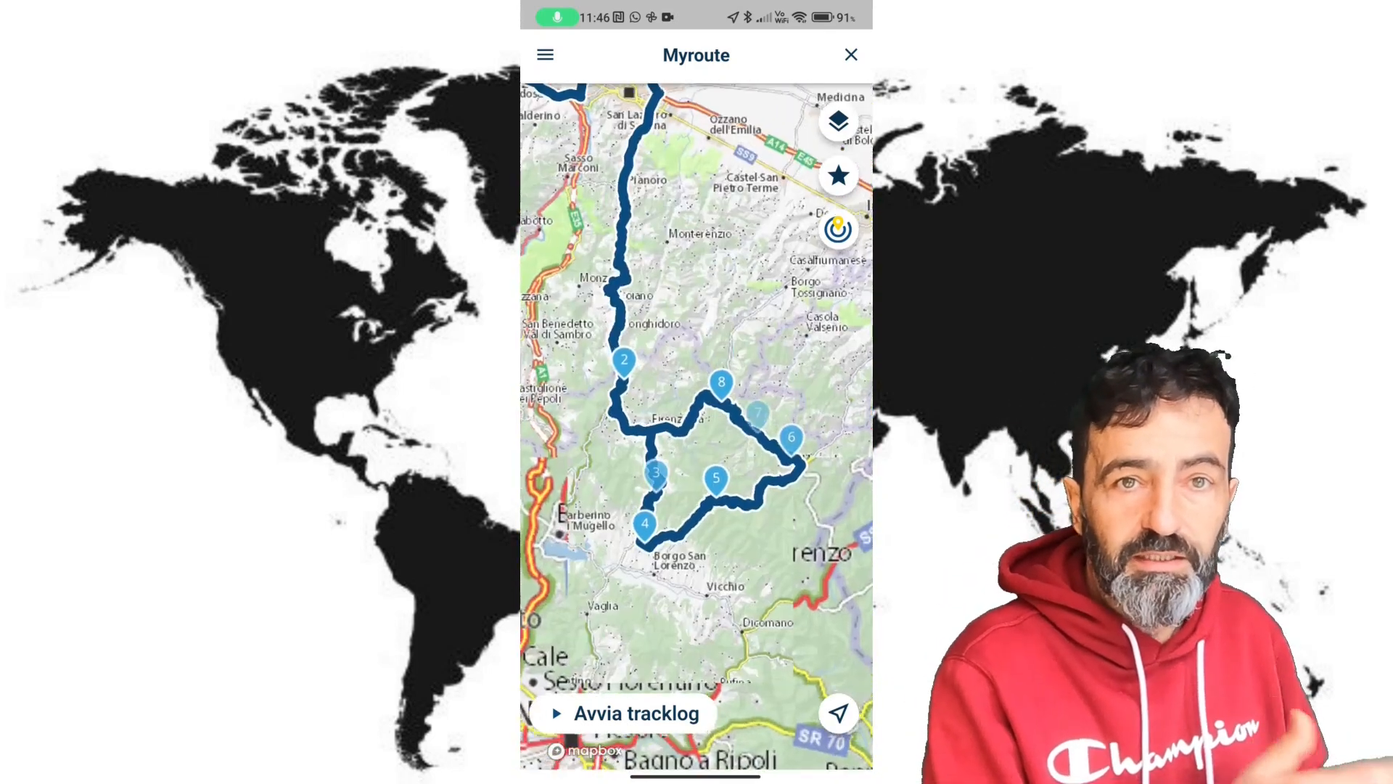
{"action": "left_click_drag", "start_coordinate": [697, 435], "coordinate": [712, 412]}
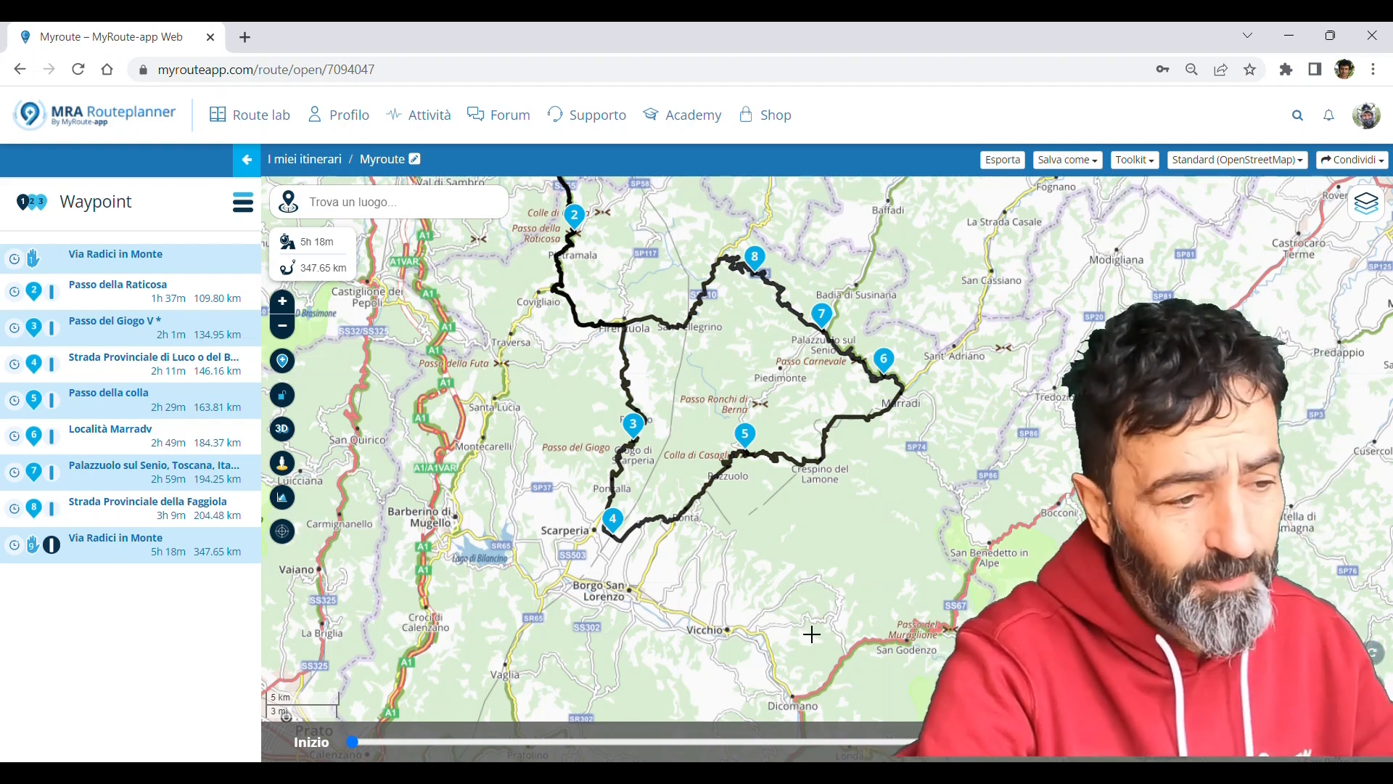
- Open the Myroute route from the web planner in MyRouteAppConnector for export and select Garmin old (GPX 1.0) as the device
{"action": "left_click", "coordinate": [1005, 163]}
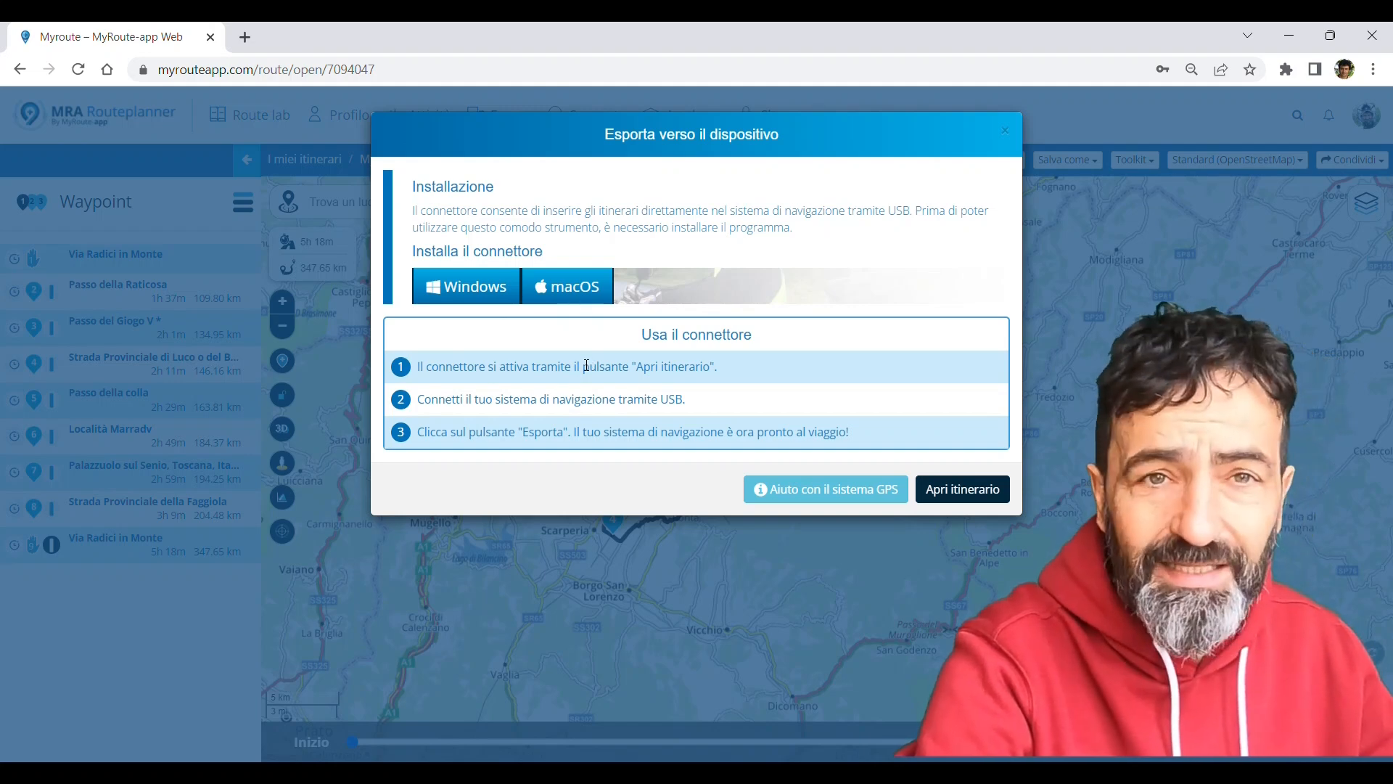
{"action": "left_click", "coordinate": [963, 489]}
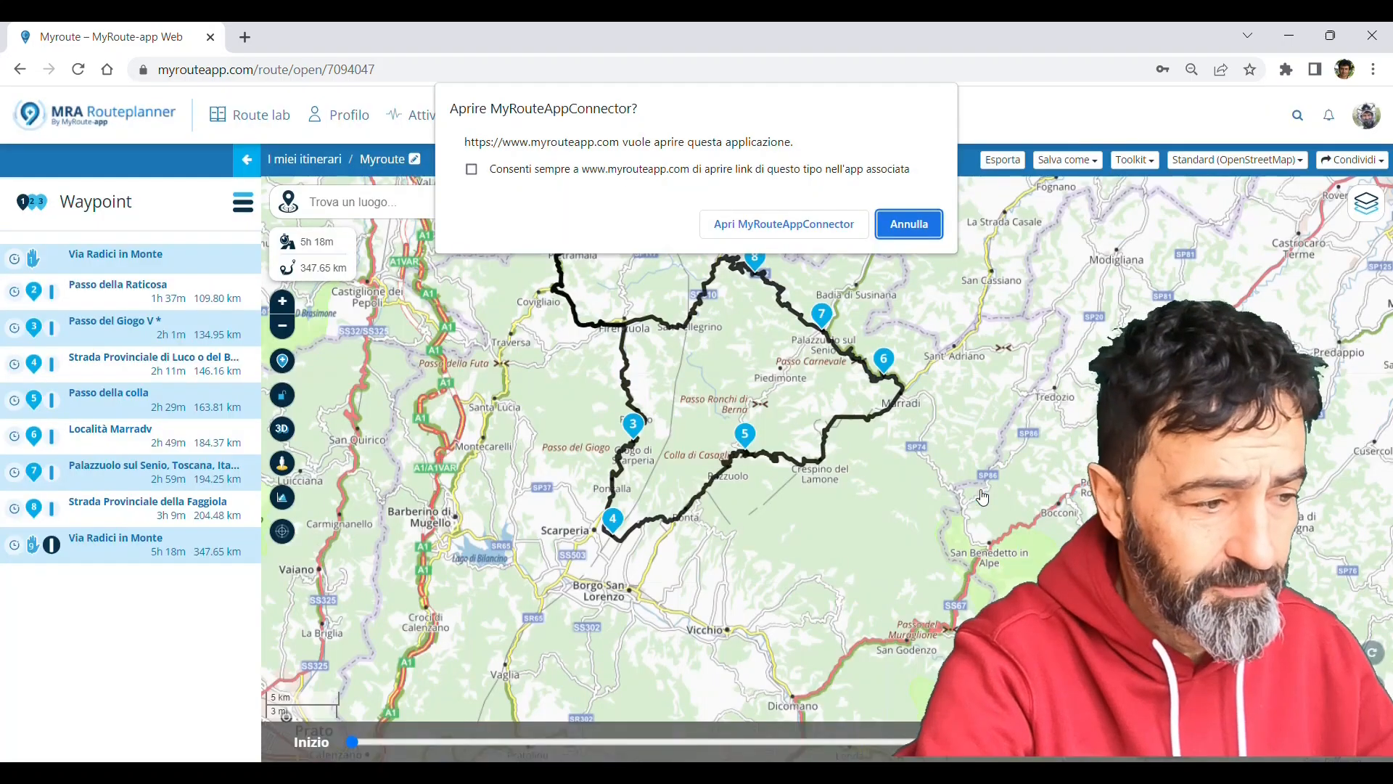
{"action": "left_click", "coordinate": [782, 230]}
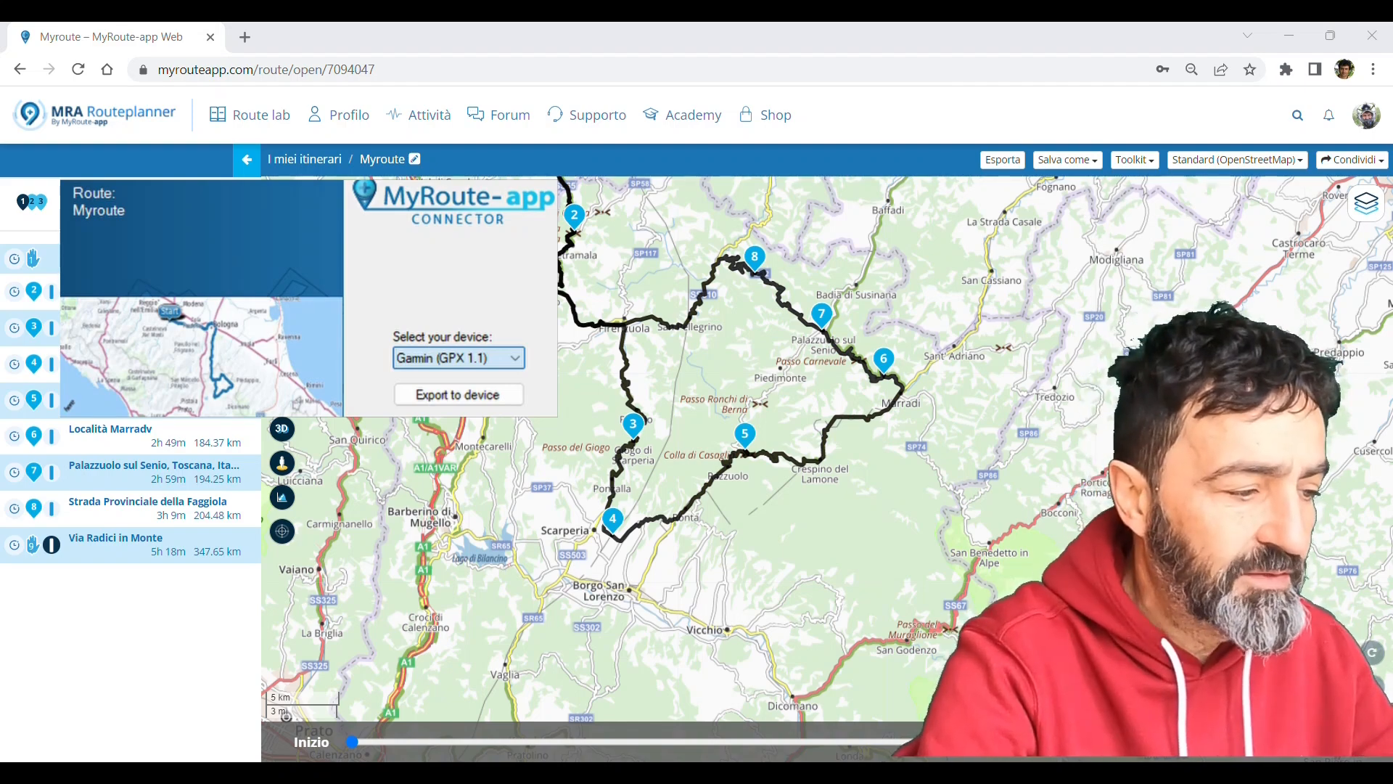
{"action": "key", "text": "Down"}
{"action": "key", "text": "Tab"}
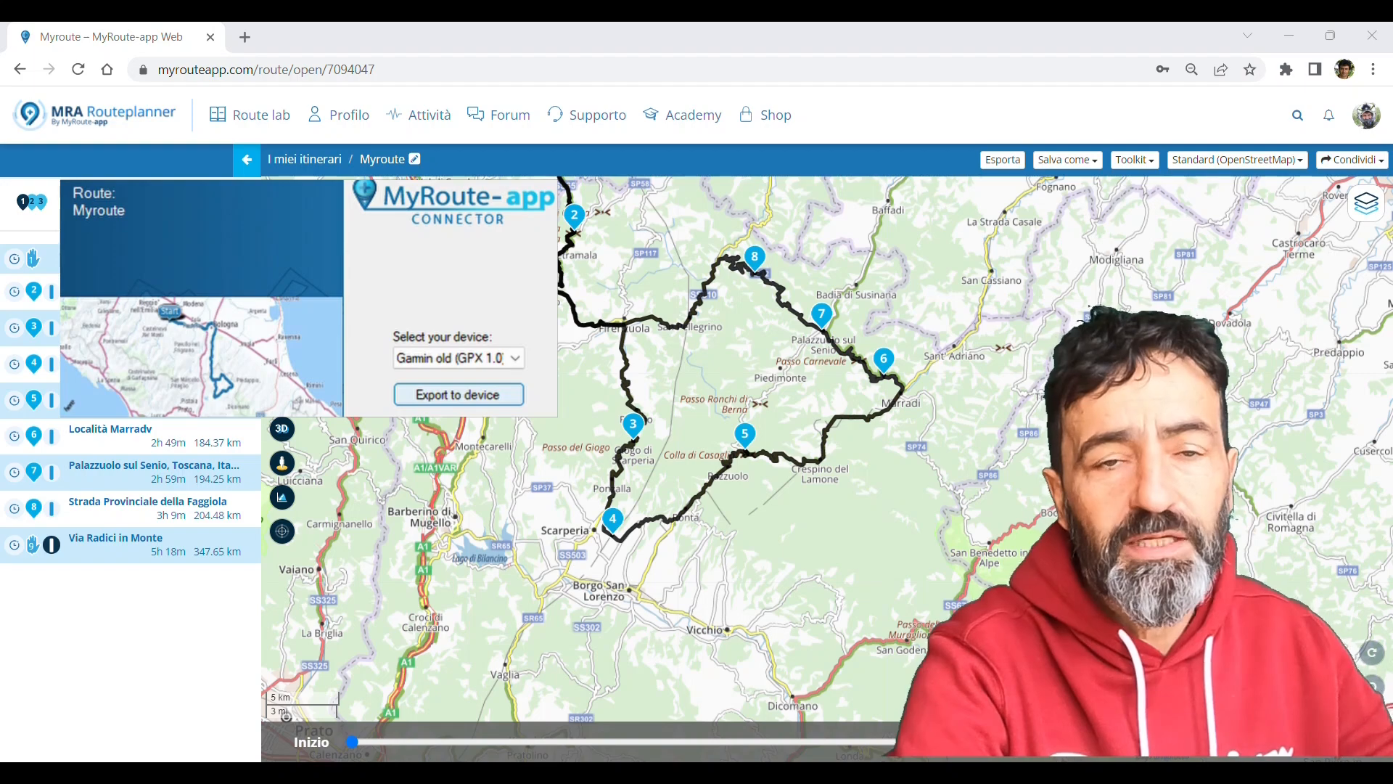
- Export the Myroute route to the selected device and save a copy as .gpx 1.0 (route, track, POI)
{"action": "key", "text": "Return"}
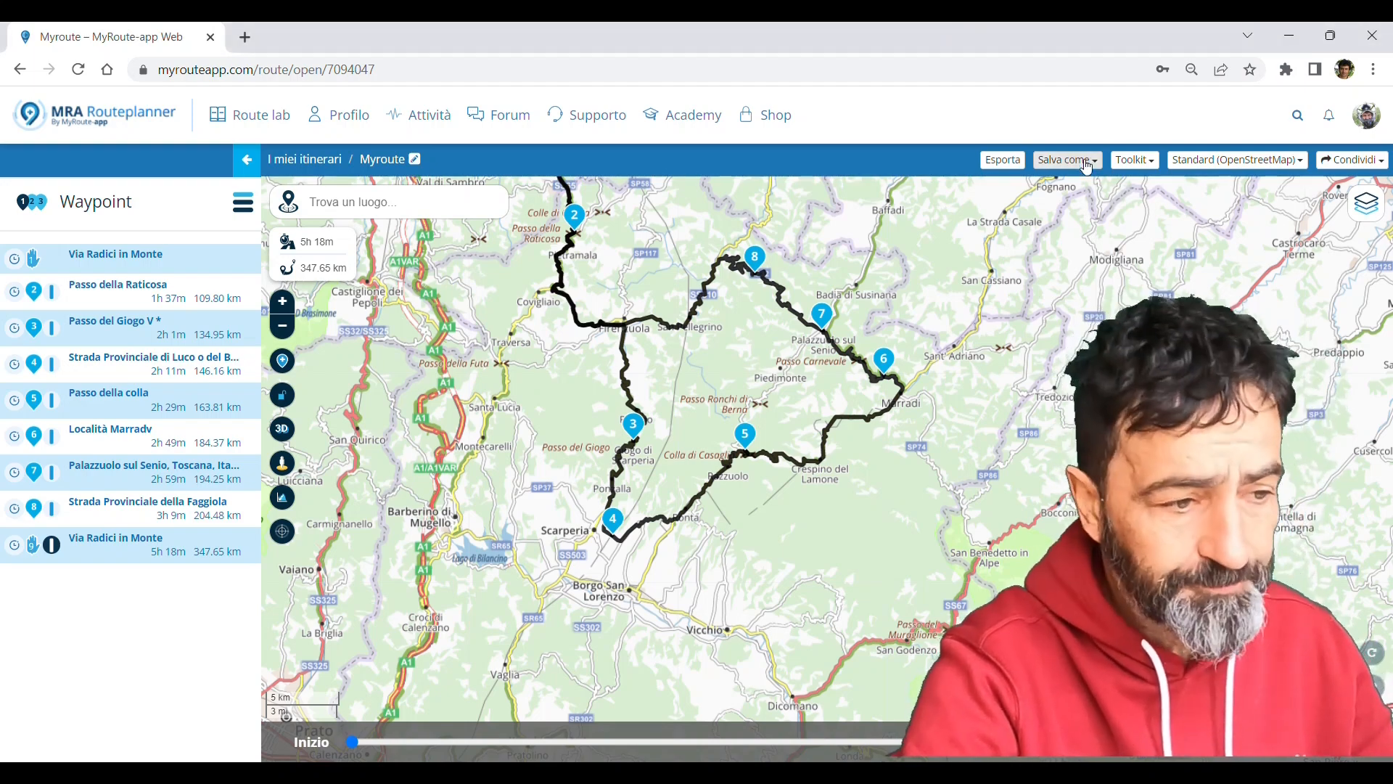
{"action": "left_click", "coordinate": [1086, 161]}
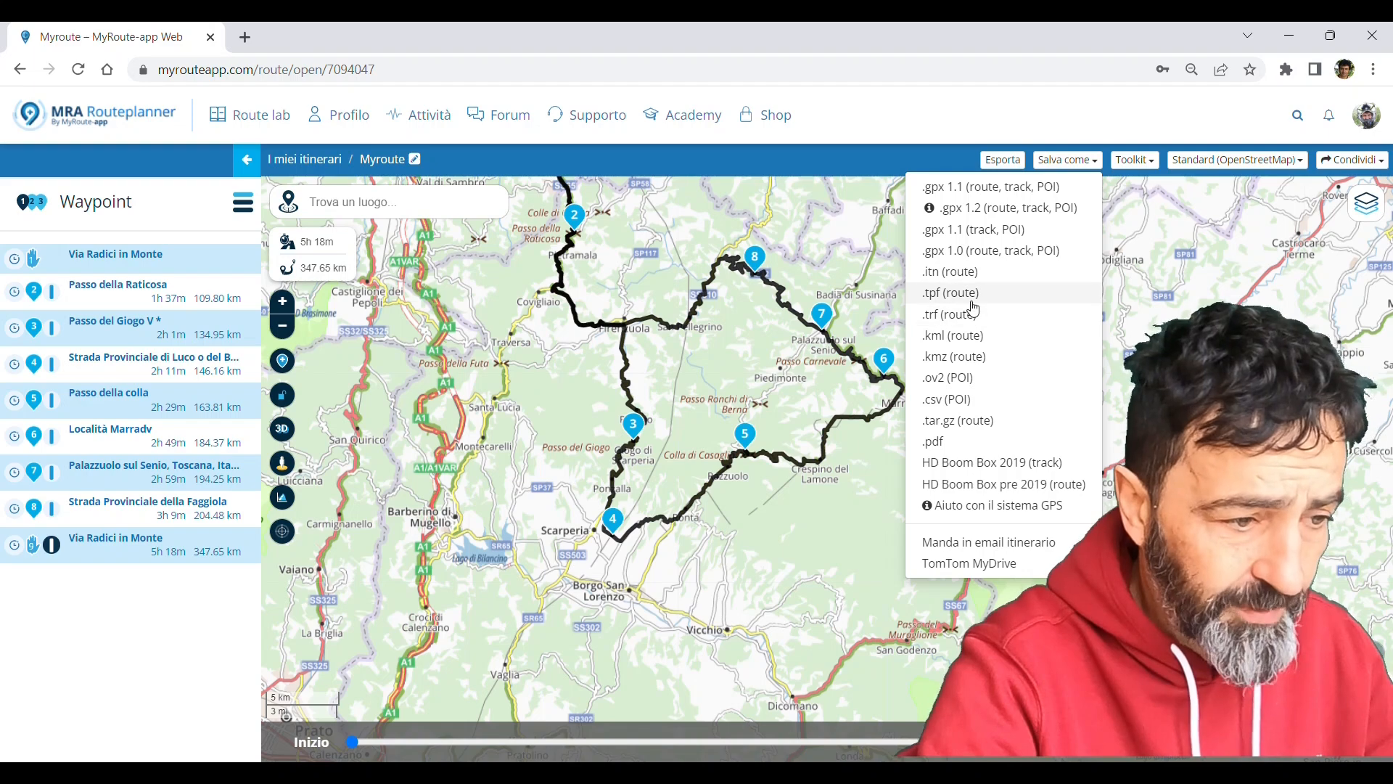
{"action": "left_click", "coordinate": [969, 248]}
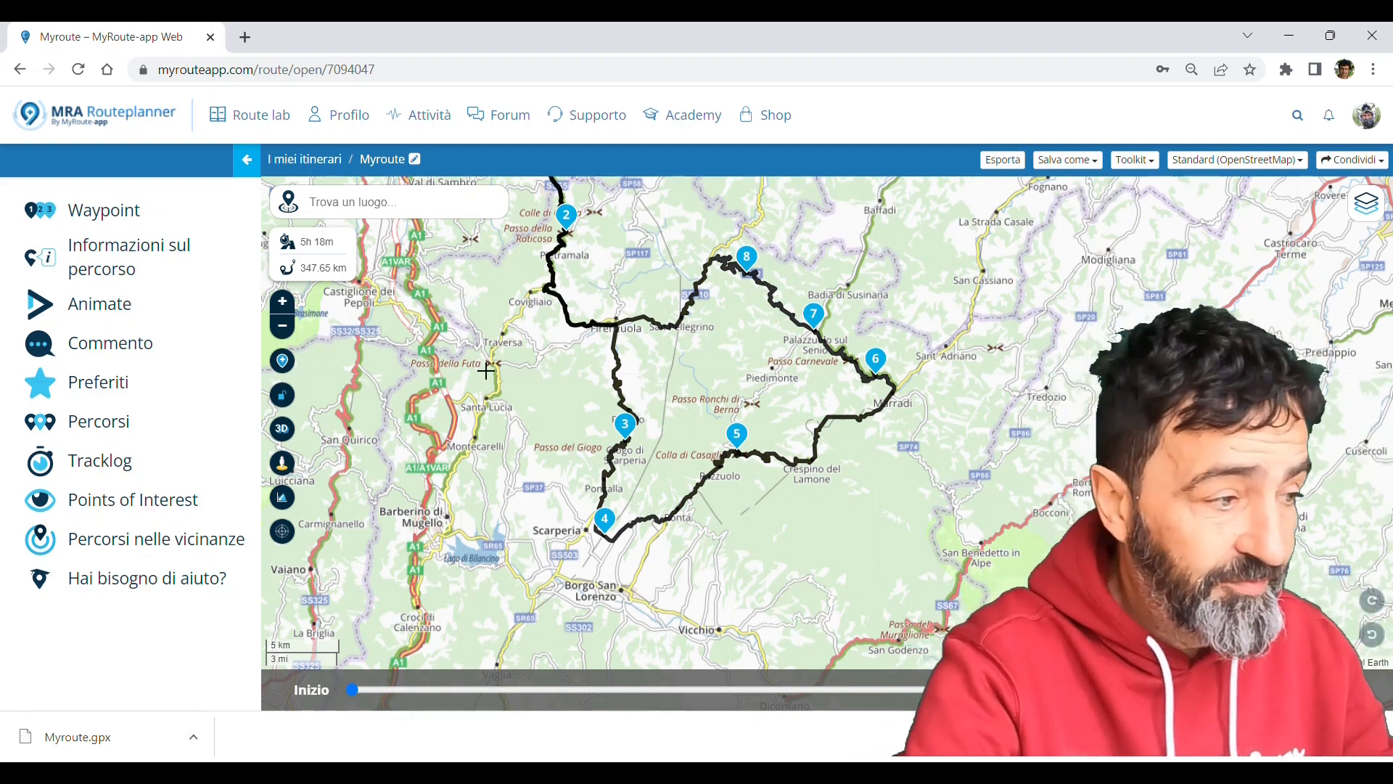
- Save both itineraries in the Basilicata folder, Basilicata and Dolomiti Lucane, together as .gpx 1.1 (route, track, POI)
{"action": "left_click", "coordinate": [309, 160]}
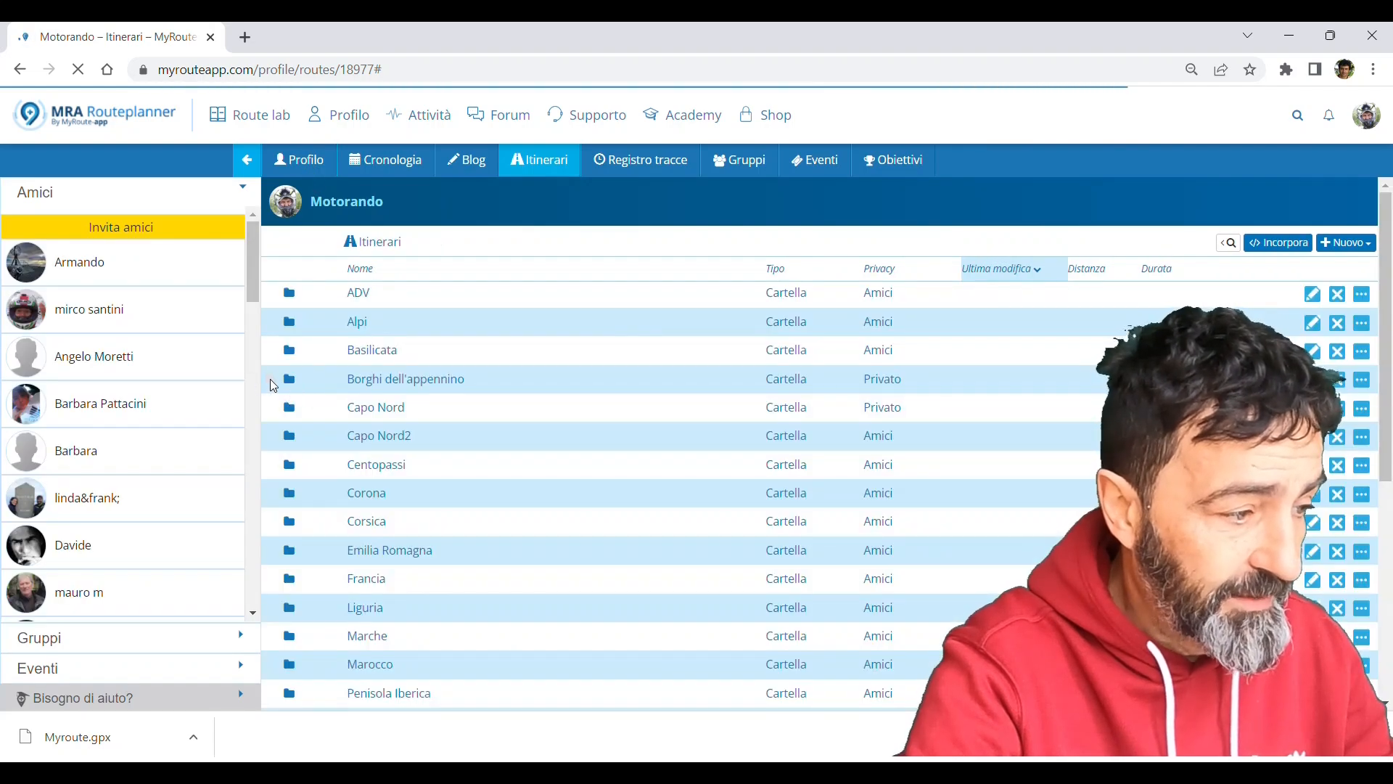
{"action": "left_click", "coordinate": [312, 352]}
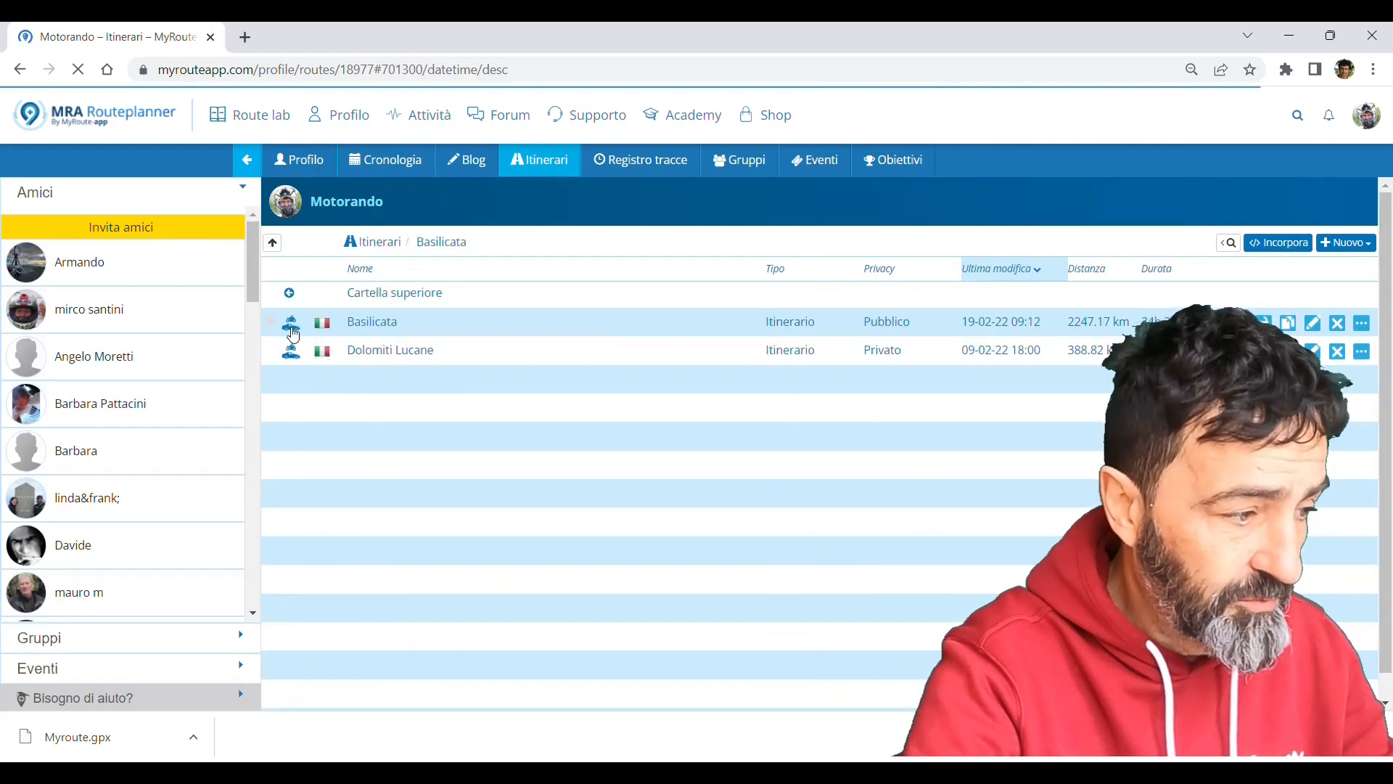
{"action": "left_click", "coordinate": [269, 321]}
{"action": "left_click", "coordinate": [269, 350]}
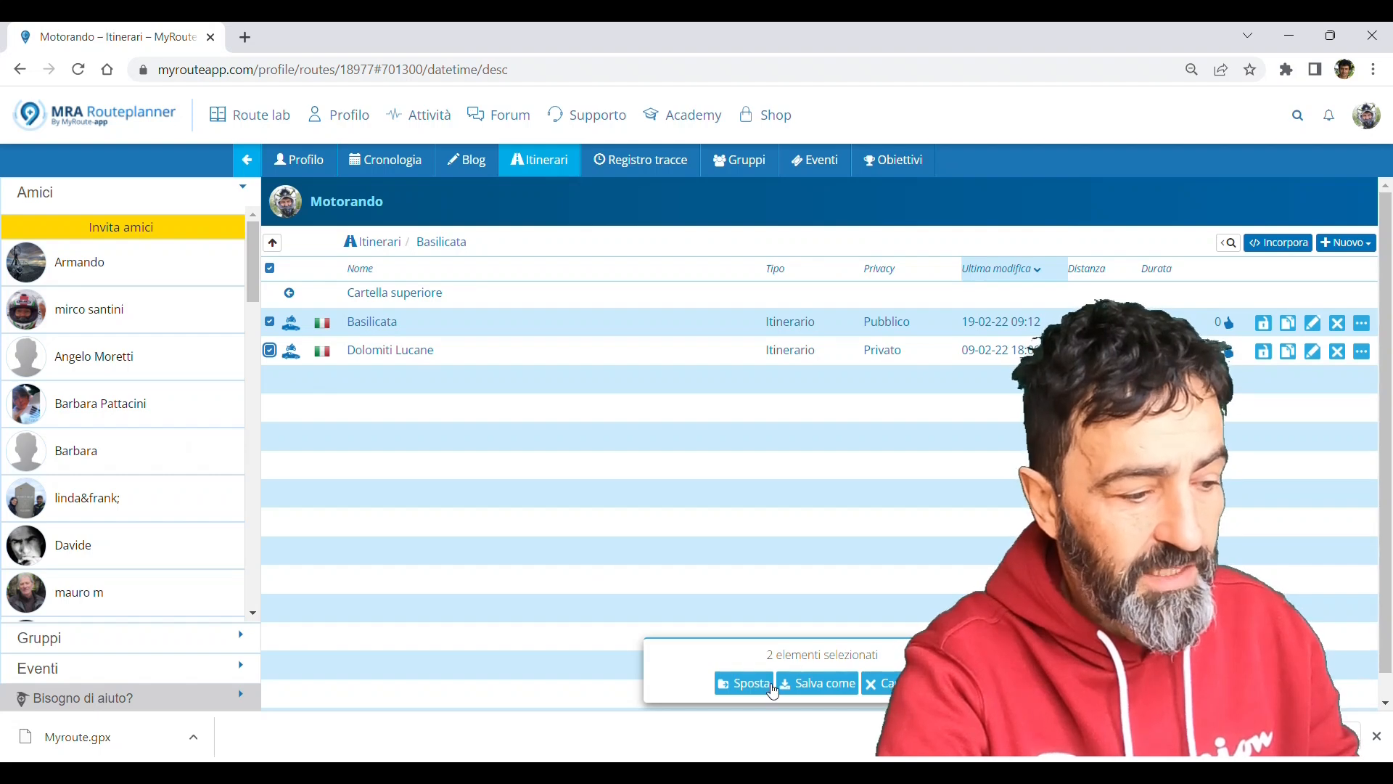
{"action": "left_click", "coordinate": [814, 684]}
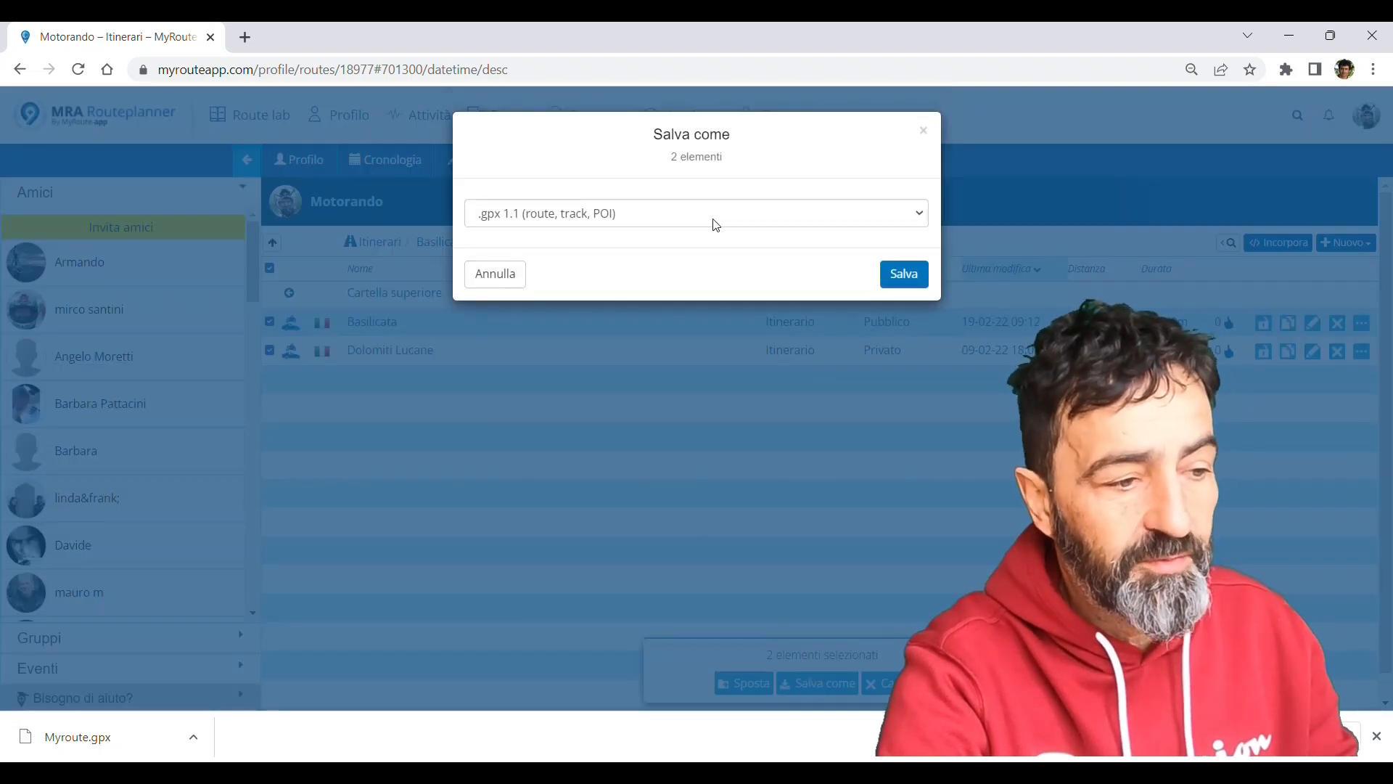
{"action": "left_click", "coordinate": [916, 215]}
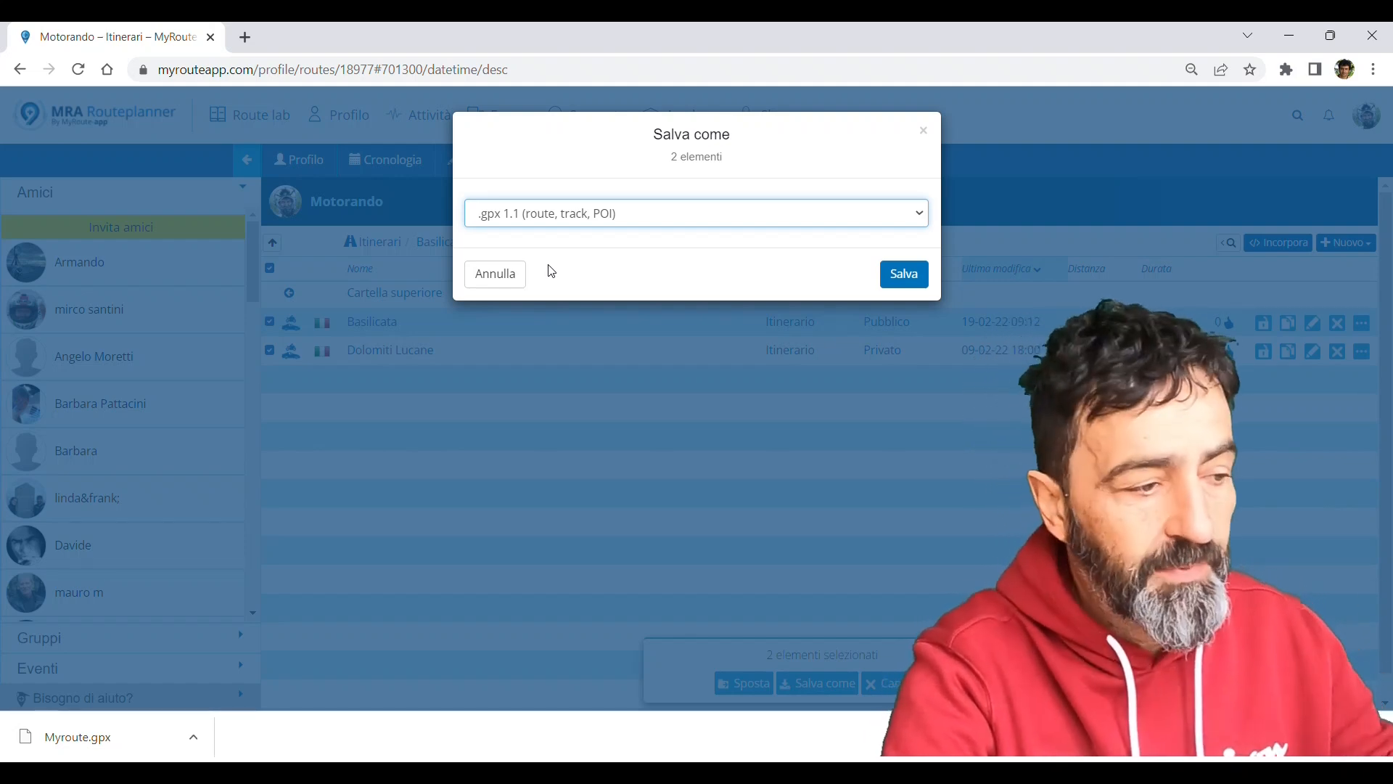
{"action": "left_click", "coordinate": [904, 274]}
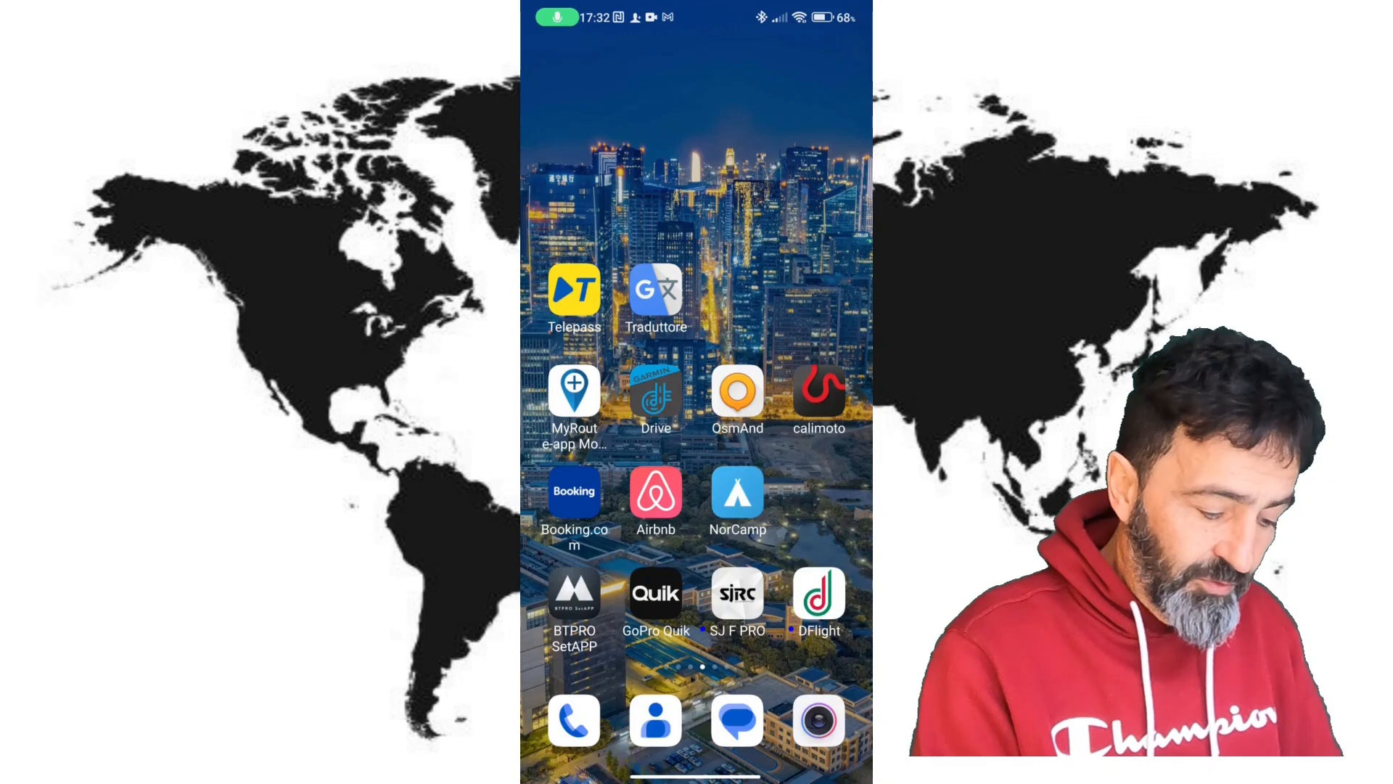
- Switch to MyRoute-app on the phone, open the saved Myroute itinerary and download it as a GPX file
{"action": "left_click", "coordinate": [574, 392]}
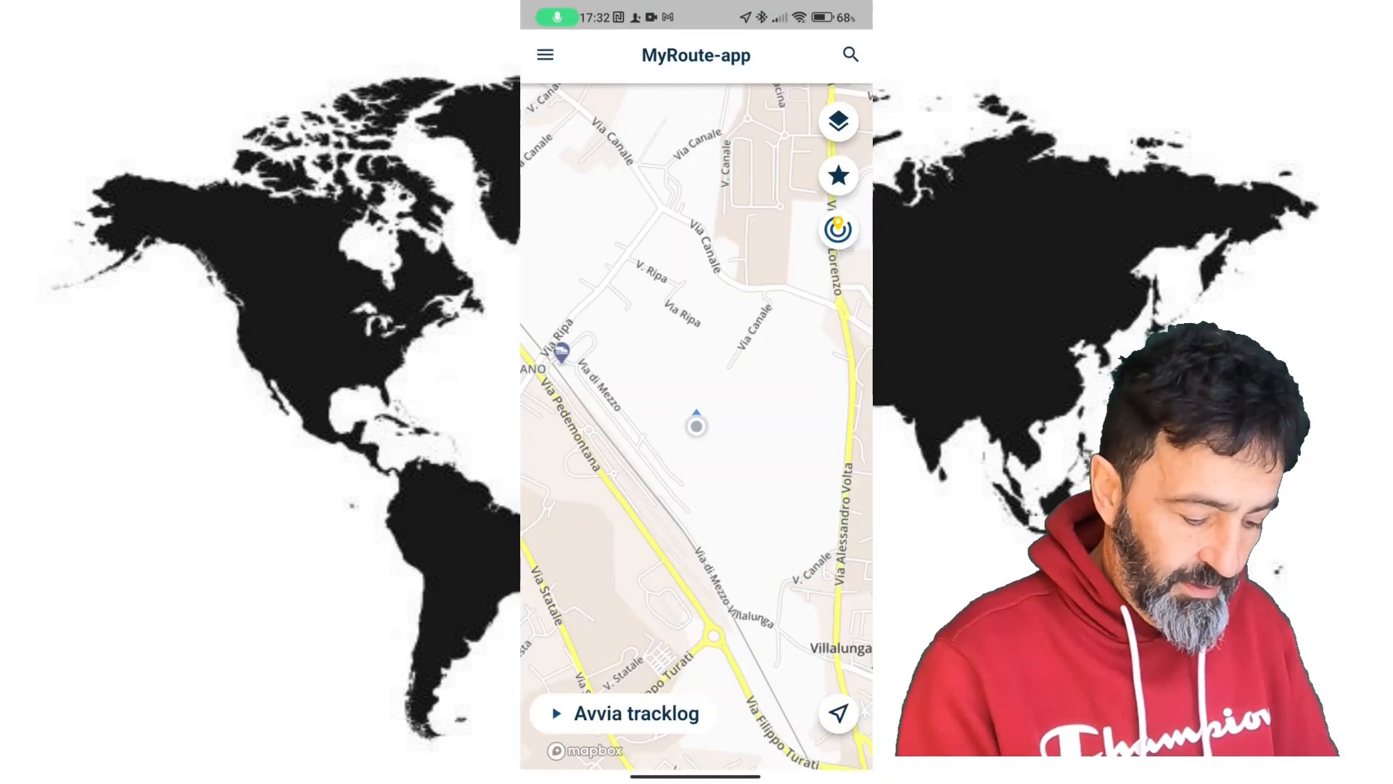
{"action": "left_click", "coordinate": [545, 54]}
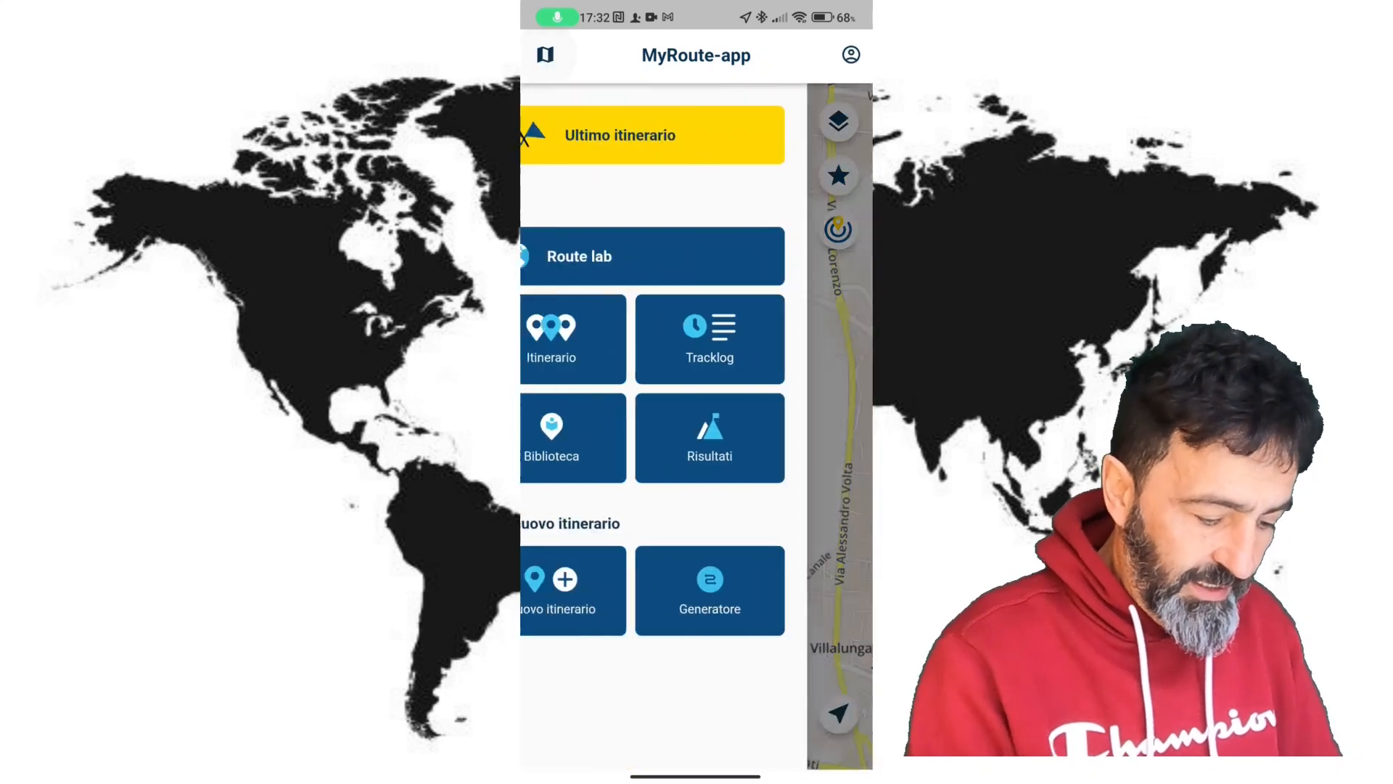
{"action": "left_click", "coordinate": [617, 338]}
{"action": "scroll", "coordinate": [697, 465], "scroll_direction": "down", "scroll_amount": 15}
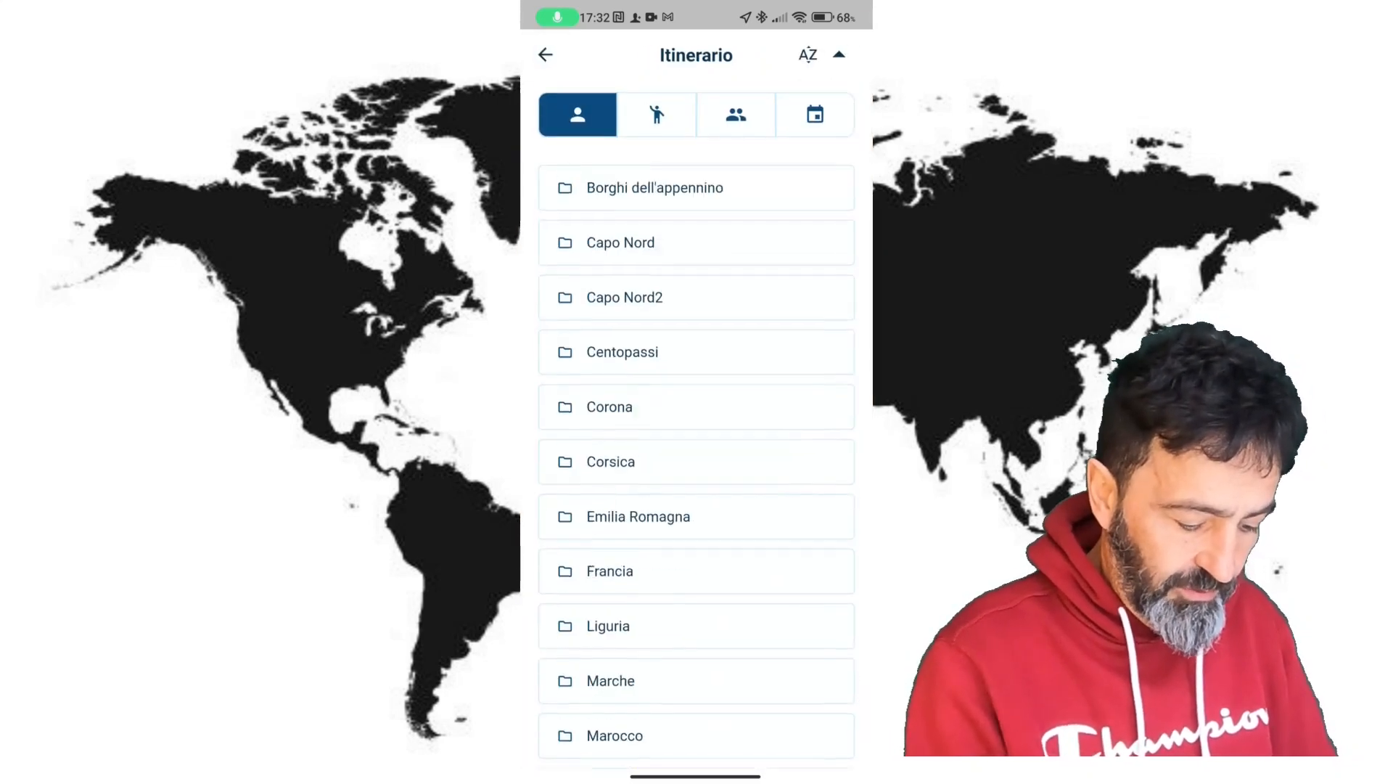
{"action": "left_click", "coordinate": [616, 644]}
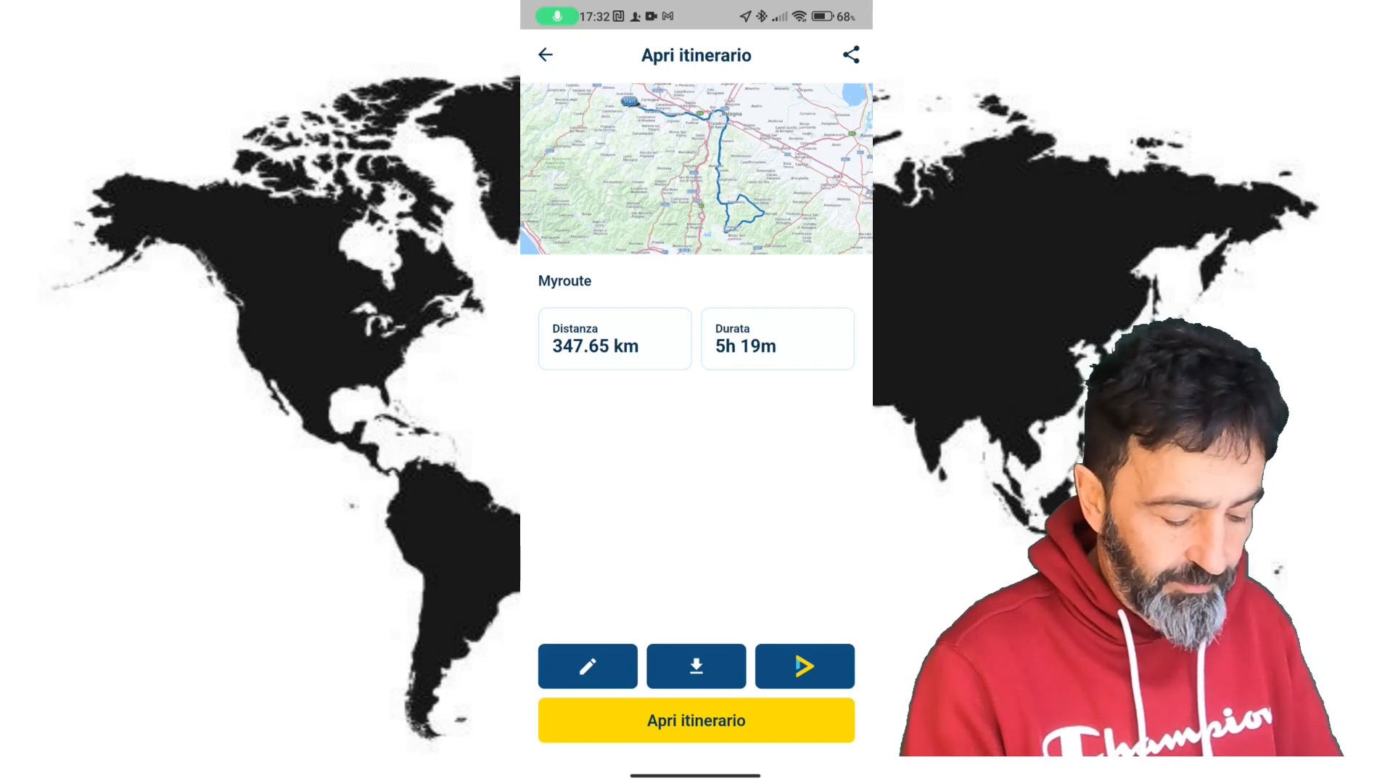
{"action": "left_click", "coordinate": [697, 666]}
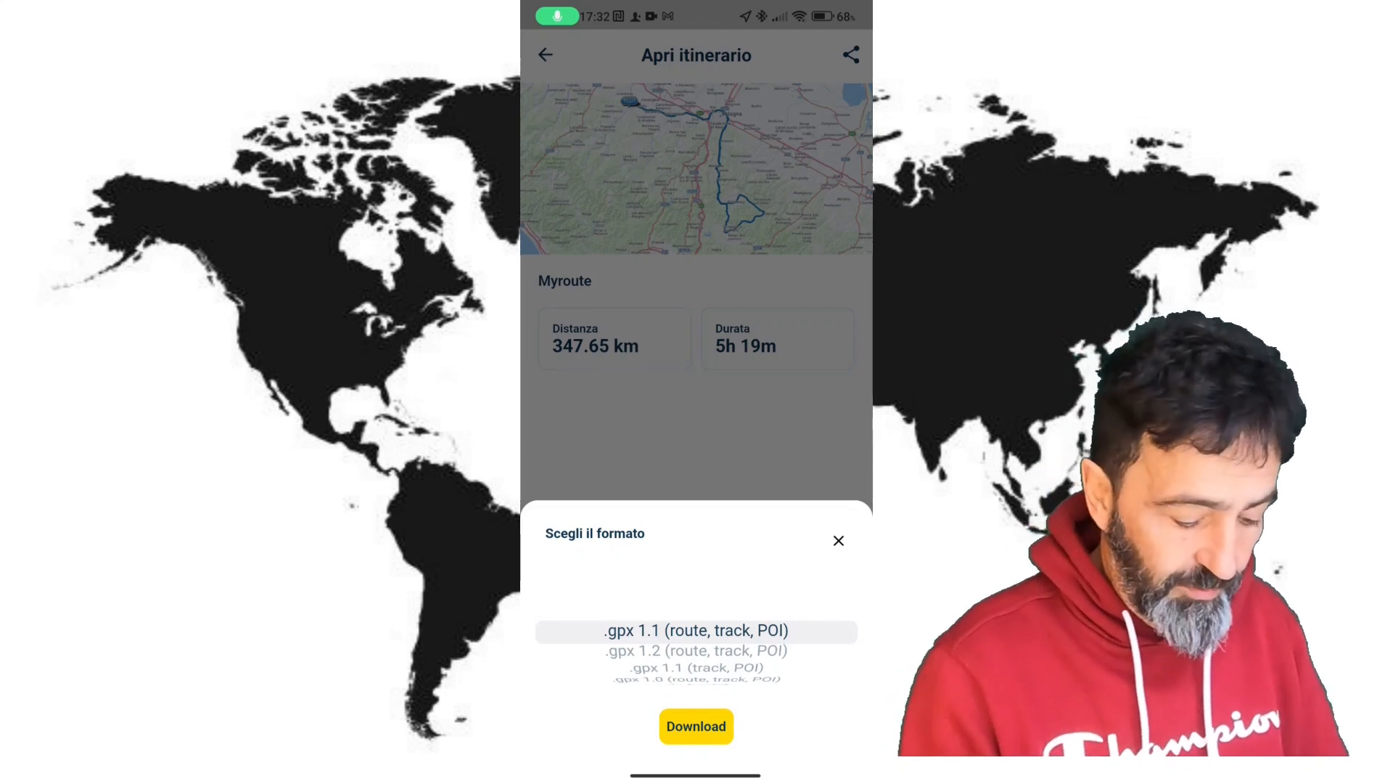
{"action": "left_click", "coordinate": [839, 541]}
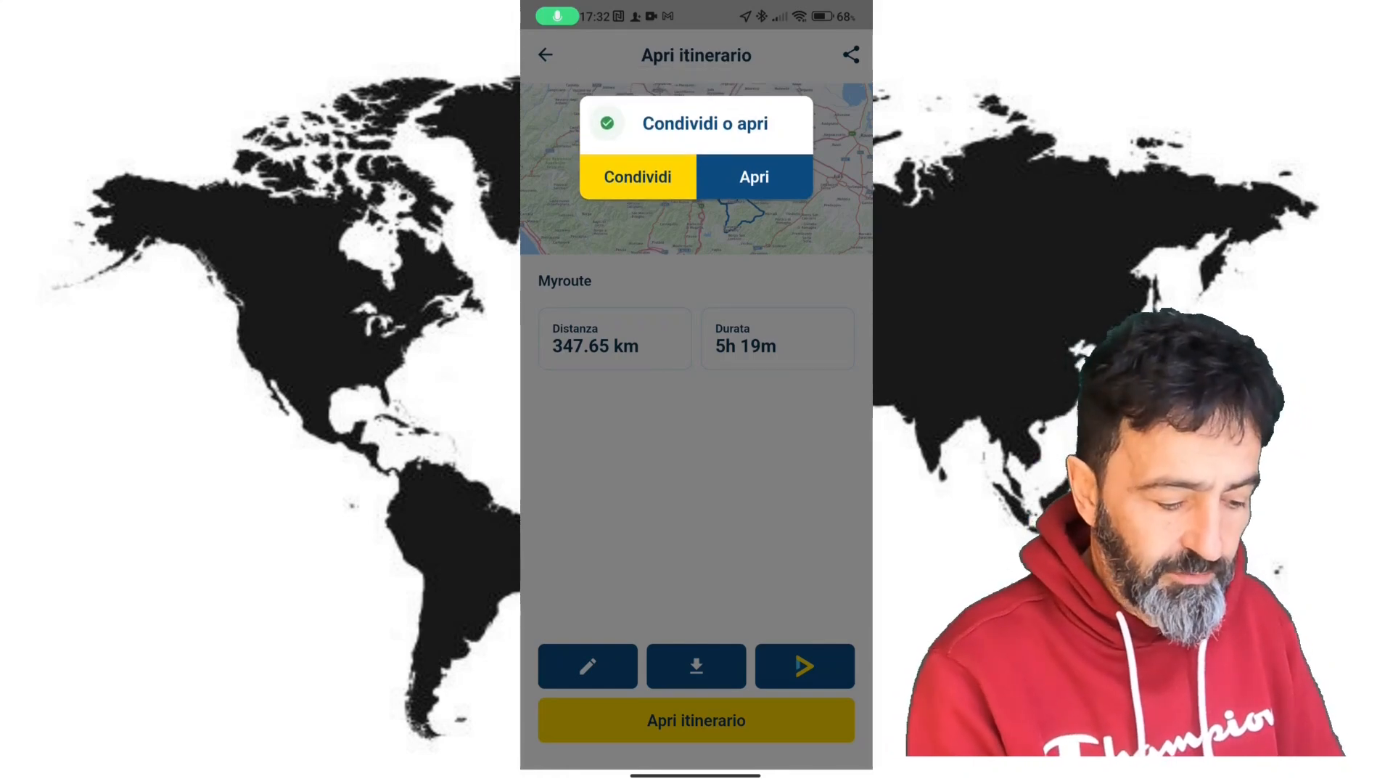
- Open the downloaded Myroute.gpx in Garmin Drive and send it to the Garmin device
{"action": "left_click", "coordinate": [755, 177]}
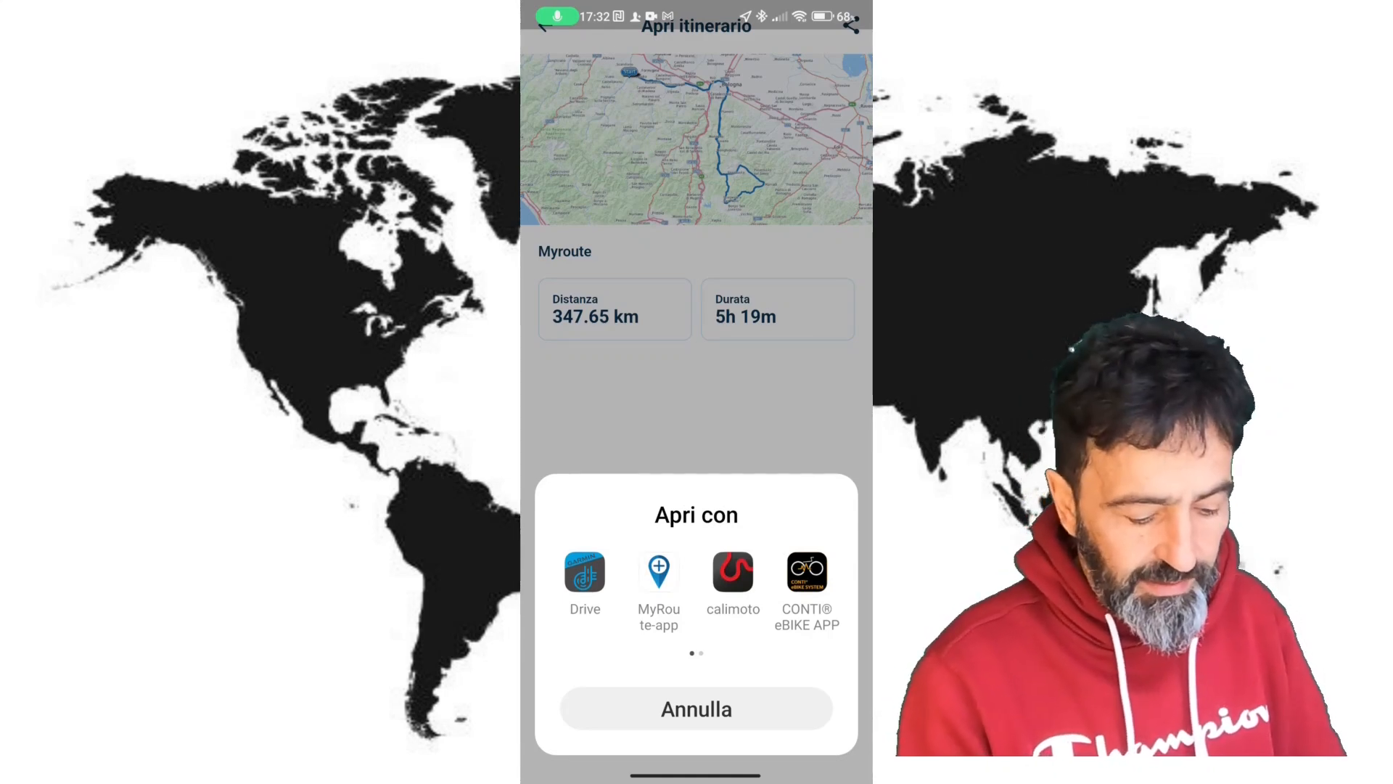
{"action": "left_click_drag", "start_coordinate": [799, 574], "coordinate": [581, 573]}
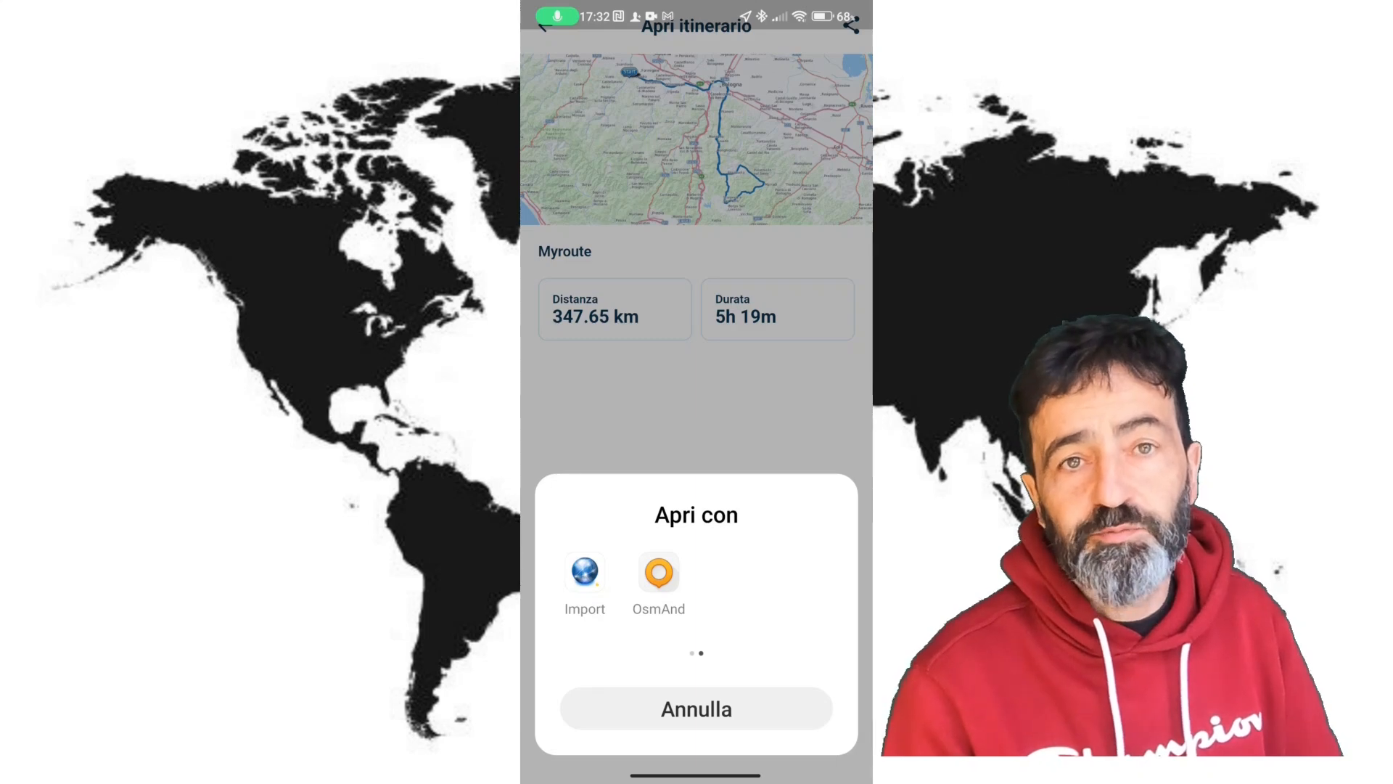
{"action": "left_click_drag", "start_coordinate": [659, 573], "coordinate": [834, 574]}
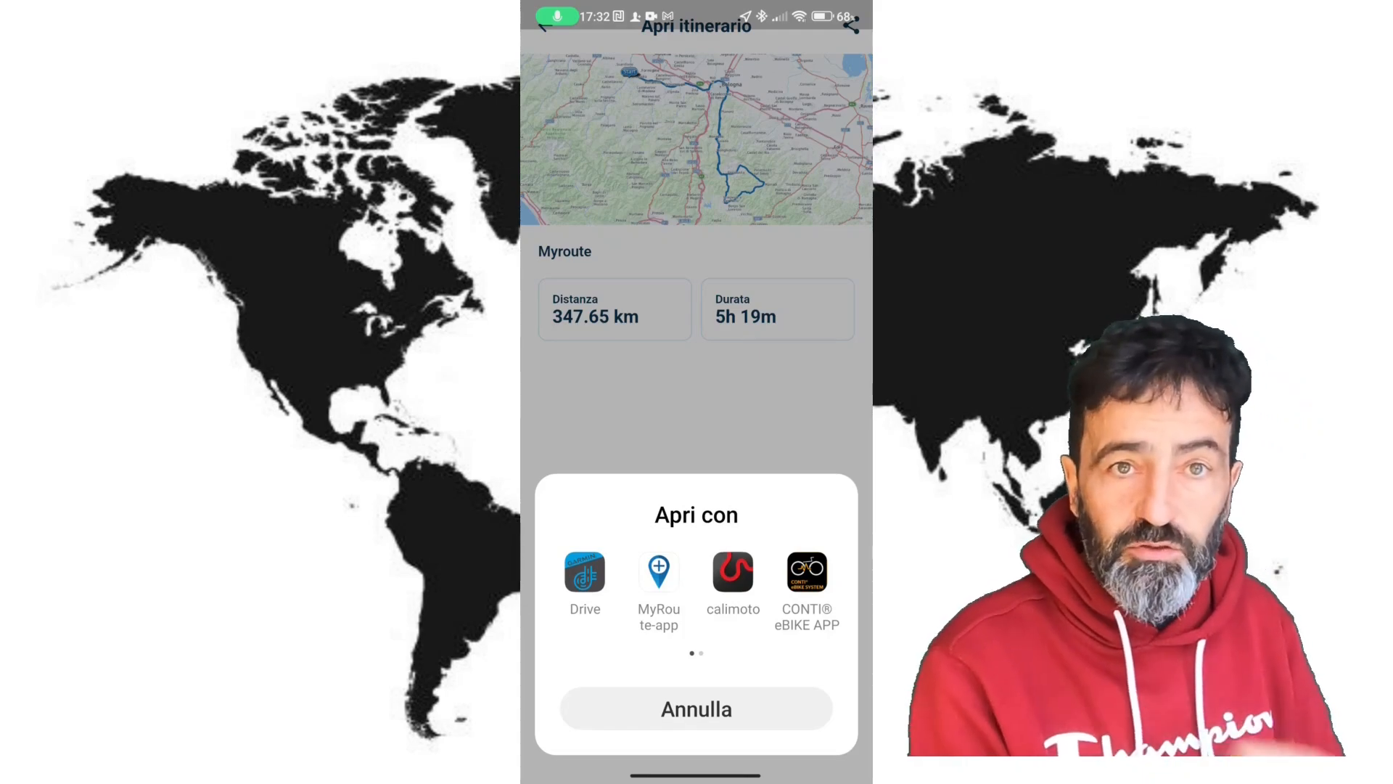
{"action": "left_click", "coordinate": [585, 571]}
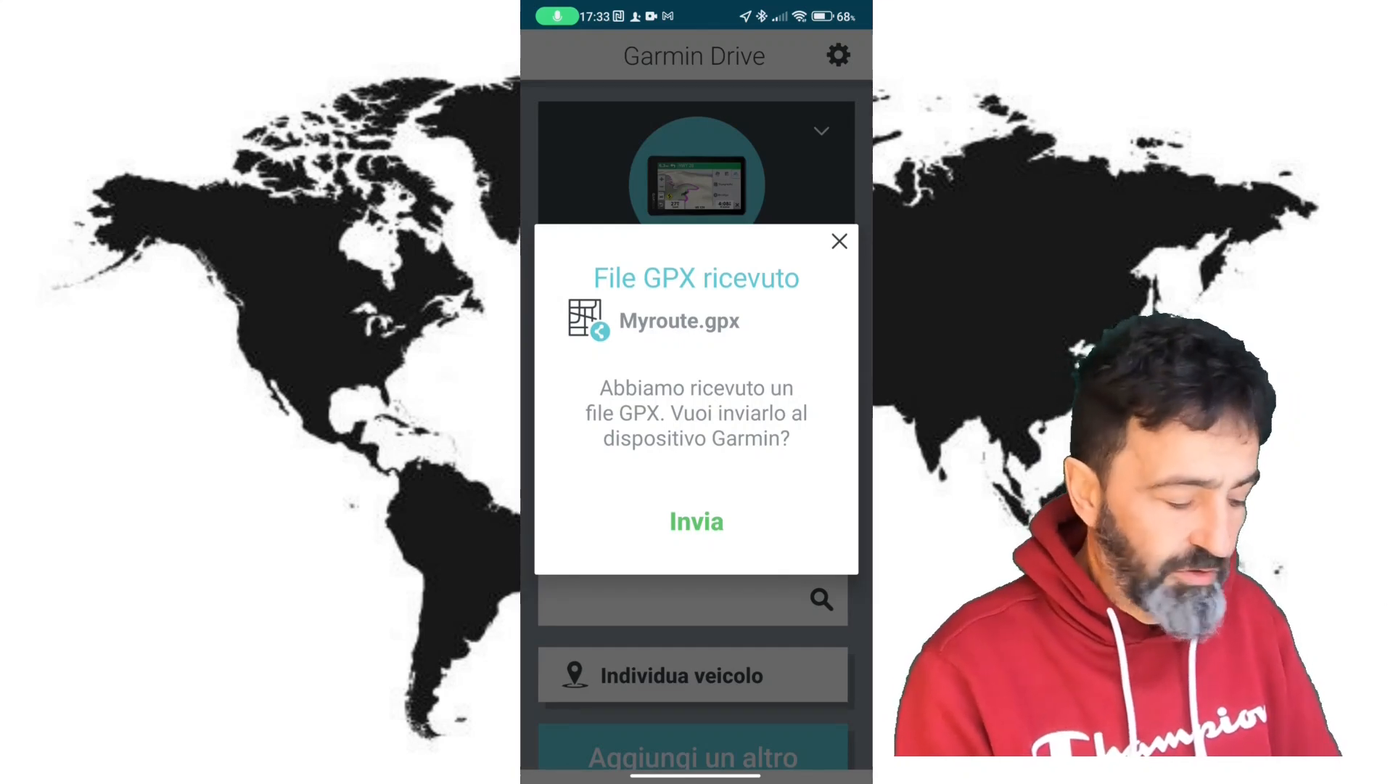
{"action": "left_click", "coordinate": [697, 521]}
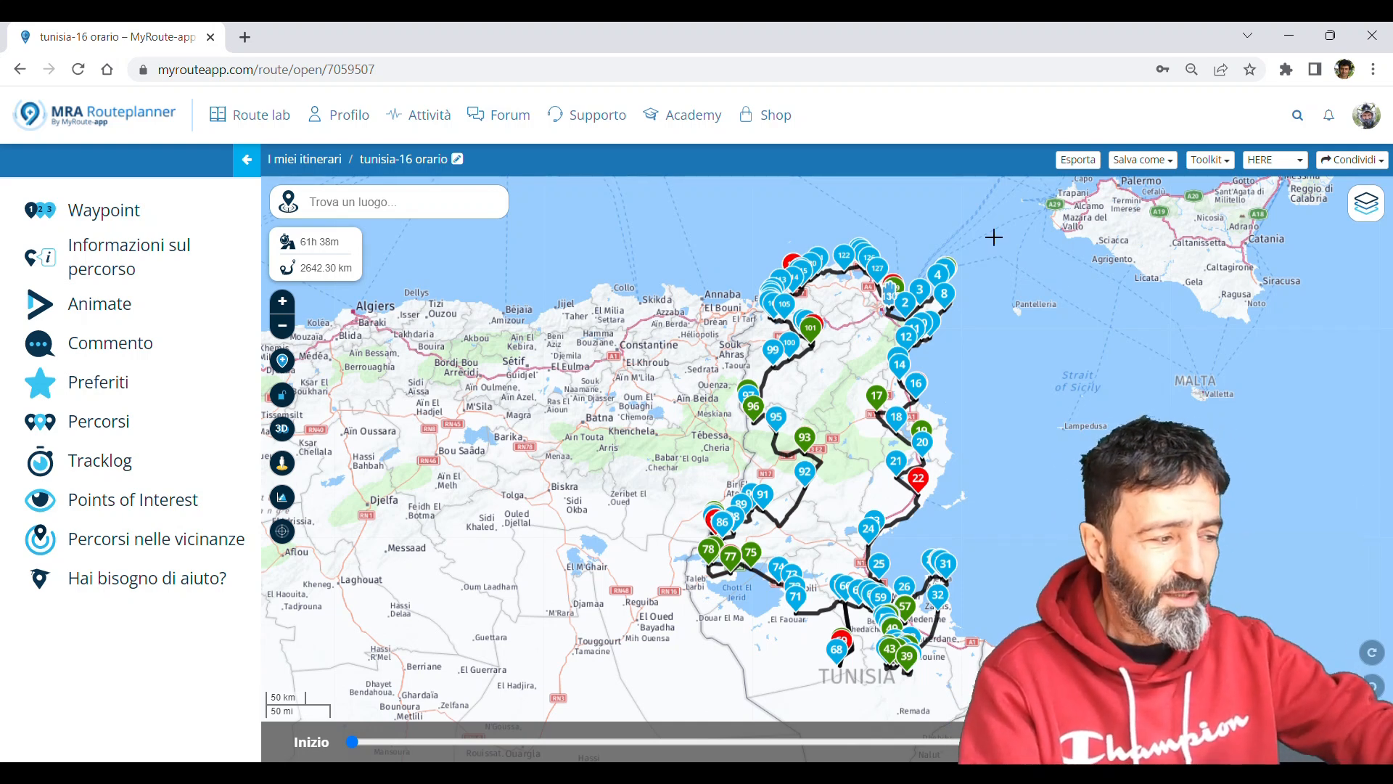
- In the web planner's tunisia-16 orario route, overlay the tunisia-15 (itinerario) route from the Tunisia folder and compare both on the map
{"action": "left_click", "coordinate": [42, 211]}
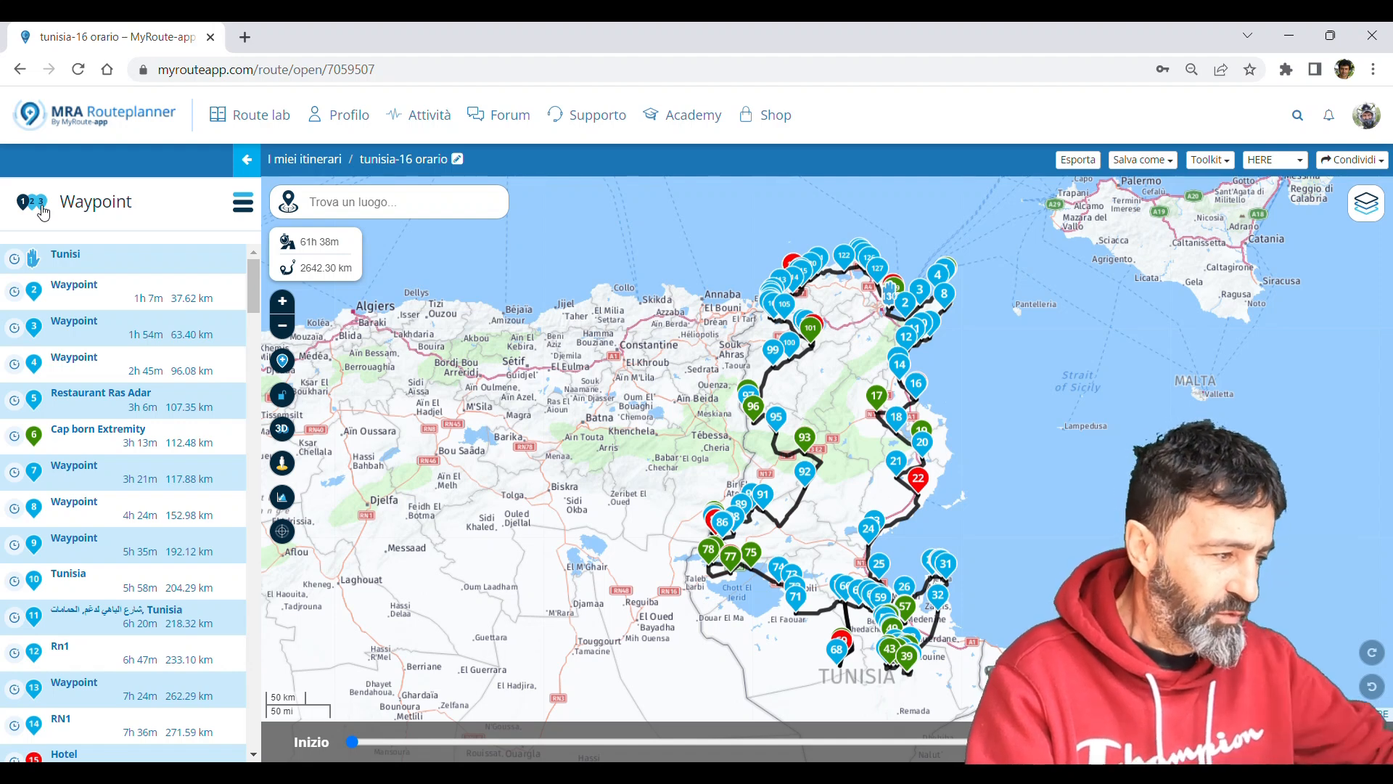
{"action": "left_click", "coordinate": [243, 203]}
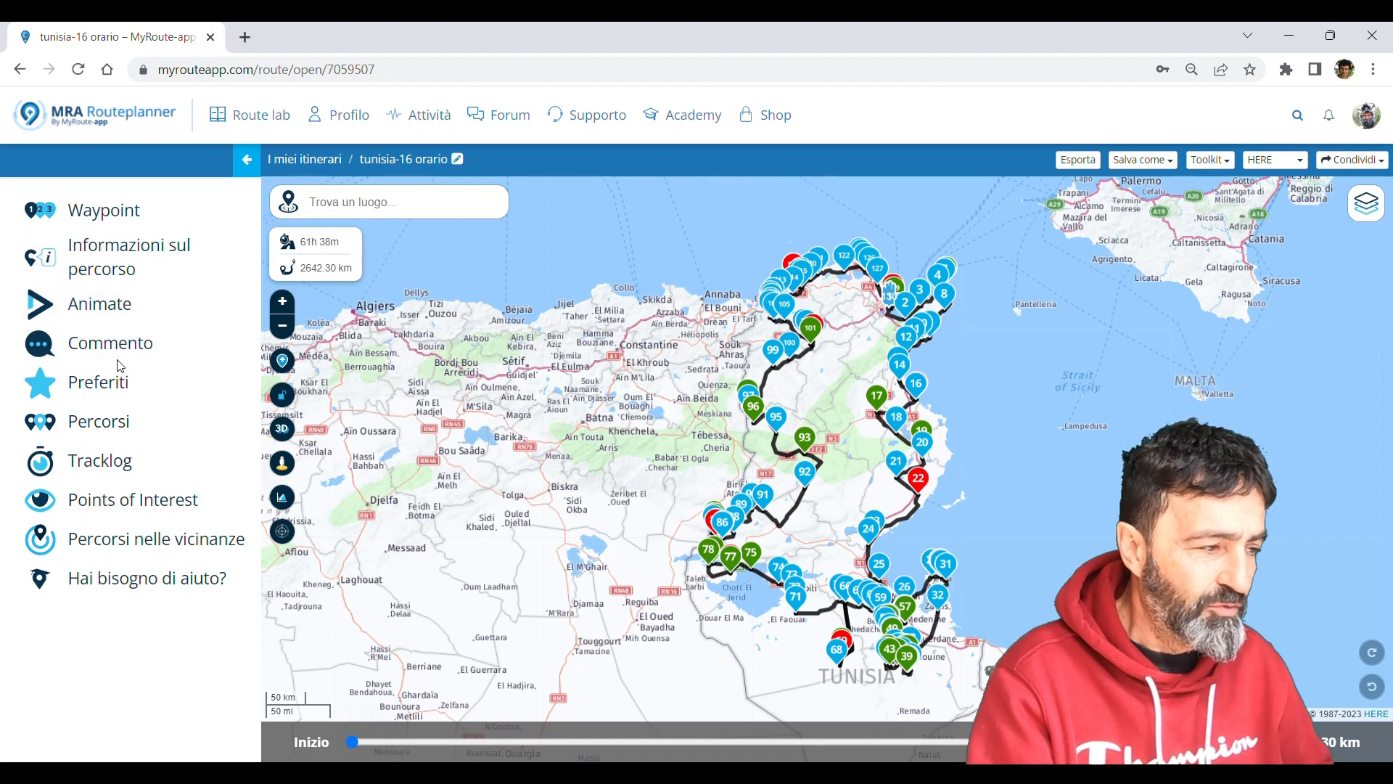
{"action": "left_click", "coordinate": [115, 428]}
{"action": "left_click", "coordinate": [249, 258]}
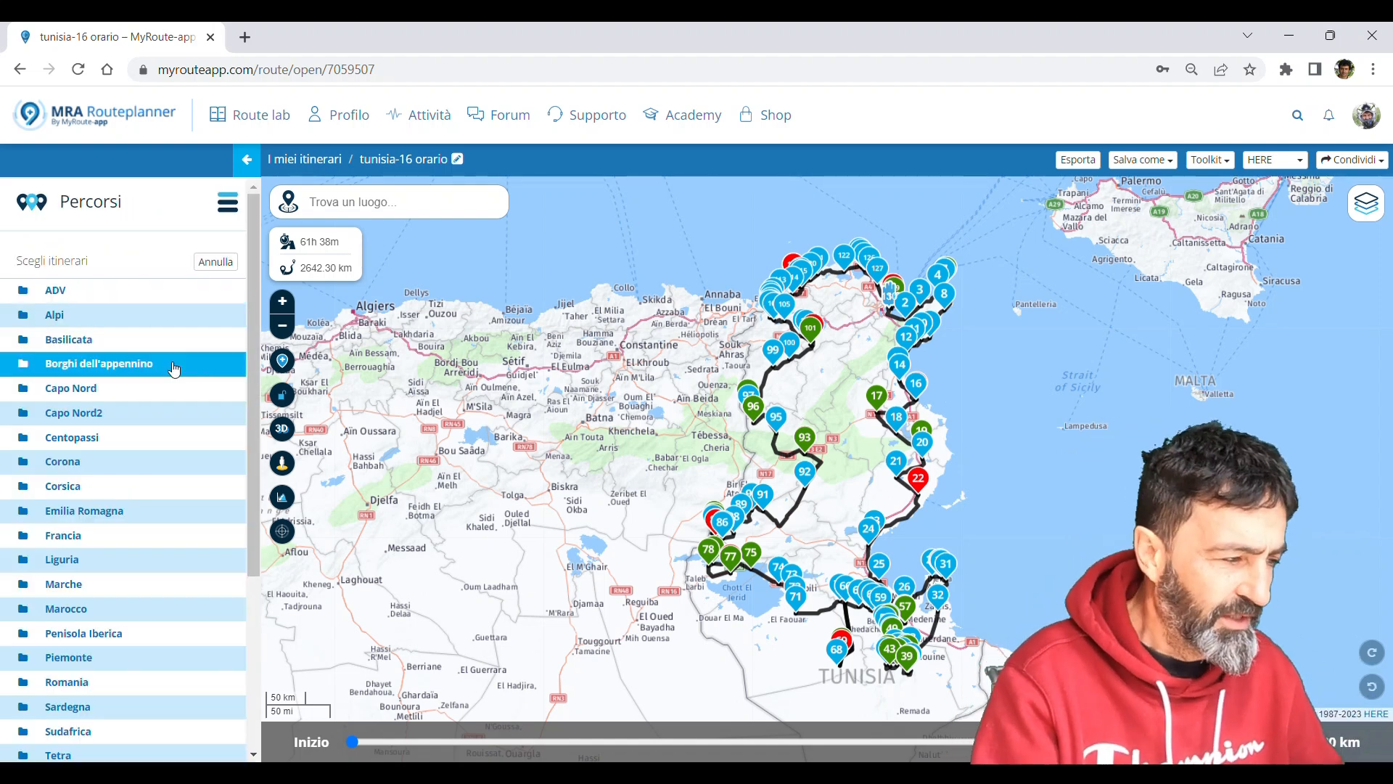
{"action": "scroll", "coordinate": [139, 457], "scroll_direction": "down", "scroll_amount": 3}
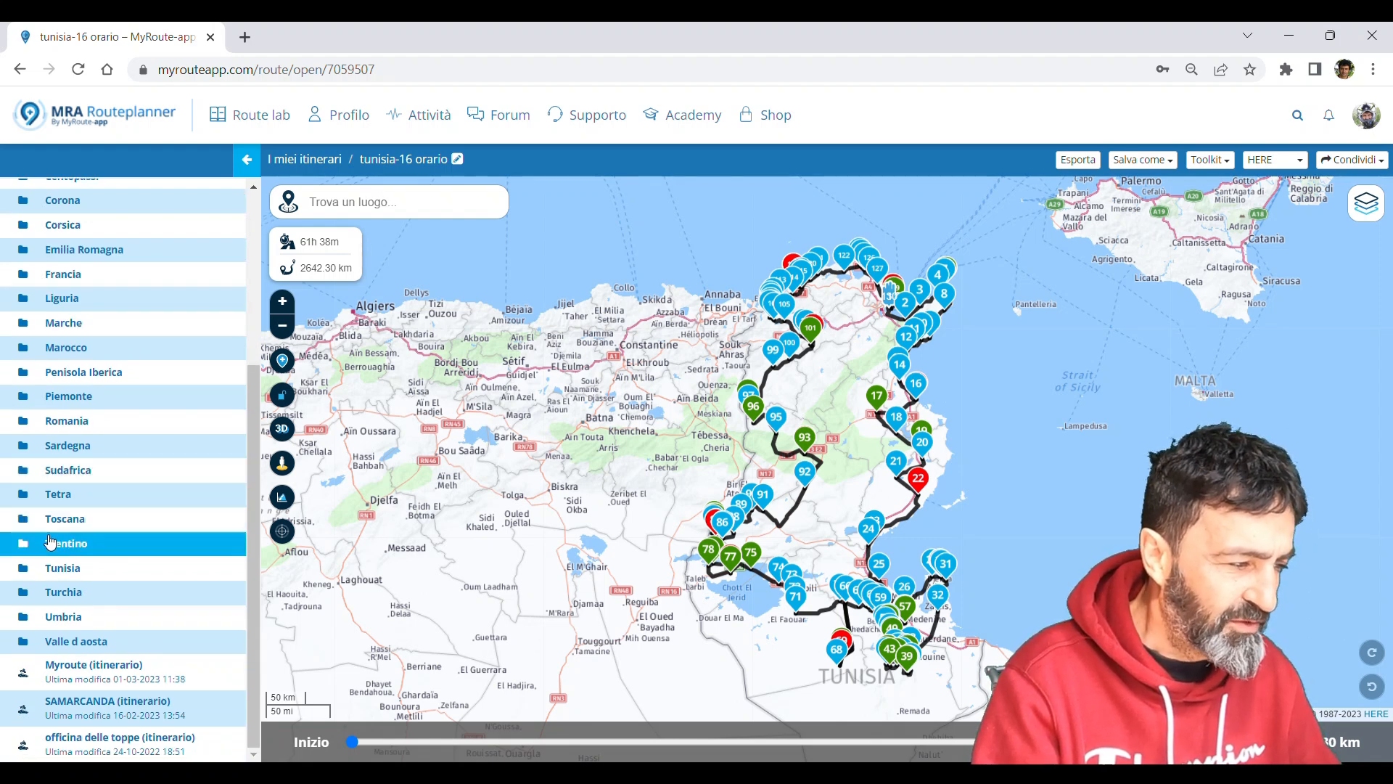
{"action": "left_click", "coordinate": [46, 567]}
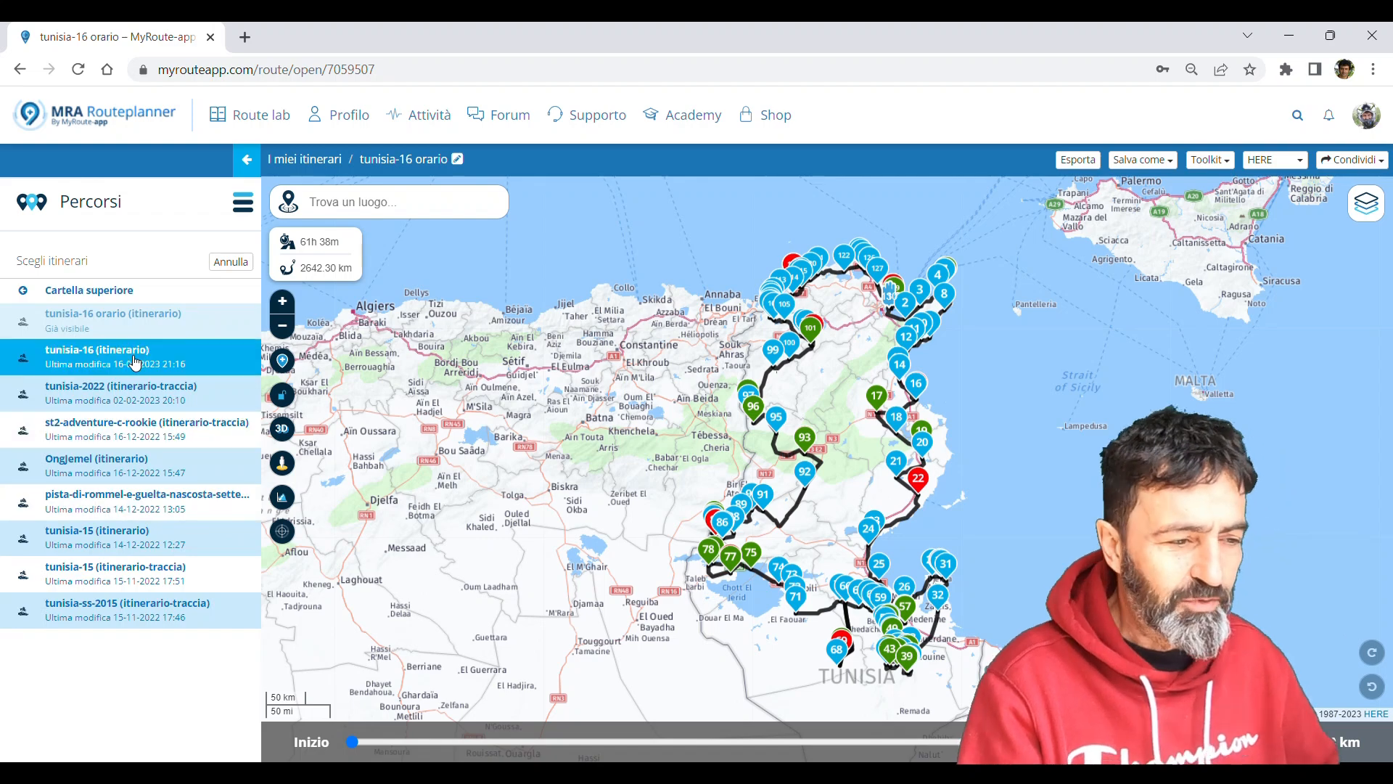
{"action": "left_click", "coordinate": [101, 537]}
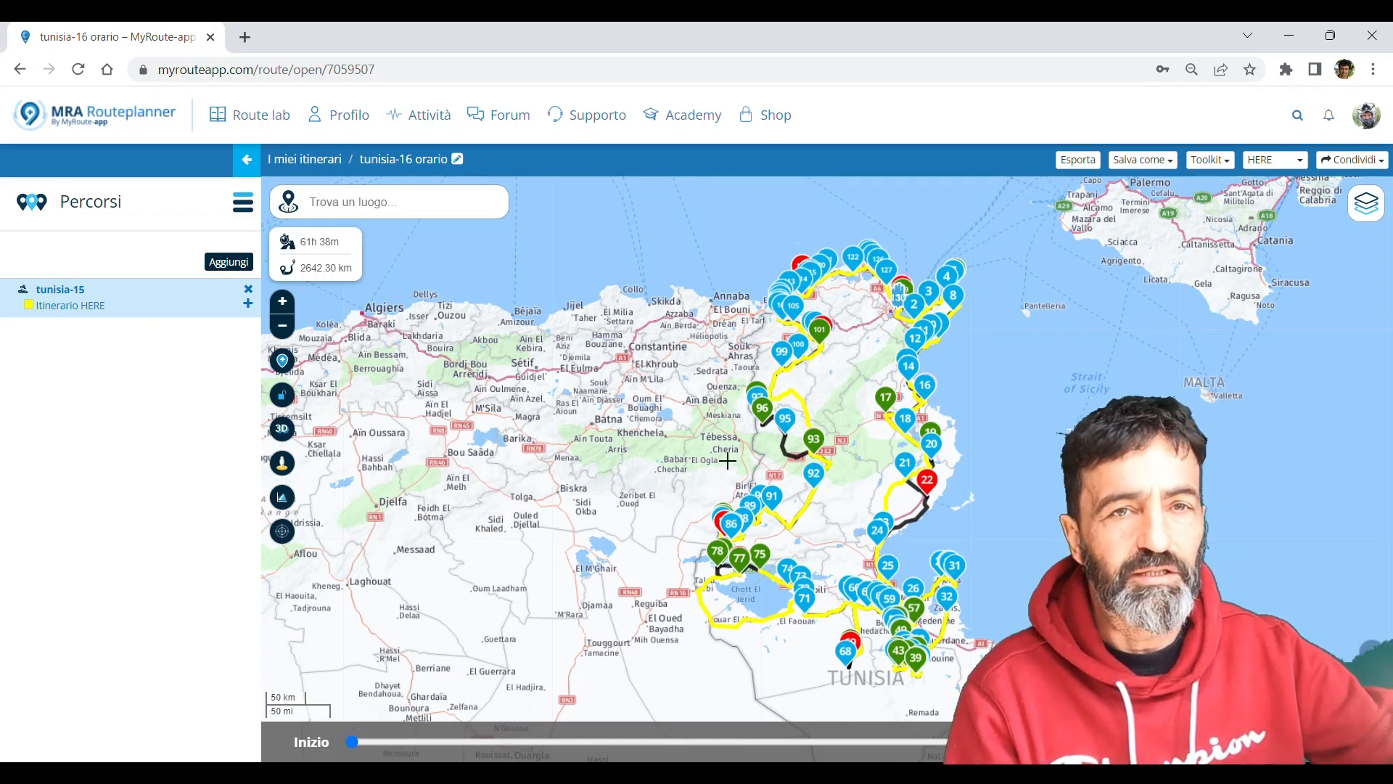
{"action": "scroll", "coordinate": [813, 446], "scroll_direction": "up", "scroll_amount": 1}
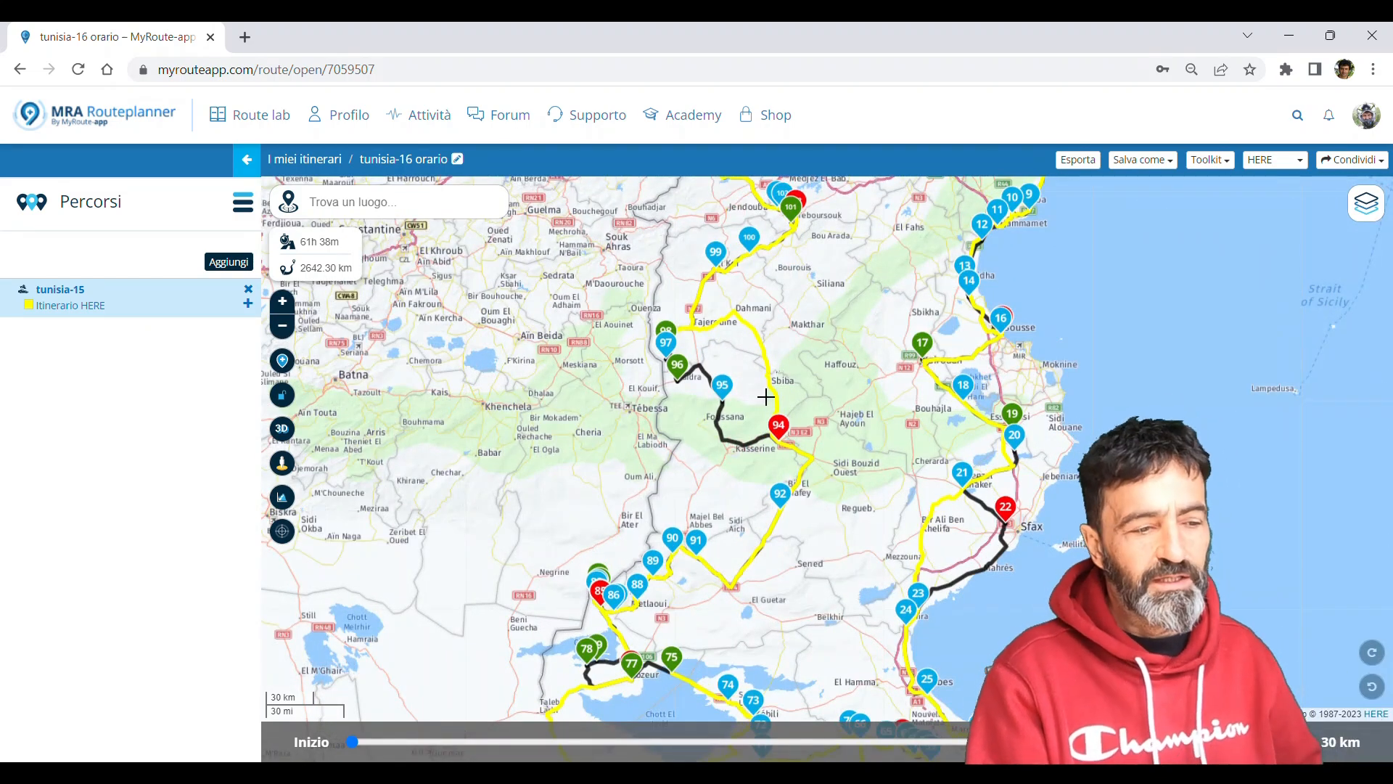